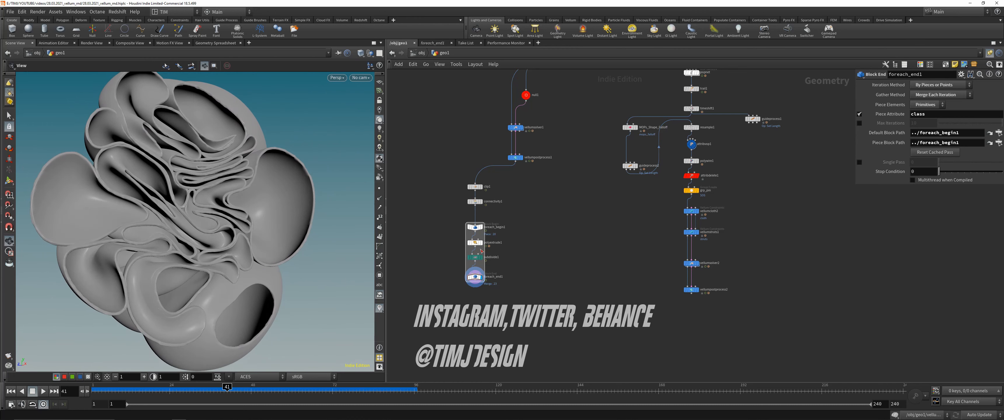
Bypass the clip1 node and inspect the uncut inflated spheres from several angles.
left_click(475, 187)
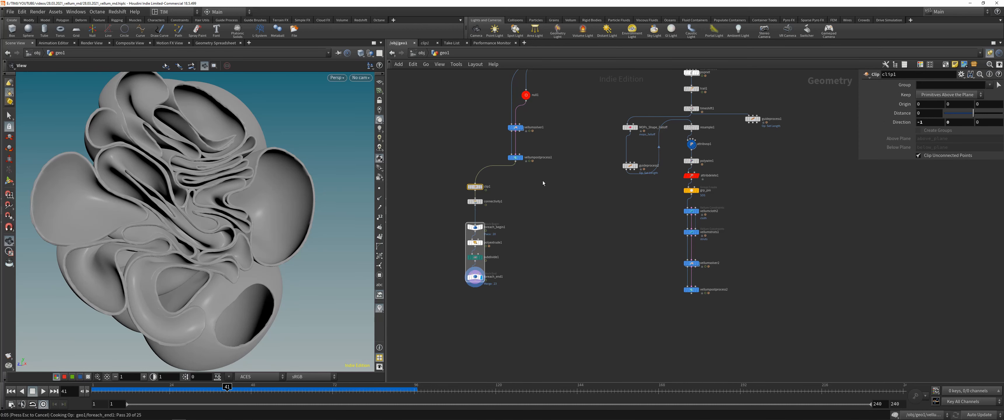
key("q")
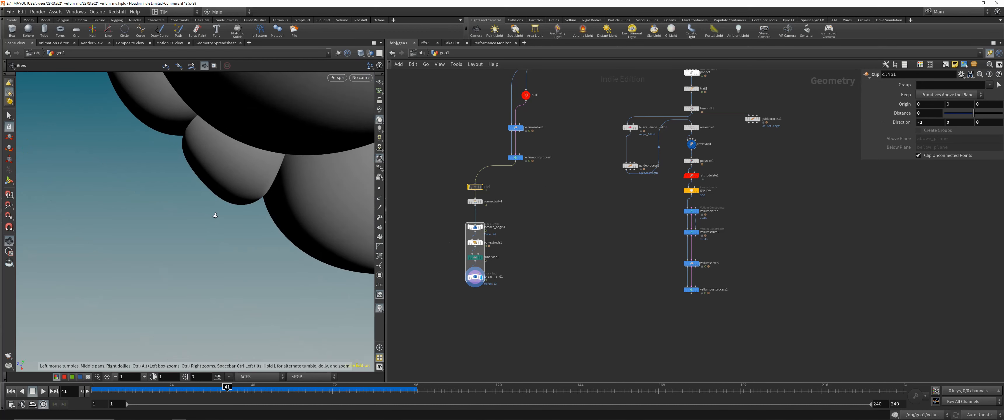
right_click_drag(215, 217, 246, 213)
left_click_drag(247, 213, 229, 159)
middle_click_drag(228, 159, 204, 210)
left_click_drag(204, 211, 238, 238)
middle_click_drag(238, 238, 201, 179)
right_click_drag(201, 179, 241, 211)
left_click_drag(241, 210, 260, 232)
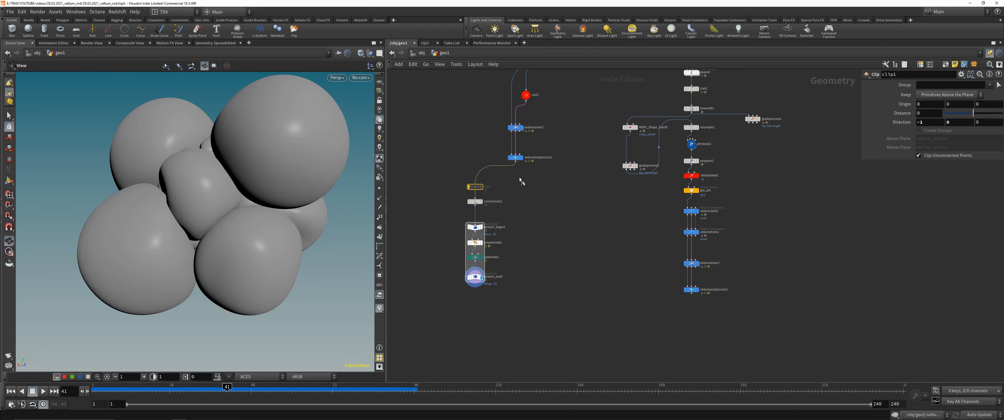
Re-enable the clip1 node and view the sectioned folds in the viewport.
key("b")
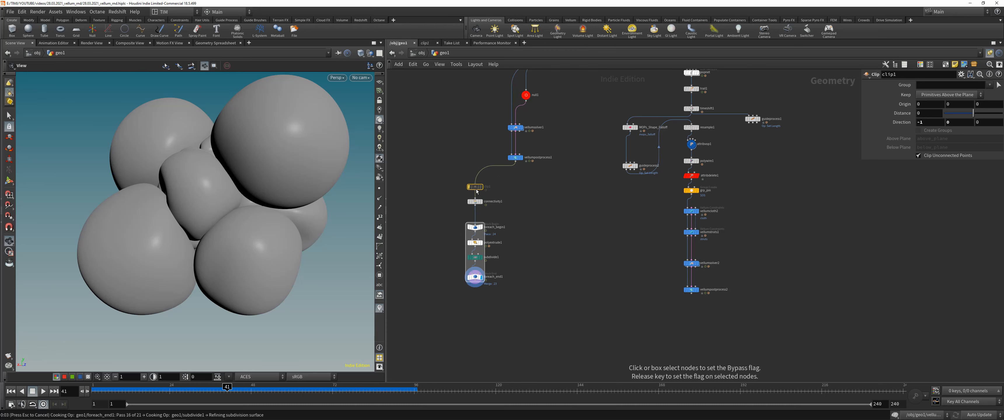
left_click_drag(159, 167, 201, 170)
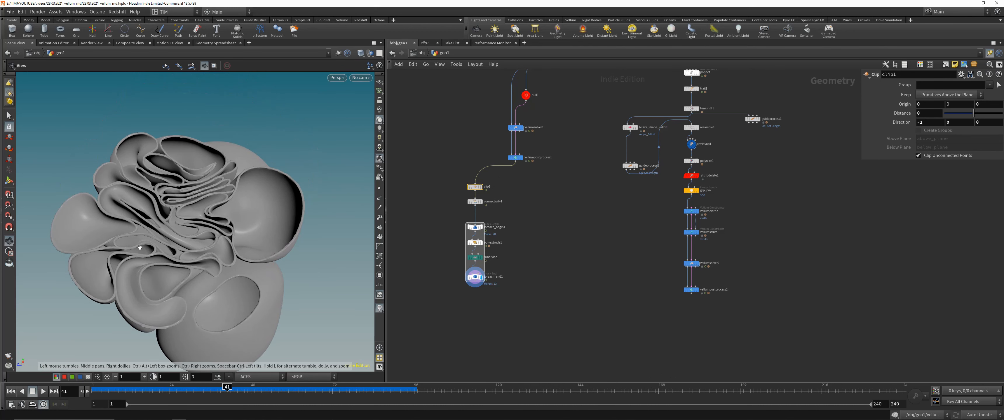
mouse_move(130, 243)
left_mouse_down()
mouse_move(140, 273)
mouse_move(146, 249)
left_mouse_up()
middle_click_drag(593, 276, 551, 268)
scroll(551, 268, "up", 2)
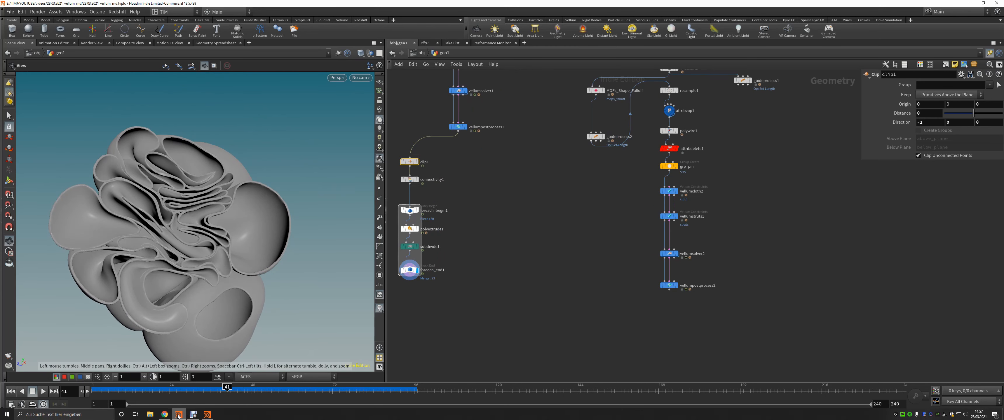
Switch to the MPlay preview of the hair-like strands, play and scrub the sequence, and close it.
left_click(207, 415)
left_click_drag(258, 10, 301, 18)
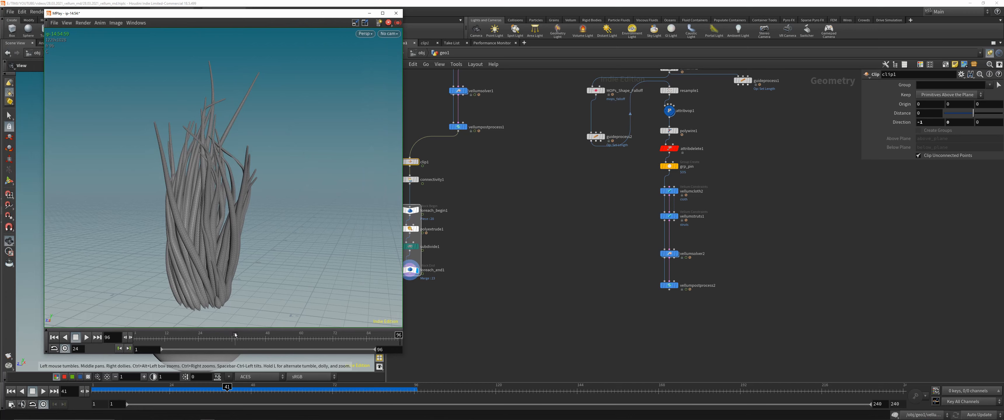
left_click(86, 337)
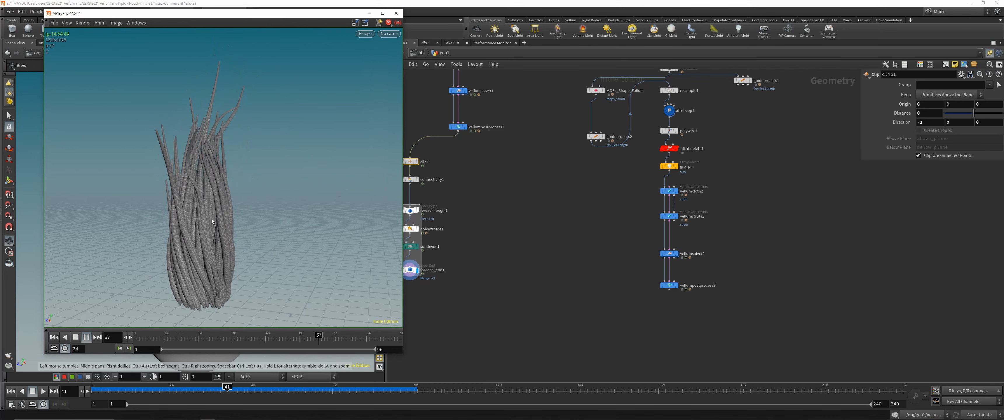
mouse_move(137, 334)
left_mouse_down()
mouse_move(372, 326)
mouse_move(138, 319)
mouse_move(335, 308)
mouse_move(138, 312)
mouse_move(277, 305)
left_mouse_up()
mouse_move(350, 304)
left_mouse_down()
mouse_move(138, 286)
mouse_move(345, 281)
left_mouse_up()
mouse_move(259, 275)
left_mouse_down()
mouse_move(151, 283)
mouse_move(361, 282)
mouse_move(350, 281)
left_mouse_up()
left_click(396, 13)
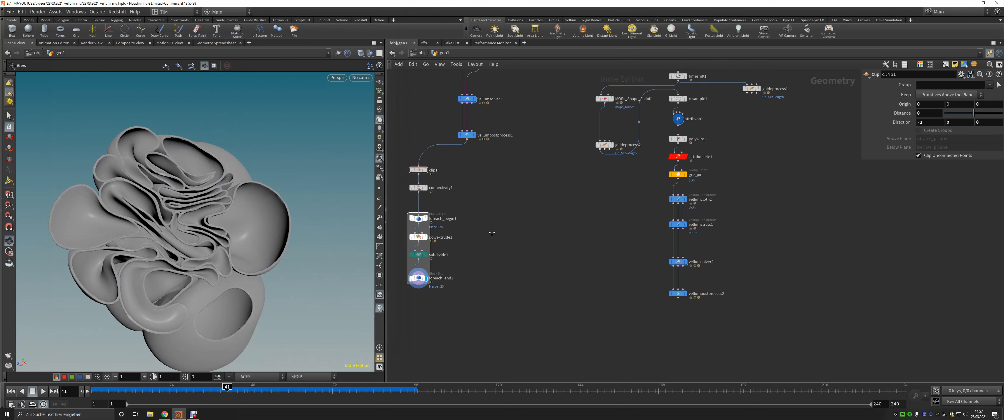
Examine the finished geo1 network from the sphere and scatter nodes down to the vellum solver, and its clipped result.
scroll(496, 302, "down", 5)
middle_click_drag(541, 171, 554, 186)
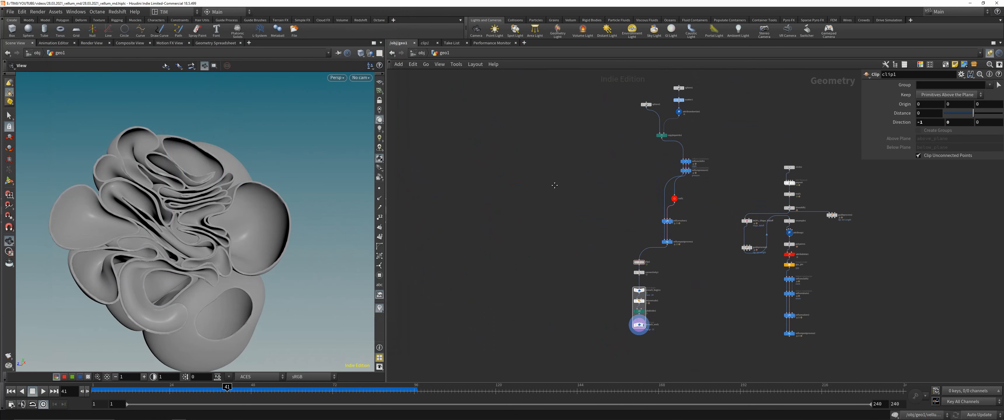
middle_click_drag(569, 272, 537, 210)
middle_click_drag(535, 158, 557, 237)
scroll(528, 268, "up", 2)
middle_click_drag(494, 192, 542, 259)
scroll(521, 219, "up", 4)
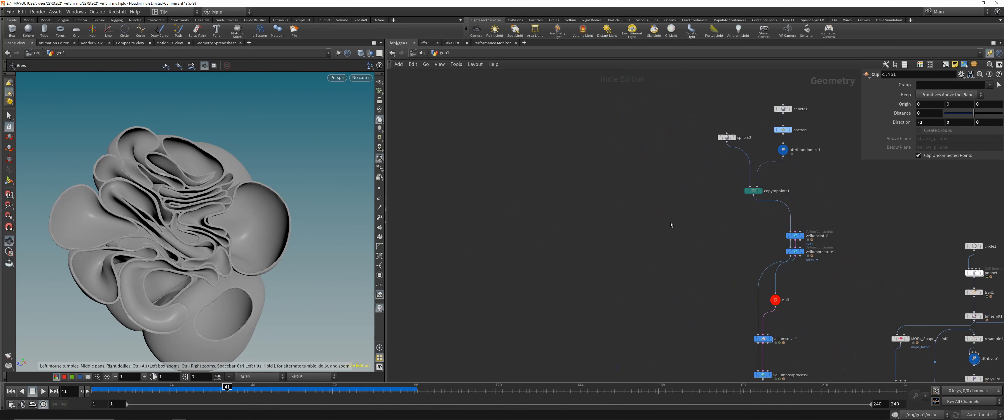
scroll(556, 213, "down", 4)
left_click_drag(364, 105, 255, 168)
scroll(256, 168, "down", 3)
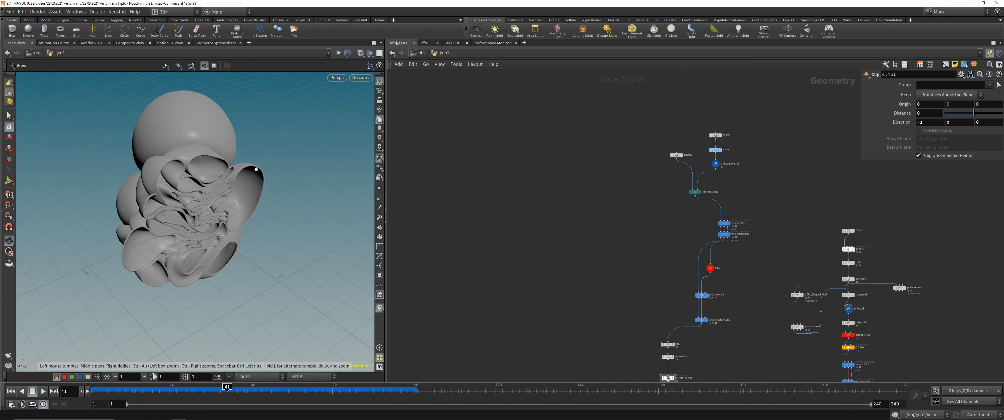
scroll(614, 199, "up", 2)
middle_click_drag(734, 236, 737, 235)
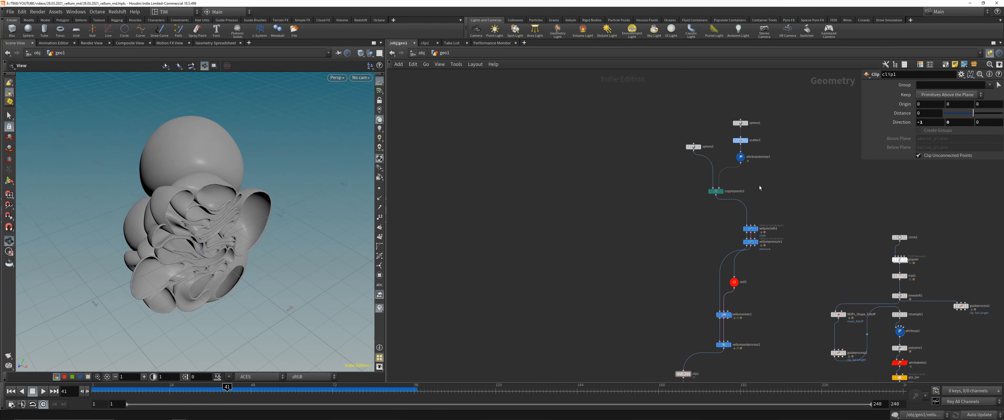
scroll(484, 207, "up", 2)
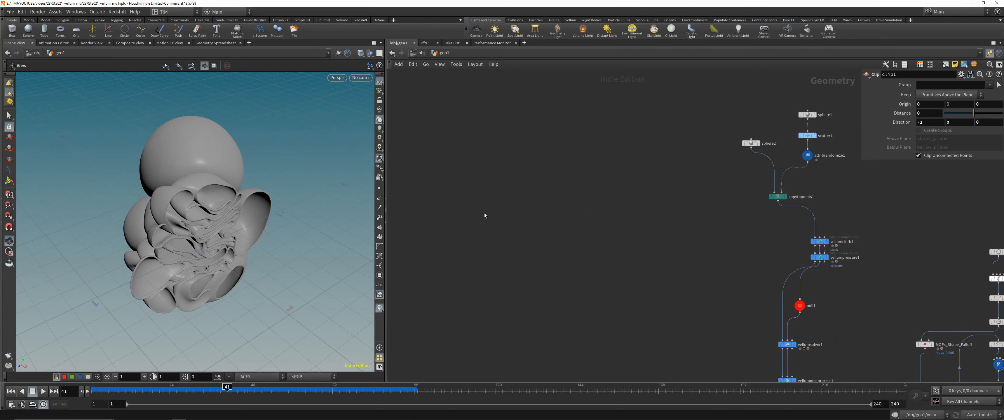
key("Tab")
type("sp")
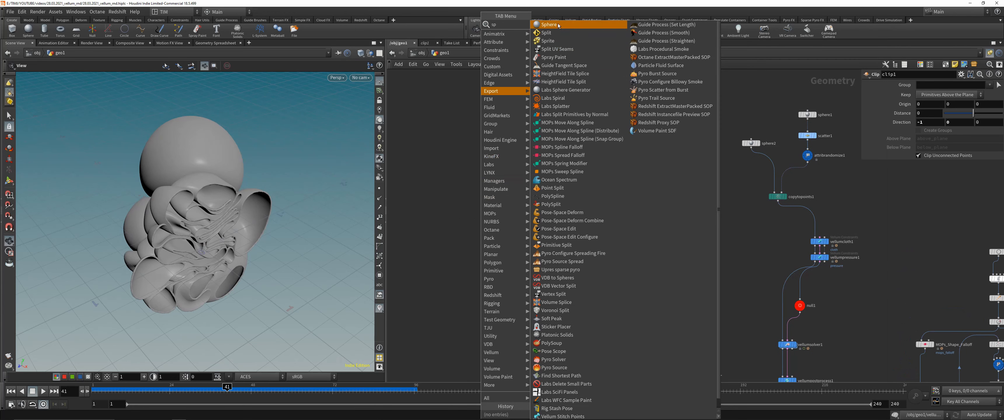
key("Return")
Create a new Geometry object beside geo1 at object level and enter its empty network.
left_click(420, 55)
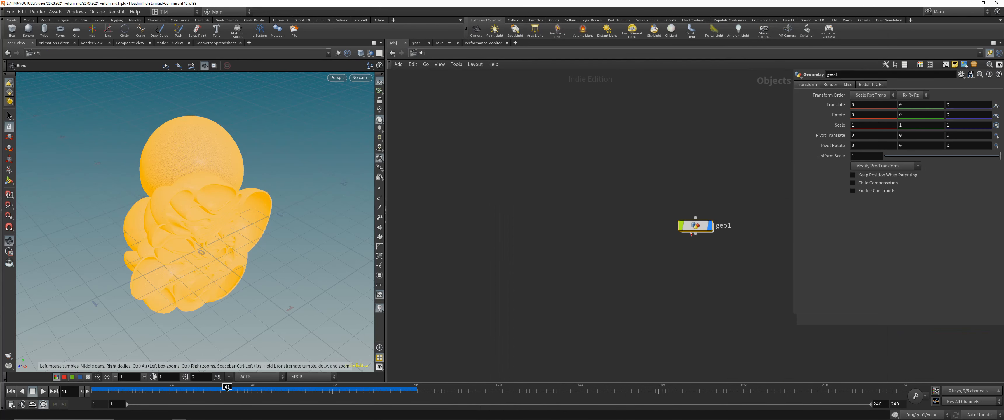
left_click_drag(690, 234, 624, 203)
left_click_drag(582, 179, 665, 223)
left_click(501, 250)
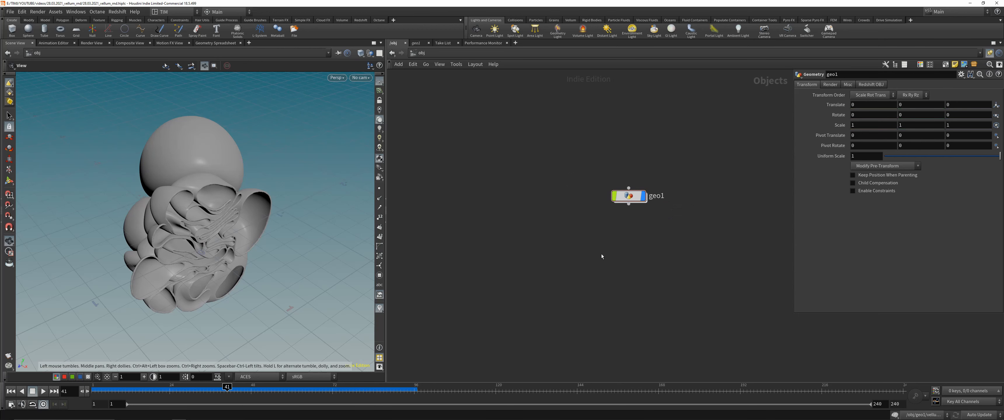
key("Tab")
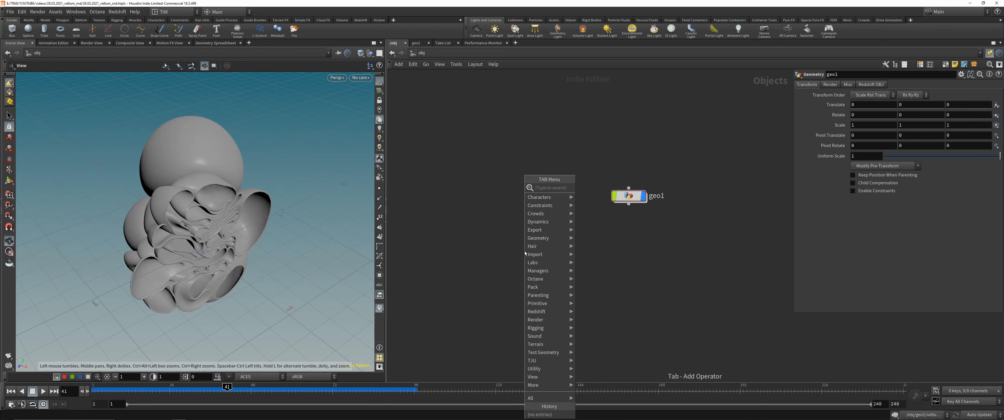
type("geo")
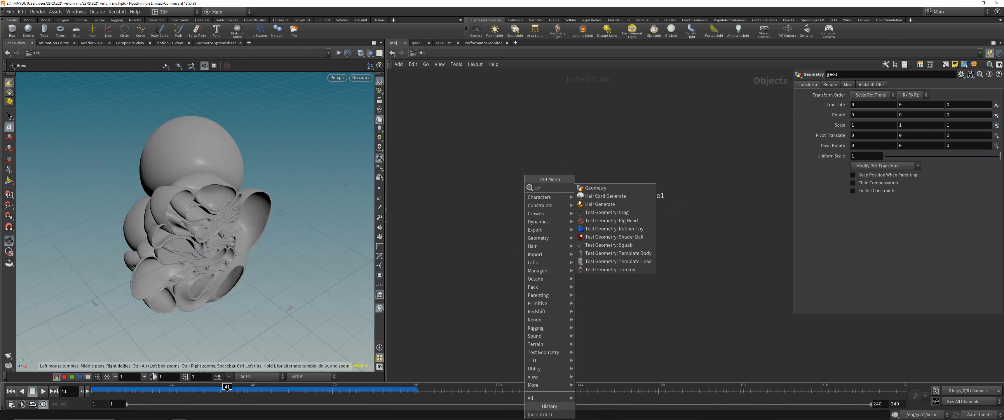
left_click(593, 190)
left_click(497, 237)
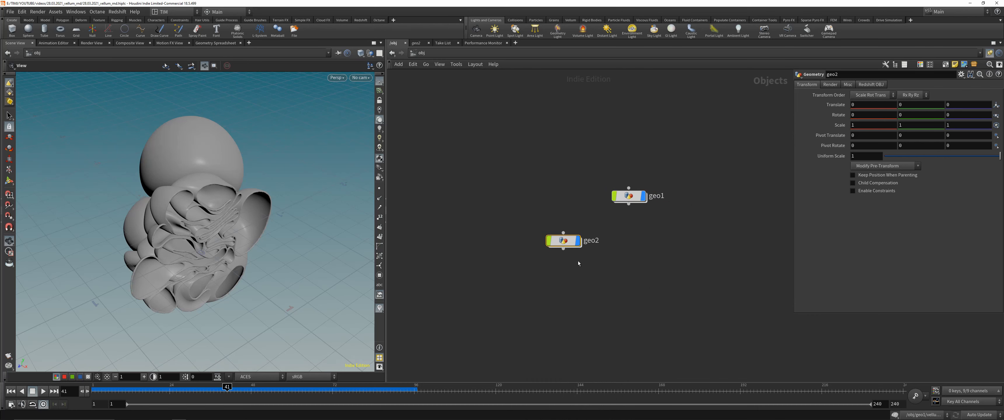
double_click(563, 241)
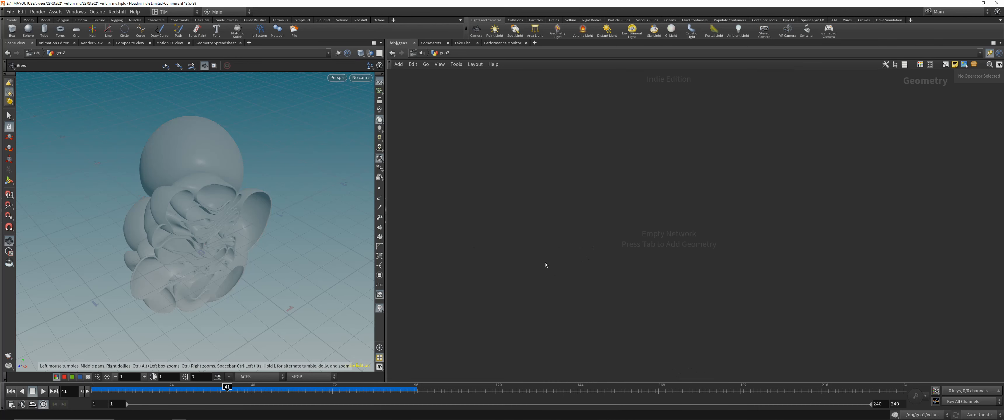
Delete the empty geo2 object and return to the geo1 network.
key("u")
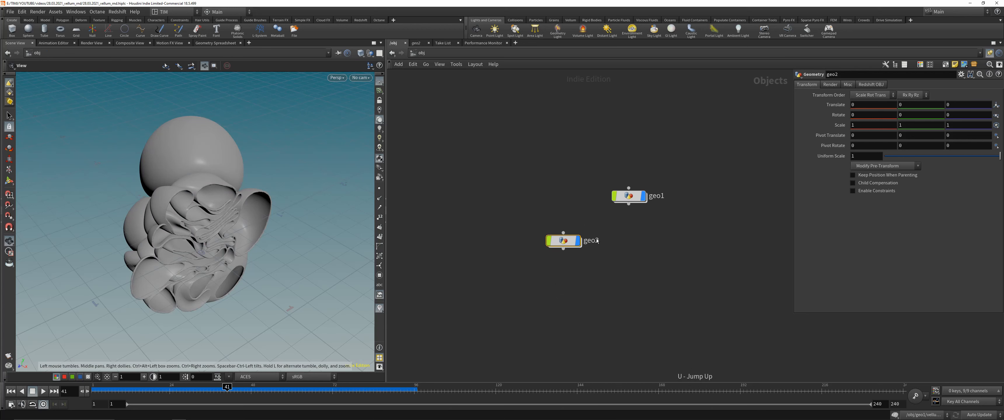
key("Delete")
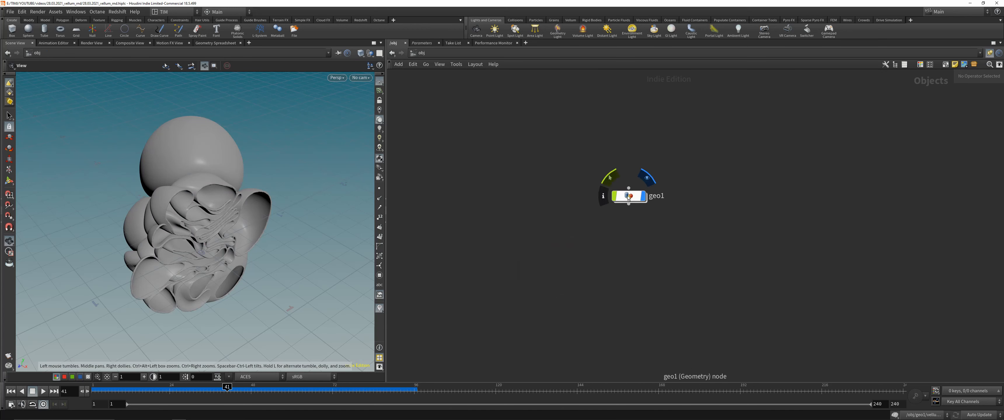
double_click(629, 197)
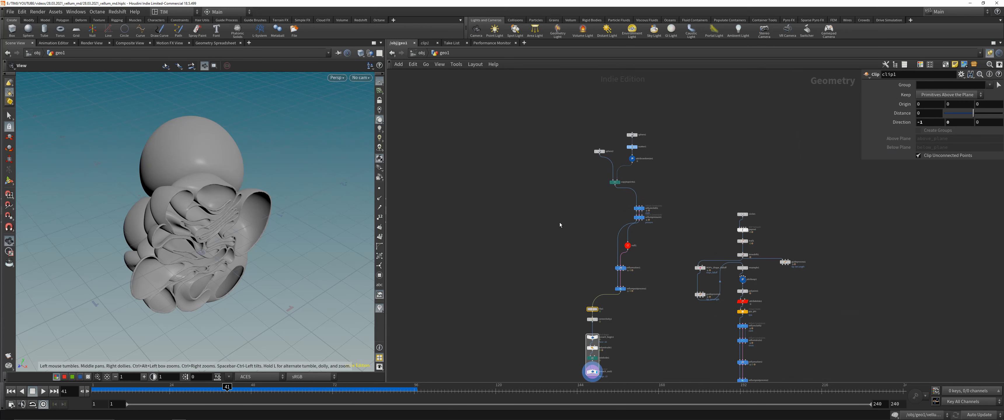
Add a Sphere node in an empty area of the geo1 network, beside the existing chain.
left_click_drag(225, 258, 233, 222)
scroll(569, 257, "down", 1)
middle_click_drag(610, 261, 601, 225)
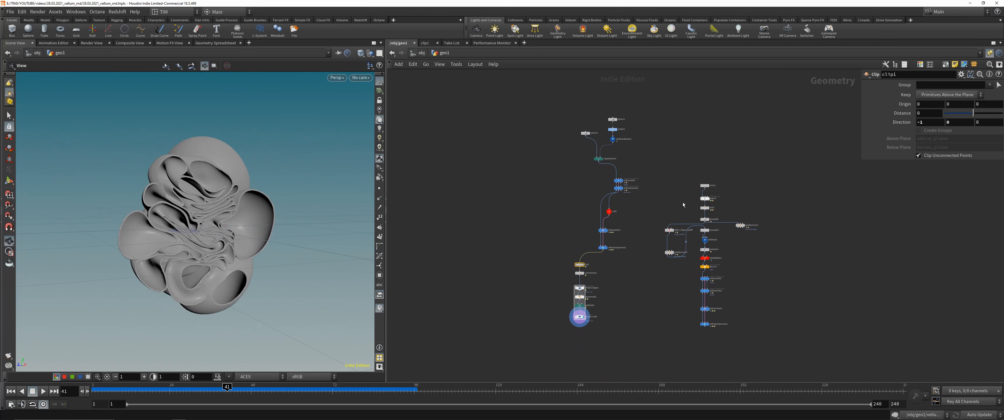
scroll(532, 172, "up", 4)
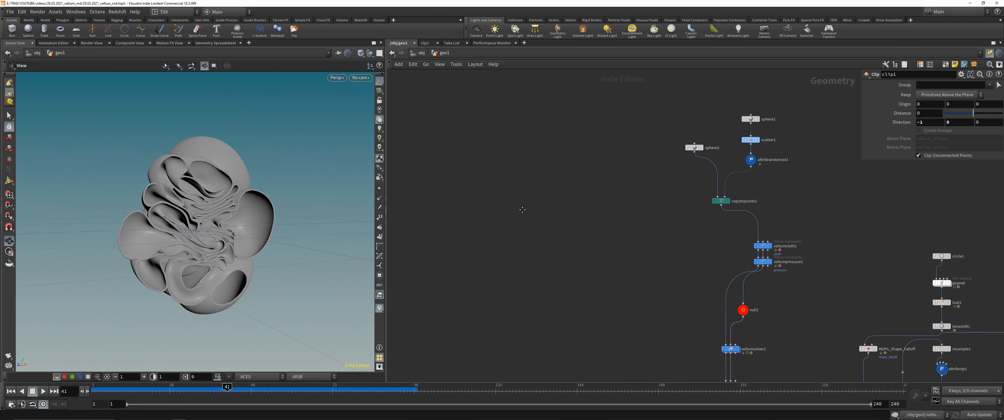
key("Tab")
type("sp")
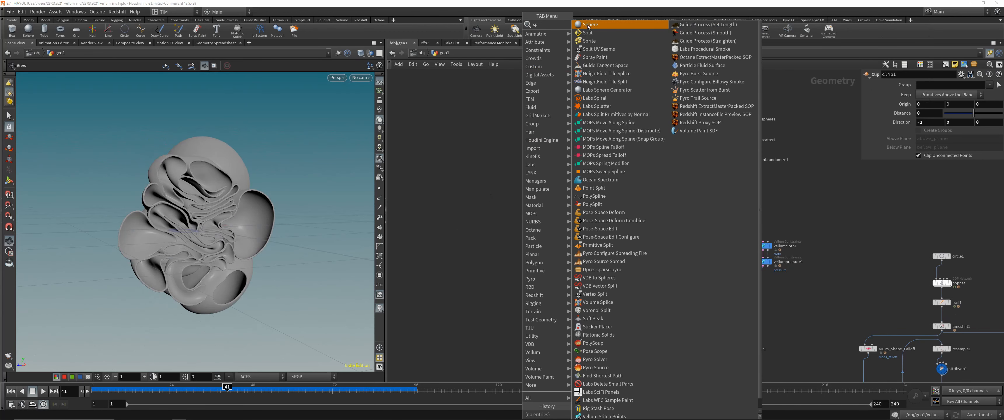
left_click(589, 25)
left_click(526, 187)
Set the new sphere's primitive type to Polygon and display the node.
left_click(935, 85)
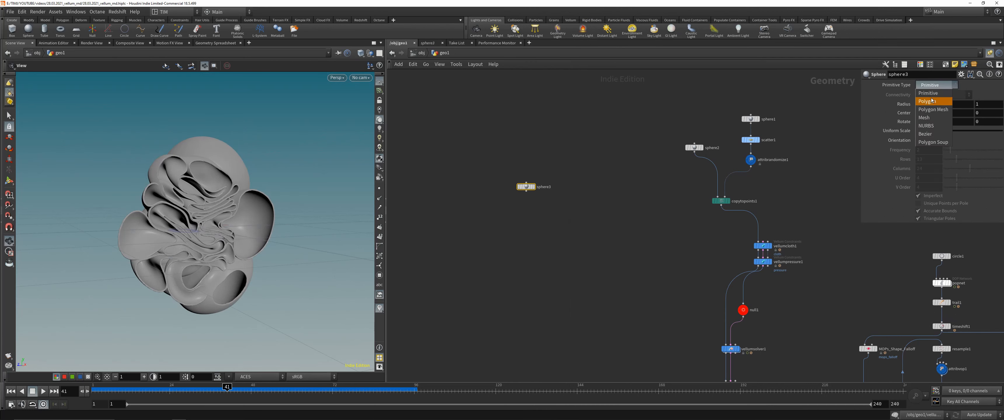
left_click(931, 101)
left_click(533, 187)
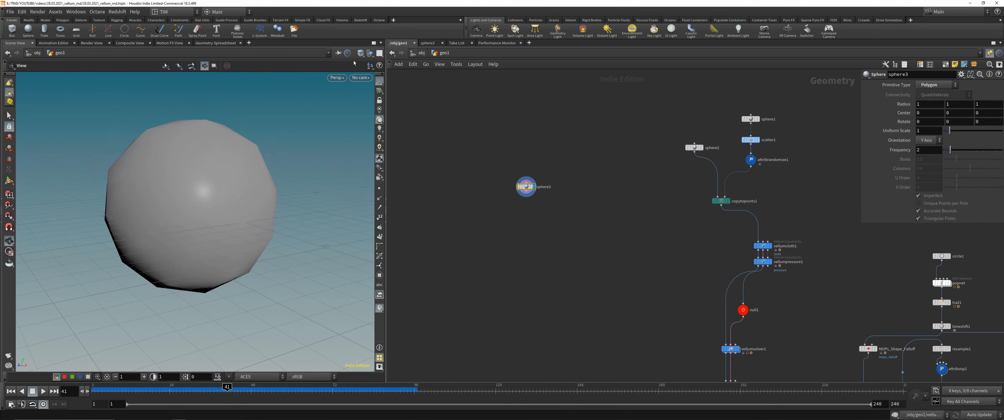
Overlay the polygon wireframe on the shaded sphere in the viewport.
left_click(361, 53)
left_click(380, 136)
scroll(202, 160, "down", 3)
middle_click_drag(223, 152, 229, 204)
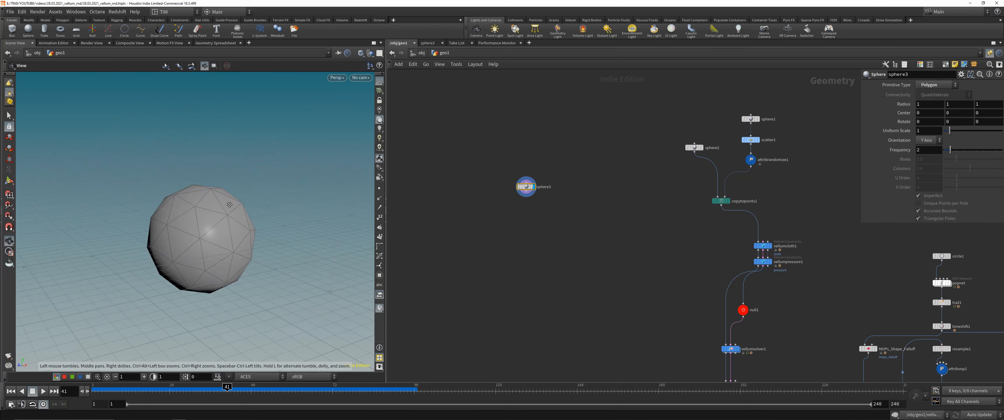
left_click_drag(229, 205, 341, 211)
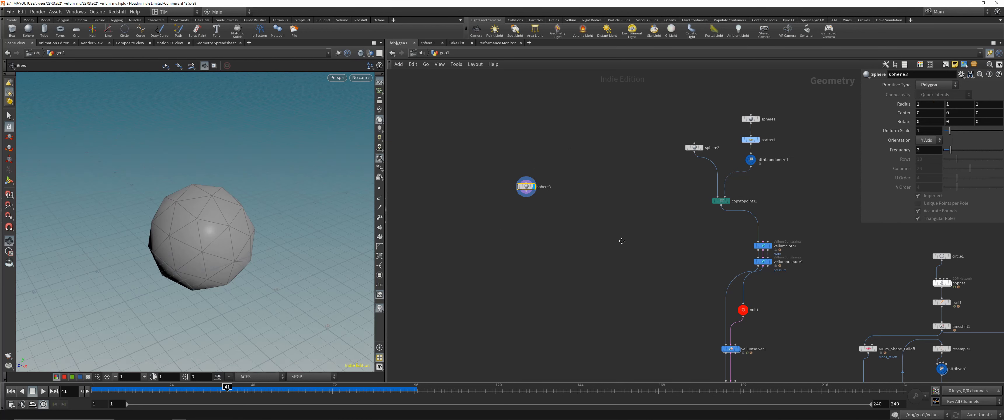
Display the copytopoints1 node and examine the distribution and sizes of the copied spheres.
middle_click_drag(621, 240, 610, 232)
left_click_drag(657, 222, 719, 189)
key("r")
middle_click_drag(537, 217, 532, 227)
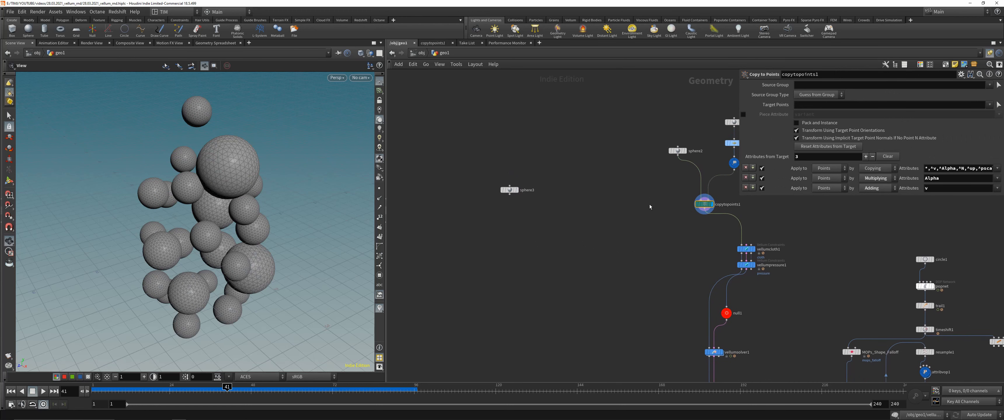
middle_click_drag(673, 216, 650, 225)
left_click_drag(250, 210, 242, 175)
left_click_drag(229, 239, 182, 130)
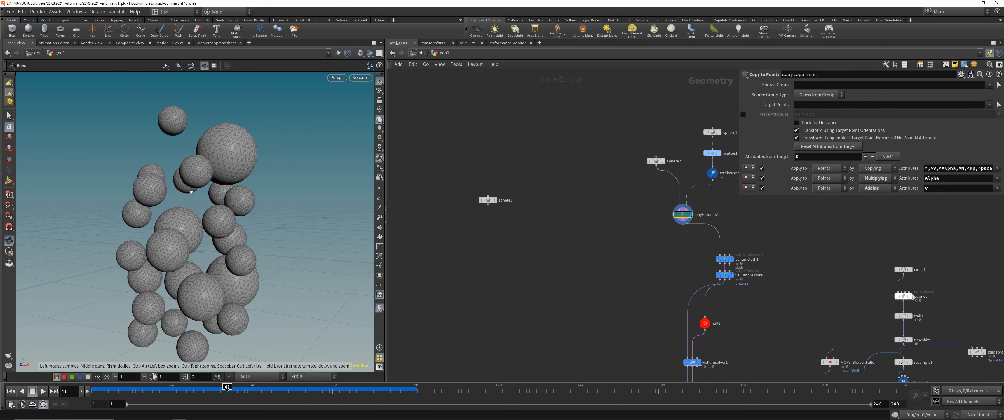
left_click_drag(191, 192, 234, 204)
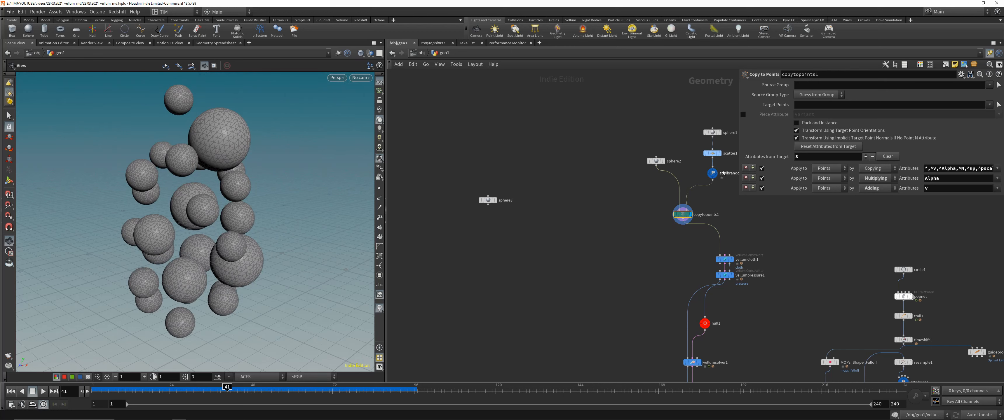
Select the sphere3 node, reposition it slightly and make it the displayed node.
middle_click_drag(575, 231, 585, 230)
scroll(470, 216, "up", 2)
left_click(506, 197)
left_click(513, 197)
left_click_drag(505, 197, 520, 192)
mouse_move(548, 207)
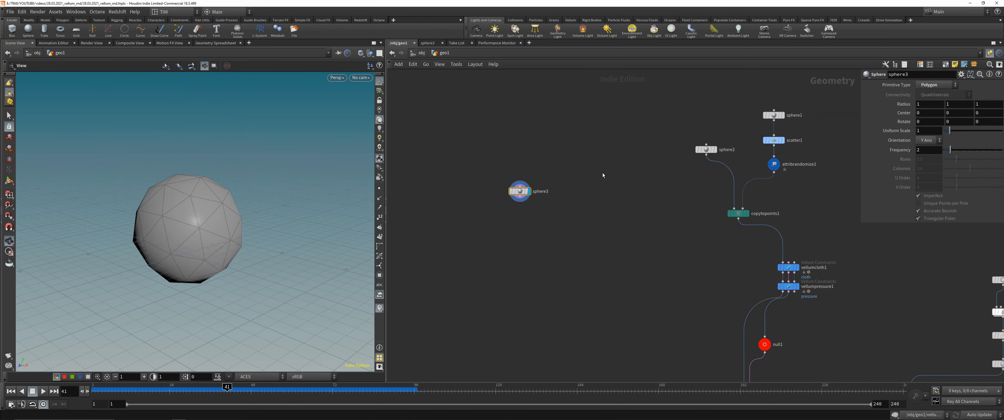
Display the sphere1 node to examine its elongated shape, and return to sphere3 as the displayed node.
left_click(771, 115)
left_click(782, 115)
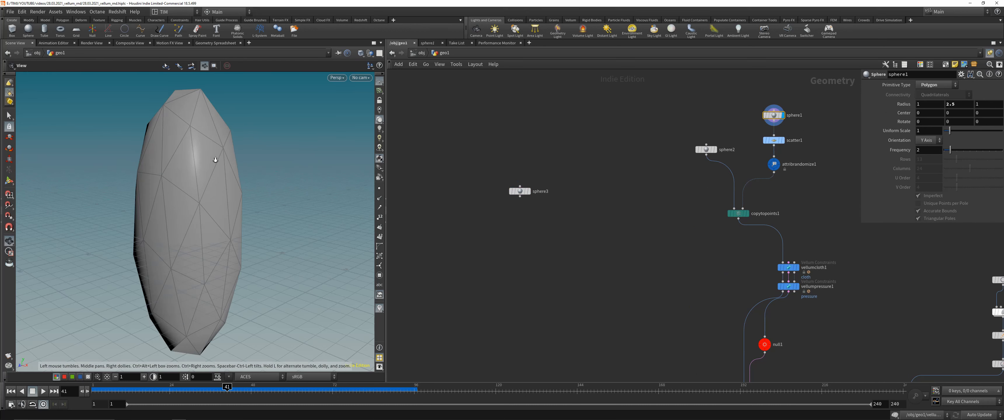
scroll(215, 159, "down", 1)
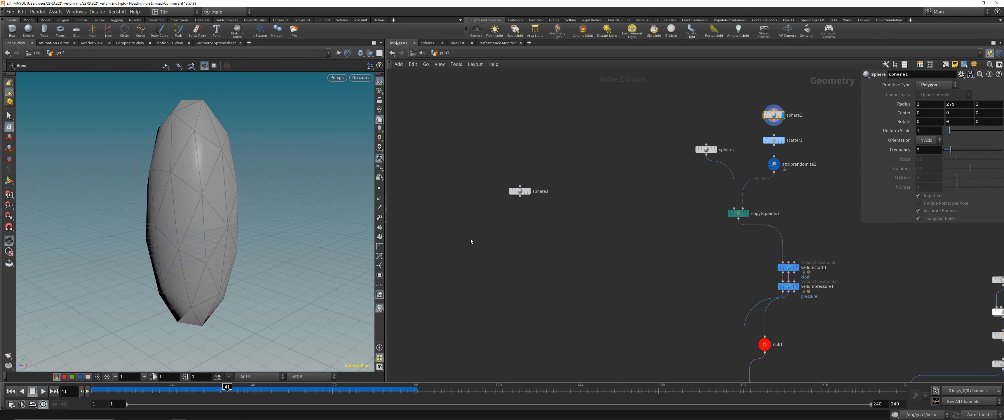
left_click(526, 192)
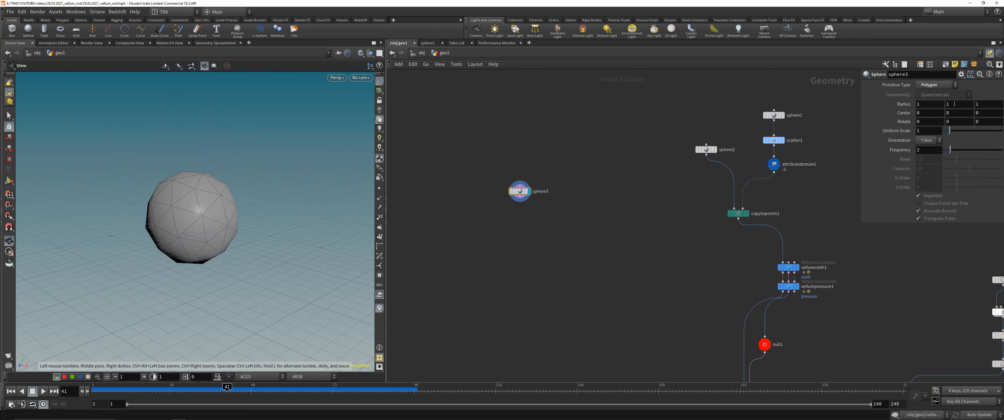
Stretch sphere3 into an ellipsoid with radius 1.91, 2.8 and 2, and set its frequency to 6.
middle_click_drag(926, 103, 994, 105)
left_click_drag(273, 195, 297, 198)
scroll(215, 197, "down", 2)
mouse_move(215, 198)
left_mouse_down()
mouse_move(227, 200)
mouse_move(219, 198)
left_mouse_up()
left_click_drag(954, 151, 976, 150)
left_click_drag(250, 184, 289, 185)
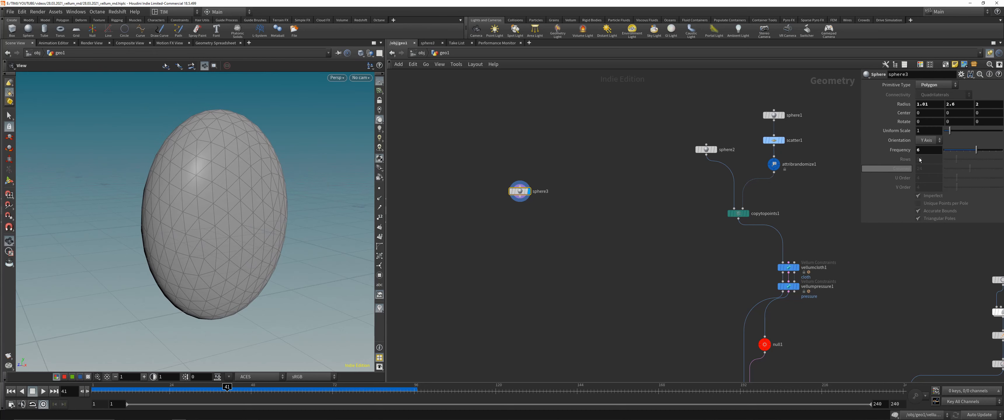
Add a Scatter node below sphere3, fed by the ellipsoid, and display it.
middle_click_drag(521, 243, 532, 236)
key("Tab")
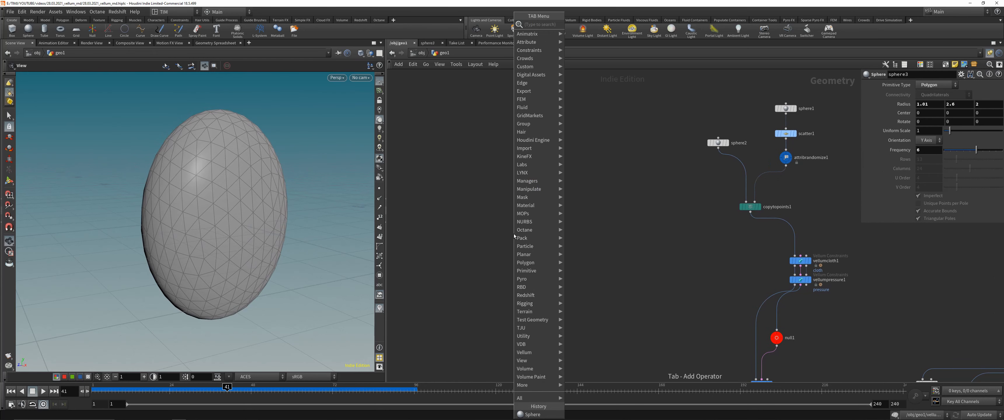
type("rem")
left_click(585, 25)
left_click(532, 218)
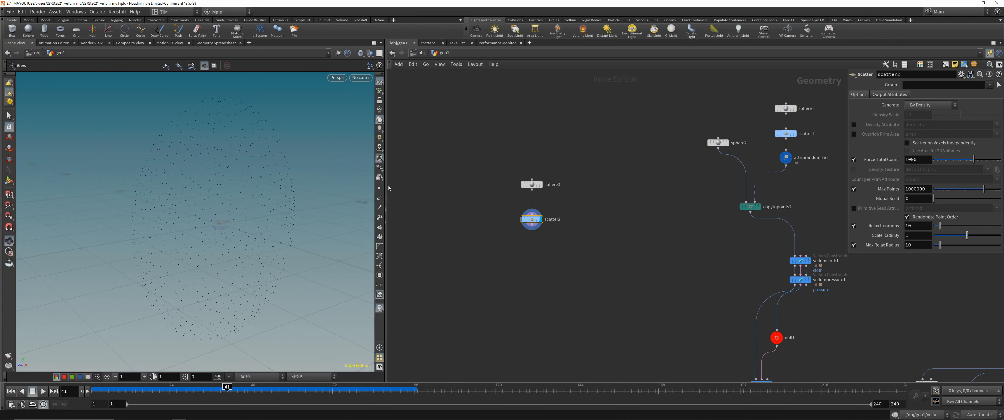
Enlarge the viewport's point size to inspect the scattered points, and set it back to a small size.
key("d")
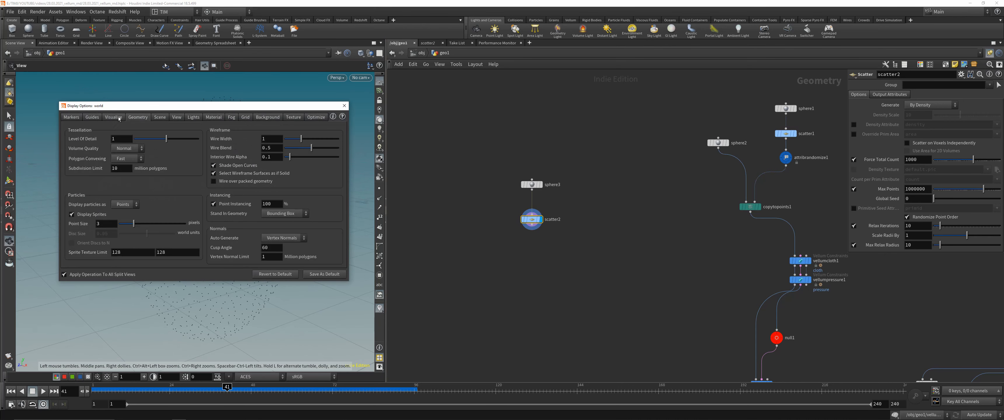
left_click(345, 106)
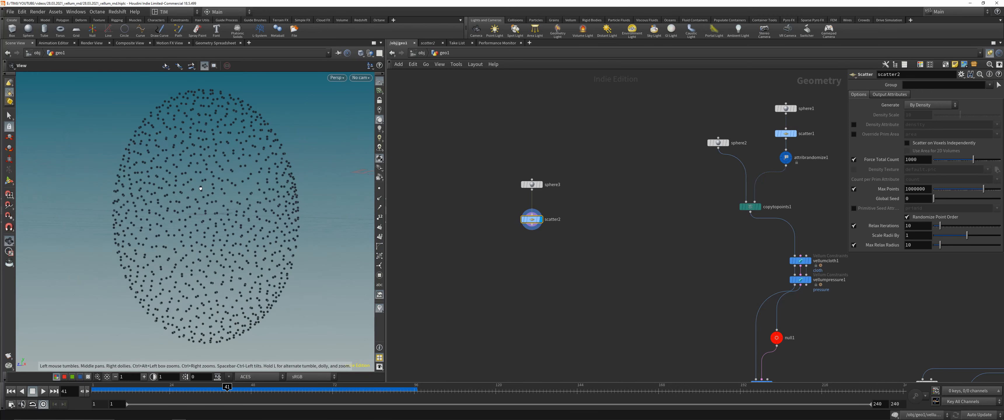
left_click_drag(200, 189, 232, 209)
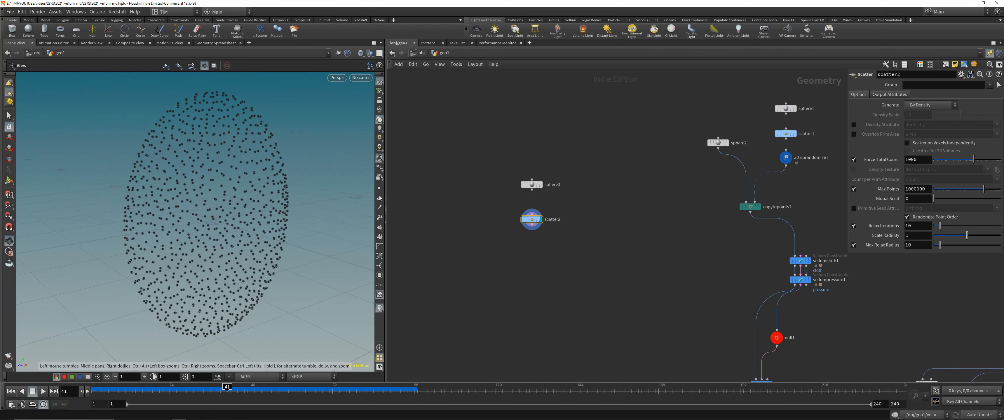
key("d")
double_click(108, 224)
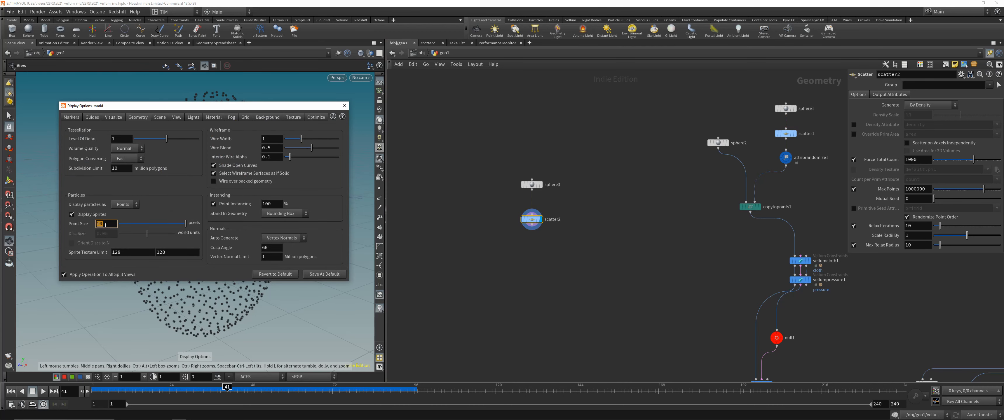
key("Return")
left_click(344, 105)
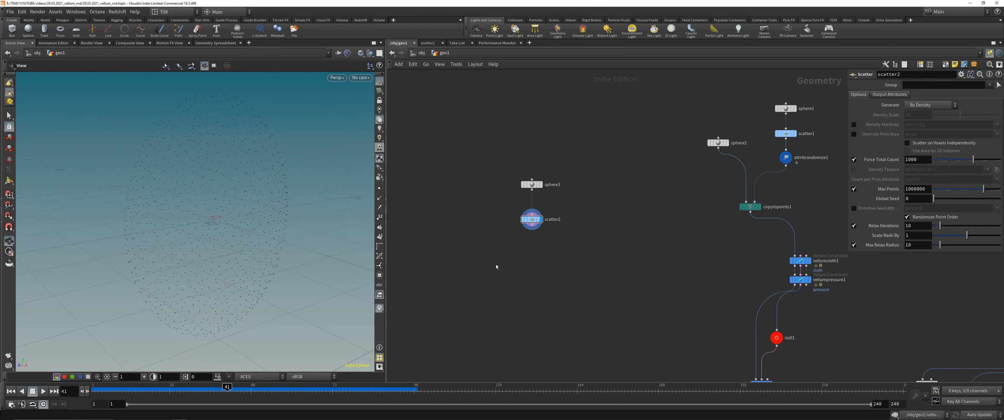
Add a Copy to Points node below the scatter2 node.
key("Tab")
type("copy")
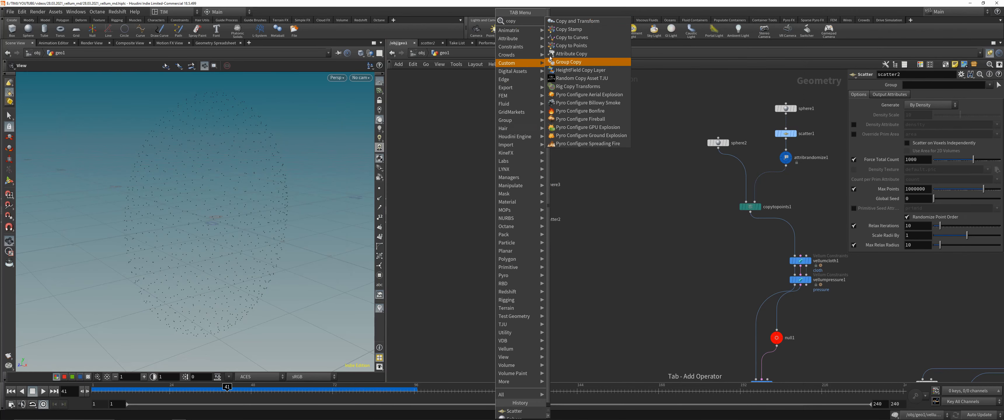
left_click(560, 46)
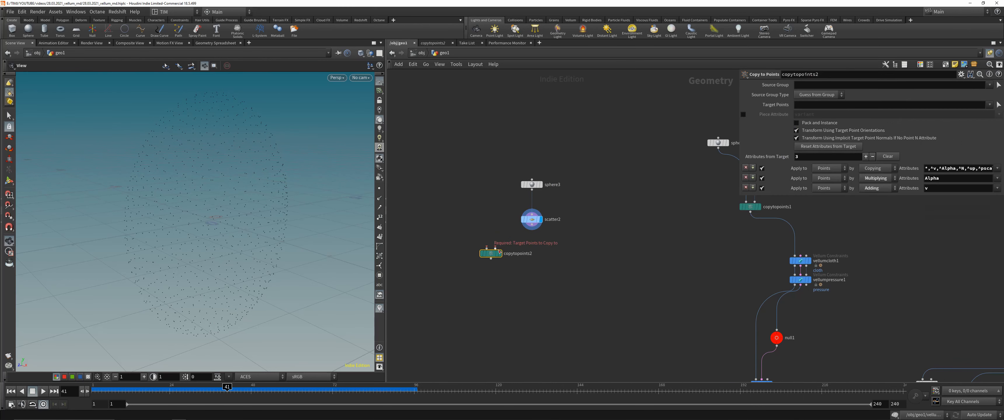
left_click(493, 270)
Duplicate sphere3 beside scatter2, reset the copy's radius to the default and set its frequency to 4.
left_click_drag(529, 185, 468, 219, "alt")
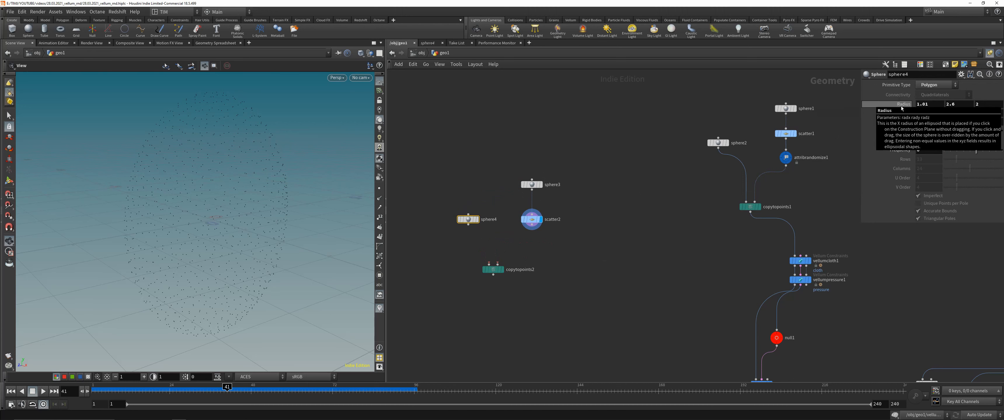
middle_click(902, 106, "ctrl")
double_click(918, 150)
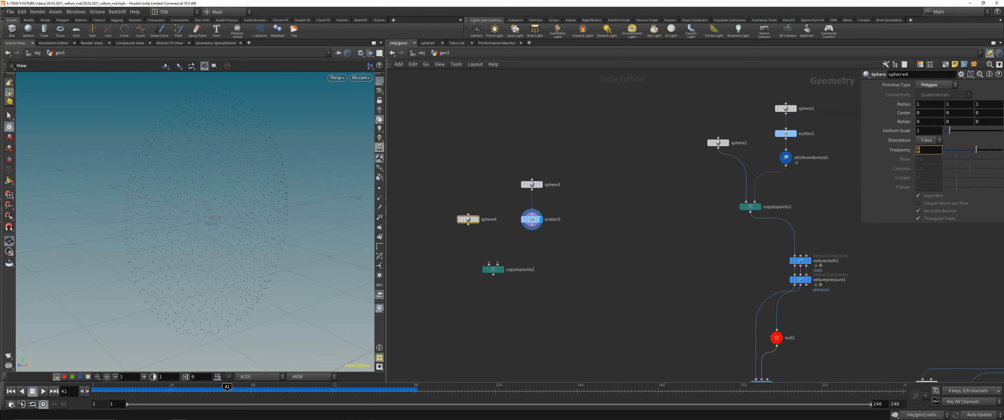
type("4")
key("Return")
Connect sphere4 as the source and scatter2 as the target points of copytopoints2, and display the copies.
left_click(477, 219)
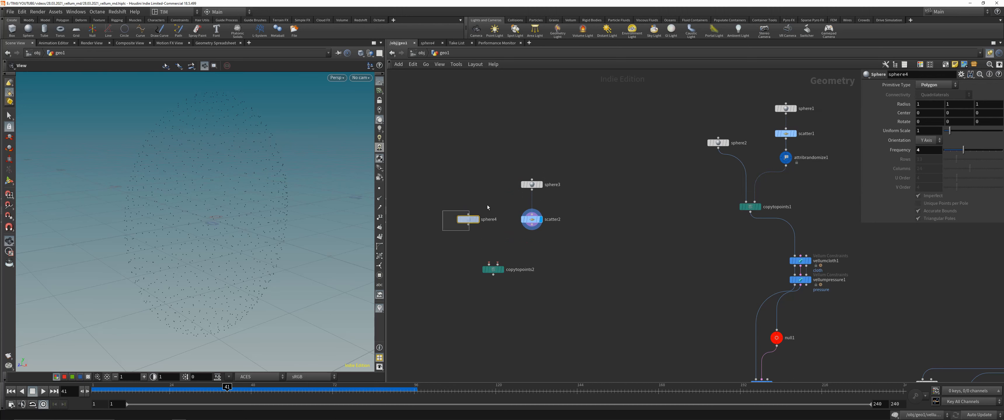
left_click_drag(468, 226, 502, 282)
left_click(488, 264)
left_click(498, 265)
left_click(533, 227)
left_click(501, 269)
scroll(198, 205, "down", 5)
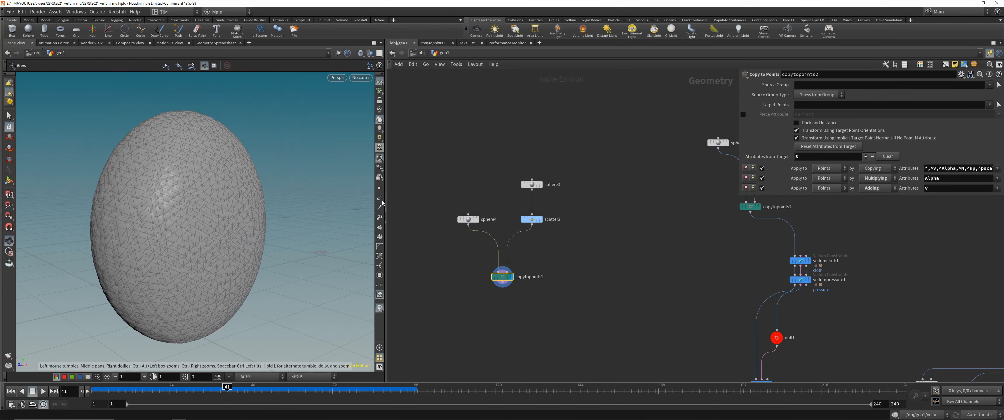
Try a force total count of 25 on scatter2, and reduce it to 5 to separate the spheres.
left_click(534, 220)
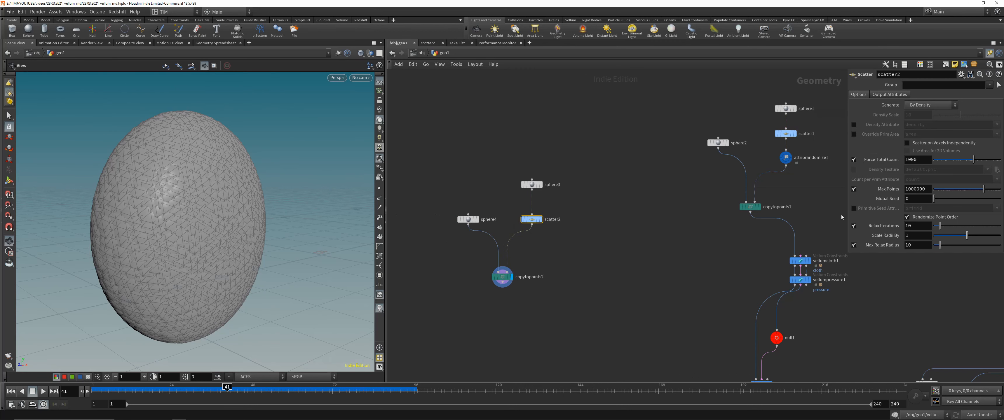
left_click(930, 158)
type("25")
key("Return")
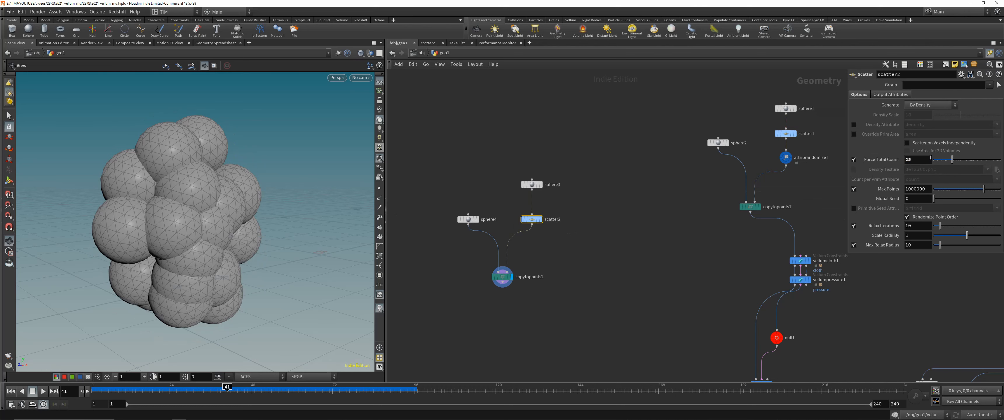
type("5")
key("Return")
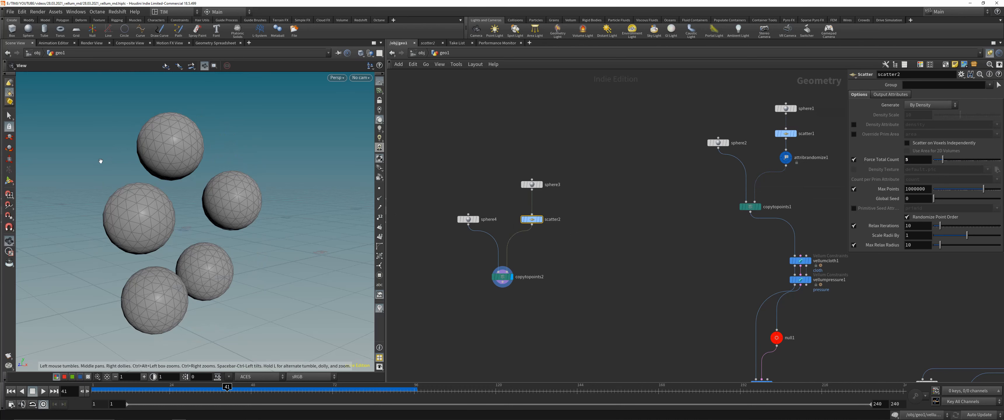
left_click_drag(128, 184, 136, 201)
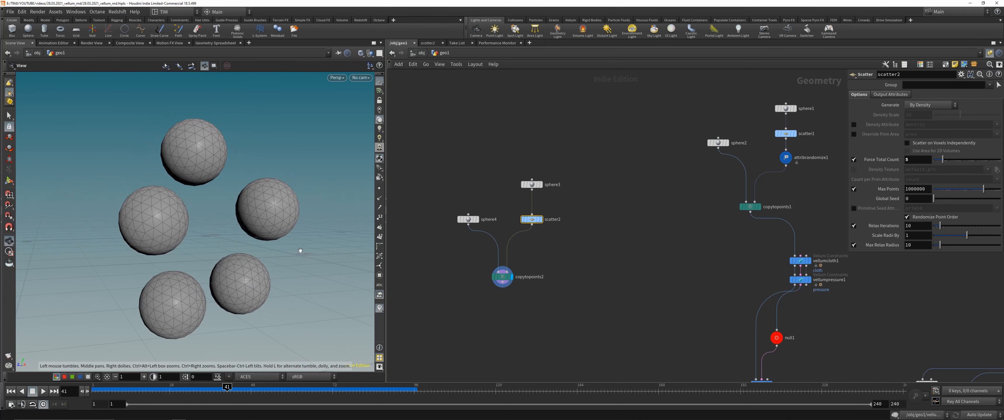
left_click_drag(223, 206, 191, 215)
Move copytopoints2 farther below its input nodes and save the scene file.
scroll(191, 216, "up", 1)
scroll(507, 281, "up", 3)
left_click_drag(503, 275, 503, 322)
key("ctrl+s")
left_click_drag(226, 194, 194, 189)
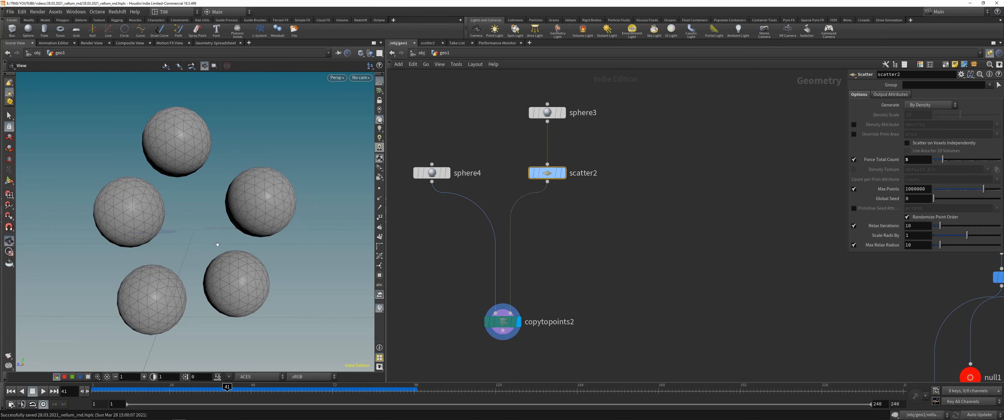
left_click_drag(217, 245, 237, 258)
Add an Attribute Randomize node and place it just below scatter2.
scroll(591, 236, "down", 3)
middle_click_drag(695, 197, 571, 202)
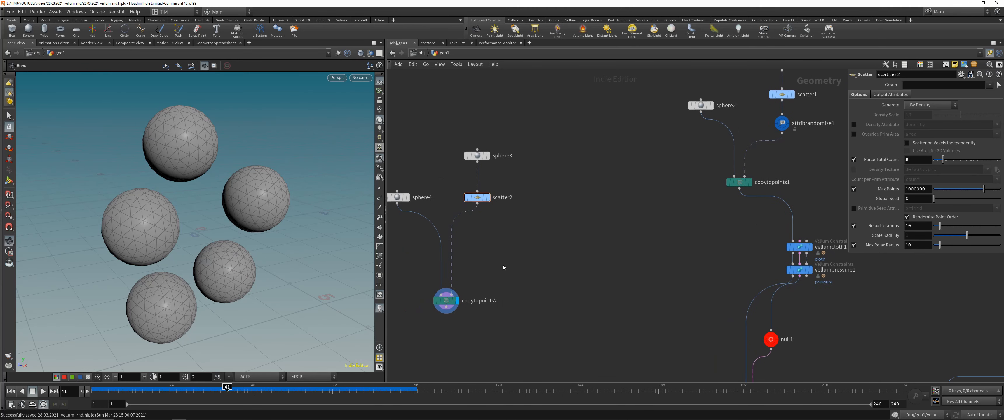
key("Tab")
type("attribra")
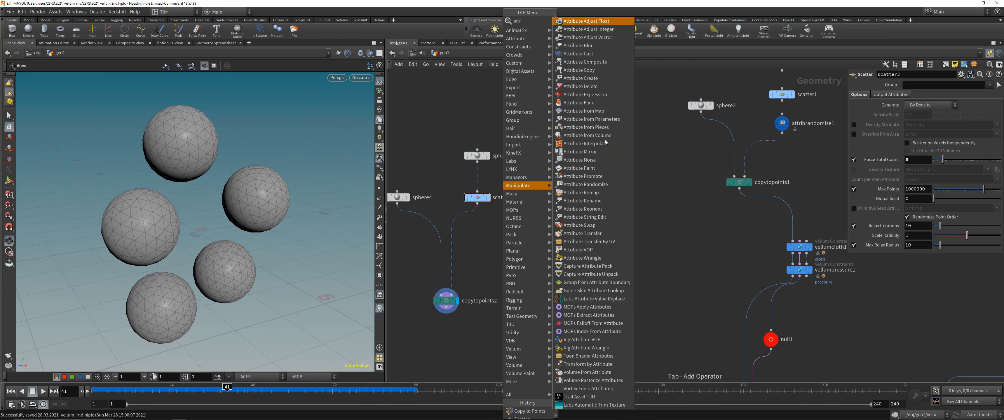
left_click(589, 29)
left_click(527, 240)
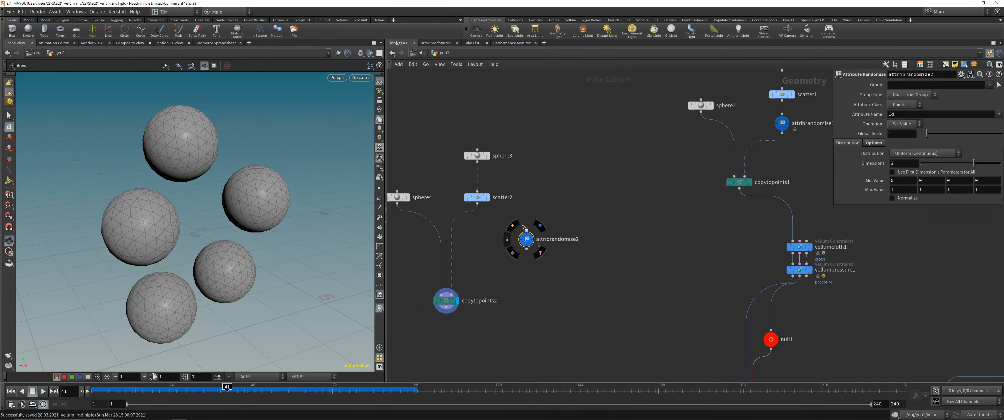
key("Tab")
key("Escape")
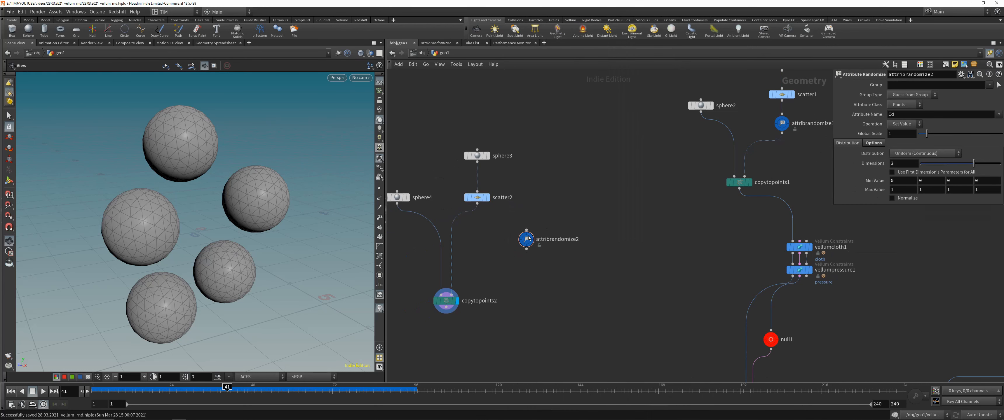
left_click_drag(532, 236, 504, 232)
Set the randomized attribute's name to pscale and insert the node between scatter2 and copytopoints2.
left_click(893, 115)
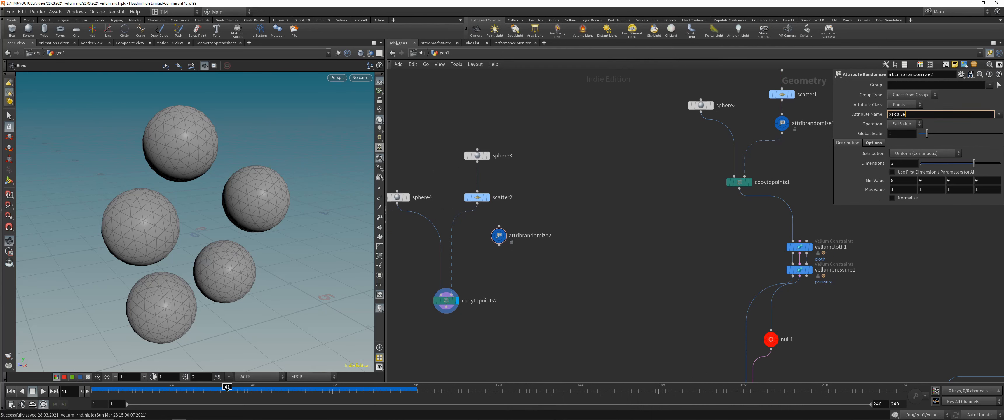
key("Return")
left_click_drag(503, 227, 475, 226)
left_click_drag(269, 205, 249, 217)
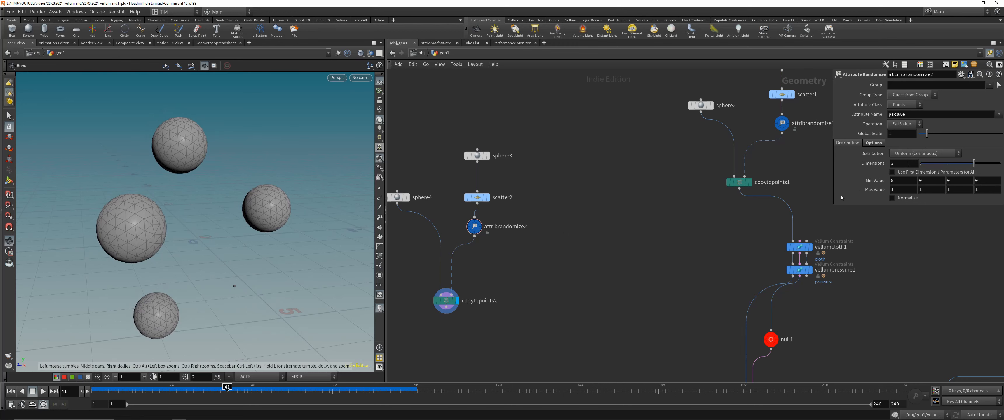
Set attribrandomize2 to a one-dimensional Custom Ramp distribution and raise the ramp's first point to a value of 0.525.
left_click(896, 154)
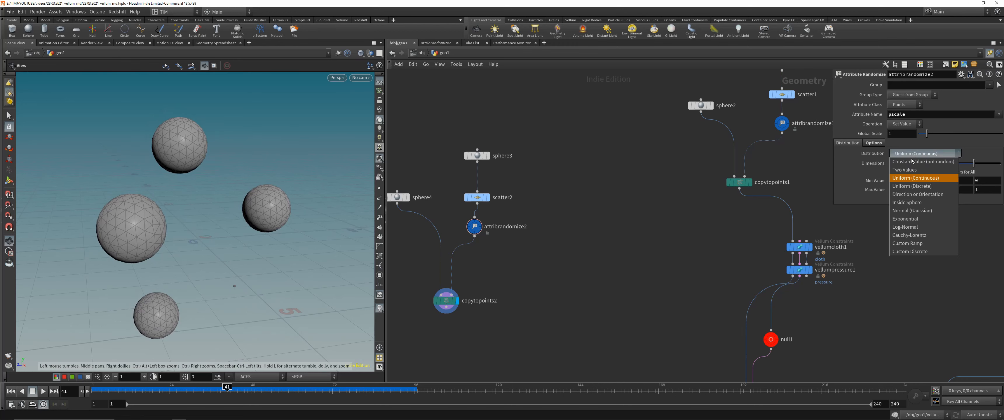
left_click(907, 245)
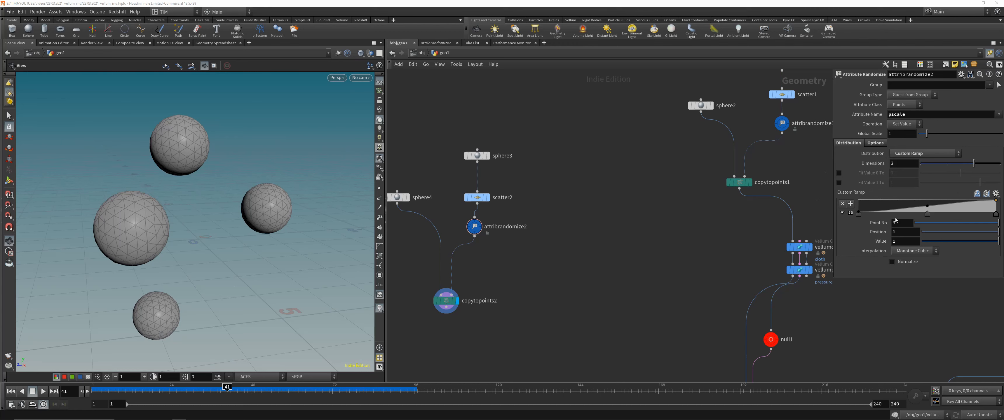
left_click(859, 213)
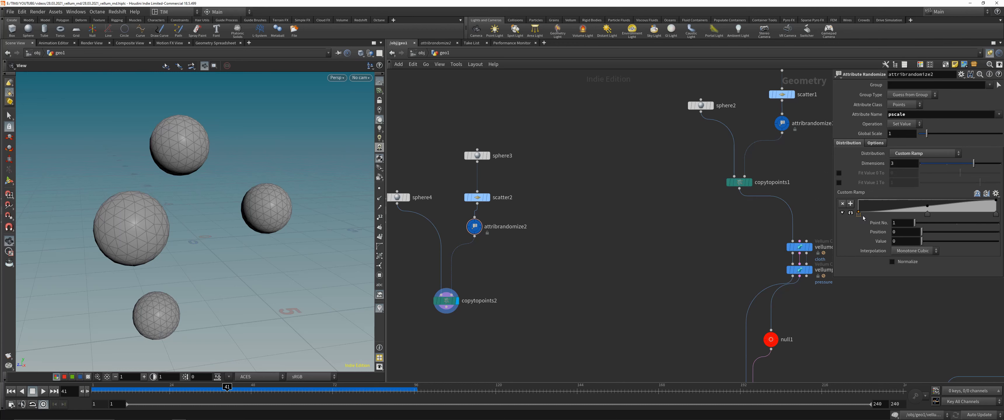
left_click_drag(920, 239, 957, 236)
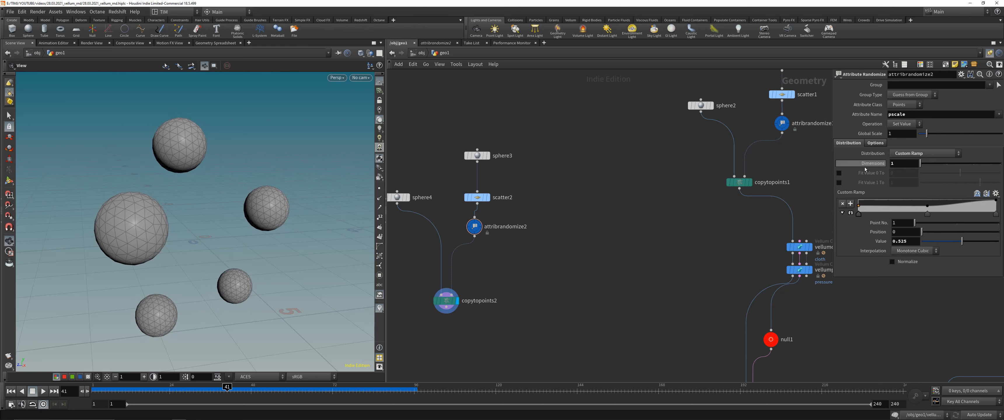
Set attribrandomize2's global seed to 5.77 and reshape its ramp with a first point value of 0.9 and a lower middle.
left_click(875, 143)
left_click_drag(930, 172, 968, 176)
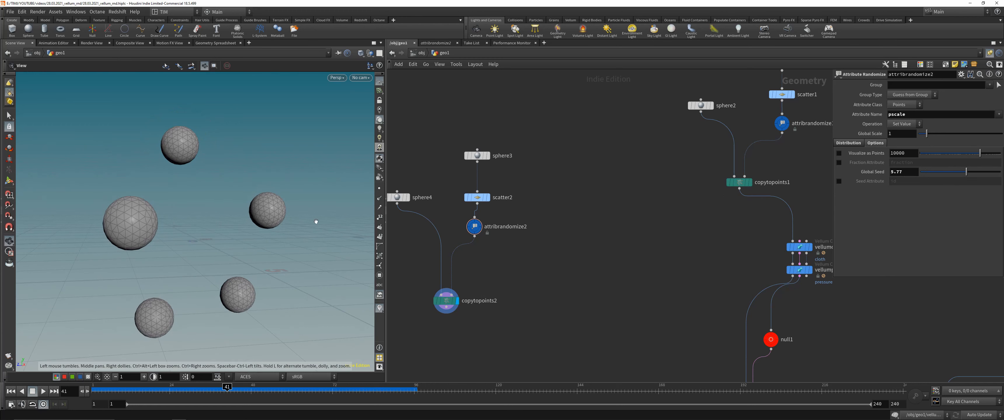
left_click(851, 144)
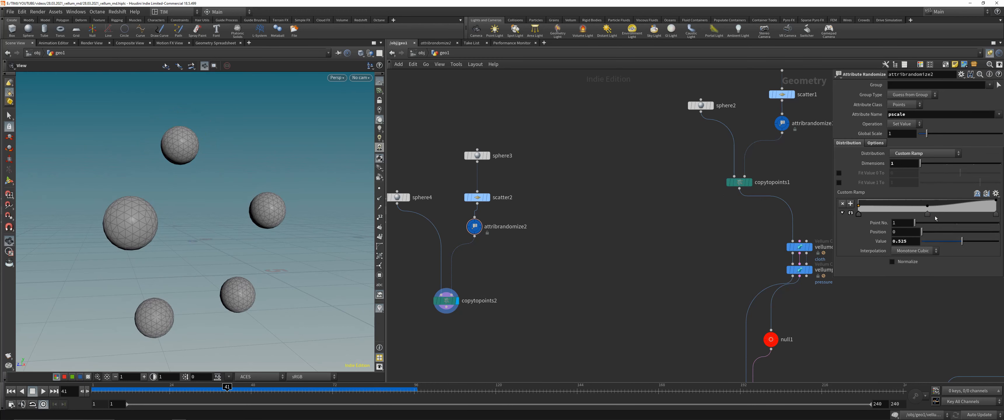
left_click_drag(927, 206, 859, 201)
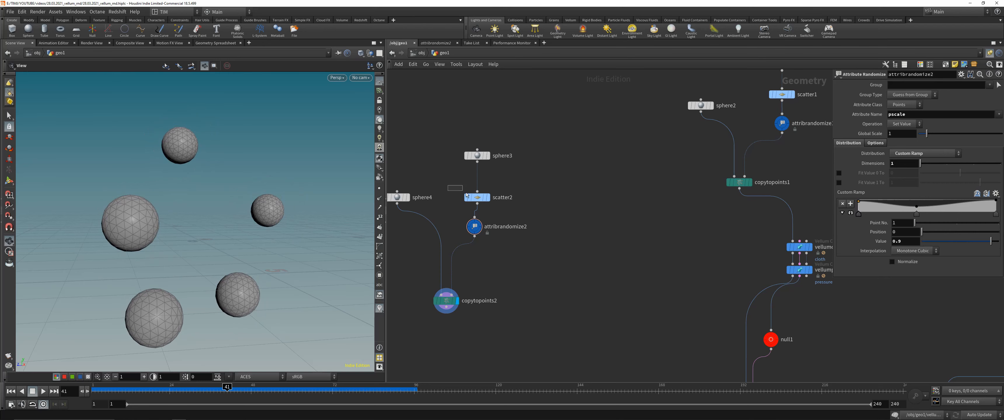
Set scatter2's forced total count to 10 and raise its global seed for a different sphere arrangement.
left_click(477, 197)
left_click_drag(945, 161, 949, 161)
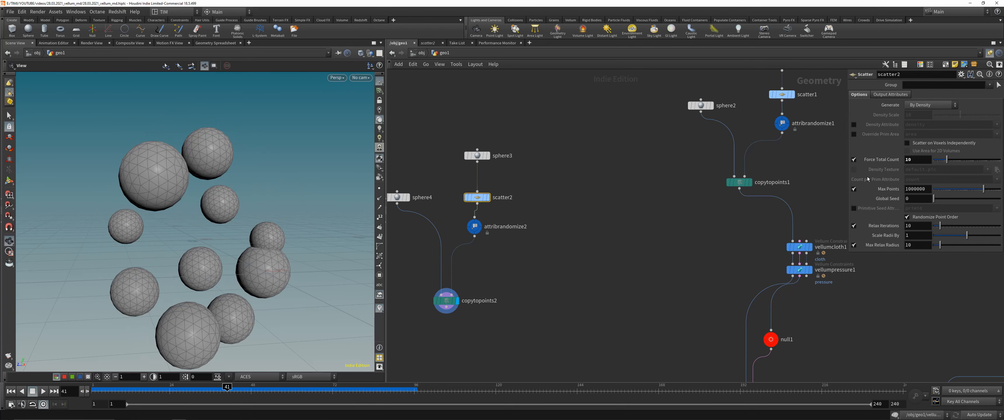
left_click_drag(932, 201, 945, 202)
mouse_move(216, 224)
left_mouse_down()
mouse_move(131, 228)
mouse_move(209, 218)
mouse_move(227, 231)
left_mouse_up()
Select the copytopoints2 node and save the scene file.
scroll(620, 274, "down", 2)
middle_click_drag(493, 315, 512, 240)
scroll(512, 267, "up", 2)
left_click(525, 196)
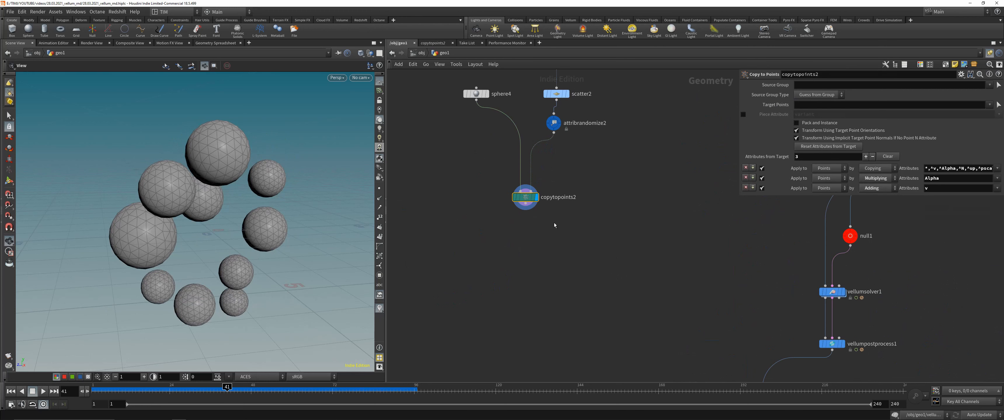
key("ctrl+s")
Add a Vellum Configure Balloon setup directly below copytopoints2.
middle_click_drag(576, 229, 549, 263)
left_click_drag(230, 258, 225, 244)
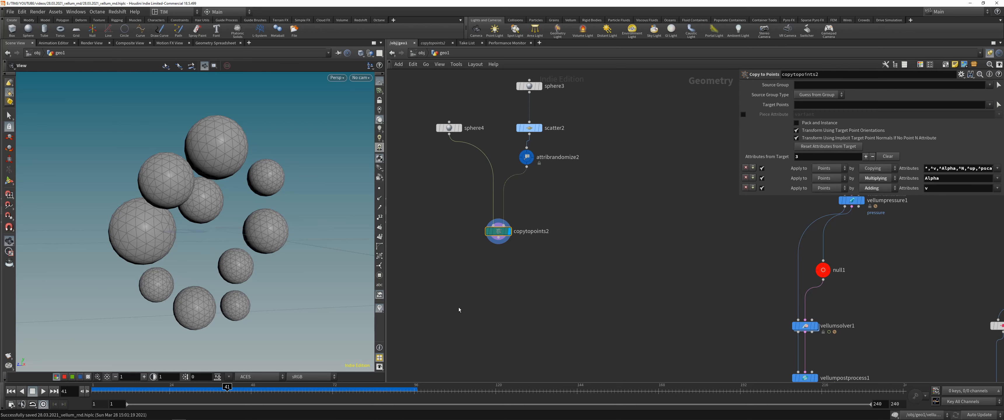
key("Tab")
mouse_move(469, 294)
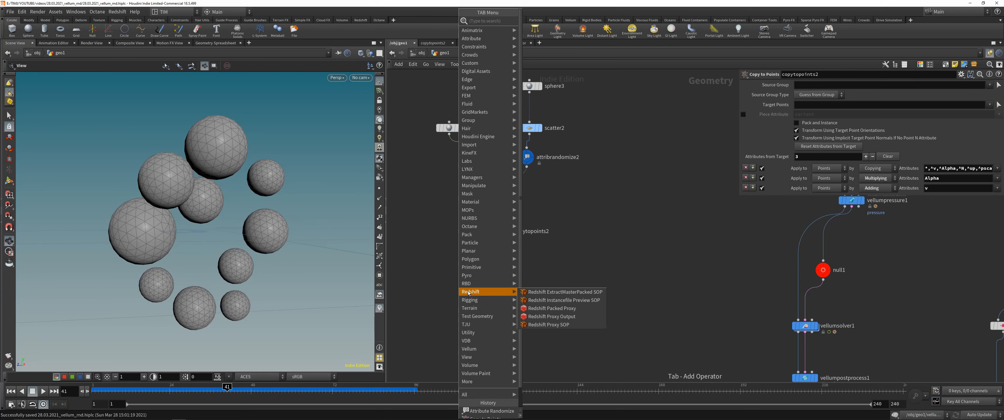
type("ve")
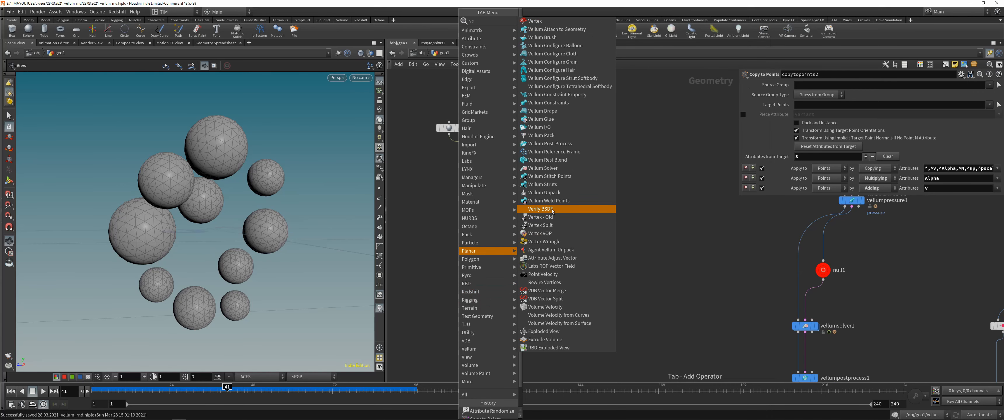
left_click(576, 42)
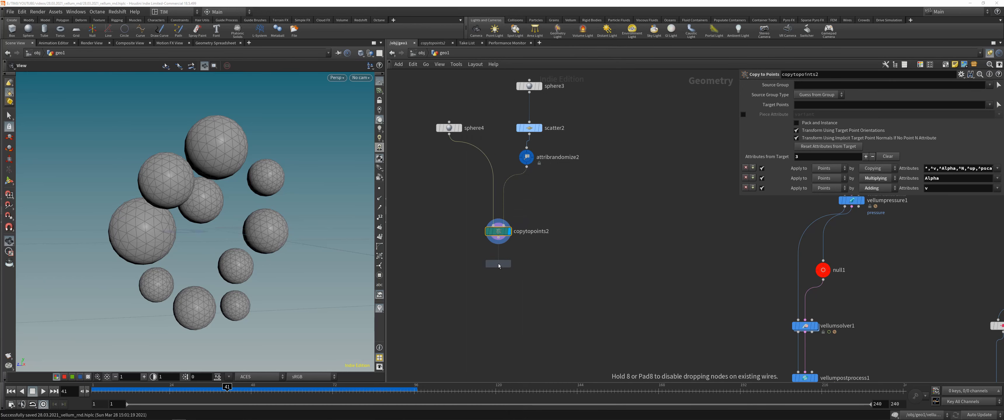
left_click(524, 251)
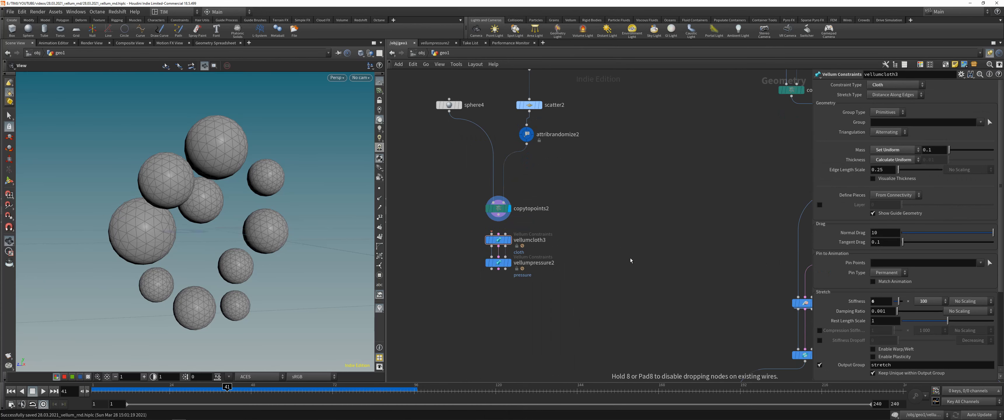
Space vellumpressure2 slightly lower and wire copytopoints2 into the first input of vellumcloth3.
left_click(498, 263)
left_click_drag(498, 263, 499, 274)
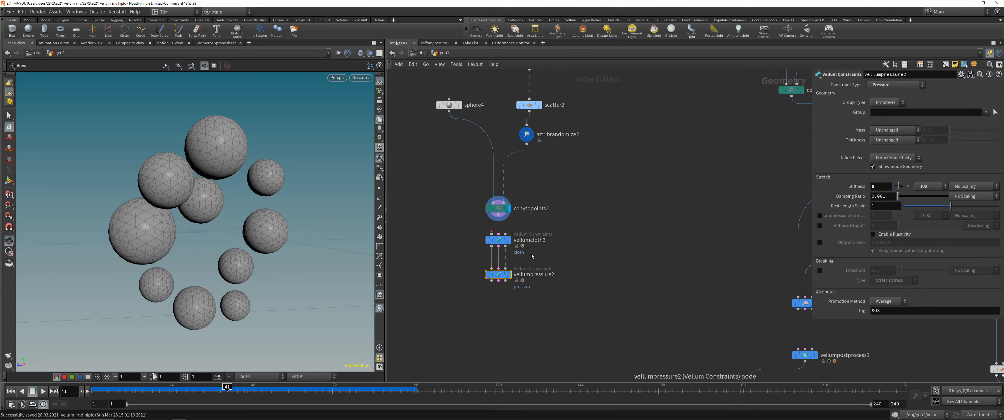
left_click_drag(813, 211, 798, 213)
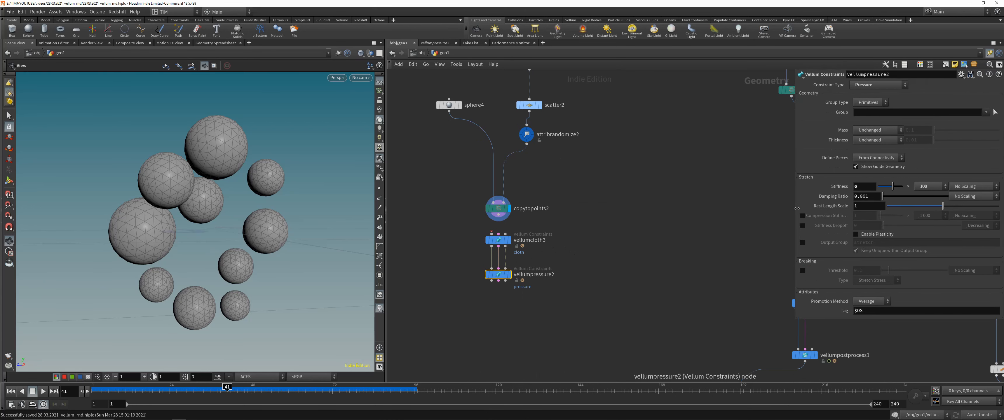
left_click(495, 224)
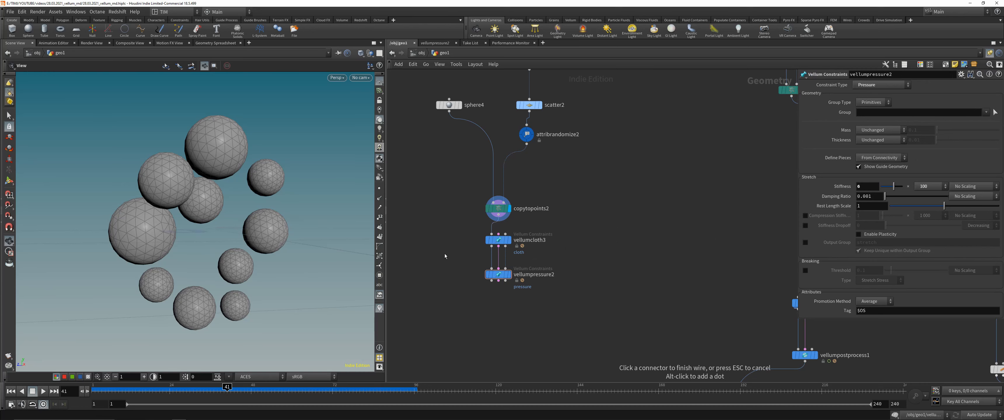
Display vellumcloth3 and examine its cloth constraint guides on the spheres up close.
left_click(509, 240)
left_click_drag(211, 213, 190, 214)
right_click_drag(149, 184, 189, 117)
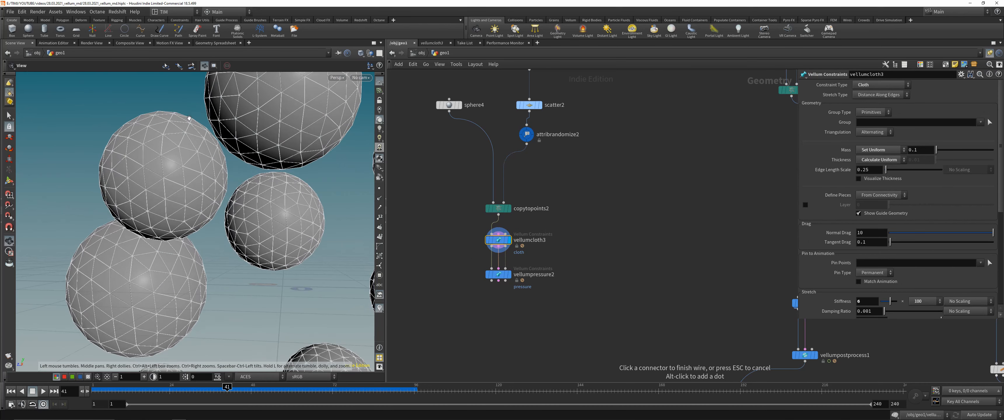
scroll(294, 207, "down", 5)
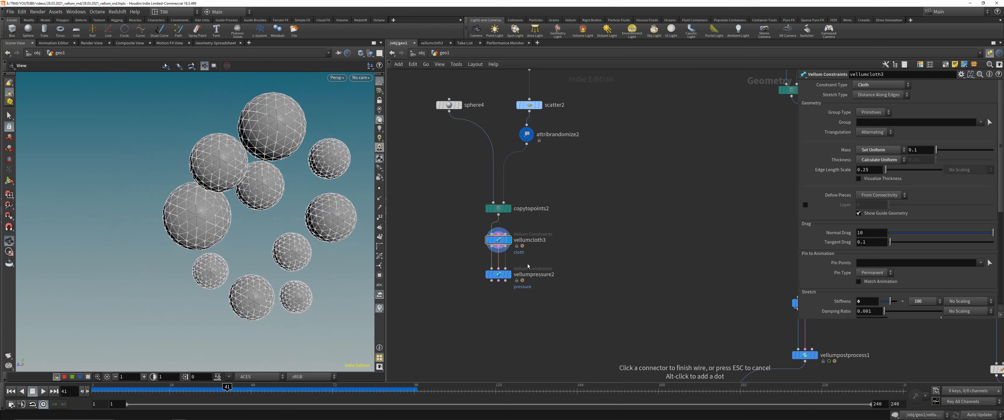
Preview vellumpressure2's constraint output through a temporary Null node, and delete that Null.
left_click(531, 274)
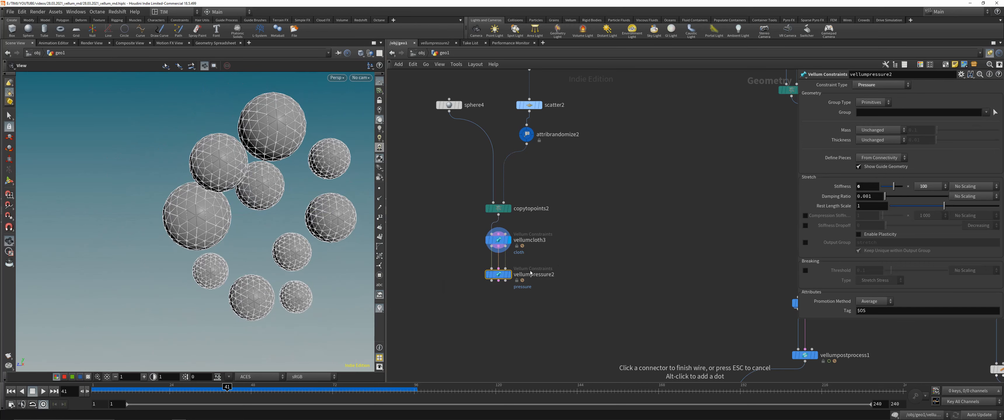
key("Tab")
type("nul")
key("Return")
left_click(486, 323)
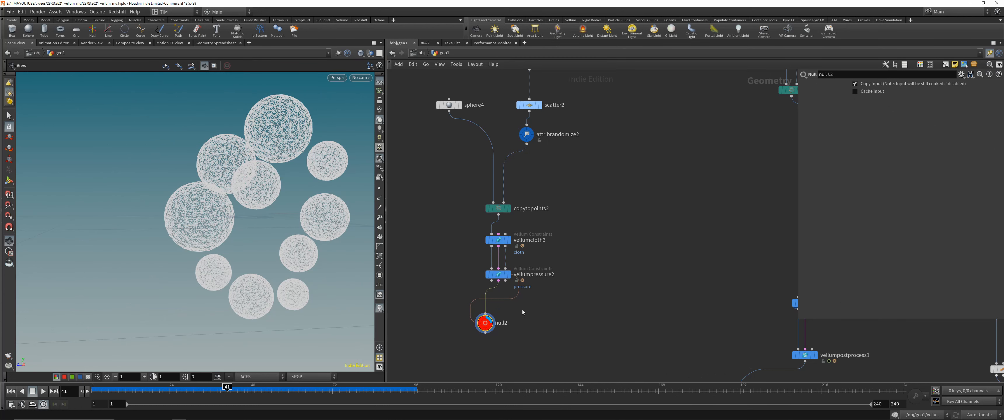
key("Delete")
Add a Vellum Solver below vellumpressure2 and wire all three constraint outputs into it.
mouse_move(551, 296)
middle_mouse_down()
mouse_move(542, 282)
mouse_move(549, 262)
middle_mouse_up()
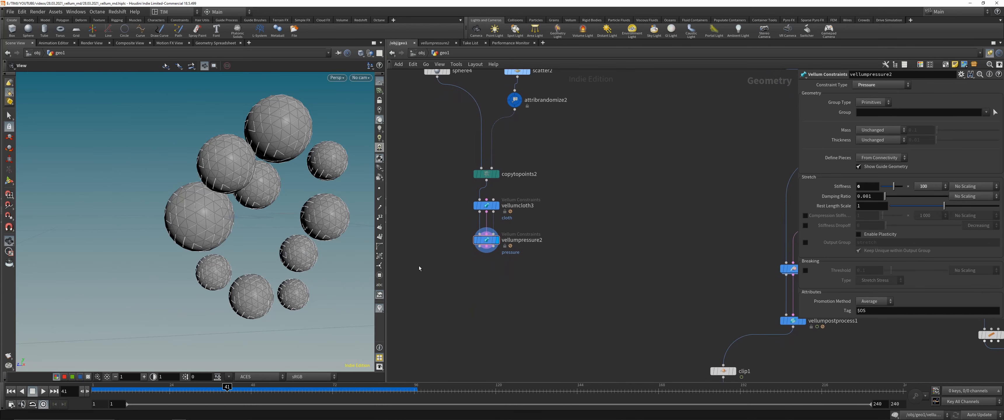
scroll(291, 198, "up", 5)
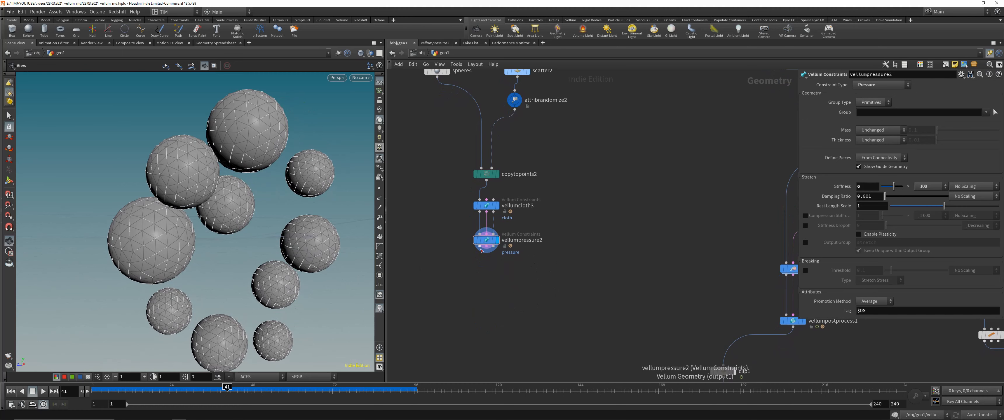
scroll(492, 260, "down", 3)
scroll(495, 257, "up", 2)
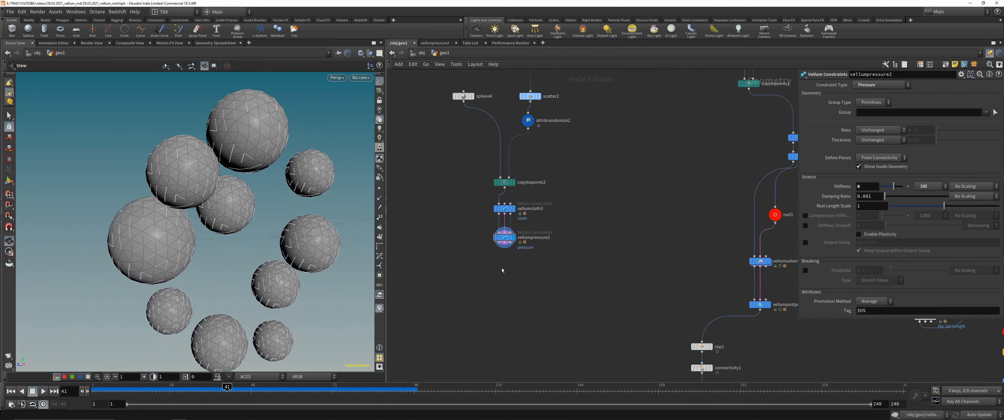
key("Tab")
type("vs")
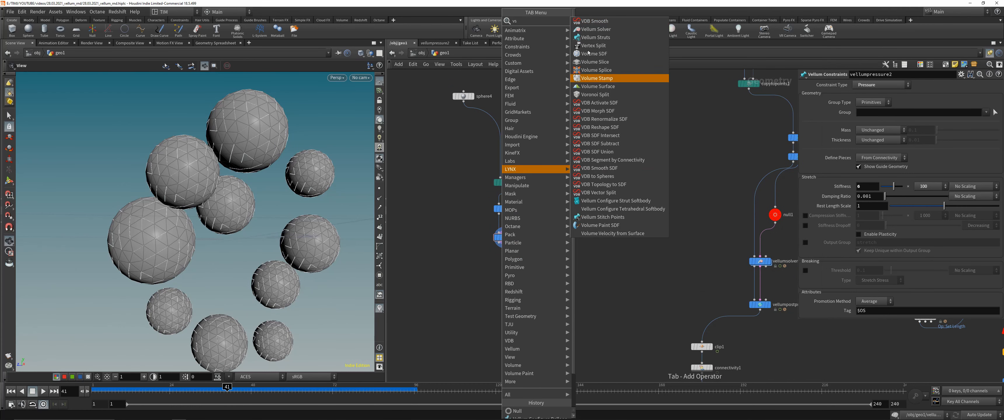
left_click(592, 33)
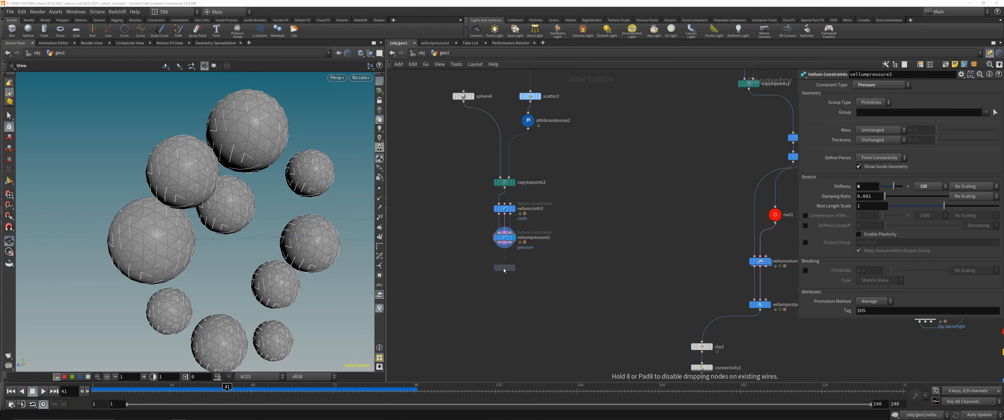
left_click(504, 261)
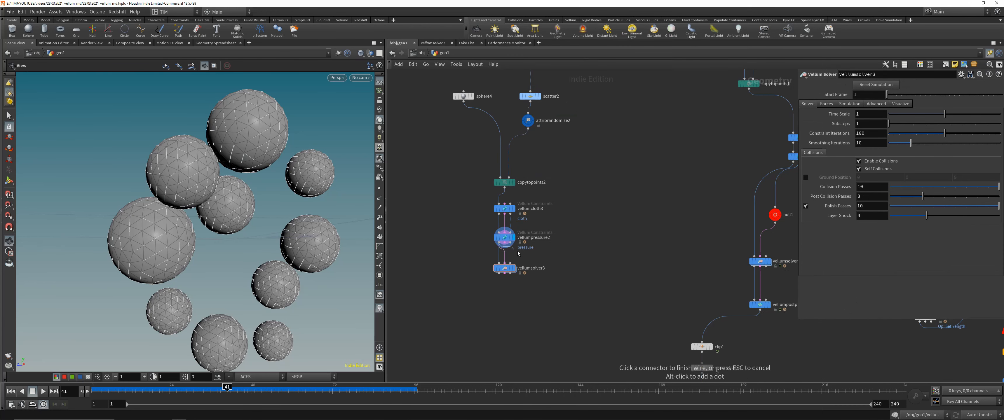
scroll(509, 259, "up", 1)
scroll(511, 259, "up", 1)
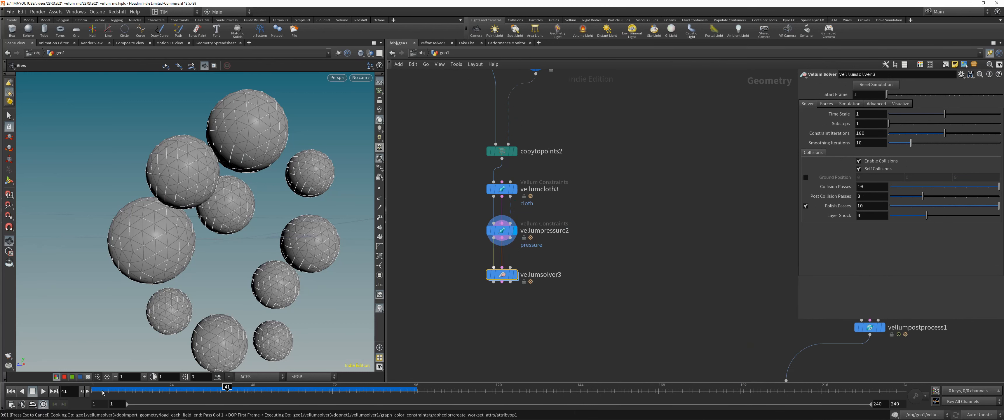
Display vellumsolver3, play the simulation from frame 1 to check how the spheres fall, and return to frame 1.
left_click(93, 393)
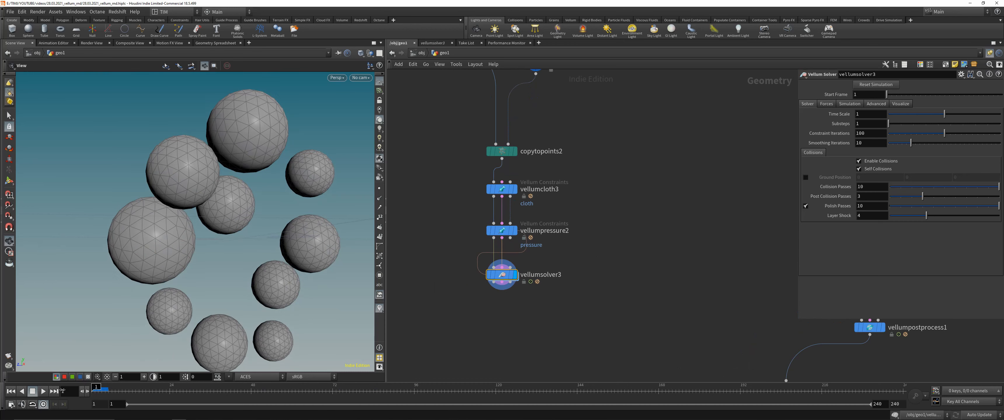
left_click(43, 391)
right_click_drag(217, 284, 150, 279)
left_click_drag(229, 198, 230, 222)
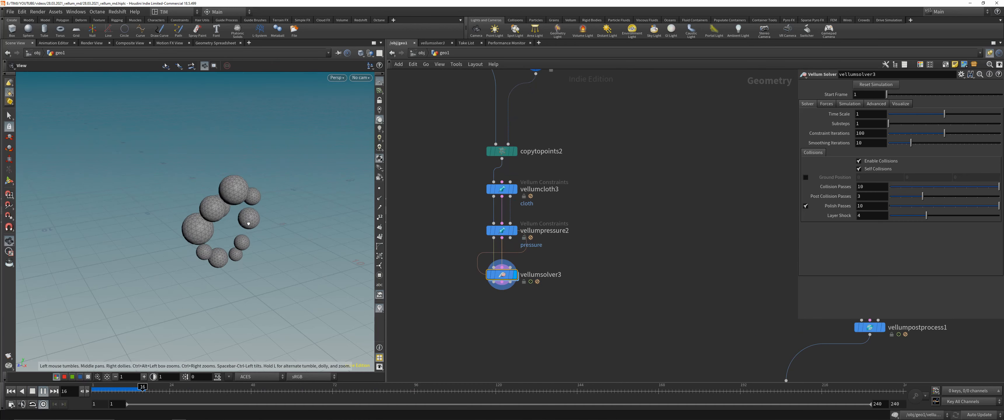
left_click(94, 390)
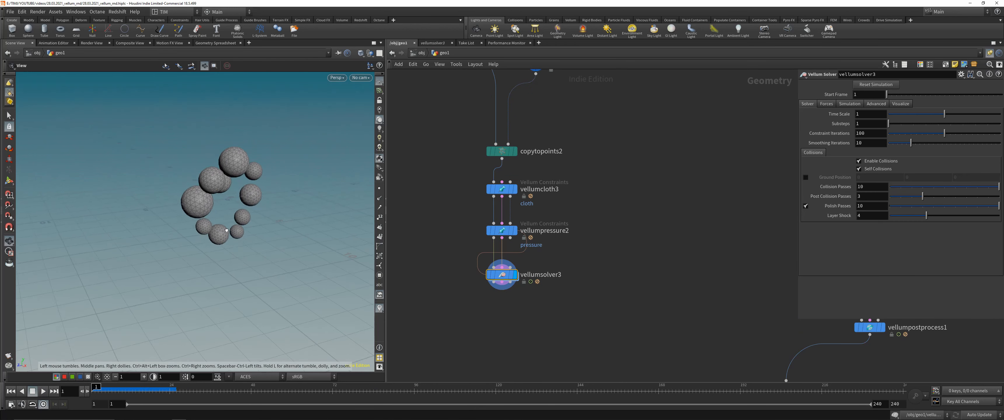
Enable the ground position on vellumsolver3 and lower it to a Y value of -2.
right_click_drag(226, 195, 244, 169)
left_click_drag(244, 168, 250, 146)
middle_click_drag(250, 146, 240, 173)
left_click_drag(239, 173, 219, 184)
mouse_move(218, 183)
right_mouse_down()
mouse_move(209, 220)
mouse_move(215, 195)
right_mouse_up()
middle_click_drag(215, 195, 216, 190)
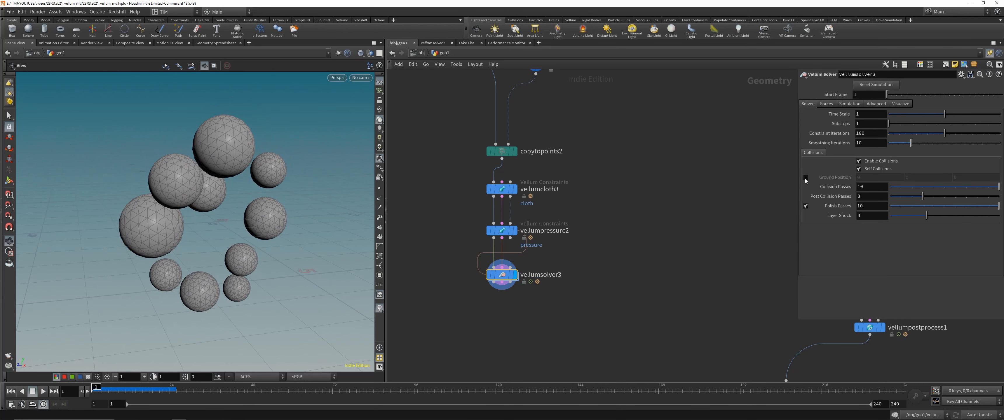
left_click(806, 177)
left_click(911, 176)
type("-1")
key("Return")
left_click(912, 176)
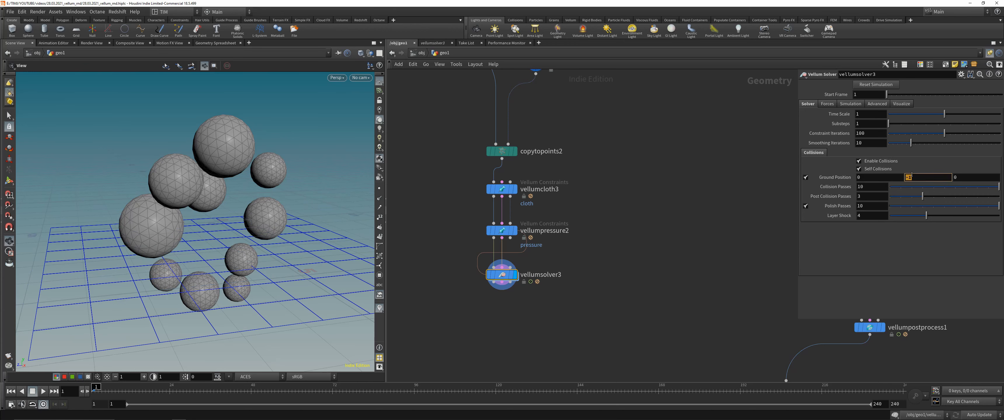
type("-2")
key("Return")
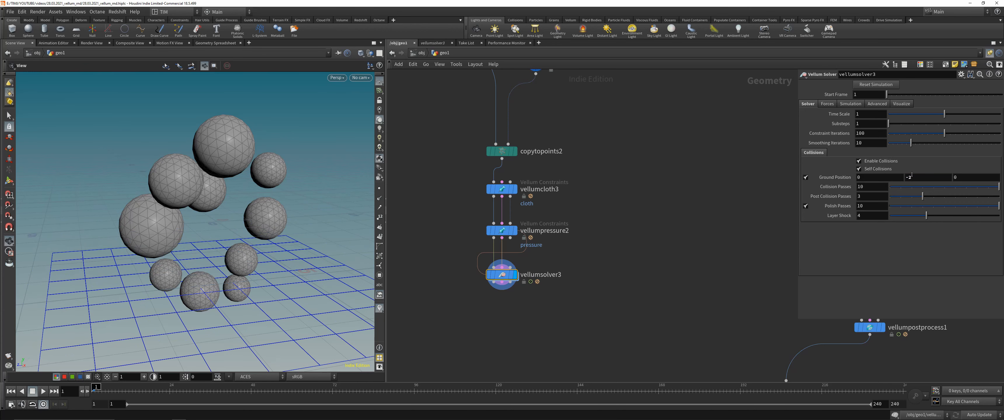
Lower vellumsolver3's ground plane further to a Y position of -4.
left_click(911, 176)
key("Return")
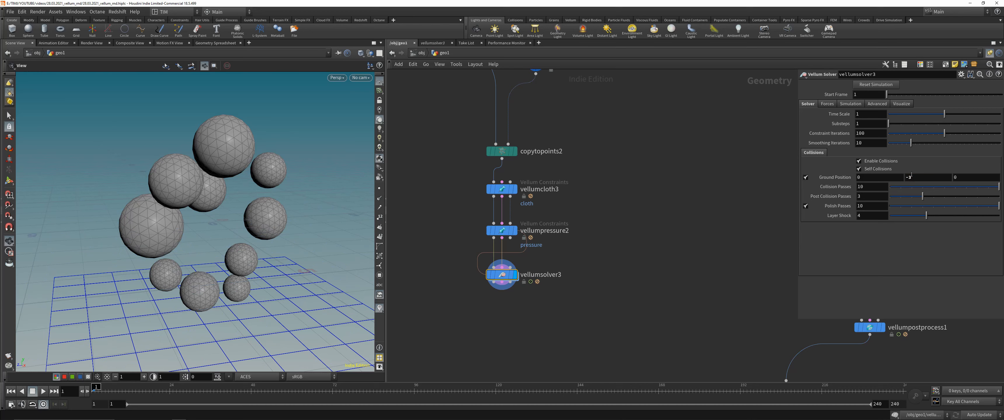
left_click(917, 178)
type("-")
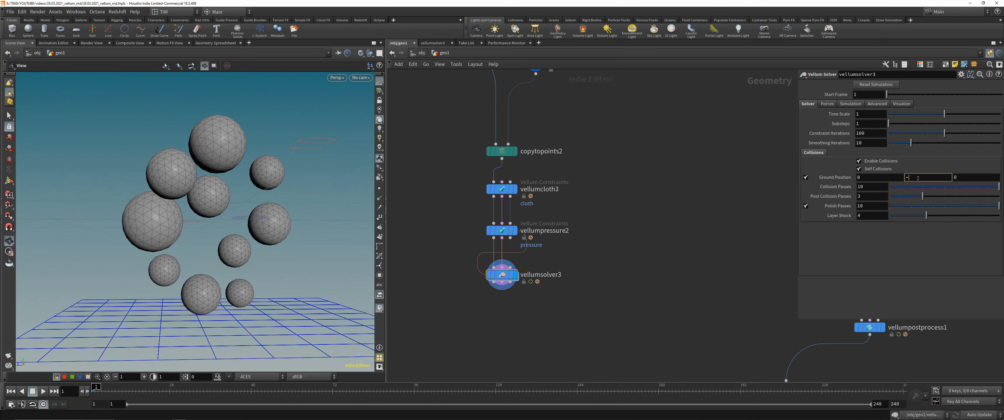
type("4")
key("Return")
Play the Vellum simulation and examine from several angles how the spheres land and bounce on the ground.
left_click_drag(359, 157, 216, 186)
left_click(44, 391)
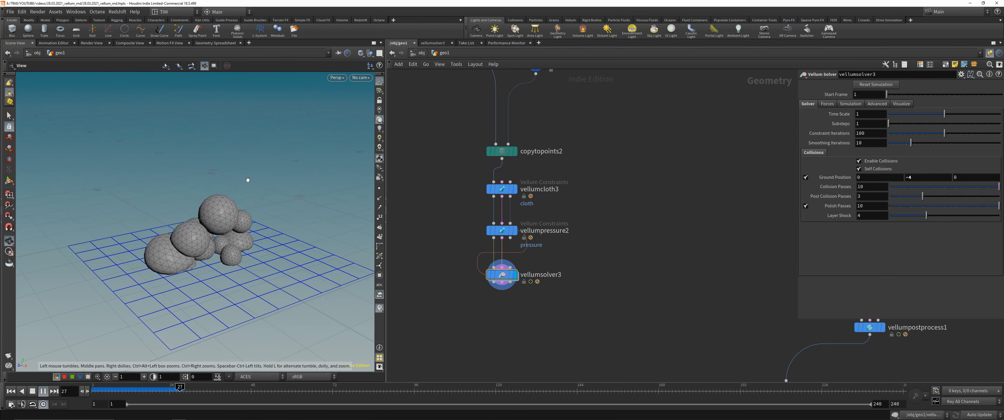
left_click_drag(242, 221, 249, 228)
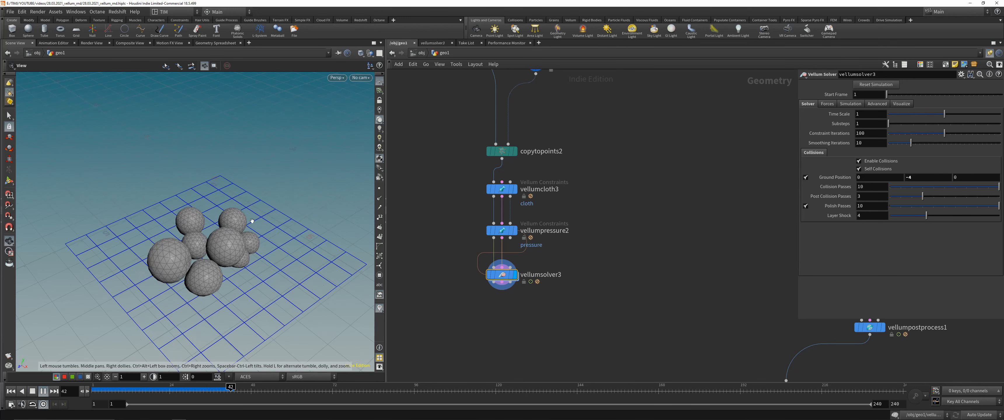
left_click_drag(256, 260, 213, 281)
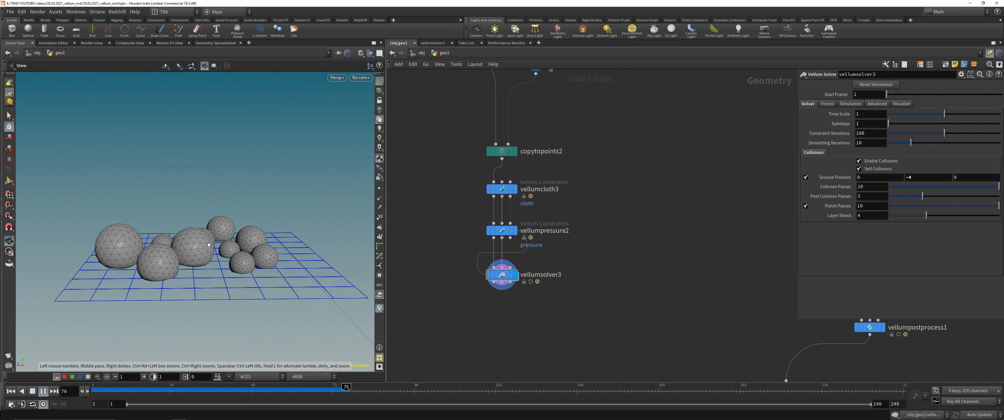
left_click_drag(208, 245, 215, 273)
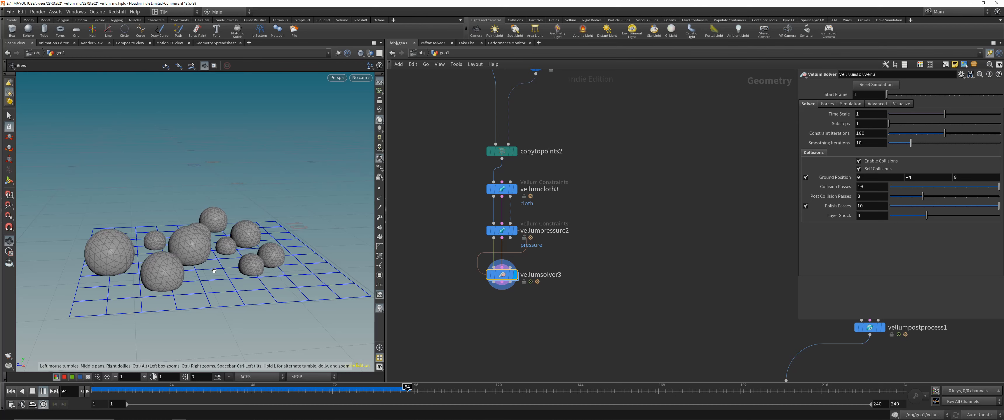
Scrub the cached simulation back to frame 37 and examine the contact between the colliding spheres.
left_click_drag(353, 386, 273, 367)
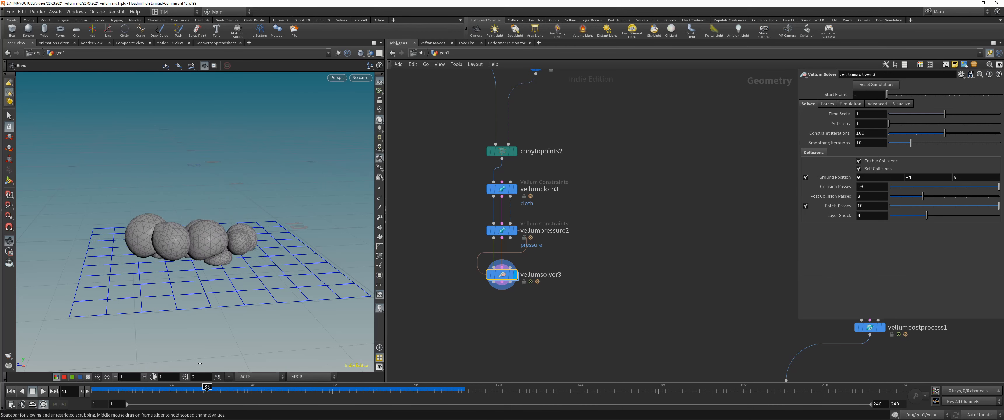
mouse_move(200, 363)
left_mouse_down()
mouse_move(186, 363)
mouse_move(208, 363)
left_mouse_up()
left_click_drag(201, 193, 212, 187)
right_click_drag(213, 187, 215, 180)
middle_click_drag(215, 179, 204, 255)
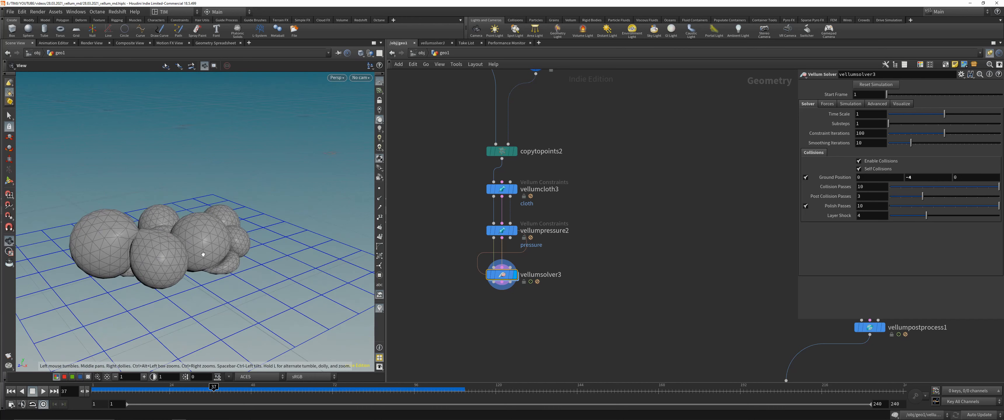
Scrub the cached simulation back to frame 7 and examine the spheres above the ground plane.
right_click_drag(203, 254, 208, 244)
left_click_drag(209, 243, 194, 264)
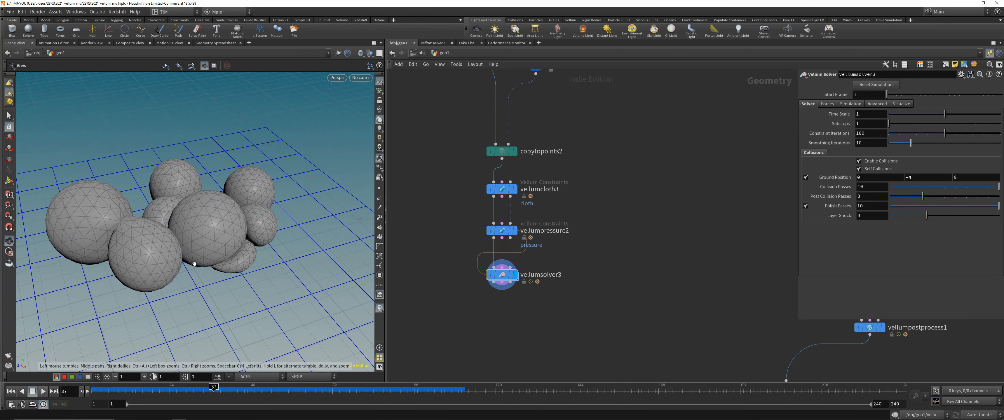
left_click_drag(204, 389, 112, 389)
right_click_drag(224, 168, 210, 178)
middle_click_drag(210, 177, 213, 217)
right_click_drag(213, 217, 218, 203)
middle_click_drag(217, 203, 219, 228)
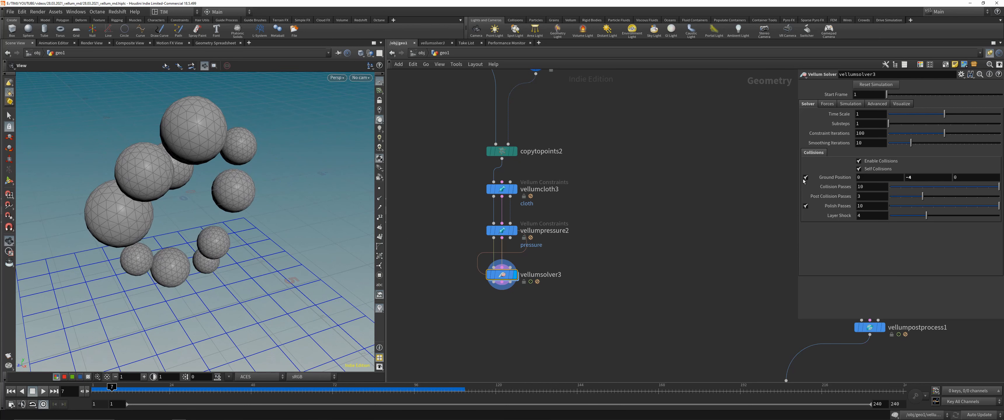
Disable the ground position on vellumsolver3 and set its Y gravity to 0.
left_click(826, 103)
double_click(926, 114)
type("0")
key("Return")
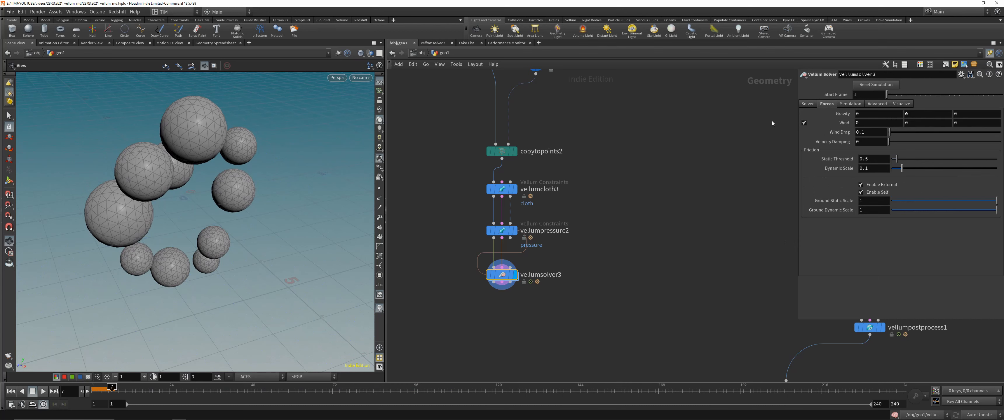
left_click(808, 105)
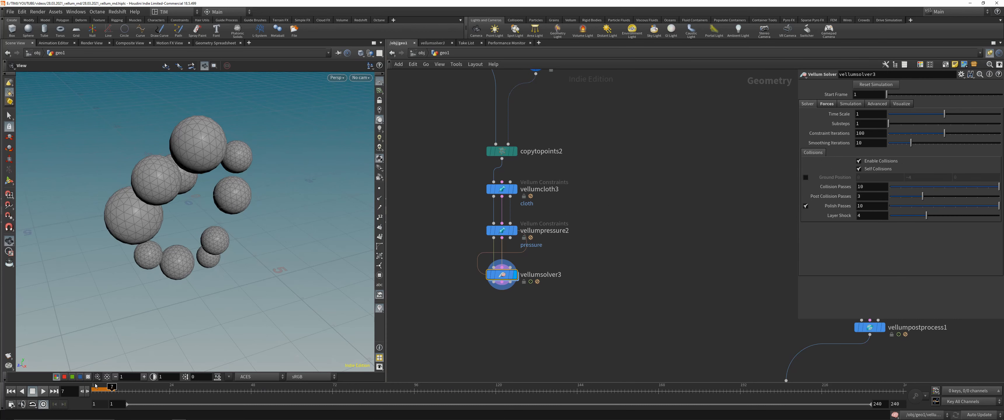
Replay the simulation without gravity and scrub back to frame 21 to examine how the spheres float.
left_click(23, 391)
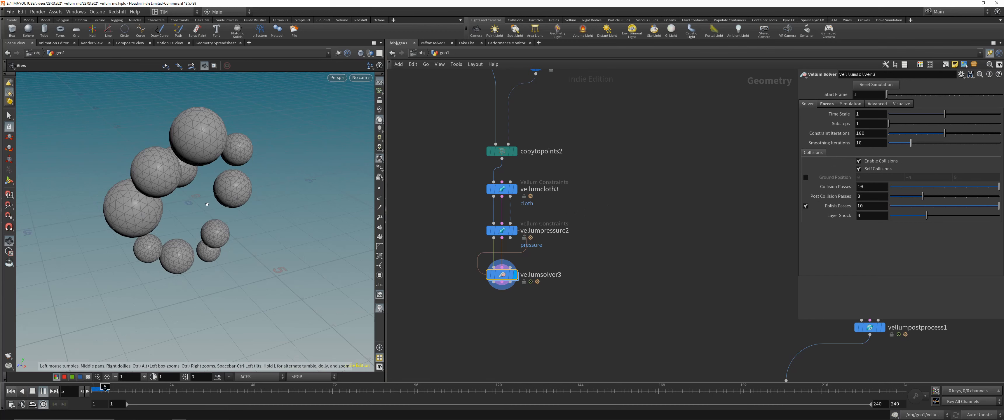
left_click_drag(206, 205, 206, 192)
middle_click_drag(206, 191, 199, 209)
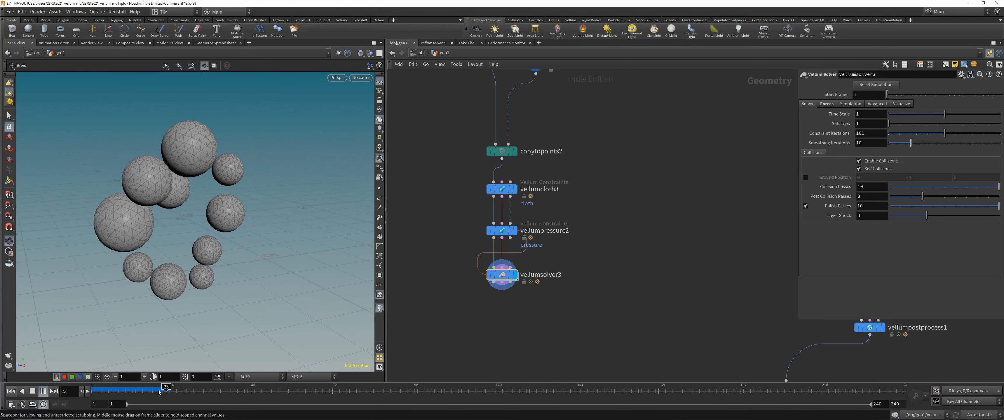
mouse_move(174, 390)
left_mouse_down()
mouse_move(134, 389)
mouse_move(159, 390)
left_mouse_up()
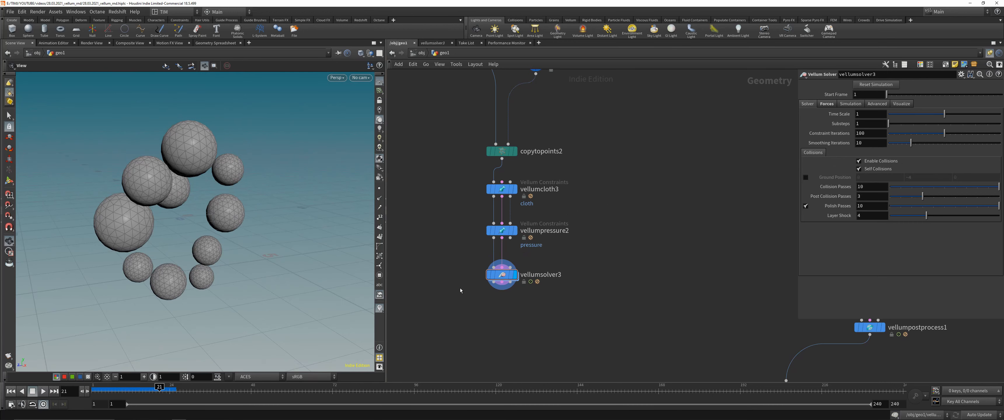
Save the scene, open sphere4's frequency setting and return to the first frame.
key("ctrl+s")
middle_click_drag(467, 188, 490, 325)
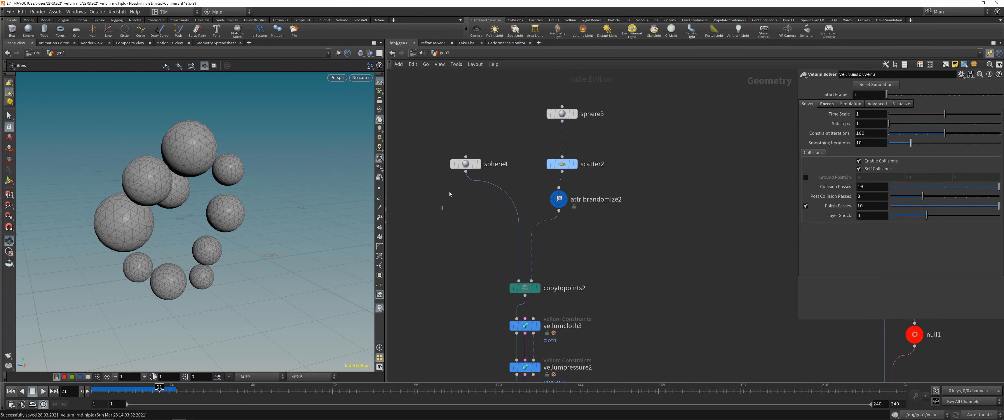
left_click(466, 164)
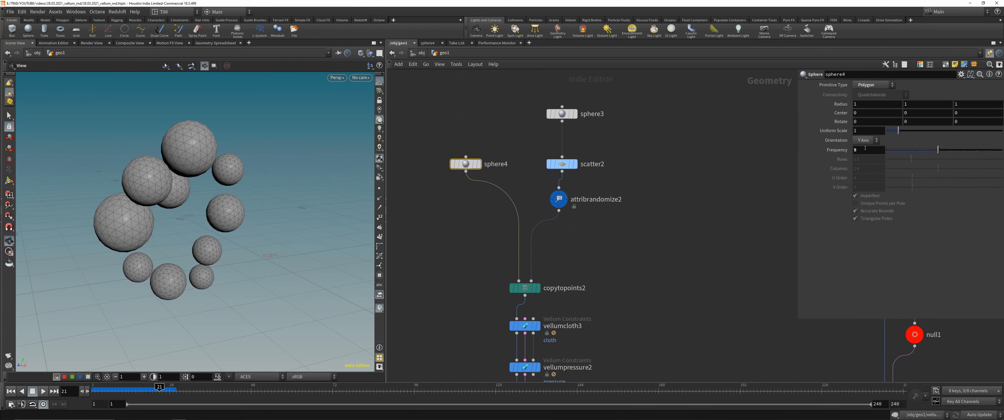
left_click(11, 392)
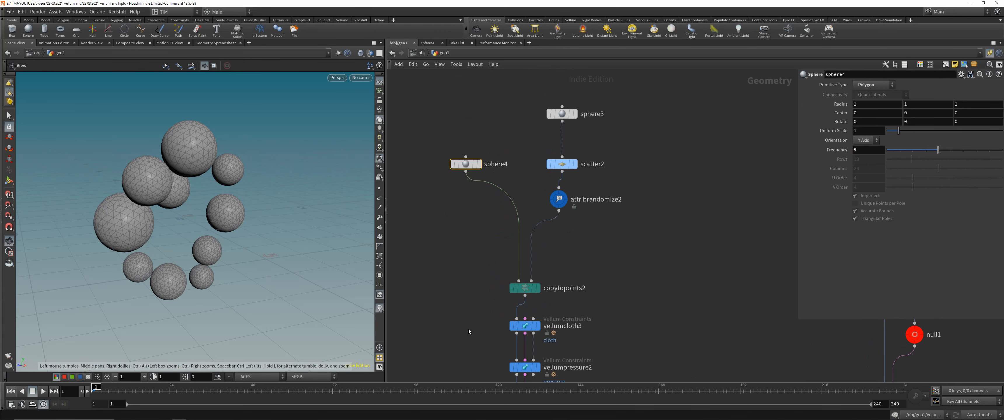
Set vellumsolver3's substeps to 2 and its collision passes to 15.
middle_click_drag(481, 333, 487, 190)
left_click(532, 267)
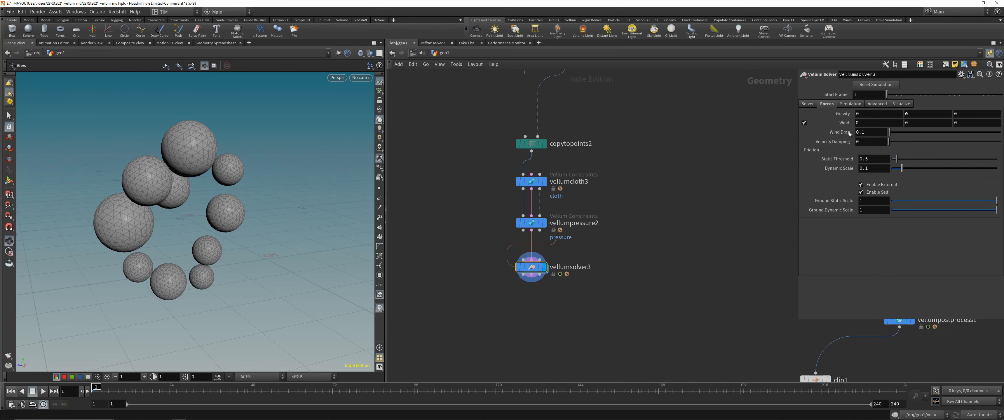
left_click(807, 103)
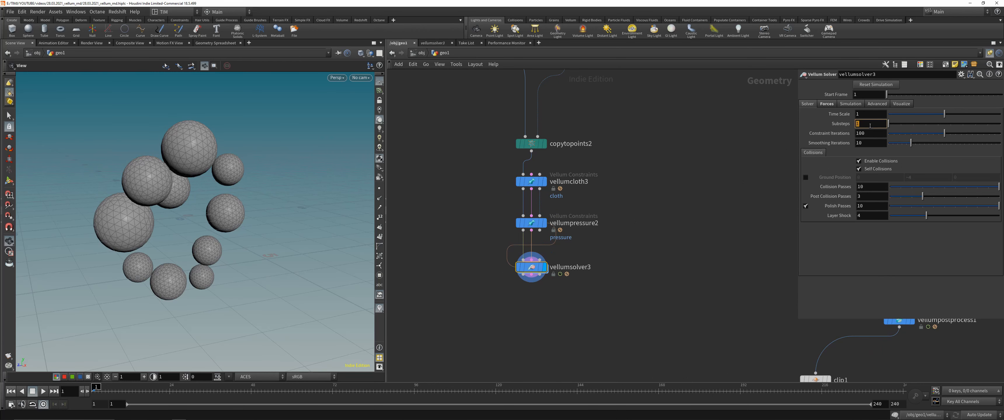
type("2")
key("Return")
Set vellumpressure2's rest length scale to 0.8 and play the simulation to check its effect on the spheres.
left_click(531, 226)
left_click(532, 182)
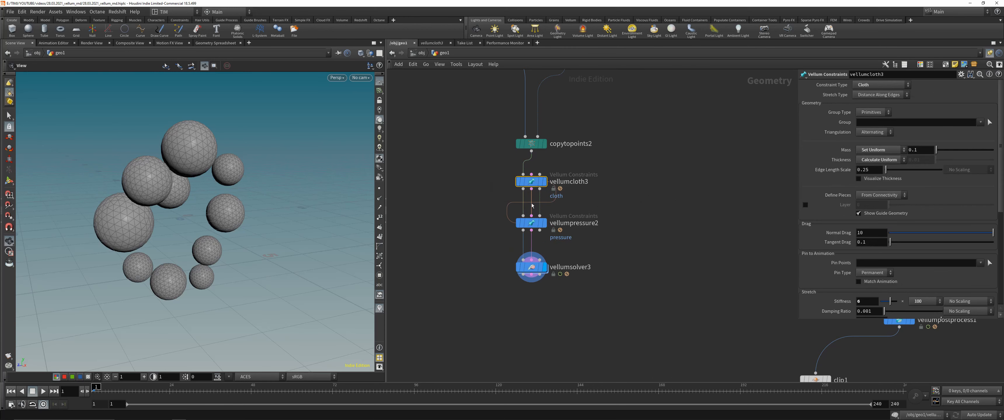
key("Down")
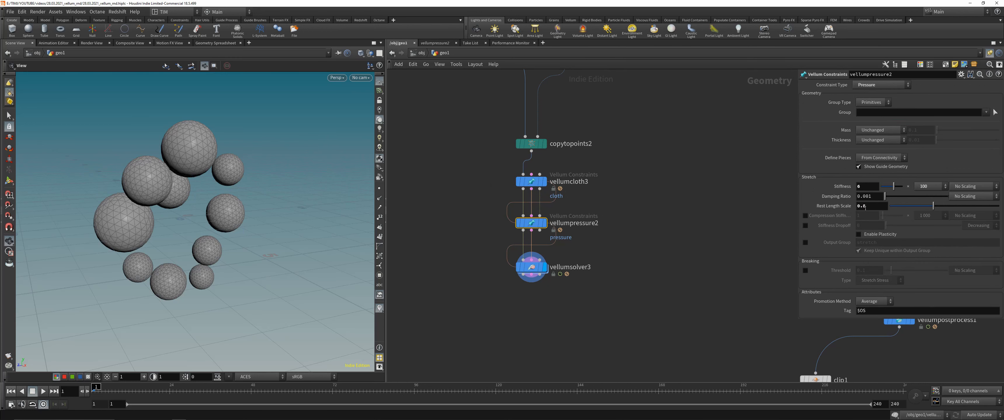
left_click(866, 208)
type("41")
key("Return")
type("1111")
key("Return")
key("Return")
key("Return")
left_click(43, 391)
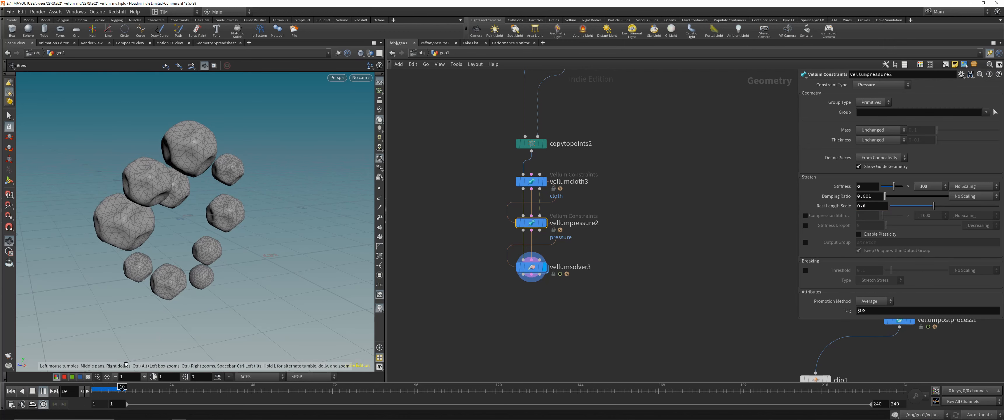
left_click(94, 391)
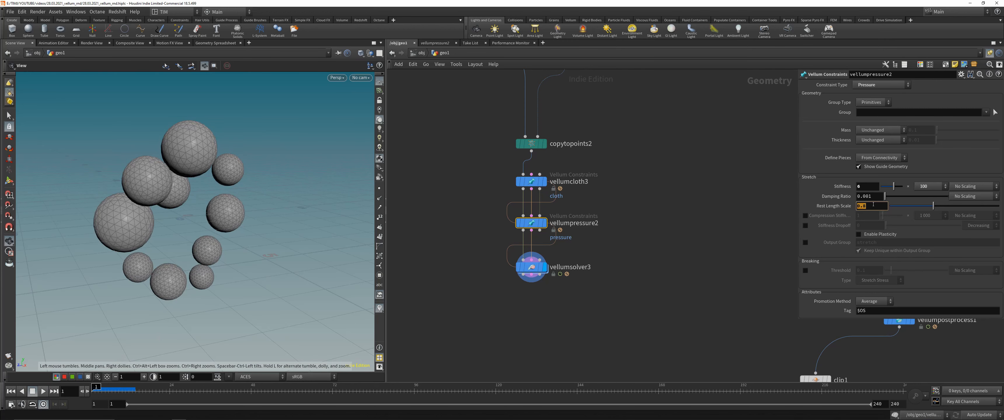
Drive vellumpressure2's rest length scale with the expression $T and play the simulation.
type("$T")
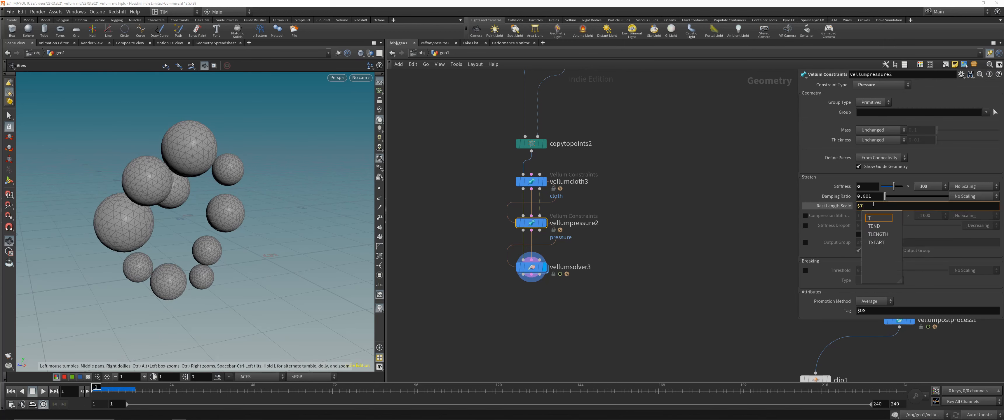
key("Return")
left_click(43, 391)
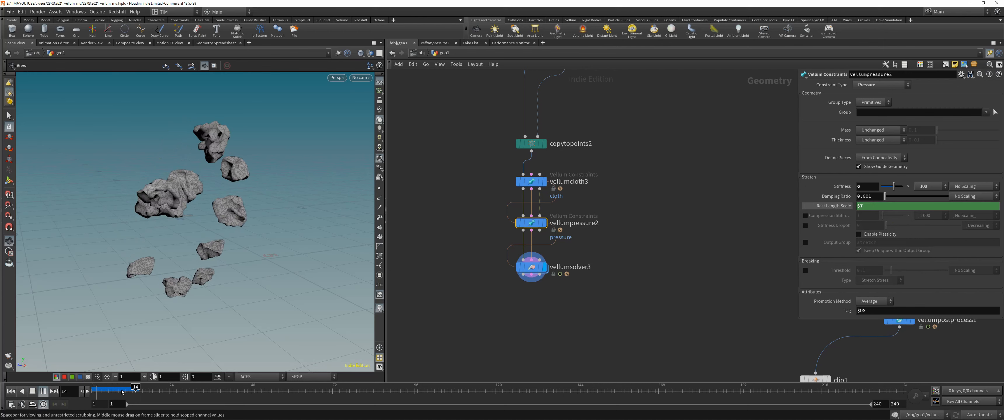
left_click(105, 390)
Display the evaluated rest length scale, then replay and scrub the simulation to compare it with the spheres' inflation.
left_click(834, 206)
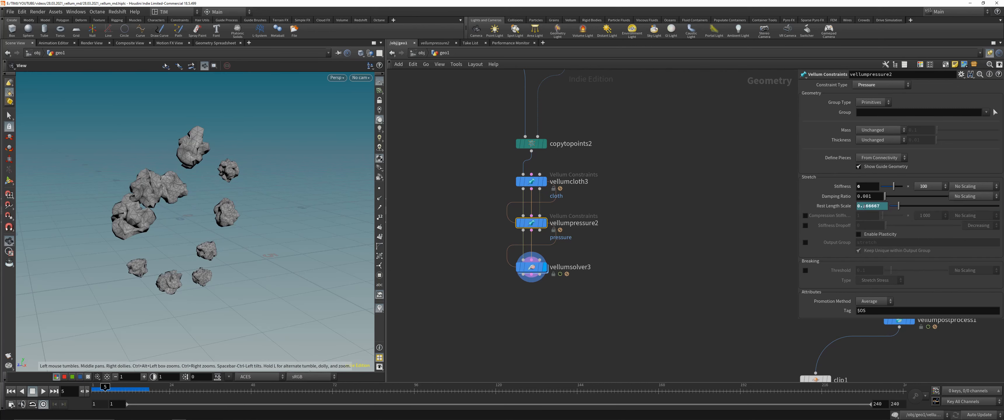
mouse_move(106, 388)
left_mouse_down()
mouse_move(144, 388)
mouse_move(94, 388)
left_mouse_up()
left_click(42, 391)
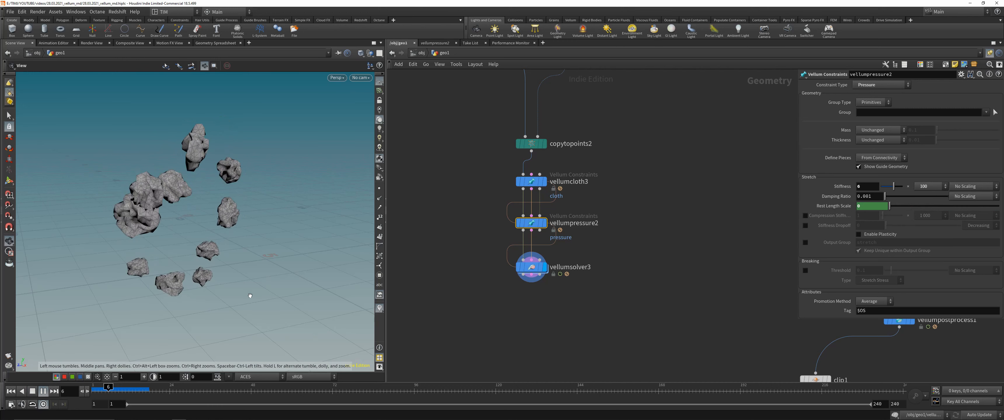
left_click(837, 205)
left_click(837, 205)
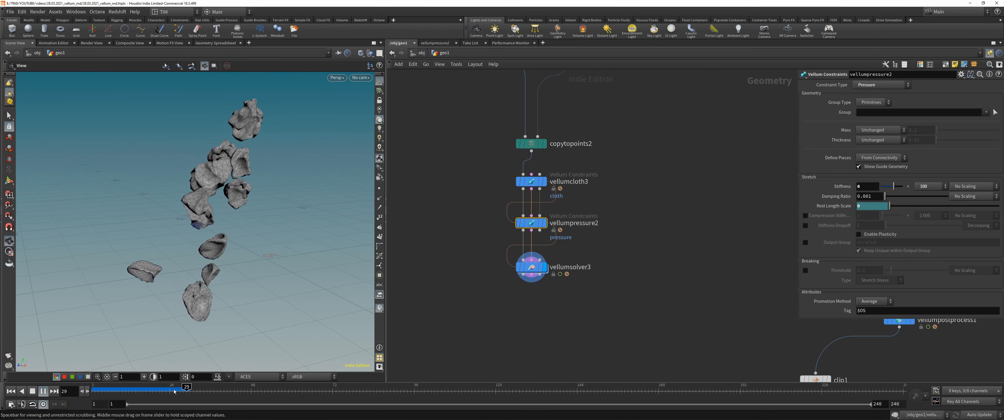
left_click_drag(172, 391, 149, 389)
left_click(42, 392)
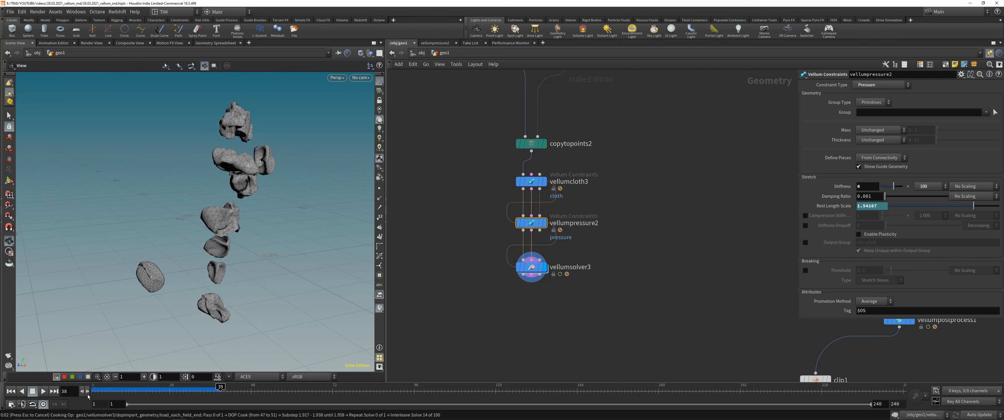
left_click_drag(203, 392, 126, 391)
Replace the $T expression with a constant rest length scale of 1.1 and play the simulation from the first frame.
right_click(840, 206)
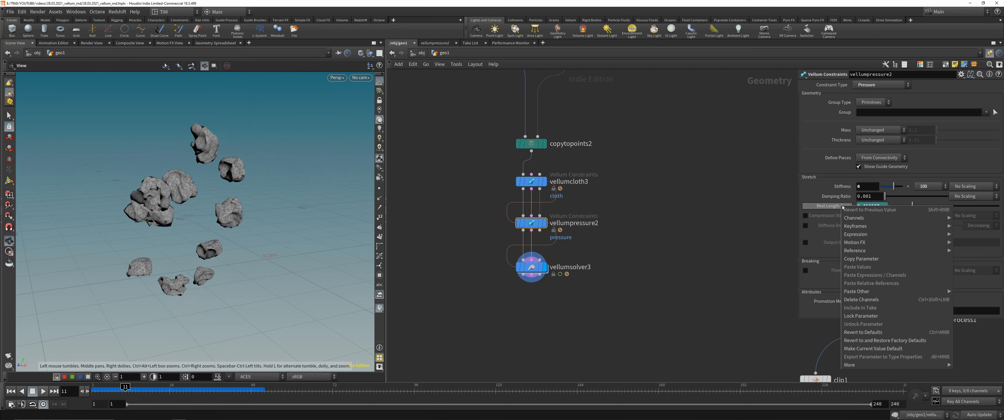
left_click(861, 299)
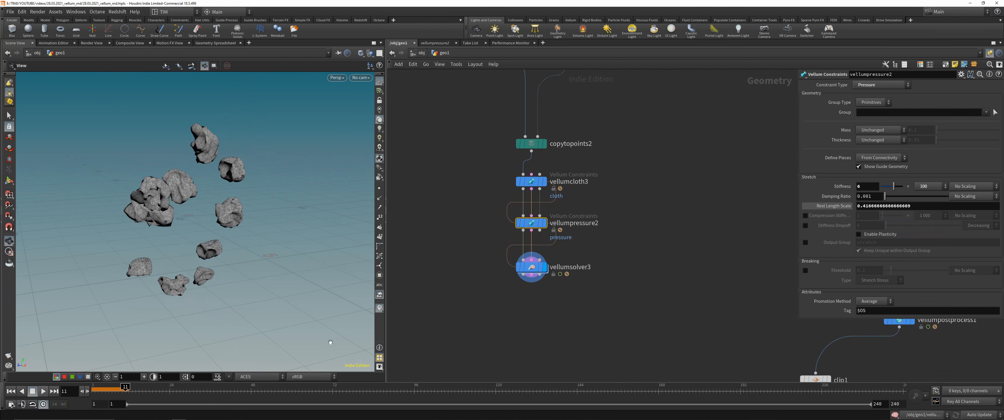
left_click_drag(106, 391, 93, 390)
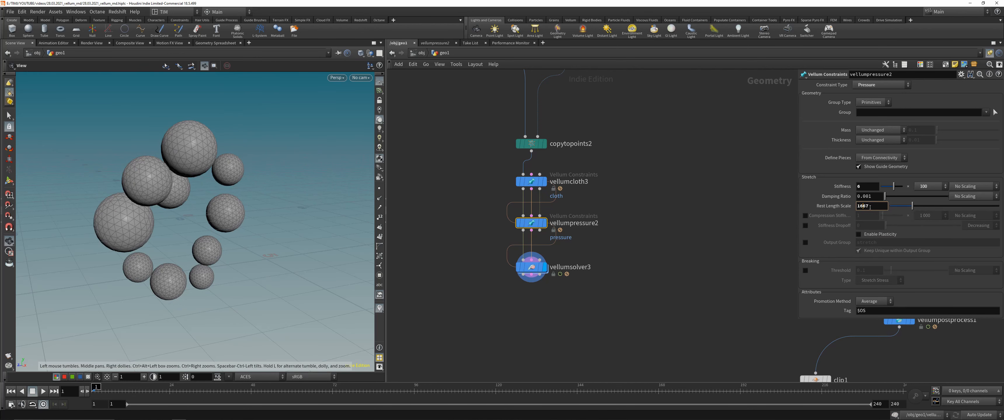
left_click(870, 207)
type("1.1")
key("Return")
left_click(42, 392)
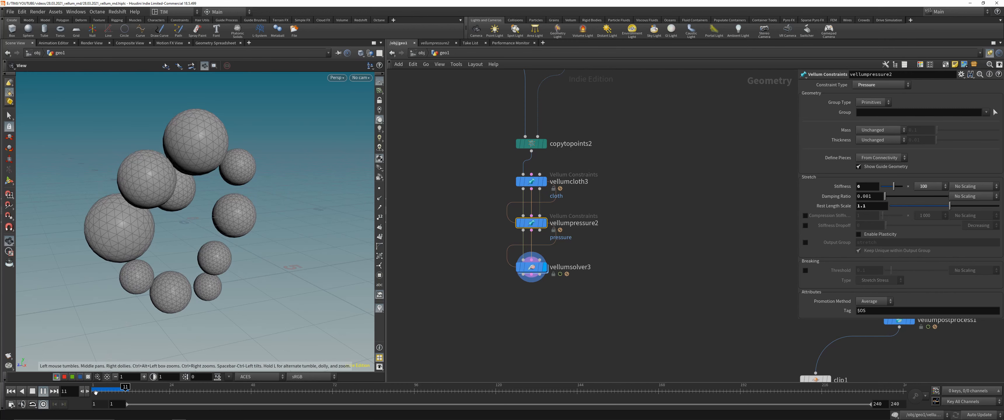
left_click_drag(125, 390, 92, 390)
Set the pressure constraint's rest length scale to 2, test the inflation in playback and return to the first frame.
left_click(880, 207)
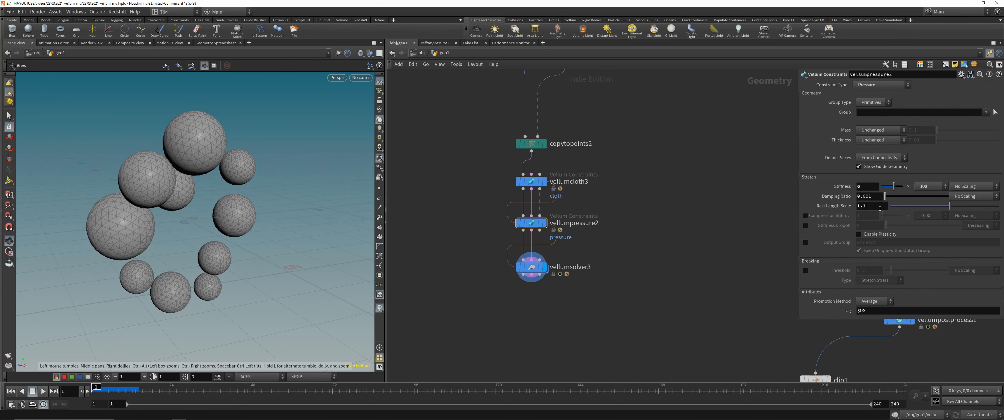
type("2")
key("Return")
left_click(43, 391)
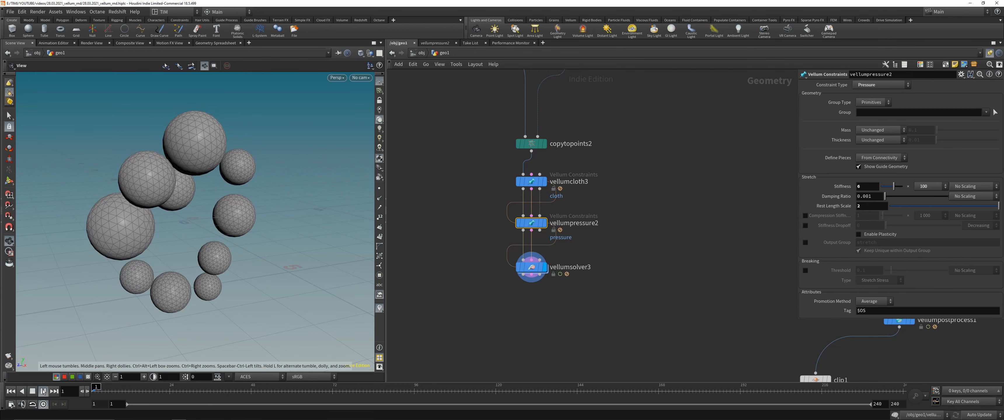
left_click_drag(117, 392, 93, 392)
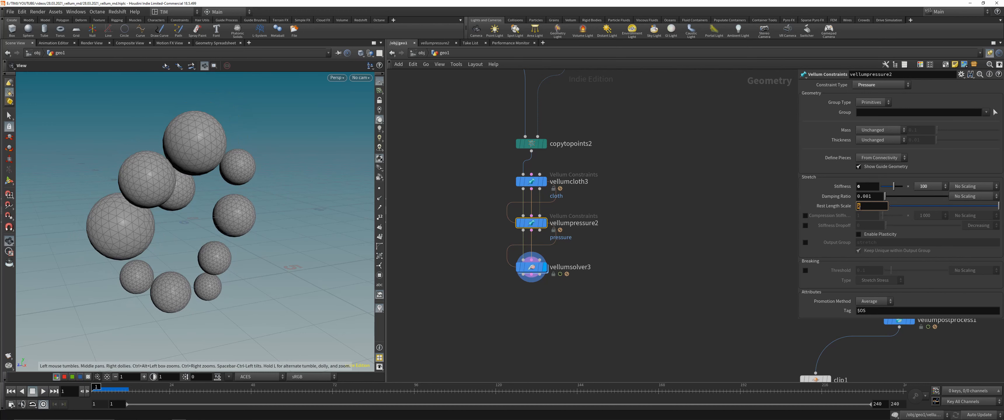
Set the pressure constraint's rest length scale to 5, play the simulation and examine the spheres at frame 9.
type("5")
key("Return")
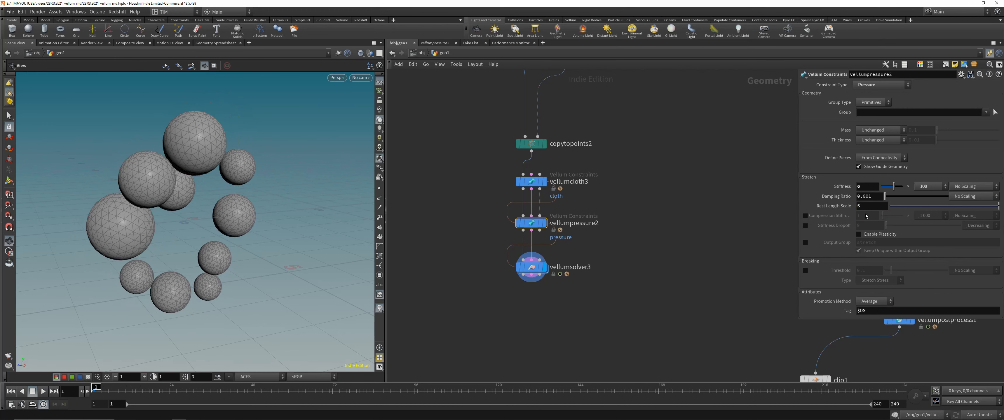
left_click(43, 392)
left_click_drag(98, 386, 118, 386)
scroll(184, 175, "down", 2)
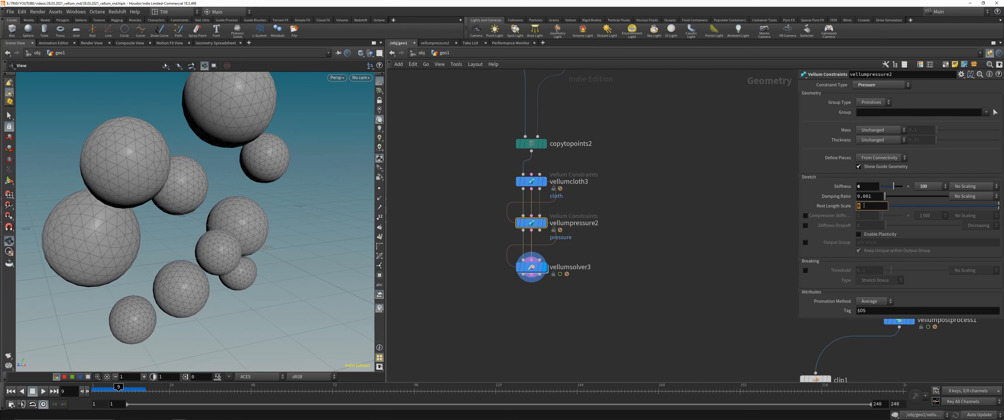
Set vellumpressure2's rest length scale to 1 and return to the first frame.
type("1")
key("Return")
left_click(10, 391)
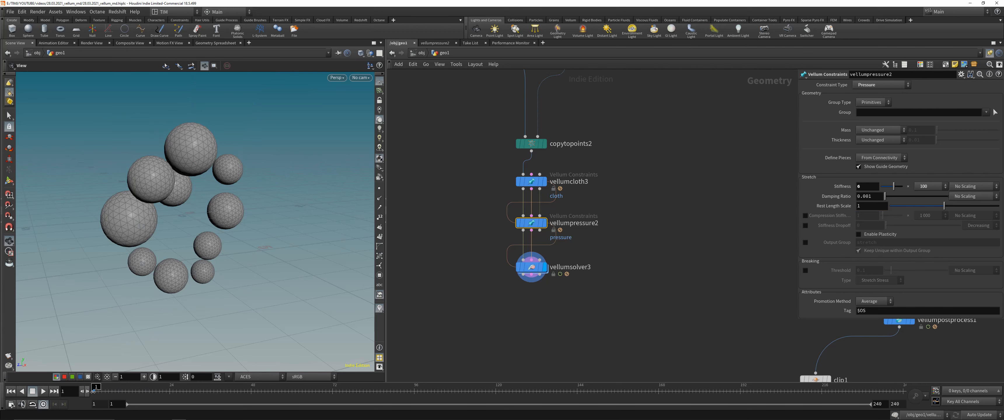
right_click_drag(175, 180, 217, 180)
scroll(217, 180, "down", 1)
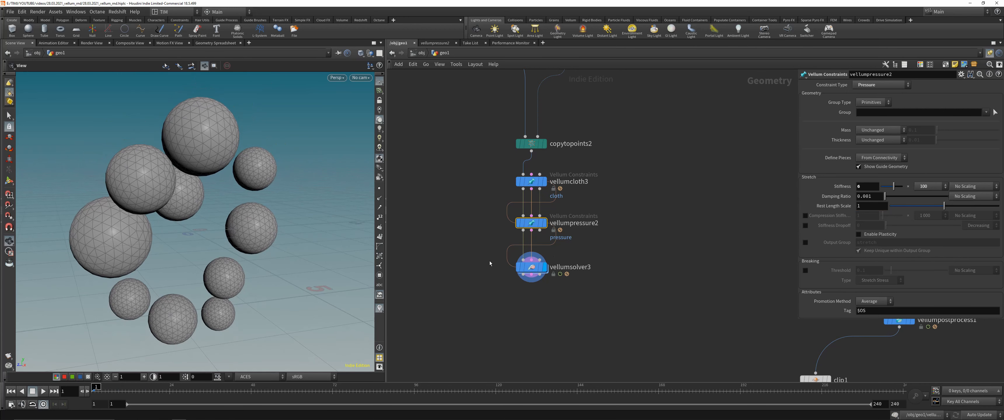
Enter vellumsolver3's internal forces network and reposition the force_output node beneath Input 1.
scroll(471, 191, "down", 3)
left_click(504, 233)
scroll(498, 230, "up", 1)
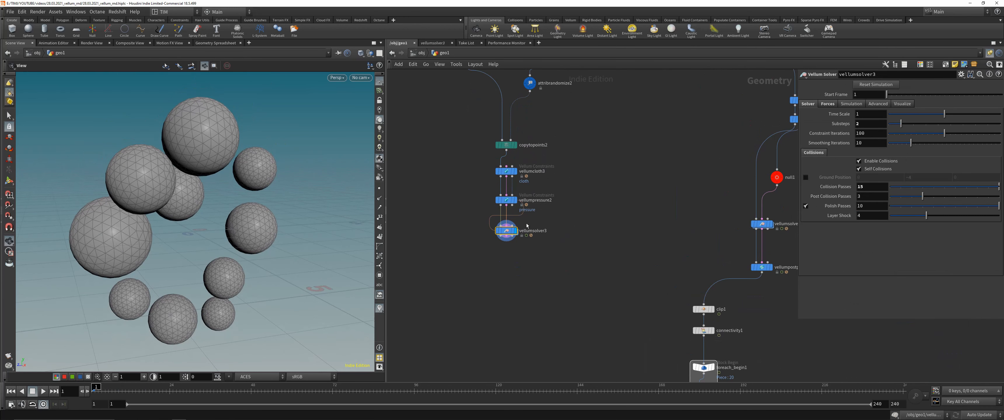
double_click(505, 230)
left_click_drag(564, 307, 548, 326)
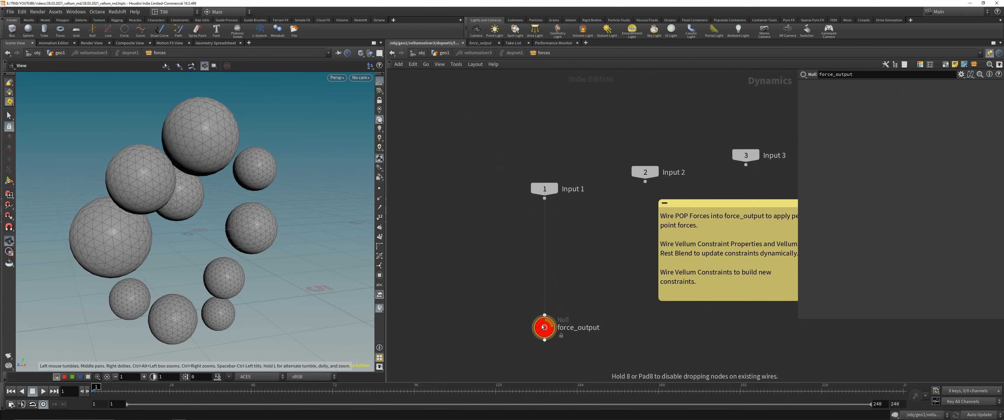
Add a POP Attract node in the forces network and wire its output into force_output.
key("Tab")
type("pop")
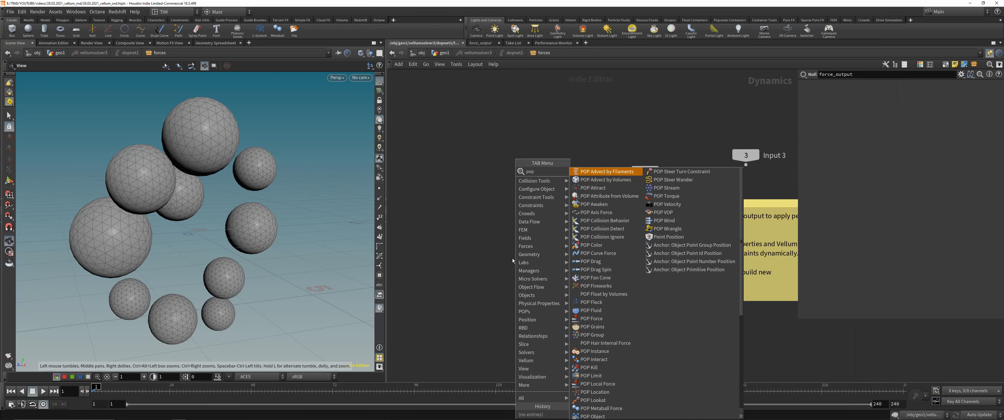
type("at")
left_click(596, 172)
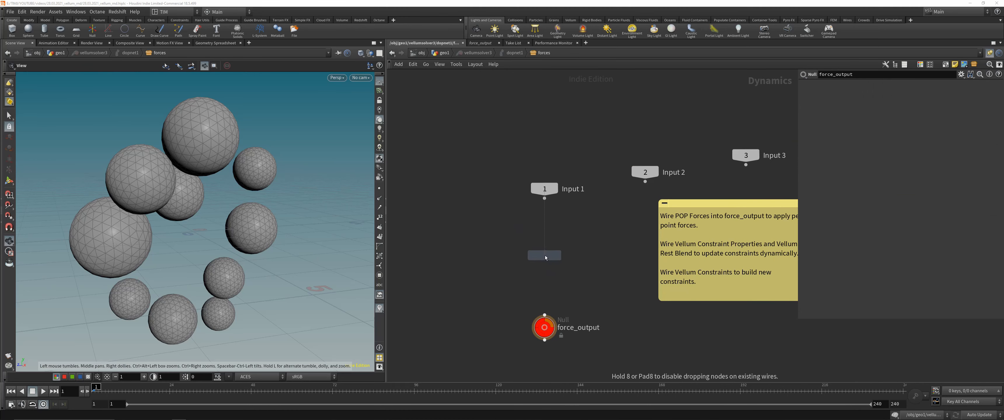
left_click(546, 258)
left_click(544, 312)
left_click_drag(195, 208, 219, 214)
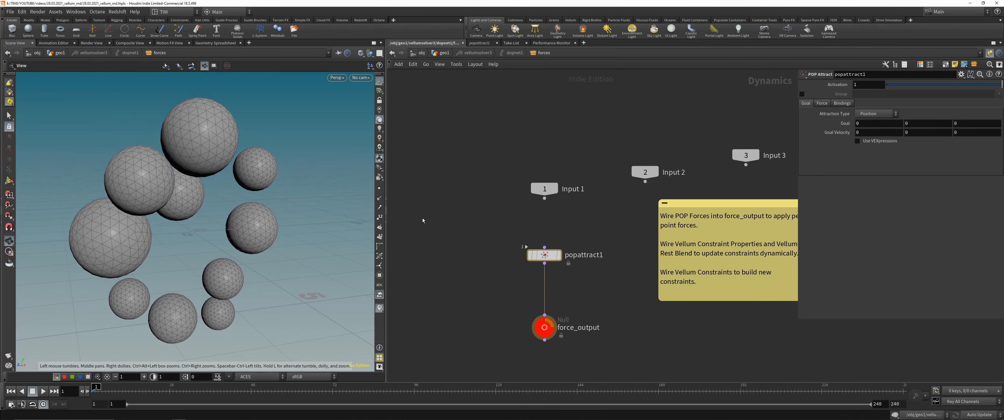
Play the simulation and examine how the spheres pull together around frame 40.
left_click_drag(289, 236, 300, 248)
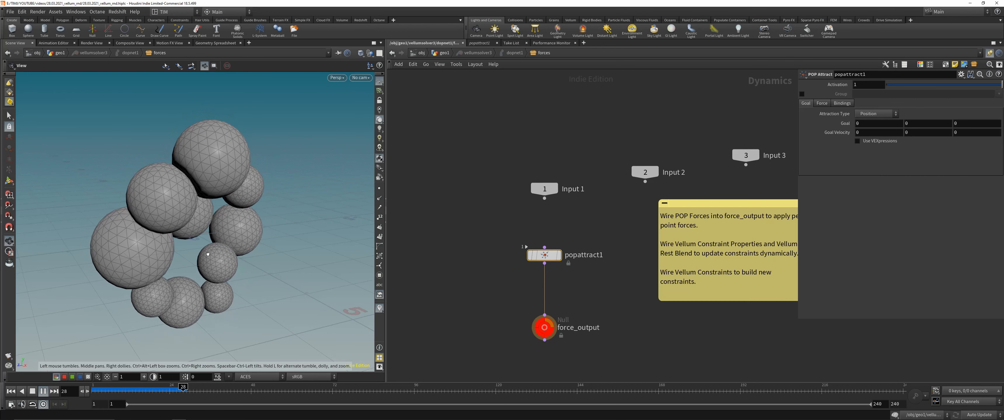
left_click_drag(208, 254, 171, 222)
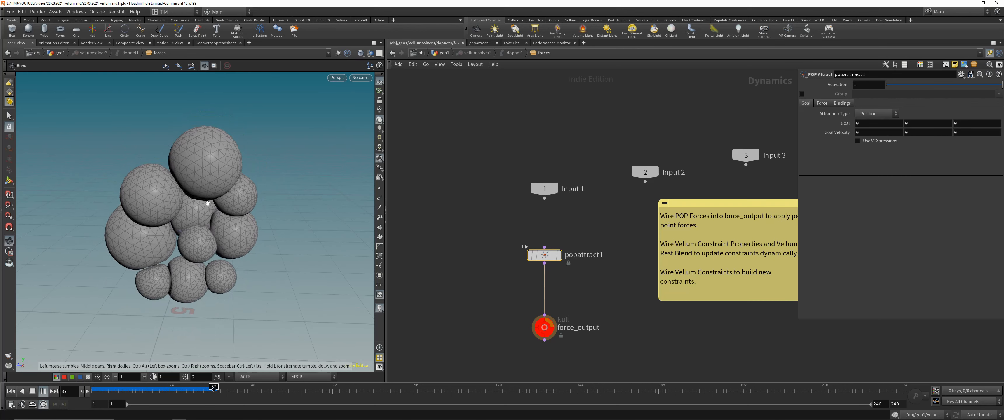
mouse_move(213, 393)
left_mouse_down()
mouse_move(112, 393)
mouse_move(224, 394)
left_mouse_up()
scroll(222, 156, "up", 10)
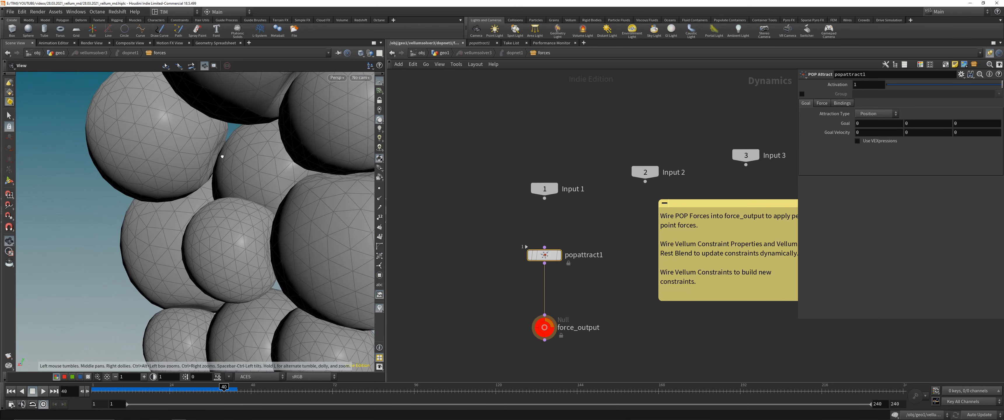
left_click_drag(222, 156, 200, 172)
scroll(231, 176, "down", 10)
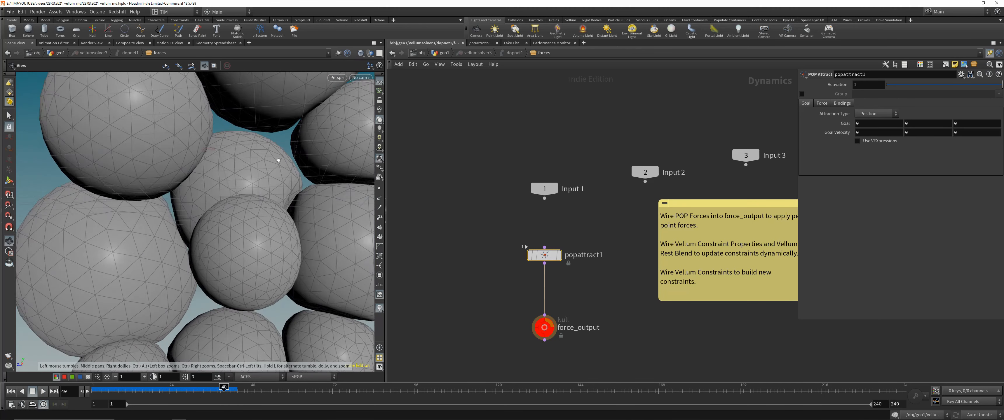
mouse_move(246, 283)
left_mouse_down()
mouse_move(265, 266)
mouse_move(260, 243)
mouse_move(231, 280)
left_mouse_up()
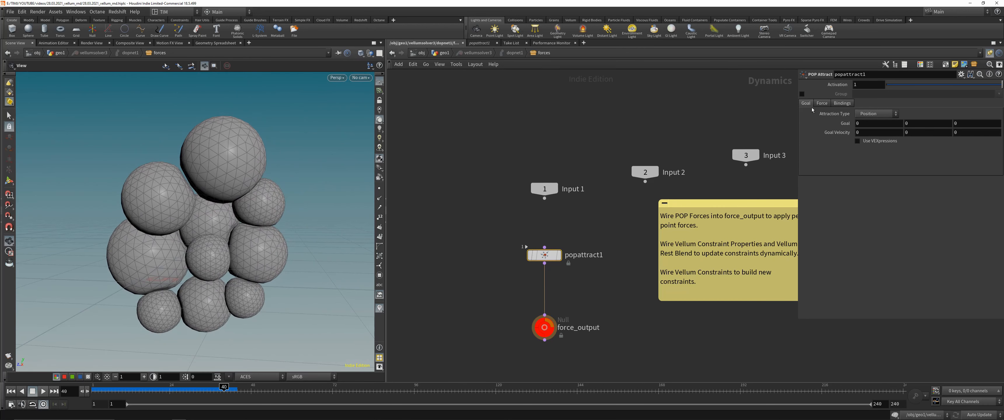
Change popattract1's force scale, then go back up to the geo1 network and the first frame.
left_click(822, 103)
left_click(872, 123)
key("Return")
key("u")
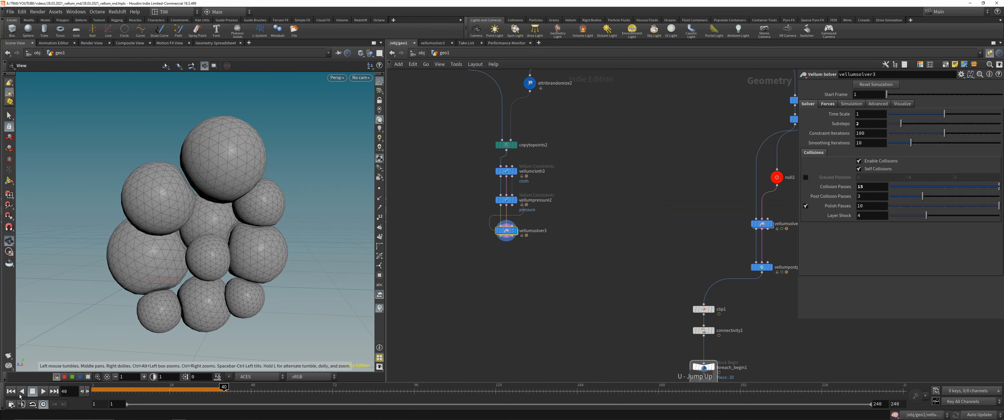
left_click(10, 392)
scroll(240, 250, "down", 4)
left_click_drag(239, 250, 231, 246)
middle_click_drag(429, 164, 428, 295)
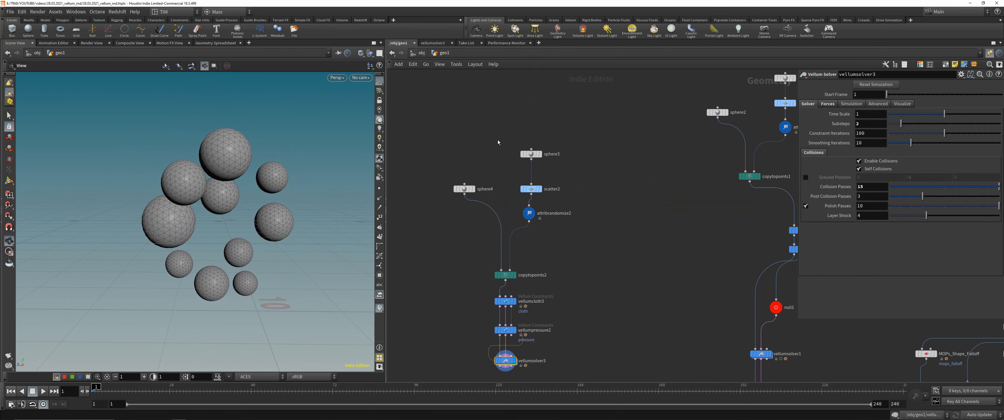
Enlarge sphere3's X radius and scatter more points on it to produce additional spheres.
left_click(530, 154)
left_click_drag(500, 175, 562, 202)
middle_click_drag(871, 161, 896, 160)
left_click(531, 154)
middle_click_drag(862, 104, 913, 100)
mouse_move(273, 199)
left_mouse_down()
mouse_move(347, 205)
mouse_move(273, 207)
left_mouse_up()
middle_click_drag(484, 366, 482, 258)
Display vellumsolver3, play the simulation to examine the denser cluster and return to the first frame.
left_click(503, 253)
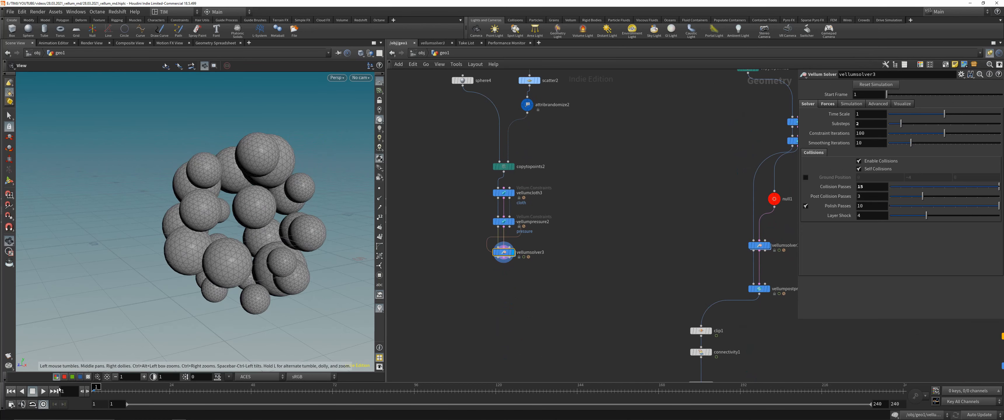
right_click_drag(217, 338, 221, 227)
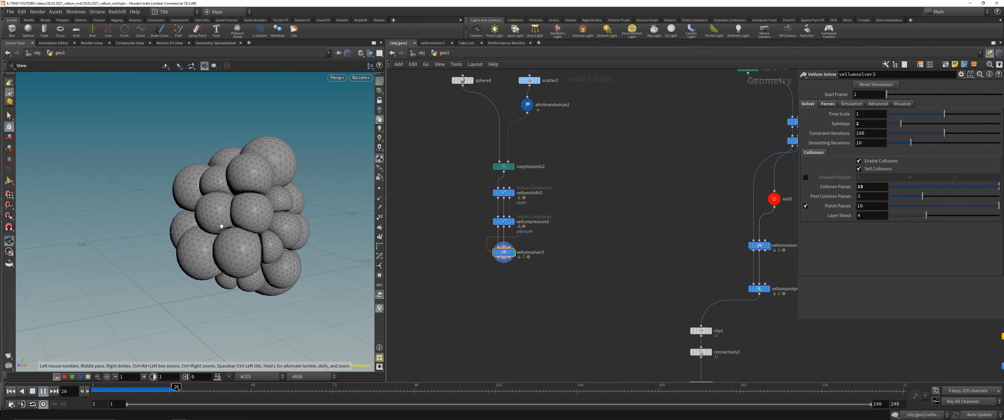
mouse_move(176, 390)
left_mouse_down()
mouse_move(100, 390)
mouse_move(182, 390)
left_mouse_up()
left_click_drag(240, 206, 292, 209)
left_click_drag(183, 390, 94, 389)
Reshape sphere3 into an elongated ellipsoid by narrowing its X radius to 0.91 and raising its Y radius.
middle_click_drag(447, 150, 454, 244)
left_click(536, 138)
left_click(544, 138)
mouse_move(914, 104)
middle_mouse_down()
mouse_move(890, 104)
mouse_move(930, 104)
middle_mouse_up()
middle_click_drag(862, 104, 809, 107)
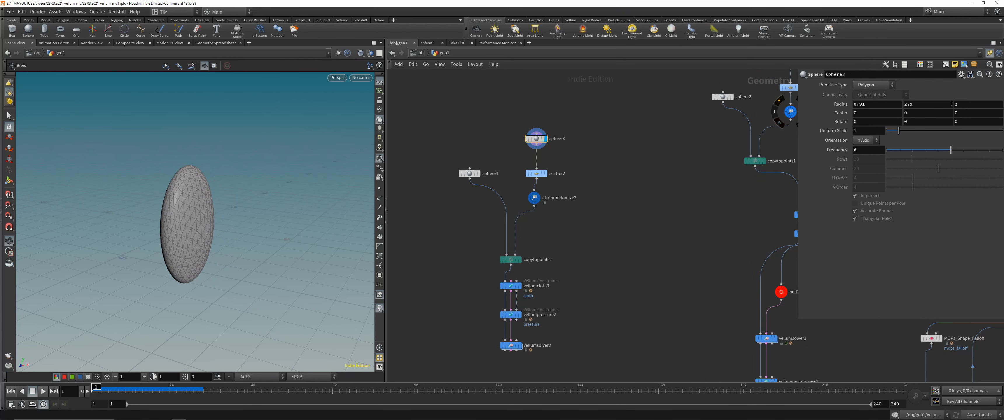
middle_click_drag(911, 107, 944, 104)
Display copytopoints2 and vellumcloth3 in turn to inspect the distribution of the copied spheres.
left_click(509, 260)
left_click(518, 260)
left_click_drag(304, 228, 262, 218)
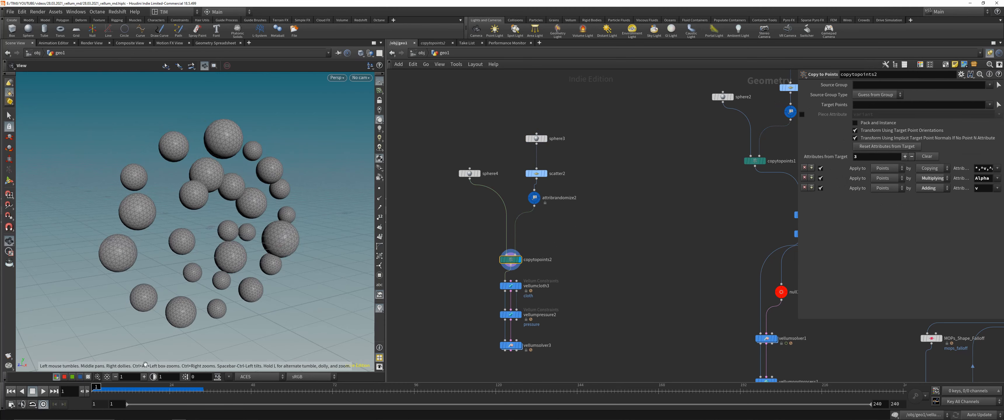
mouse_move(97, 389)
left_mouse_down()
mouse_move(111, 389)
mouse_move(95, 388)
left_mouse_up()
left_click(509, 285)
middle_click_drag(457, 317, 452, 274)
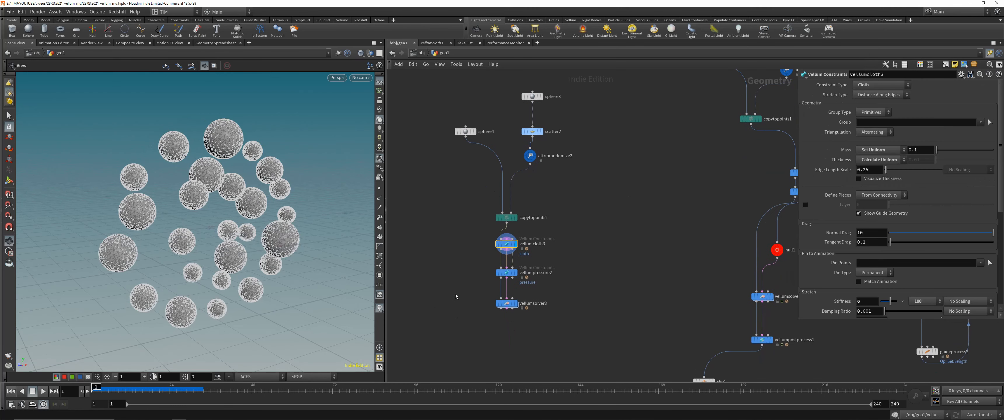
Display vellumsolver3 and play the simulation with the reshaped sphere distribution.
left_click(506, 304)
left_click(515, 303)
left_click(44, 393)
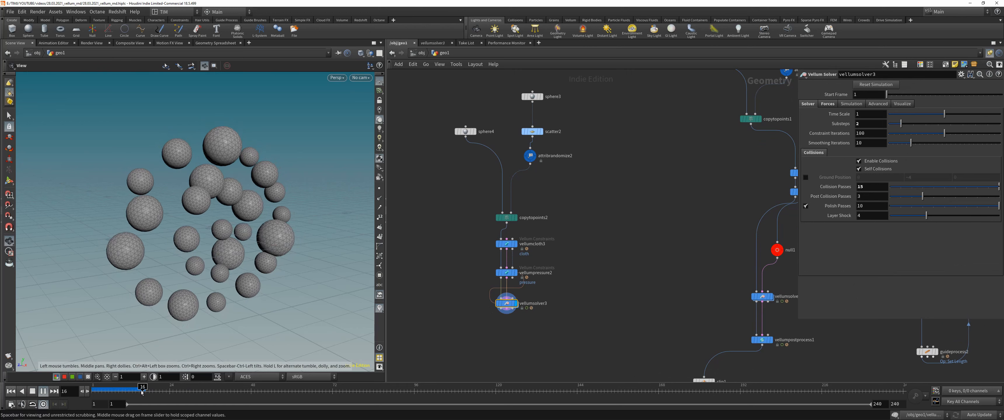
Set popattract1's force scale to 3 inside vellumsolver3 and return to the geo1 network.
double_click(506, 303)
left_click(875, 126)
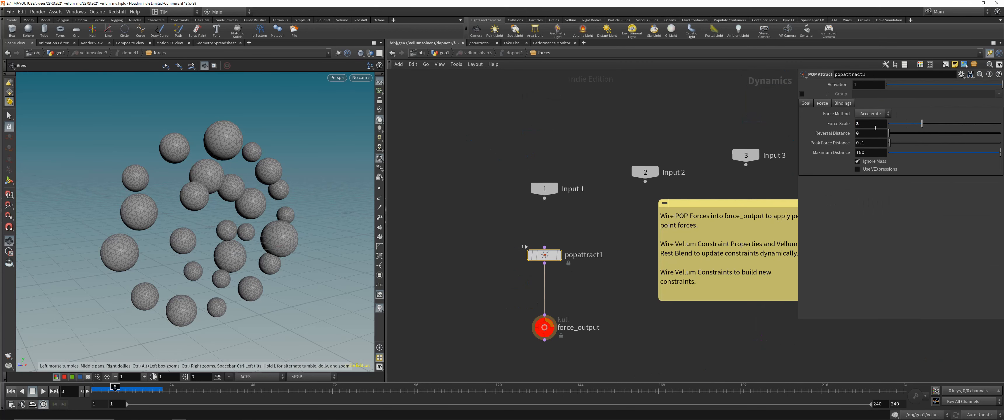
type("3")
key("Return")
key("u")
key("u")
key("u")
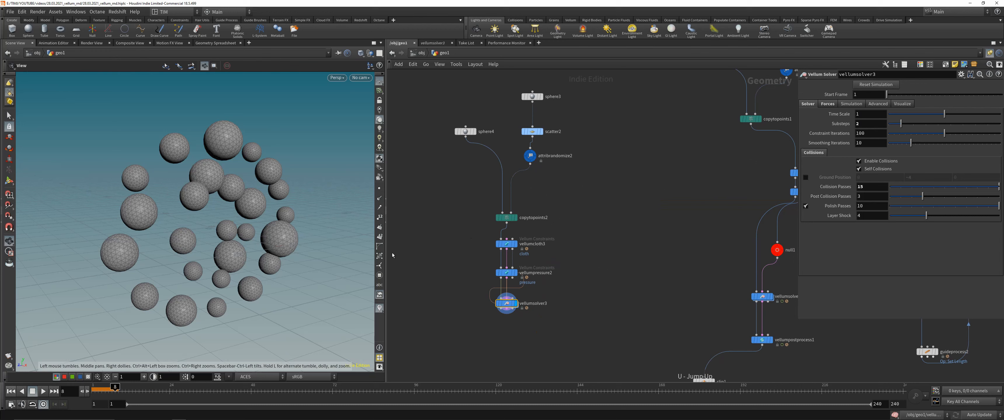
Play the simulation from the first frame and examine the sphere cluster up close at frame 40.
left_click(13, 393)
left_click(43, 391)
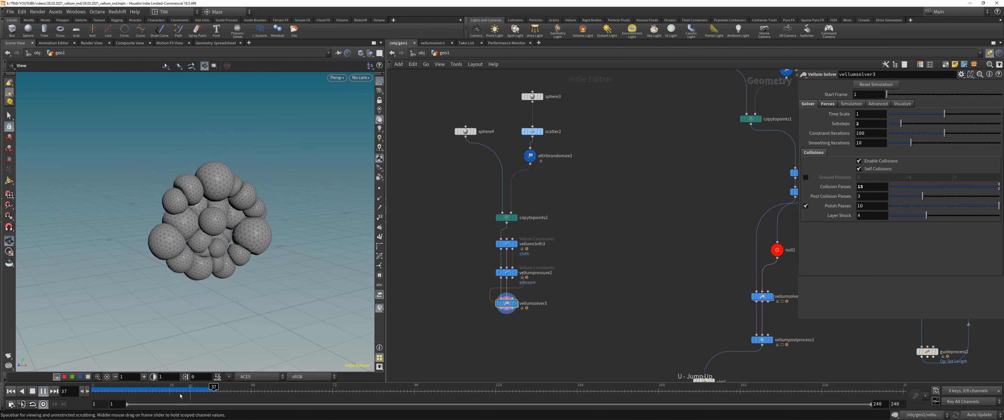
left_click_drag(178, 392, 131, 392)
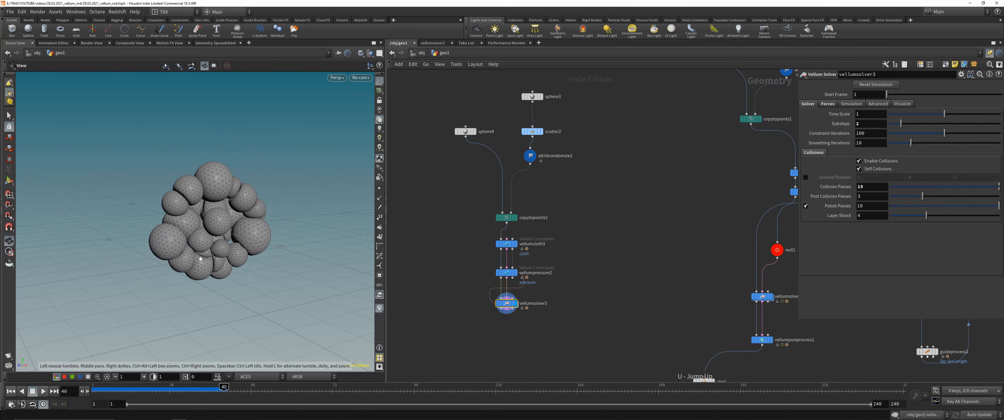
scroll(233, 217, "up", 5)
mouse_move(238, 207)
left_mouse_down()
mouse_move(199, 214)
mouse_move(224, 217)
left_mouse_up()
scroll(544, 292, "down", 2)
Replay the simulation from the start and scrub the timeline to compare how tightly the spheres pack.
left_click(11, 392)
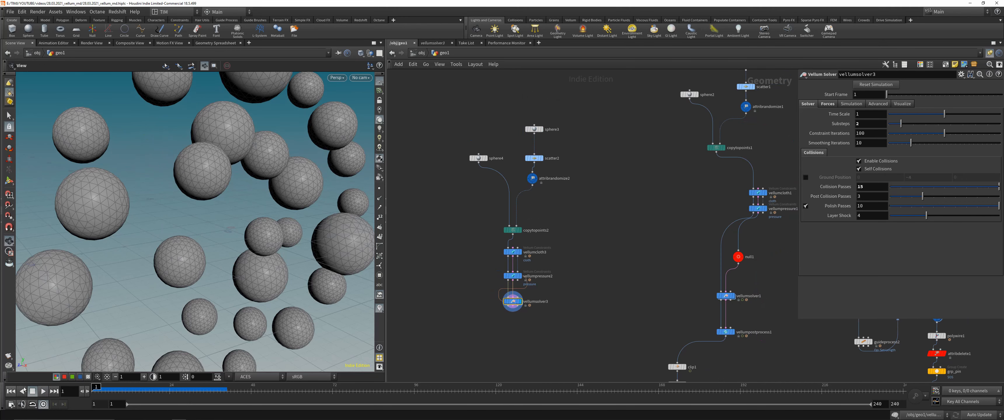
left_click(44, 391)
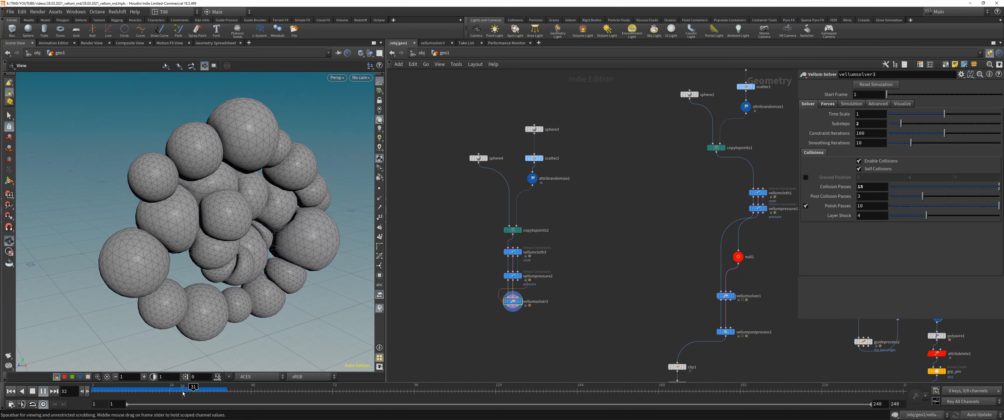
left_click_drag(173, 394, 91, 392)
left_click(44, 392)
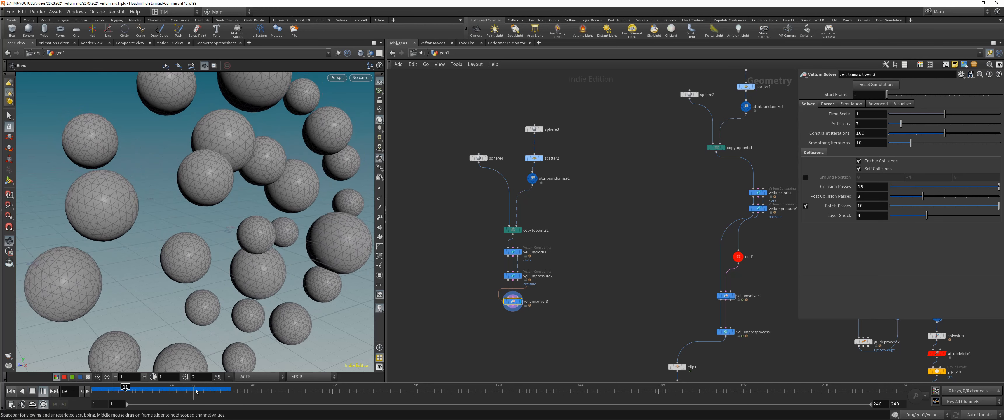
left_click_drag(196, 392, 218, 392)
left_click_drag(219, 241, 225, 245)
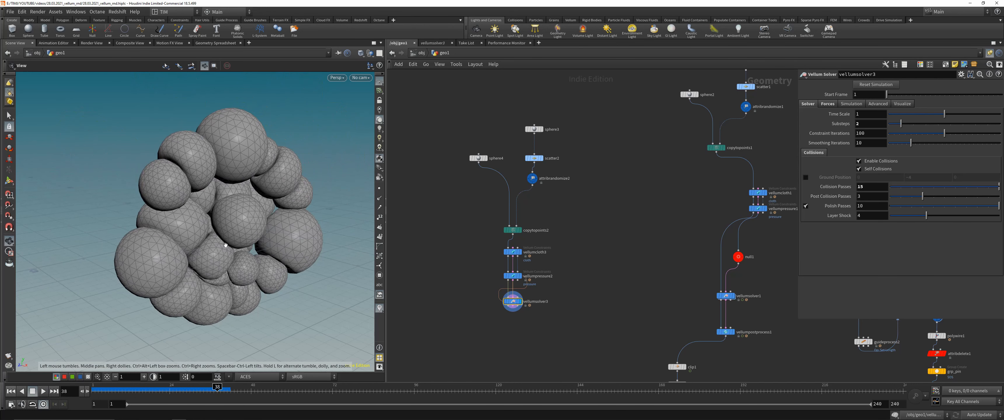
Add a Clip node beneath vellumsolver3, connected to the solver's output.
scroll(491, 273, "up", 5)
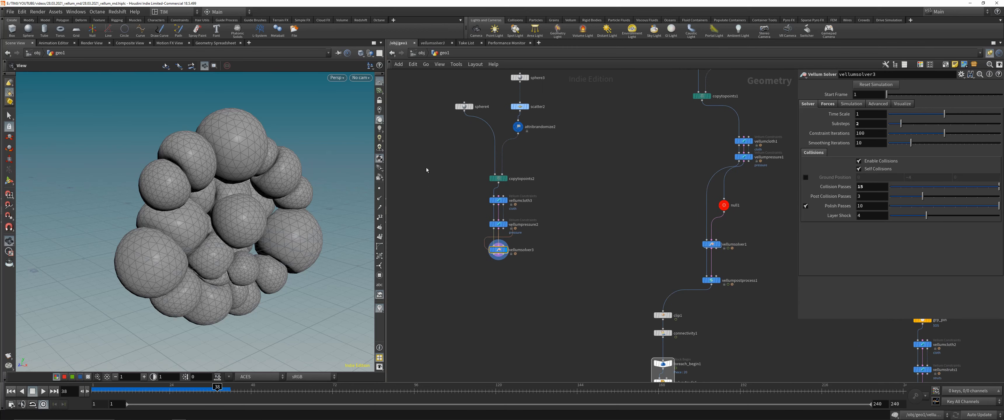
mouse_move(491, 278)
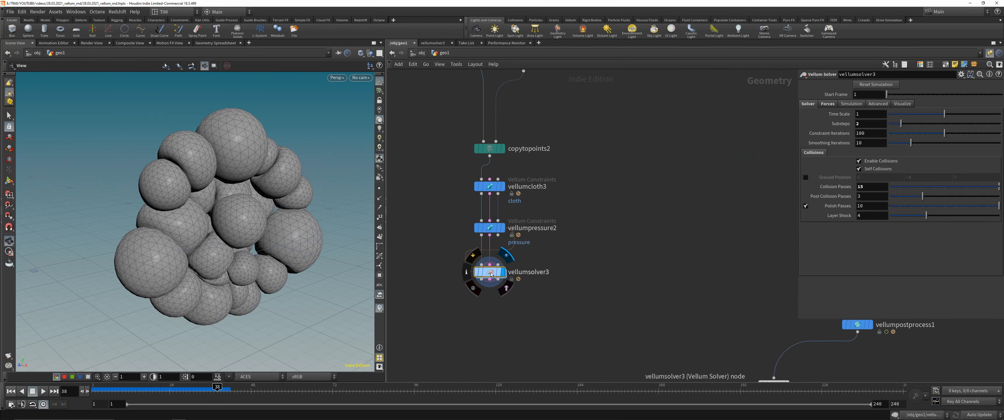
scroll(491, 271, "down", 3)
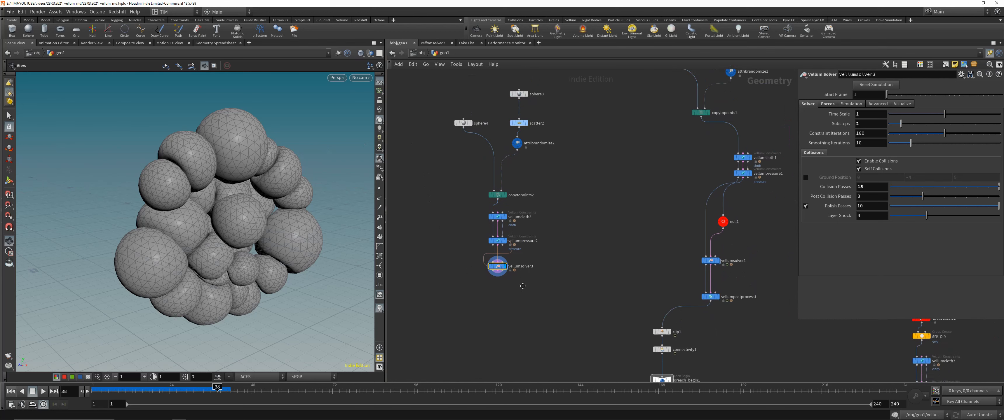
middle_click_drag(522, 284, 491, 224)
scroll(489, 234, "up", 1)
key("Tab")
type("cli")
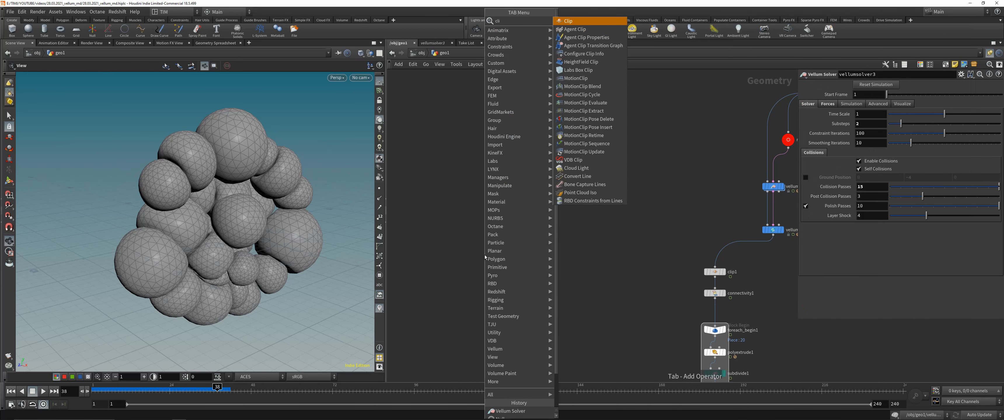
left_click(568, 21)
left_click(515, 234)
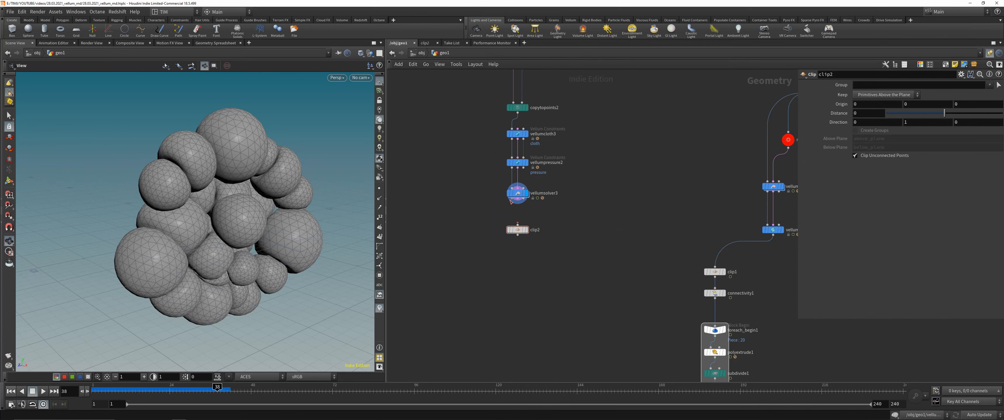
Set clip2's direction to 1, 0, 0 so the sphere cluster is cut along the X axis.
left_click_drag(234, 207, 296, 234)
left_click(907, 122)
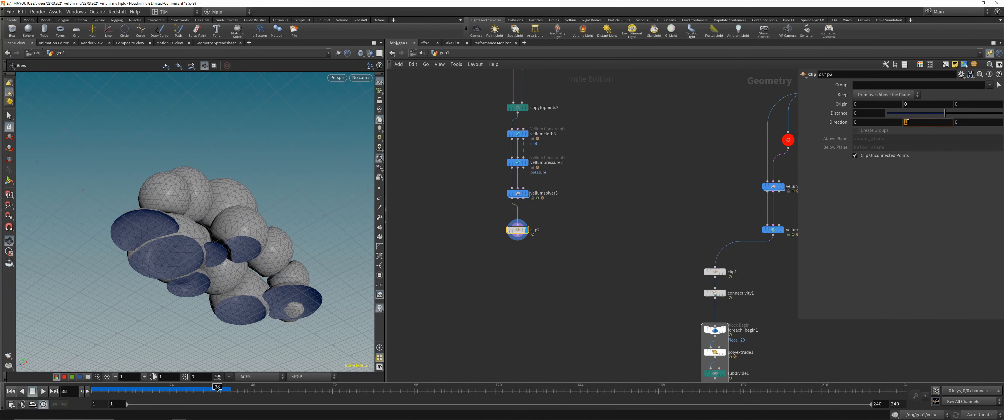
type("0")
key("Return")
left_click(868, 121)
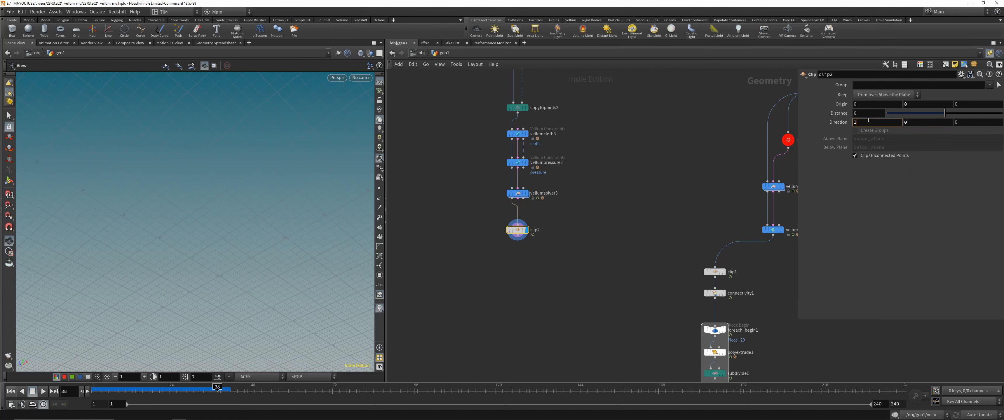
key("Return")
left_click_drag(222, 243, 240, 235)
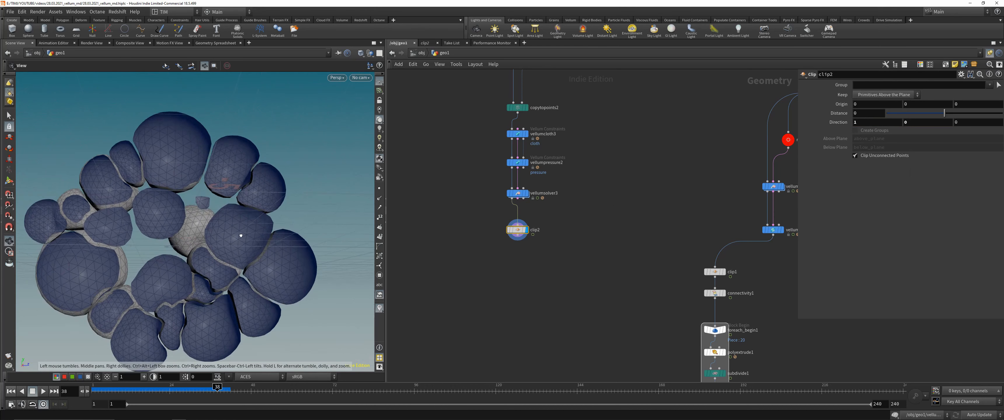
Scrub through the simulation to examine the clipped cross-sections, stopping at frame 35.
left_click_drag(218, 387, 244, 387)
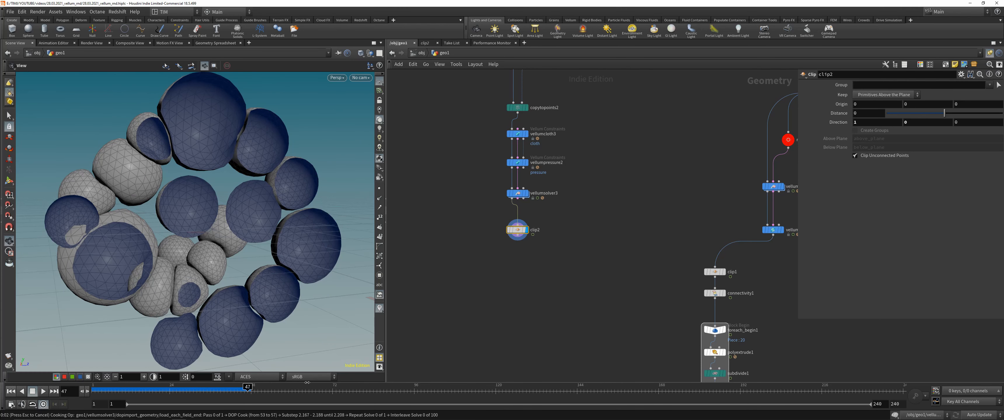
left_click_drag(278, 370, 207, 367)
left_click_drag(207, 218, 175, 215)
Show the settings of foreach_end1 in the original clip and connectivity chain.
middle_click_drag(588, 311, 579, 260)
middle_click_drag(727, 231, 642, 179)
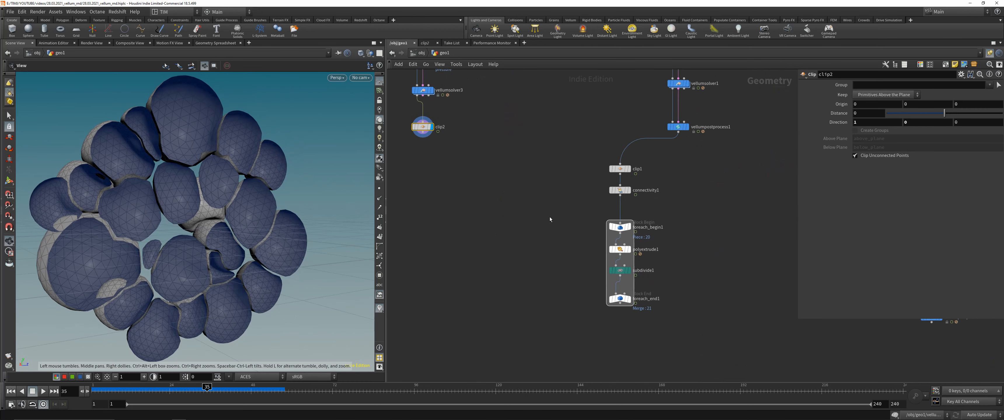
left_click(620, 299)
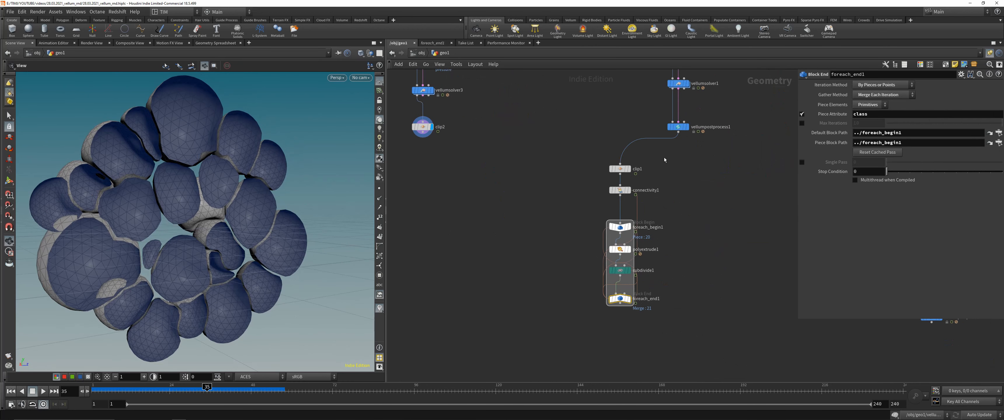
Add a Vellum Post-Process node beneath clip2, connected to the clip's output.
middle_click_drag(553, 219, 682, 298)
scroll(577, 264, "up", 2)
left_click(548, 195)
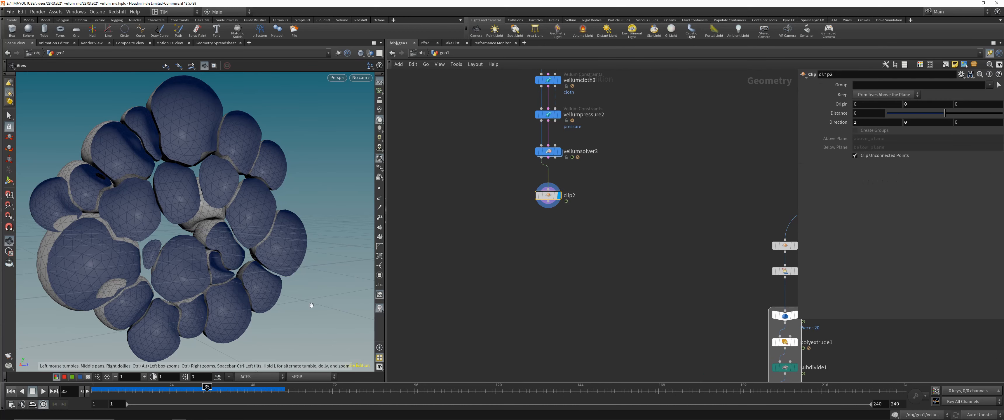
key("Tab")
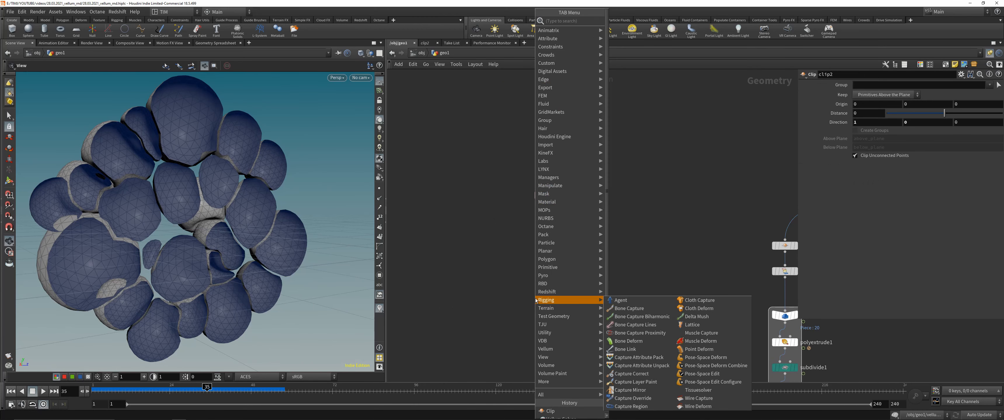
type("v")
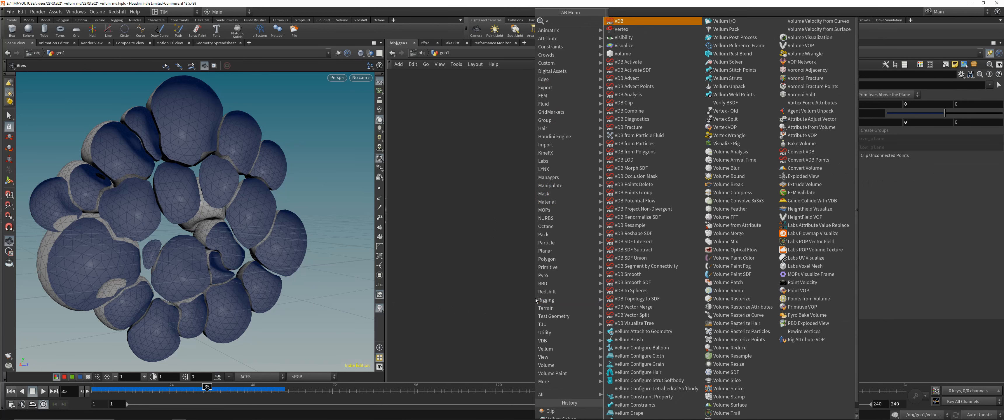
type("pp")
left_click(639, 22)
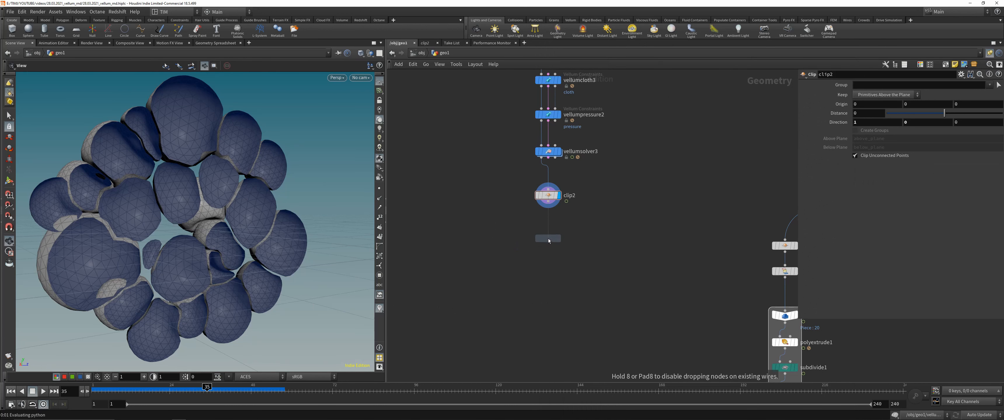
left_click(548, 238)
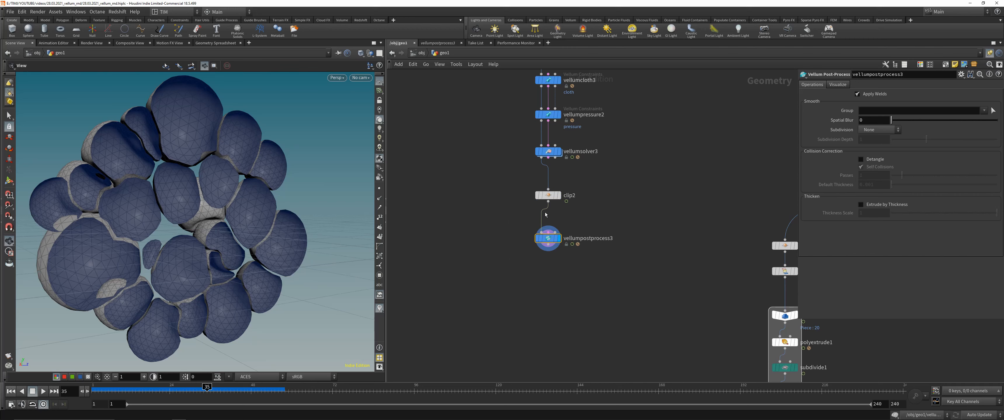
Move clip2 aside, wire vellumsolver3's constraint output into vellumpostprocess3 and enable Extrude by Thickness on that node.
left_click_drag(548, 195, 507, 195)
left_click_drag(548, 232, 548, 157)
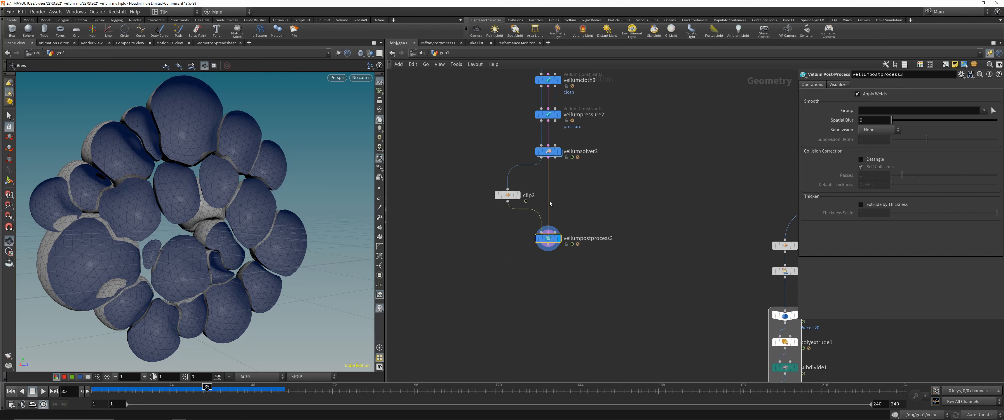
left_click(862, 204)
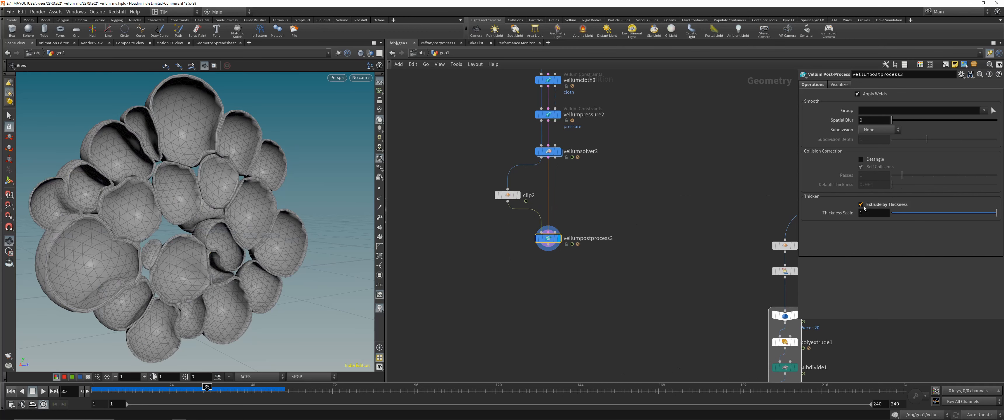
scroll(222, 200, "up", 5)
scroll(222, 199, "up", 2)
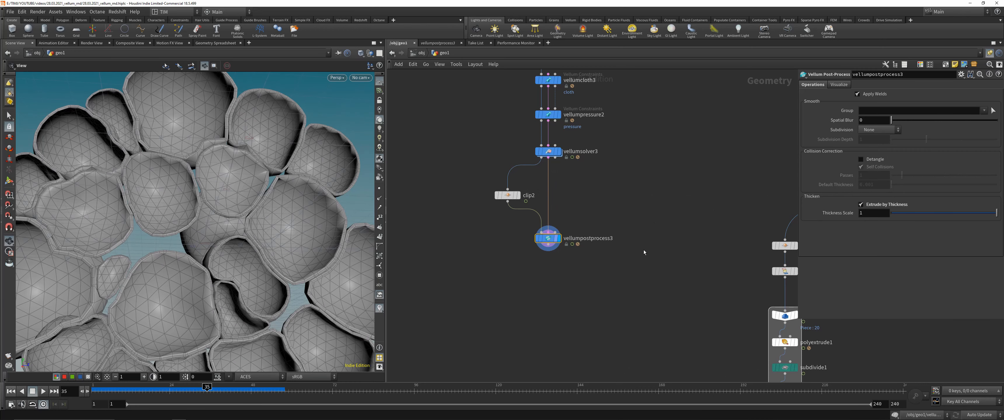
Add a Subdivide node beneath vellumpostprocess3 and set its algorithm to OpenSubdiv Loop.
scroll(581, 253, "up", 2)
key("Tab")
type("sub")
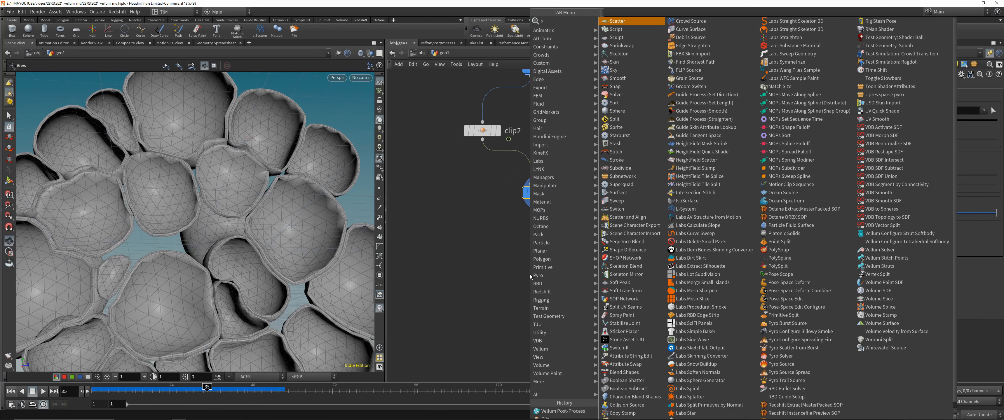
key("Return")
left_click(530, 274)
left_click_drag(530, 275, 541, 279)
left_click(893, 104)
left_click(877, 139)
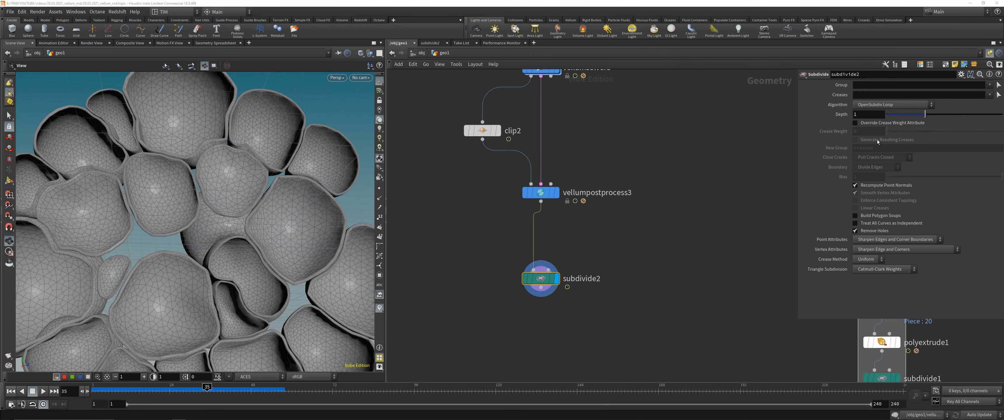
Try a depth of 2 on subdivide2 and set it back to 1.
scroll(227, 239, "down", 5)
scroll(227, 240, "up", 2)
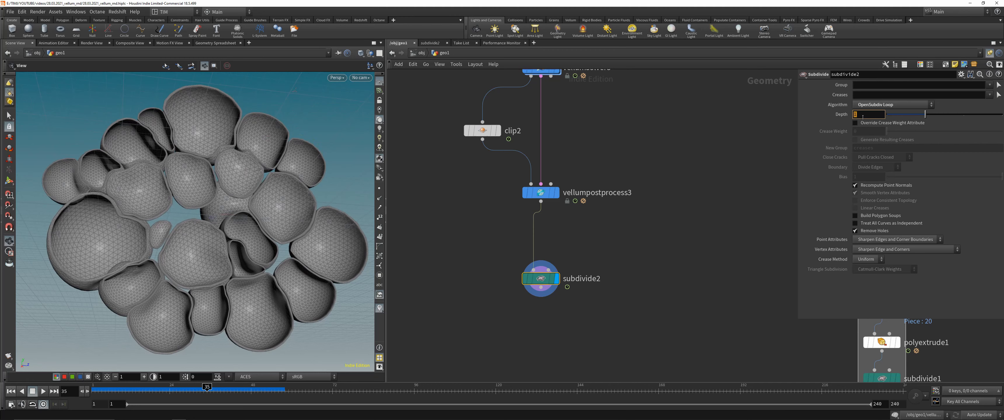
type("2")
key("Return")
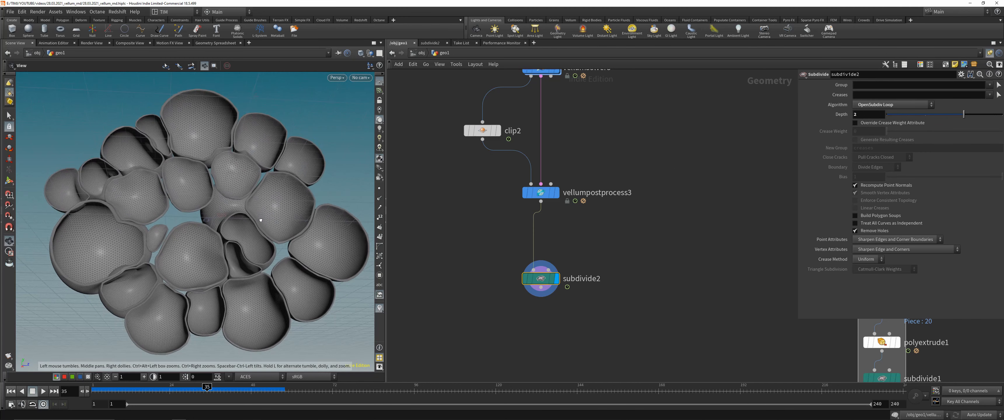
scroll(261, 220, "up", 1)
type("1")
key("Return")
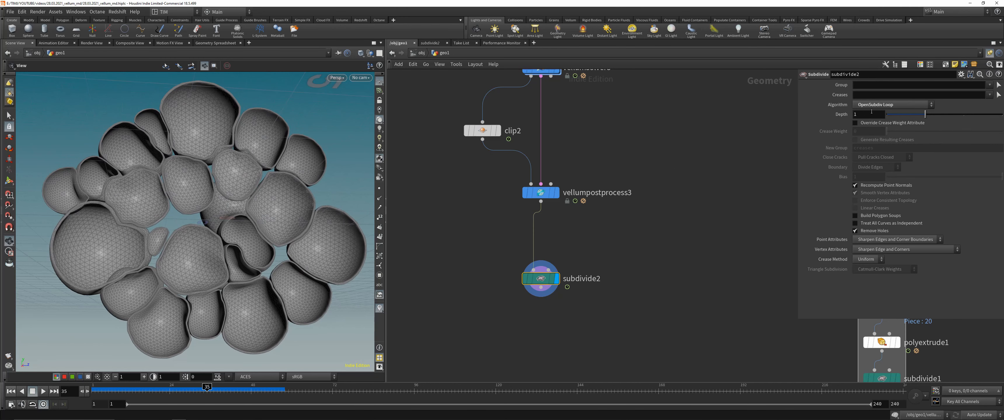
Try a Spatial Blur of 1 on vellumpostprocess3 and settle on 0.25.
left_click(540, 193)
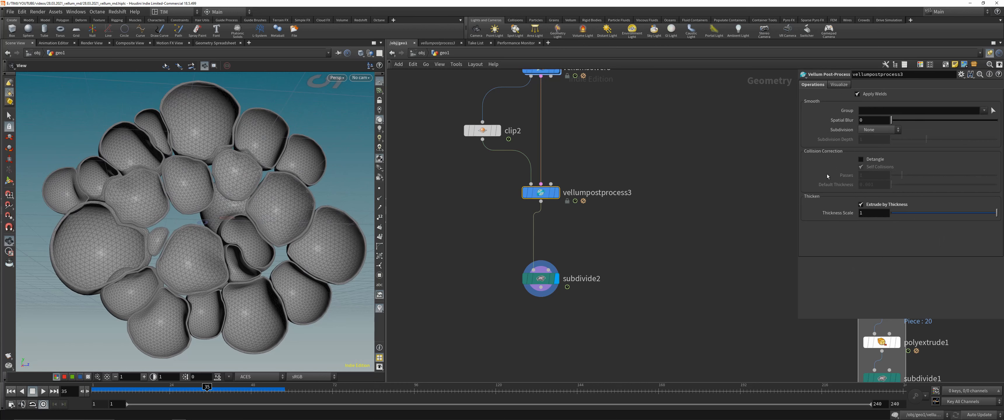
left_click(869, 130)
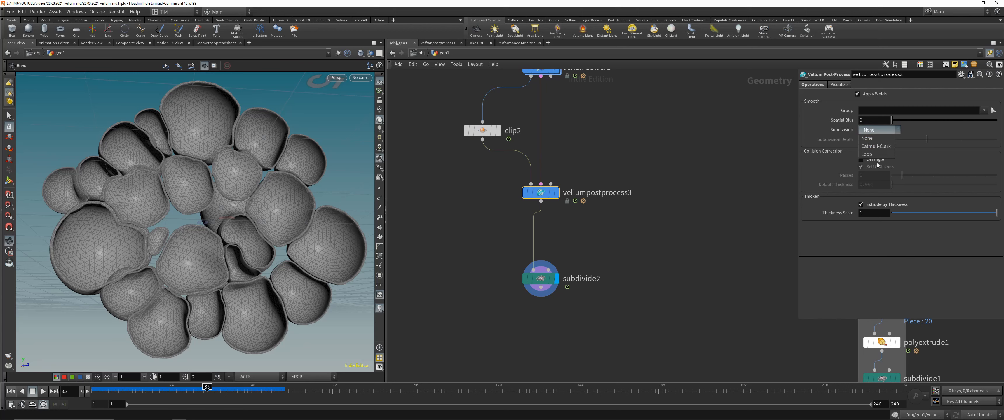
left_click(870, 121)
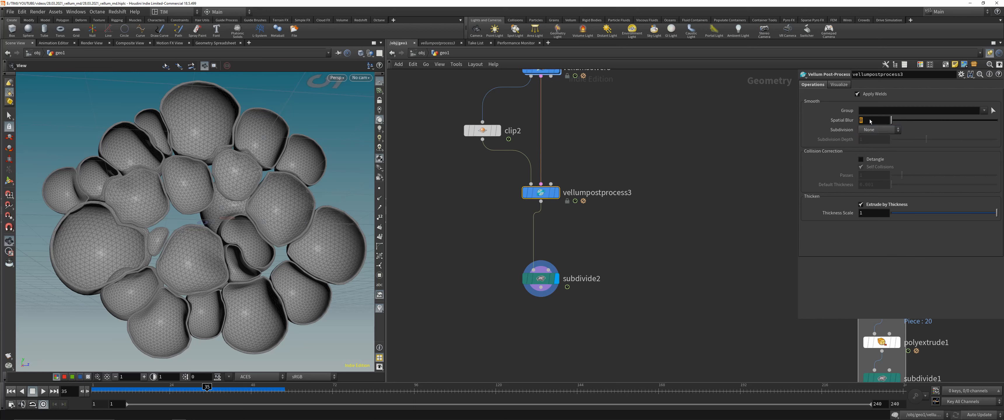
type("1")
key("Return")
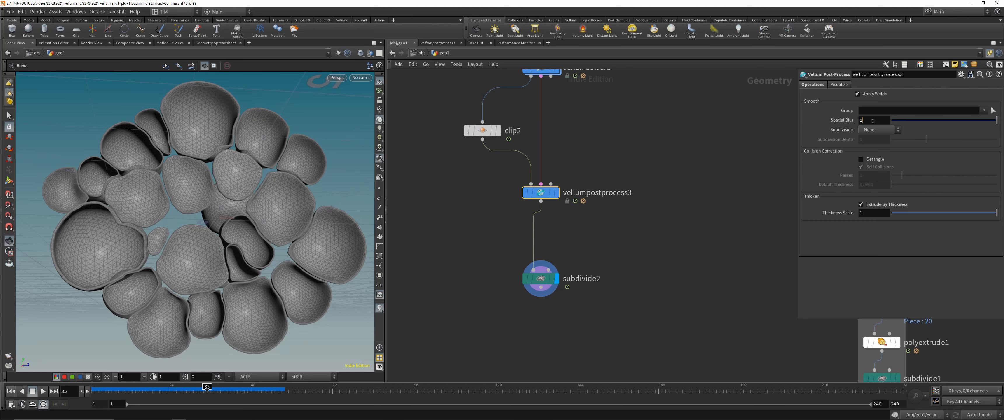
key("Return")
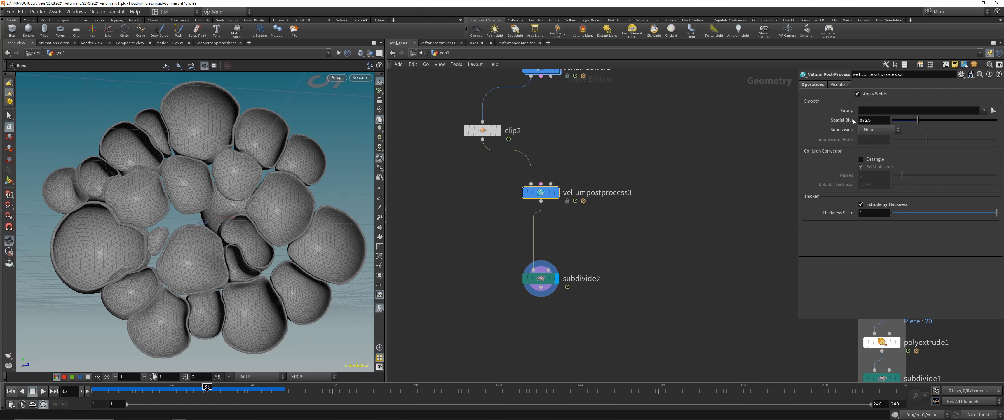
Display vellumpostprocess3, disable its Extrude by Thickness option and move the node down to make room beneath clip2.
left_click(556, 192)
left_click_drag(312, 218, 340, 230)
left_click_drag(450, 234, 526, 192)
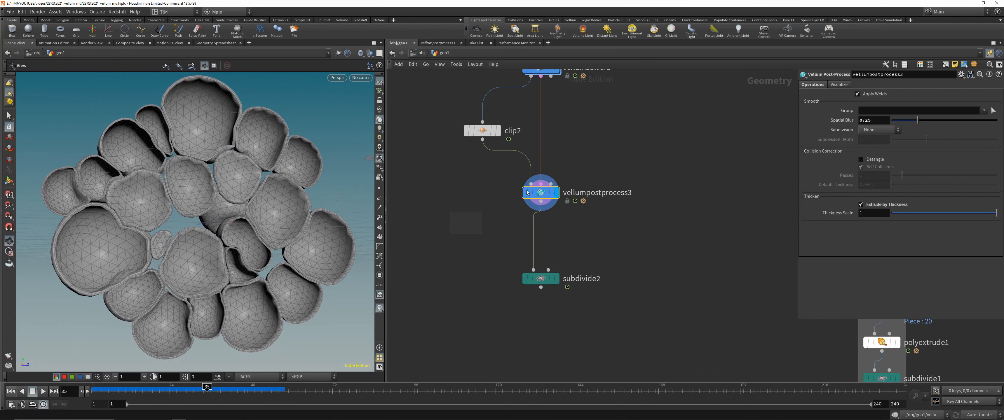
left_click(861, 205)
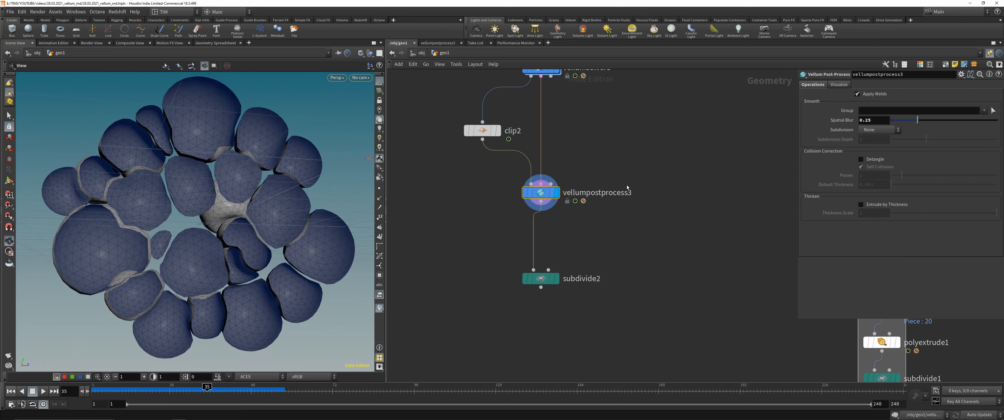
left_click_drag(225, 234, 220, 230)
left_click_drag(539, 211, 539, 237)
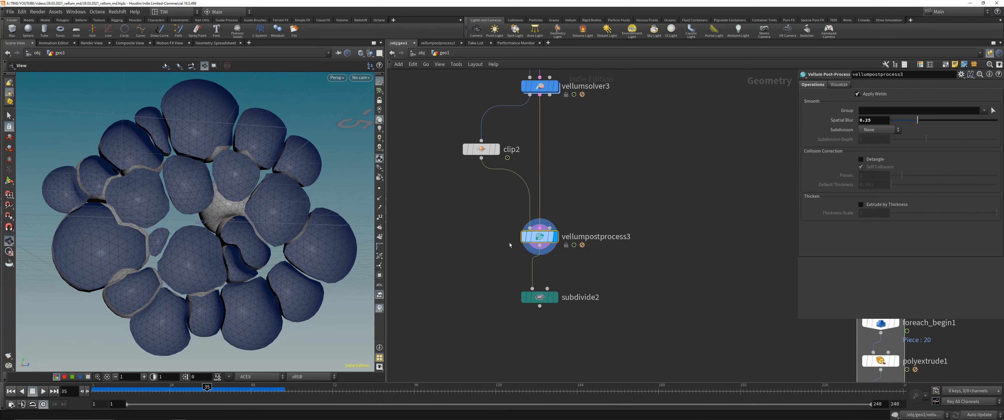
Insert a Smooth node between clip2 and vellumpostprocess3, toggling its bypass to compare the effect.
key("Tab")
type("file")
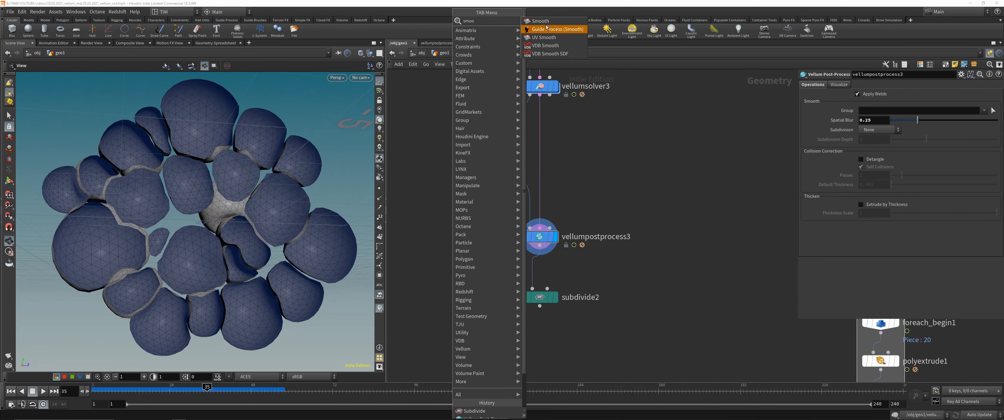
left_click(554, 30)
left_click(514, 178)
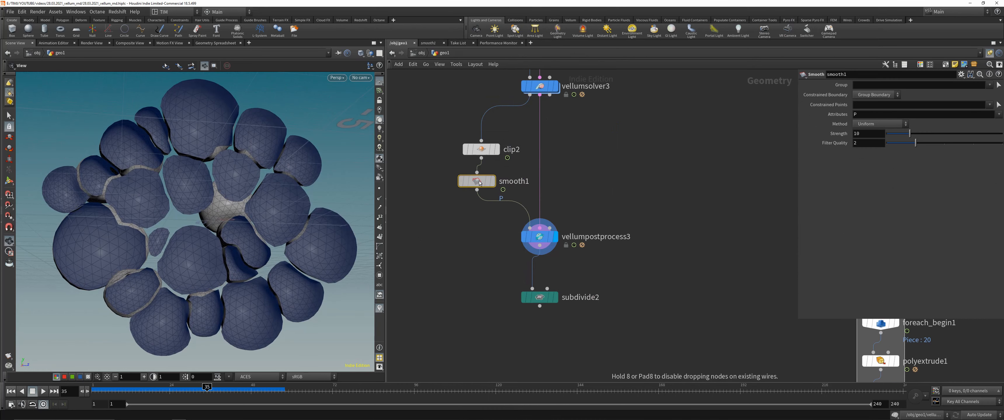
key("b")
key("b")
Set the frequency of the polygon sphere4 feeding copytopoints2 to 7.
middle_click_drag(519, 158, 536, 250)
scroll(537, 250, "down", 3)
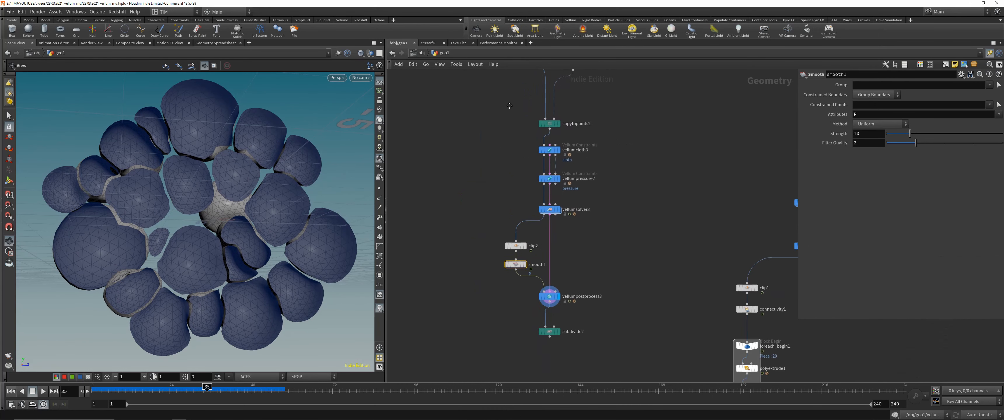
middle_click_drag(511, 105, 507, 193)
left_click(504, 123)
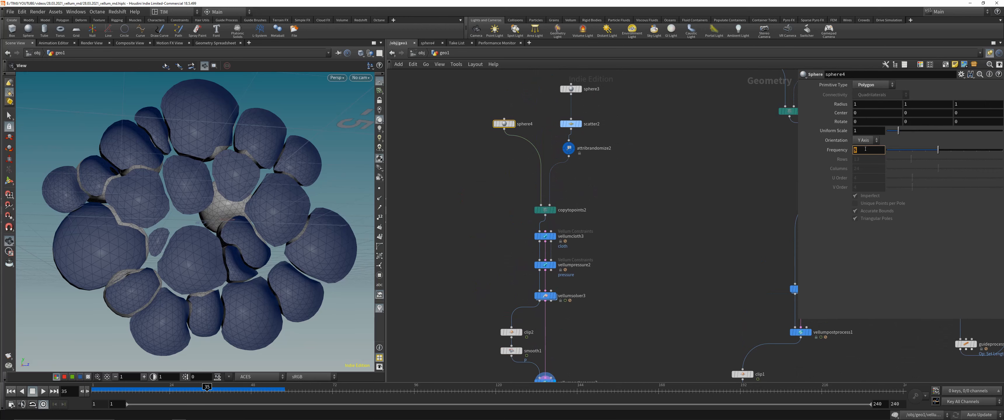
type("7")
key("Return")
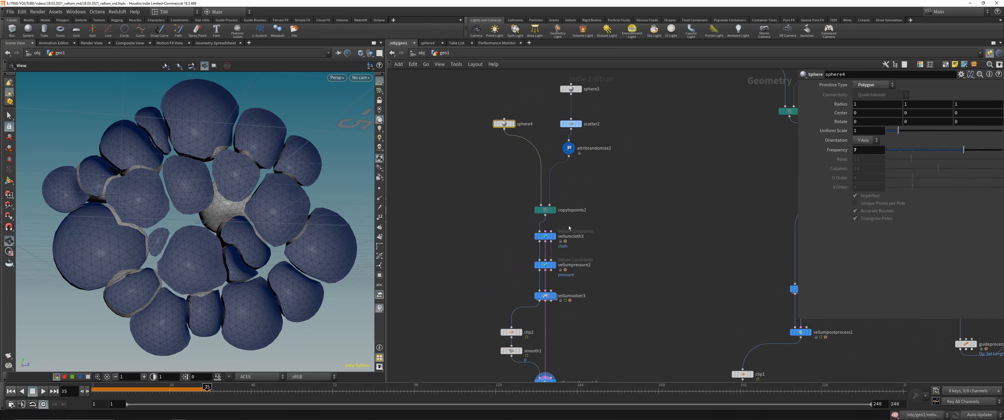
Display the copied spheres from copytopoints2 and rewind the timeline to the first frame.
left_click(554, 210)
left_click(10, 392)
left_click(43, 391)
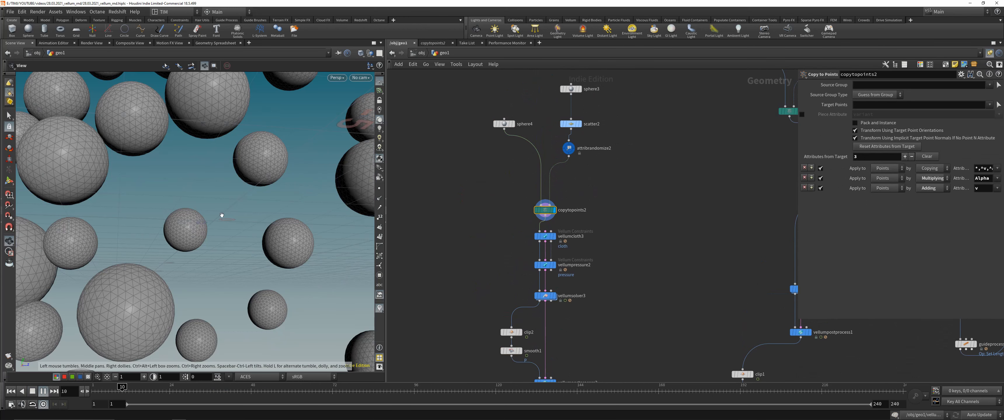
left_click(10, 392)
Display and replay the vellumsolver3 simulation, scrubbing to frame 47 and orbiting around the cluster to examine its shape.
middle_click_drag(435, 263, 422, 188)
left_click(541, 221)
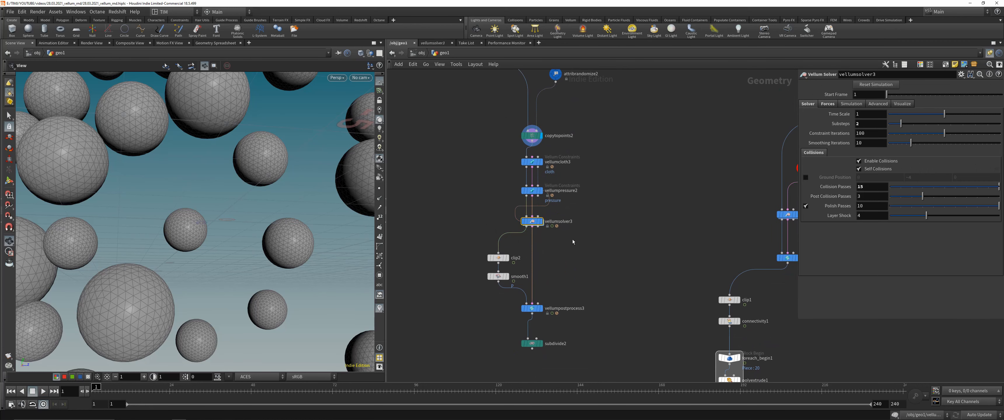
left_click(42, 392)
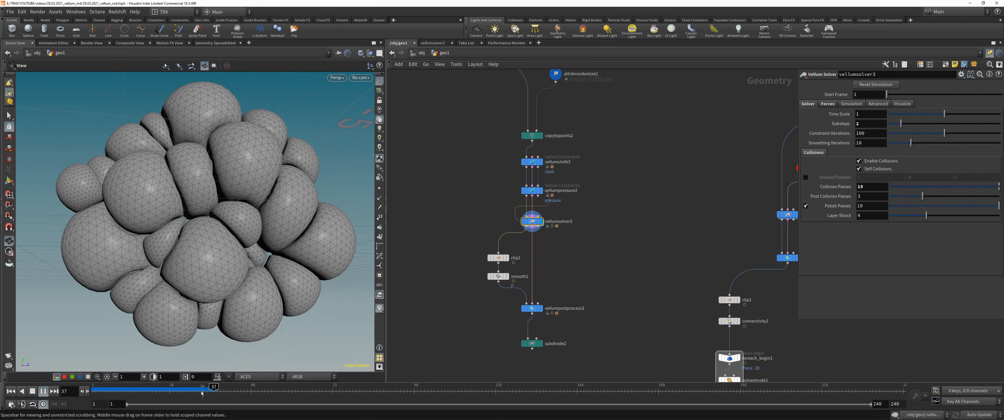
left_click_drag(199, 394, 251, 392)
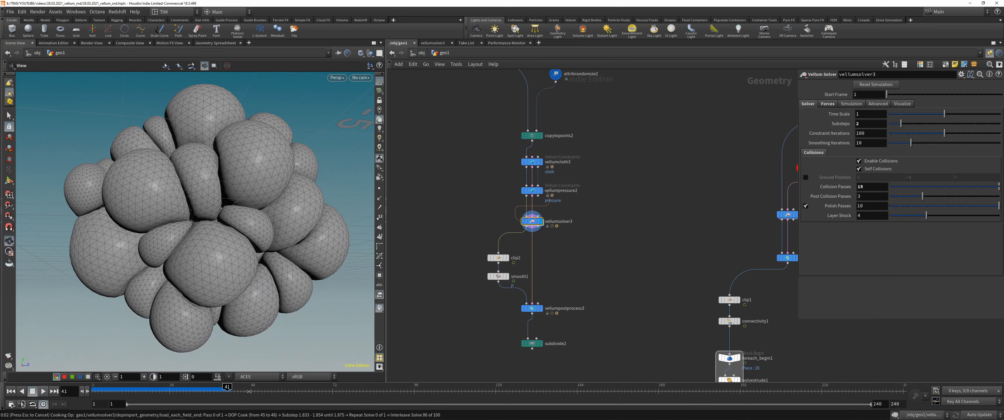
left_click_drag(242, 391, 92, 393)
left_click(43, 392)
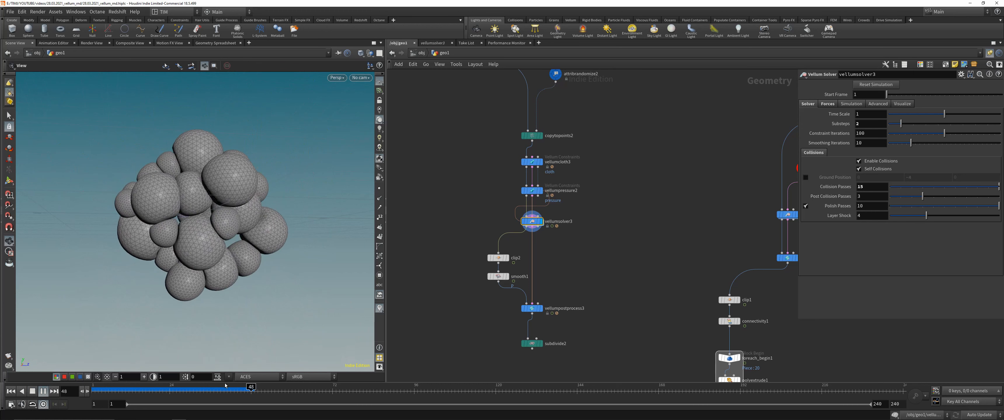
left_click_drag(157, 391, 247, 389)
left_click_drag(116, 196, 229, 184)
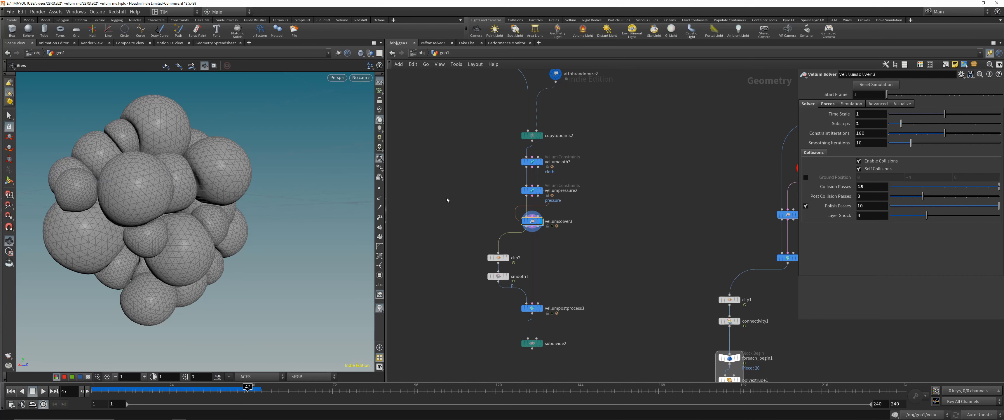
key("Tab")
type("c")
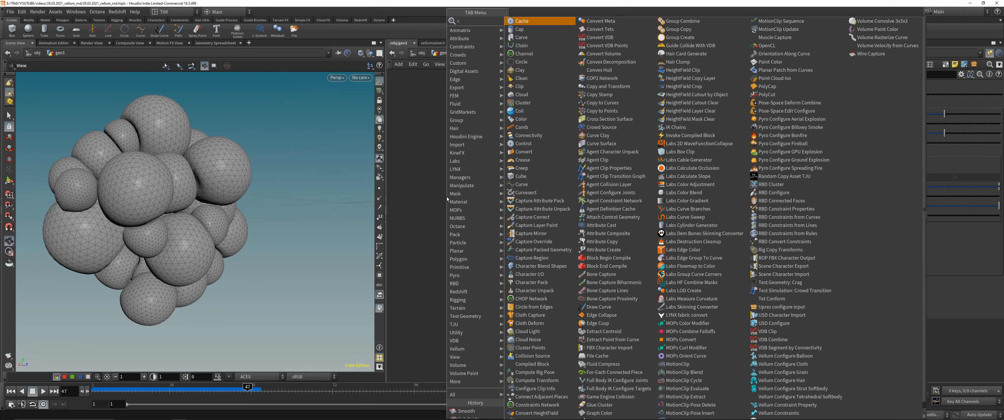
type("cc")
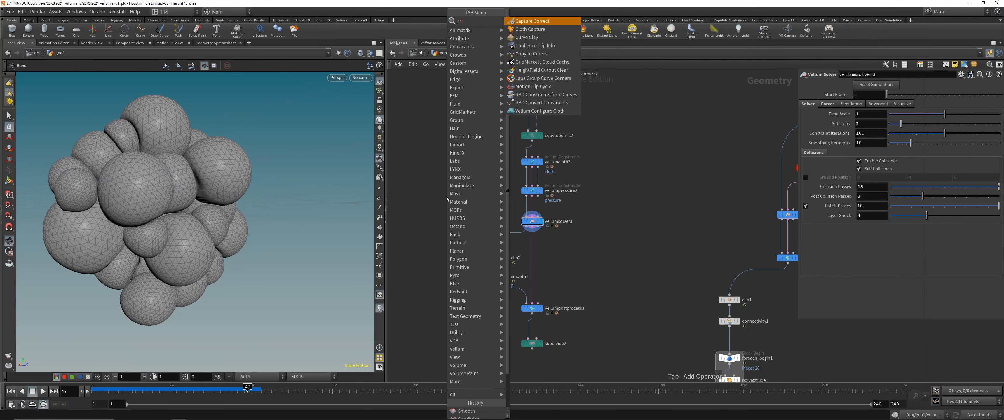
key("BackSpace")
key("BackSpace")
type("vcs")
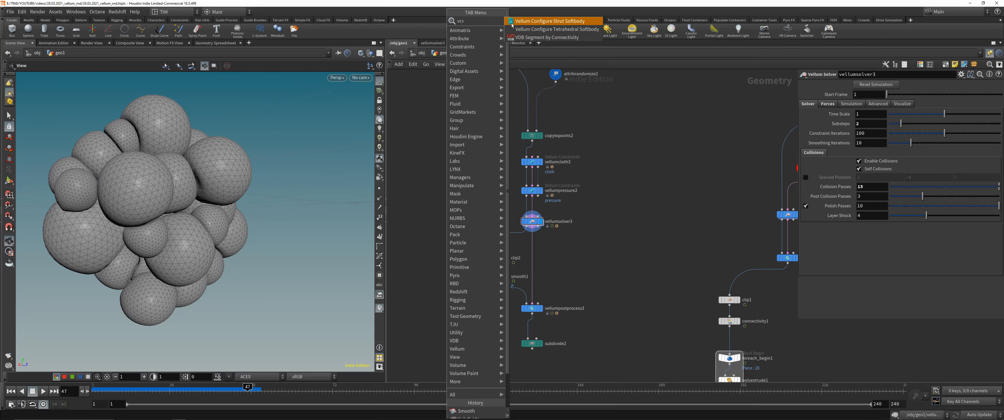
Display smooth1 and vellumpostprocess3 in turn, orbiting around the clipped spheres to examine their cut edges.
mouse_move(211, 222)
left_mouse_down()
mouse_move(219, 262)
mouse_move(209, 233)
left_mouse_up()
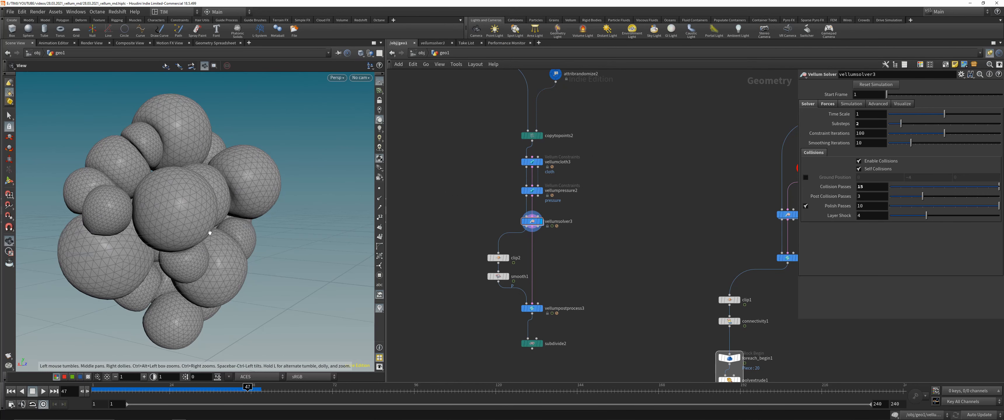
scroll(546, 268, "up", 1)
left_click(483, 279)
key("r")
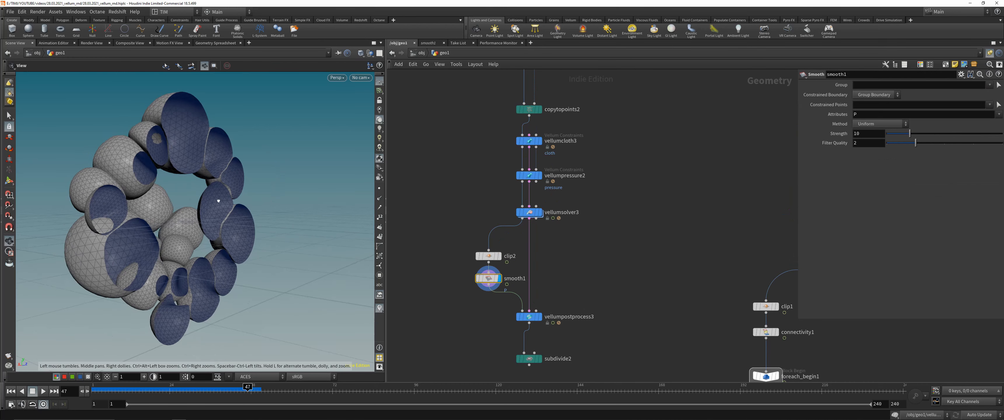
left_click(524, 317)
key("r")
mouse_move(230, 254)
left_mouse_down()
mouse_move(265, 248)
mouse_move(243, 249)
left_mouse_up()
middle_click_drag(244, 250, 309, 255)
left_click_drag(309, 254, 343, 250)
Show the clip2 plane's handle in the viewport and shift the plane's X origin to about -0.098.
left_click(488, 256)
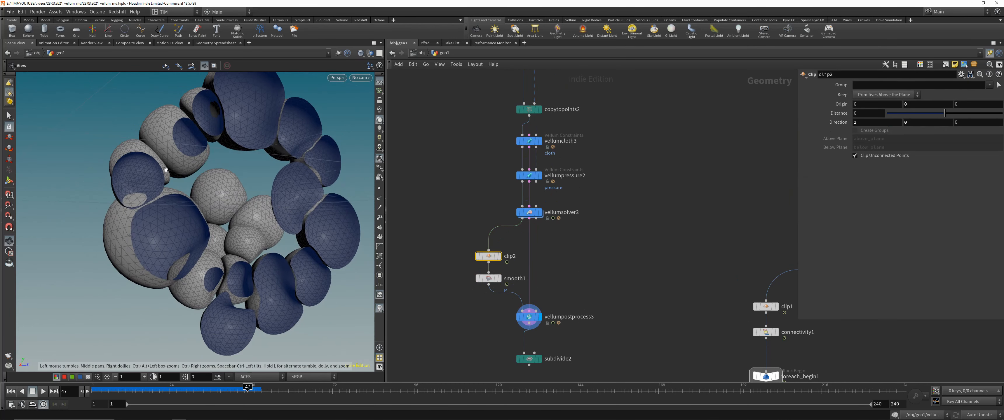
left_click(11, 179)
left_click_drag(167, 207, 280, 213, "alt")
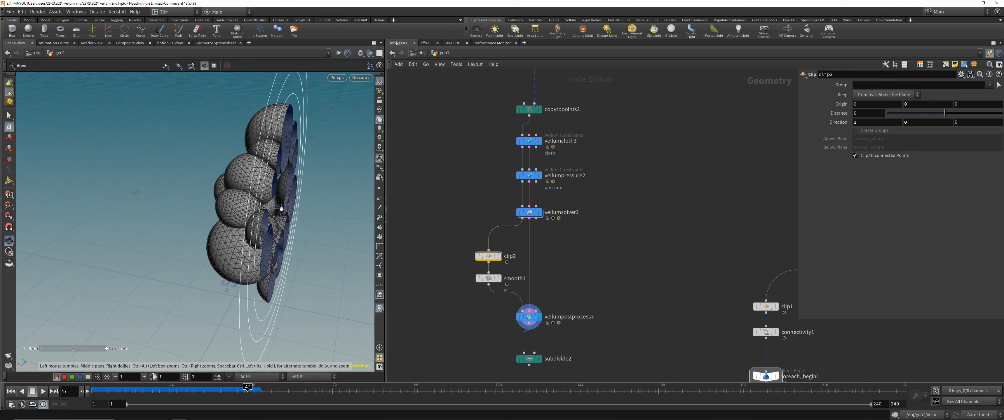
middle_click_drag(280, 213, 263, 226, "alt")
left_click_drag(270, 229, 297, 230)
left_click_drag(279, 232, 275, 252)
Tilt the clip2 plane to a direction of about (0.871, 0, -0.491) in the top view and move its origin to about (-0.033, 0, -0.037).
key("space+2")
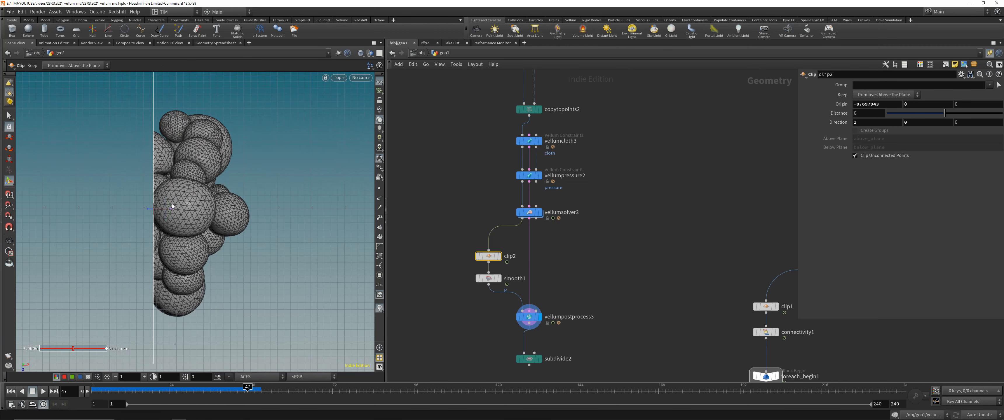
left_click_drag(173, 206, 174, 205)
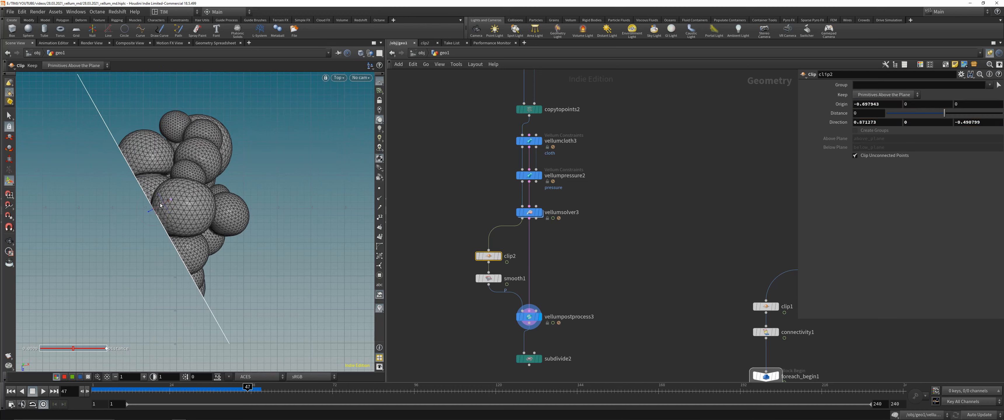
key("space+1")
key("space+g")
left_click_drag(269, 224, 225, 228)
right_click_drag(225, 228, 212, 263)
left_click_drag(213, 262, 164, 236)
right_click_drag(164, 235, 189, 238, "alt")
Set the Force Total Count of scatter2 to 50 and display the copied spheres from copytopoints2.
middle_click_drag(519, 137, 489, 291)
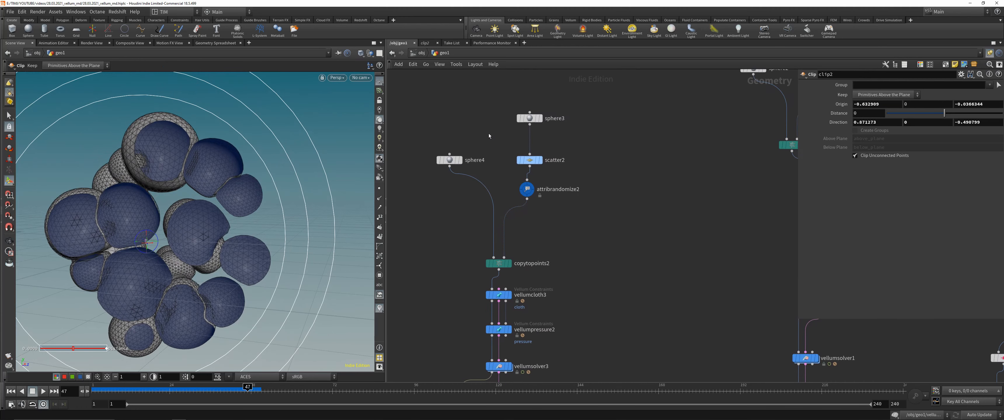
left_click(529, 160)
left_click(540, 160)
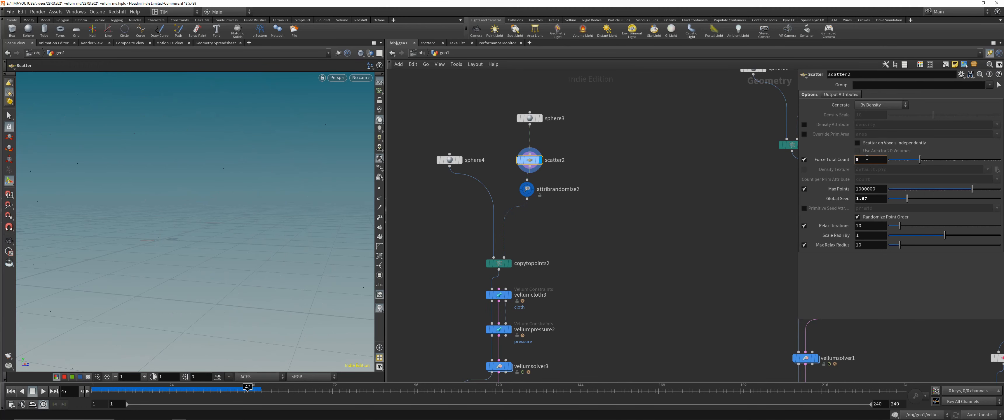
left_click(508, 263)
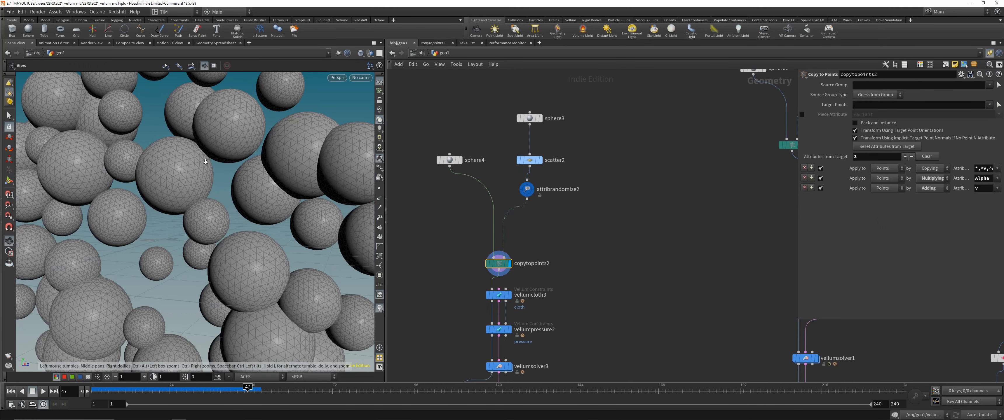
key("space+h")
Display vellumsolver3 and simulate the denser sphere cluster from the first frame, interrupting the cooking around frame 50.
middle_click_drag(554, 371, 540, 245)
left_click(485, 241)
left_click(496, 240)
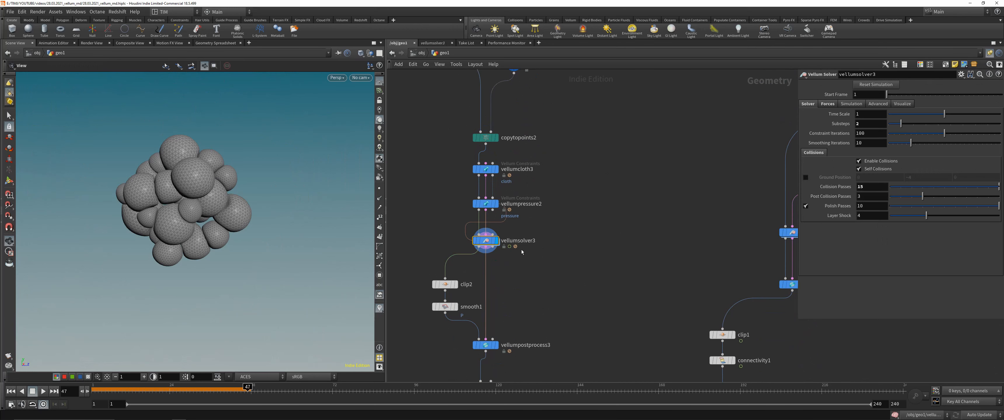
left_click(11, 392)
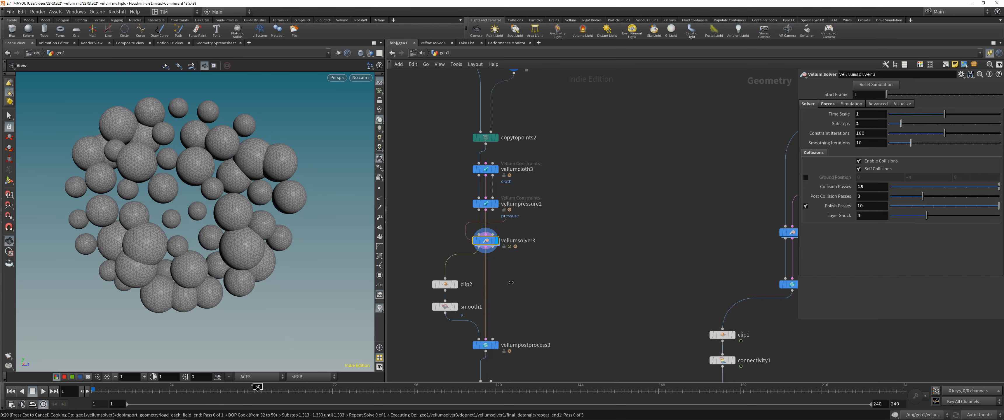
key("Escape")
Replay the cached vellumsolver3 simulation and scrub to frame 37, orbiting around the cluster to examine its shape.
middle_click_drag(444, 333, 451, 296)
left_click_drag(194, 390, 93, 389)
left_click(42, 392)
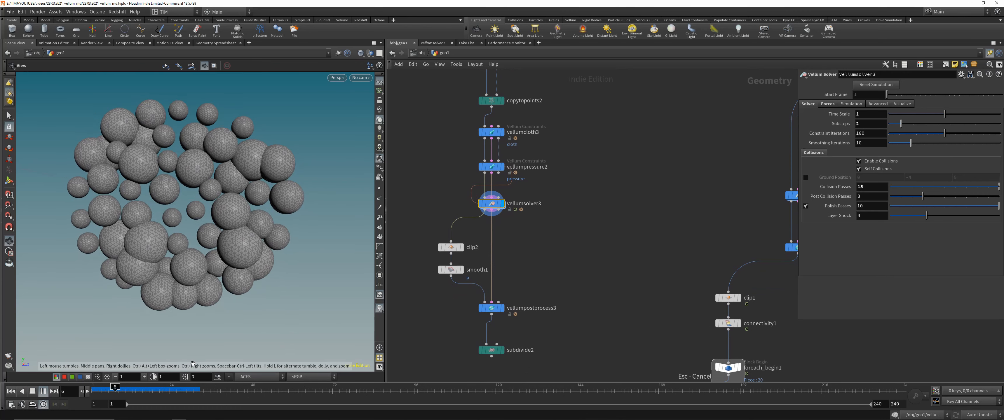
mouse_move(191, 390)
left_mouse_down()
mouse_move(142, 391)
mouse_move(197, 389)
left_mouse_up()
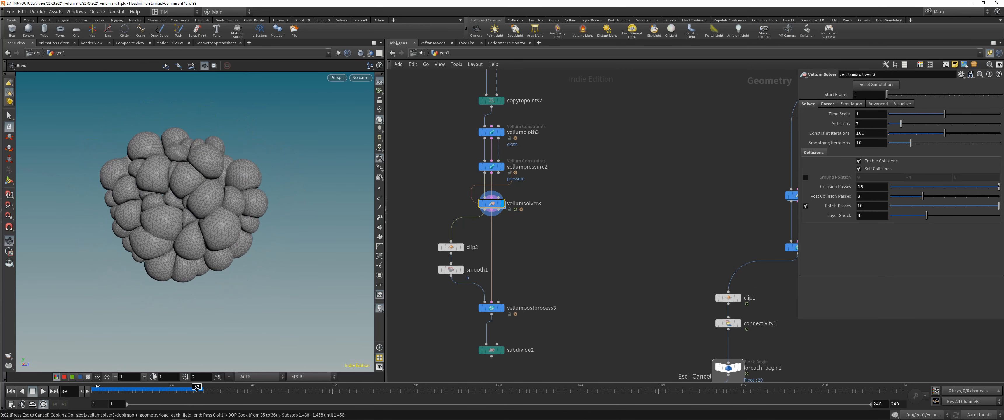
left_click_drag(105, 387, 220, 393)
left_click_drag(133, 393, 214, 392)
scroll(203, 220, "up", 3)
left_click_drag(213, 200, 87, 224)
Duplicate clip2 beside the original, reset the copy's origin to 0 and set its direction to (1, 0, 0).
left_click(461, 247)
middle_click_drag(409, 251, 492, 252)
left_click_drag(511, 252, 432, 251, "alt")
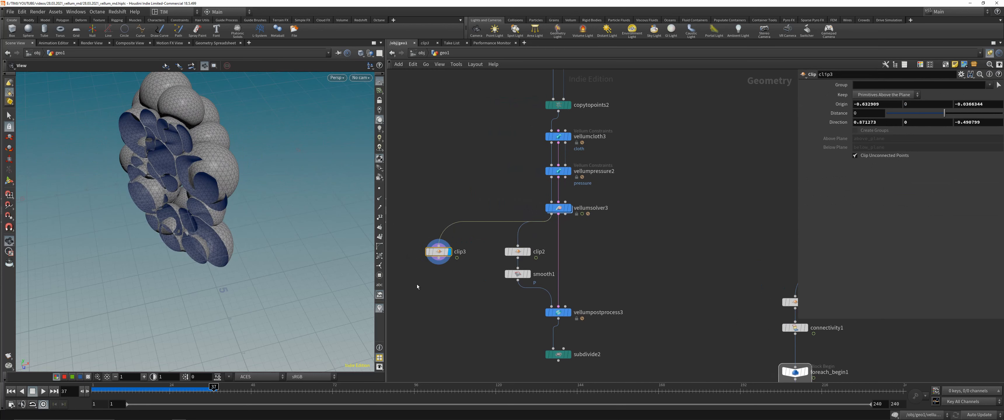
middle_click(837, 122, "ctrl")
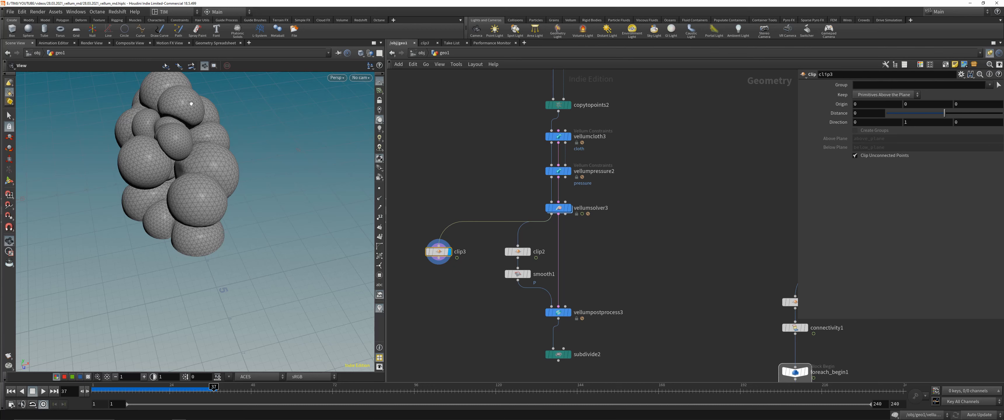
key("Return")
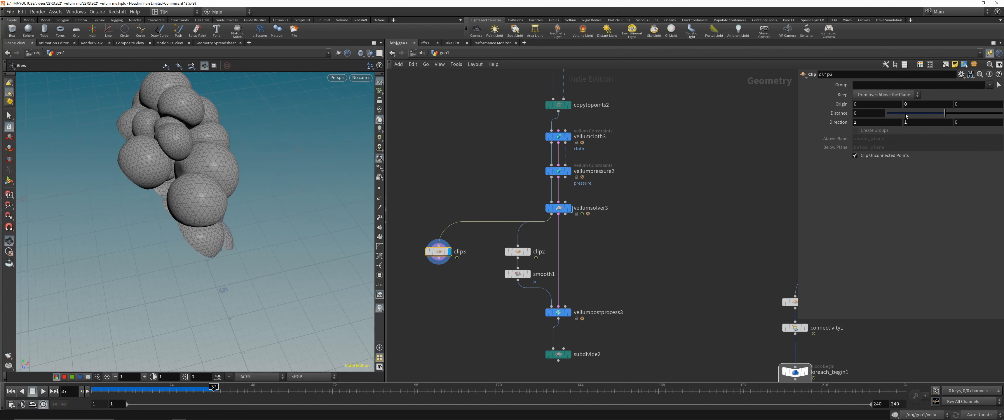
type("0")
key("Return")
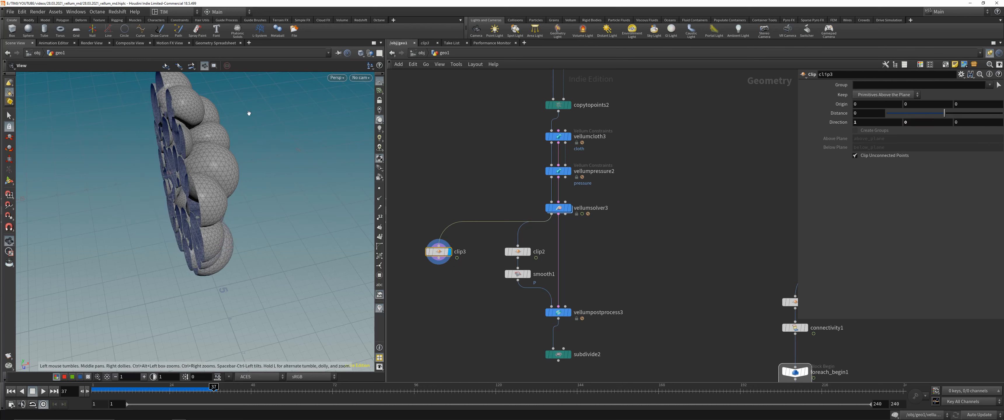
Wire clip3 into smooth1 in place of clip2 and enable Extrude by Thickness on the displayed vellumpostprocess3.
left_click_drag(247, 105, 190, 166)
right_click_drag(189, 166, 207, 183)
left_click(526, 274)
right_click_drag(184, 190, 167, 175)
left_click(567, 312)
left_click_drag(185, 203, 173, 198)
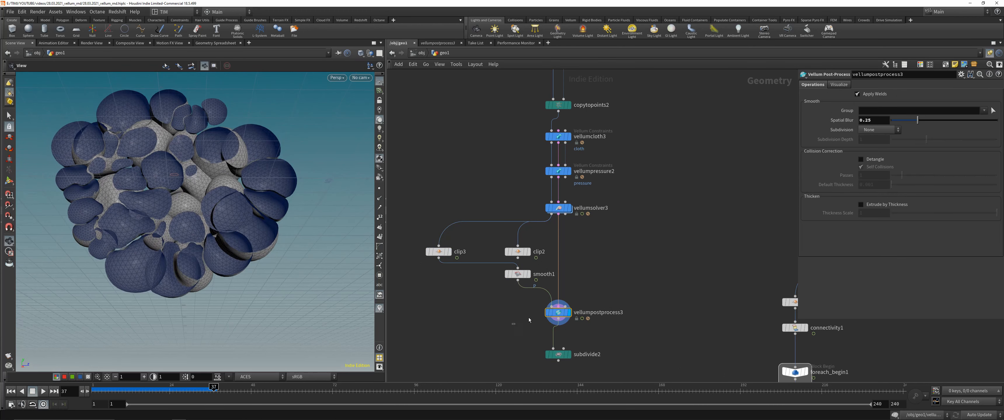
left_click(873, 208)
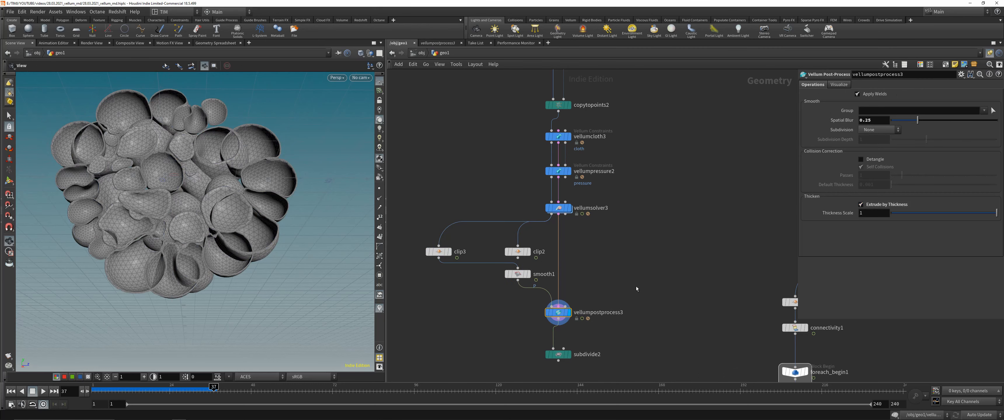
Display subdivide2 and orbit closely around the thickened, clipped spheres to examine the subdivided surface.
left_click_drag(513, 372, 608, 332)
key("r")
left_click_drag(251, 208, 161, 161)
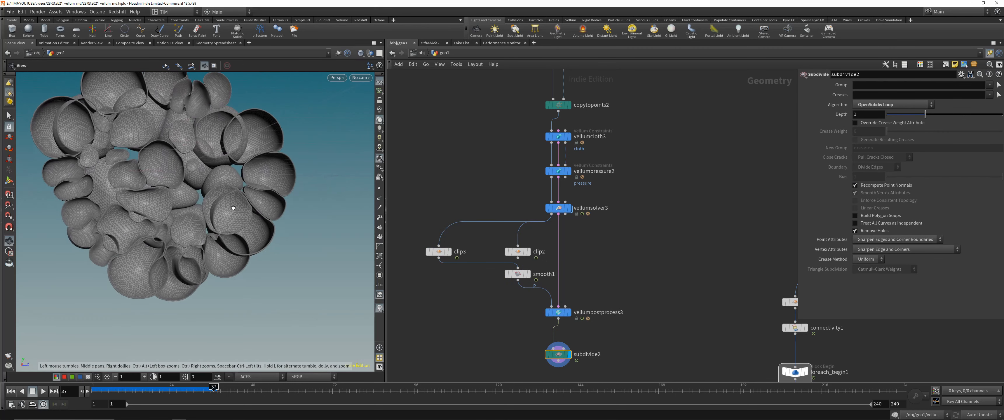
middle_click_drag(161, 161, 213, 249)
right_click_drag(213, 249, 249, 269)
middle_click_drag(249, 269, 235, 227)
left_click_drag(235, 227, 246, 256)
Reconnect clip2 to smooth1 in place of clip3 and inspect the subdivided result with the angled cut.
left_click(442, 252)
left_click(517, 258)
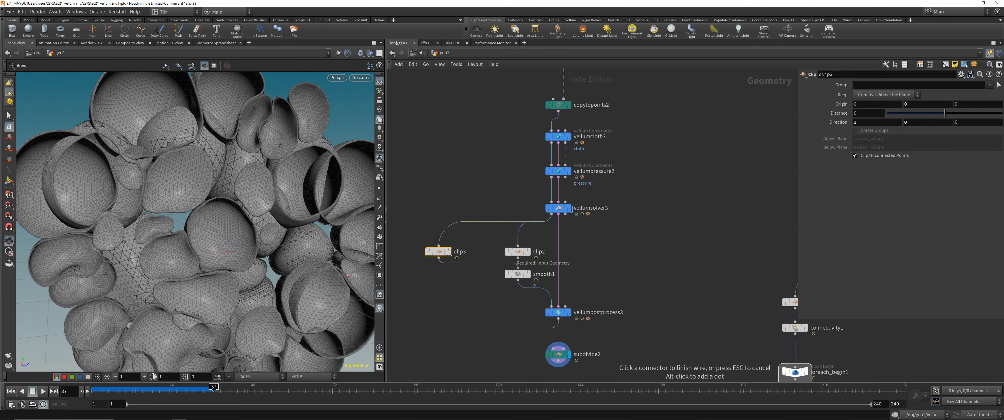
left_click_drag(238, 229, 284, 201)
scroll(296, 225, "up", 5)
middle_click_drag(527, 120, 517, 229)
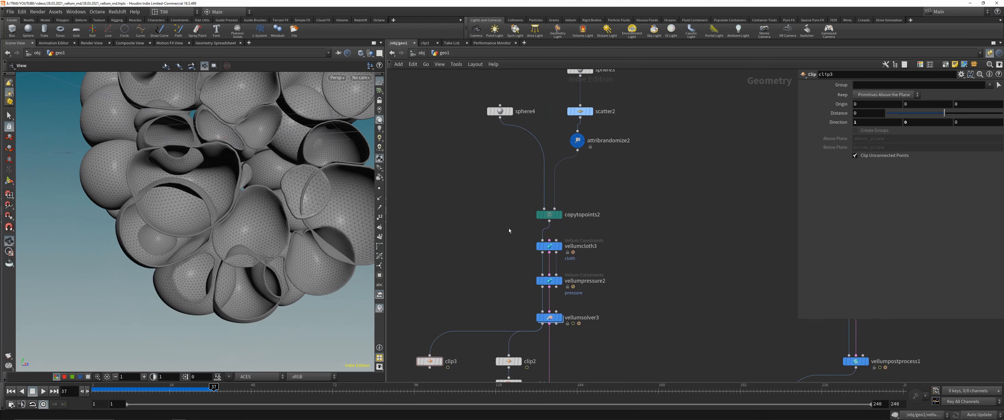
Display the spheres from copytopoints2 and reduce the Global Scale of attribrandomize2 to 0.71.
left_click_drag(566, 232, 510, 198)
key("r")
left_click_drag(187, 226, 234, 237)
middle_click_drag(467, 168, 459, 211)
mouse_move(184, 226)
left_mouse_down()
mouse_move(195, 211)
mouse_move(202, 231)
left_mouse_up()
middle_click_drag(459, 191, 444, 224)
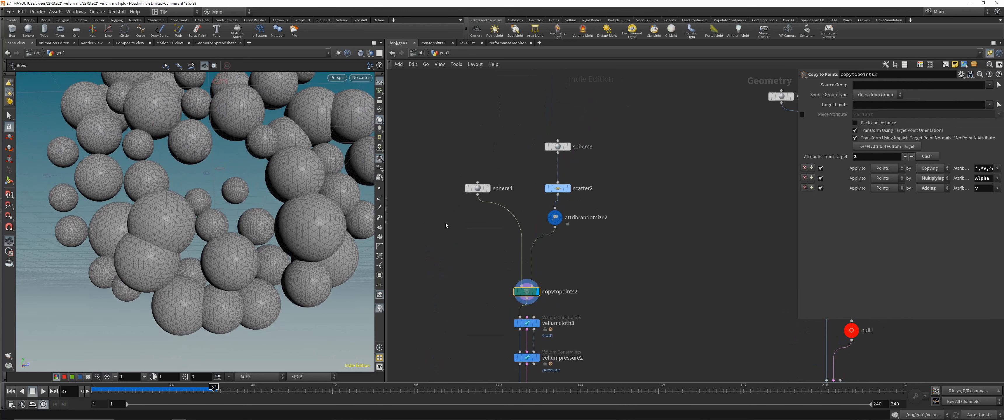
left_click(557, 188)
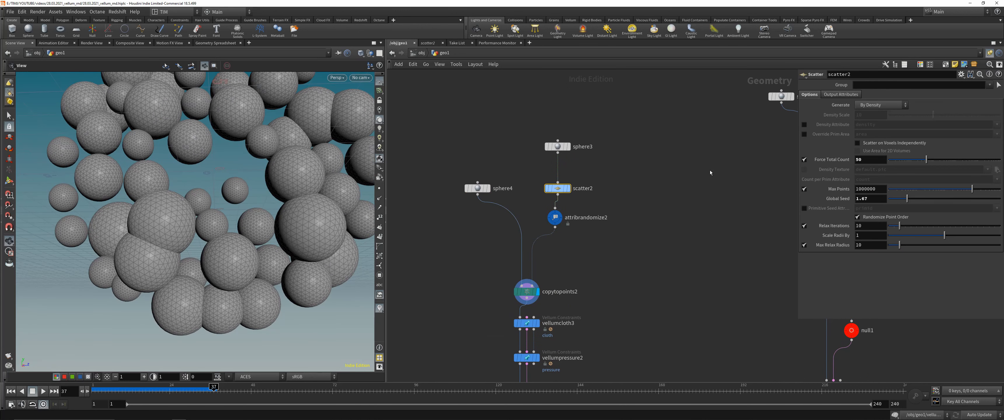
left_click(555, 218)
left_click_drag(898, 136, 894, 134)
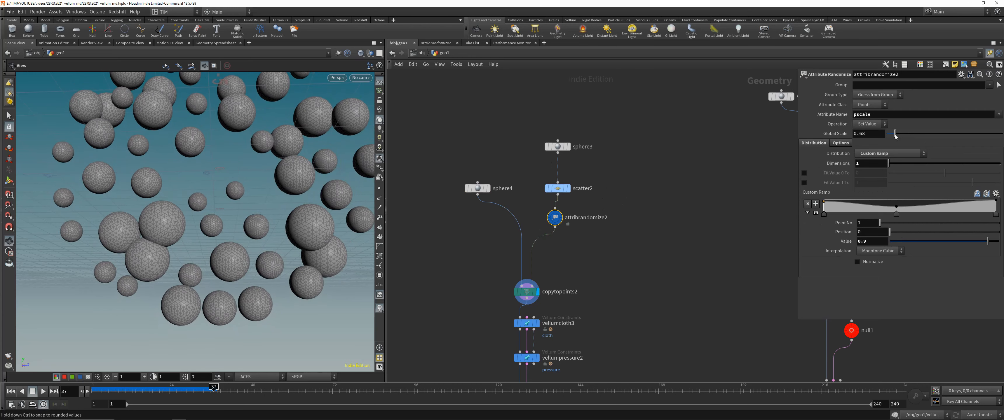
Step the display down through vellumcloth3 and vellumpressure2 to vellumsolver3 and simulate the smaller spheres from the first frame.
middle_click_drag(491, 228, 501, 115)
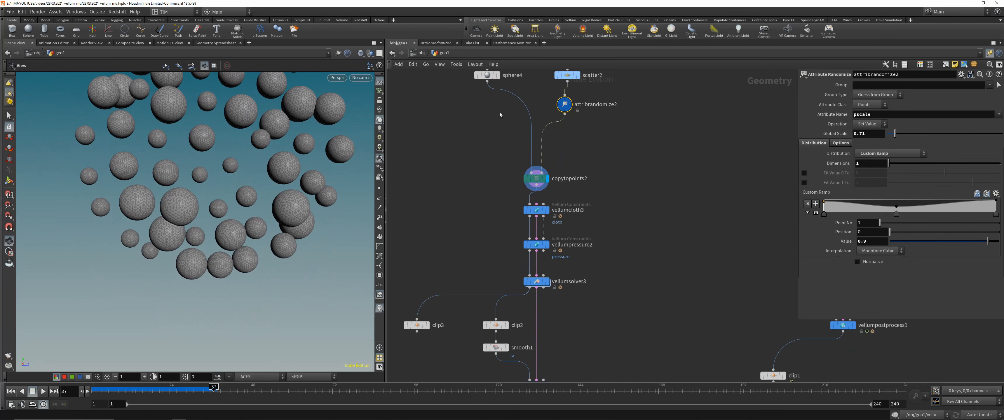
left_click(536, 210)
left_click(536, 244)
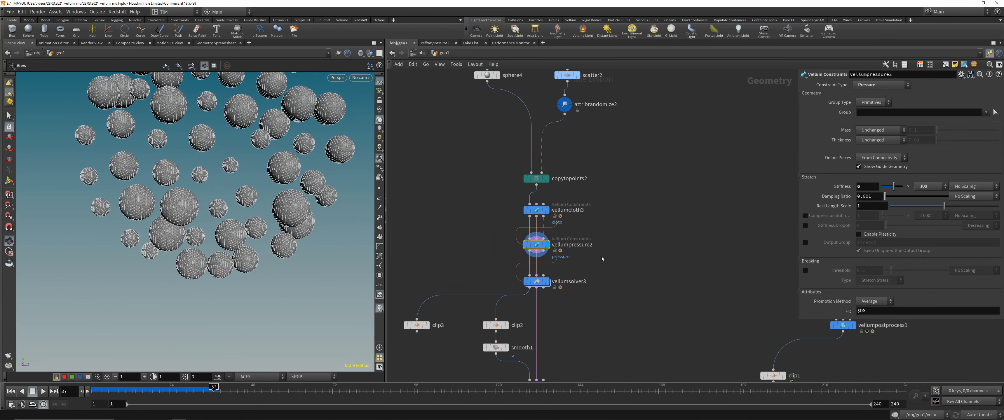
middle_click_drag(497, 266, 477, 187)
left_click(515, 202)
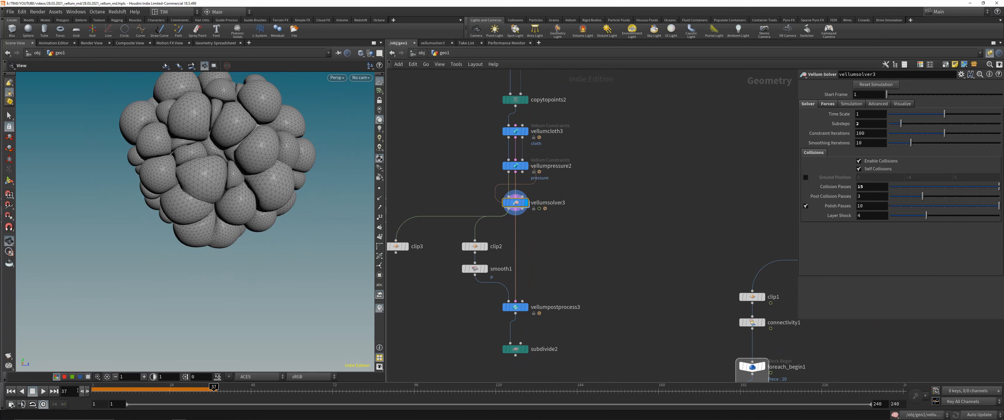
left_click(15, 392)
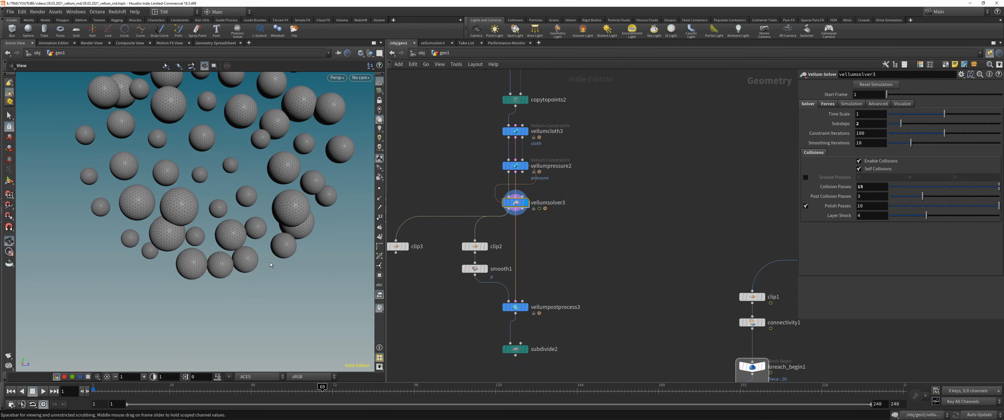
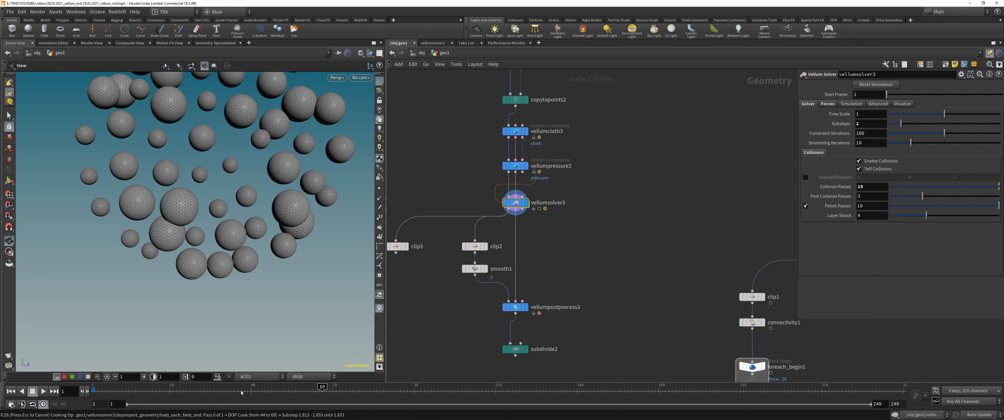
key("Escape")
Scrub the new simulation to frame 33 and frame the cluster in the viewport.
left_click_drag(164, 392, 203, 393)
right_click_drag(231, 143, 267, 62)
middle_click_drag(268, 78, 275, 108)
mouse_move(200, 390)
left_mouse_down()
mouse_move(135, 387)
mouse_move(200, 387)
left_mouse_up()
Display clip2 and smooth1 in turn, orbiting around the cut cluster at frame 33 to examine the smoothing.
left_click(486, 247)
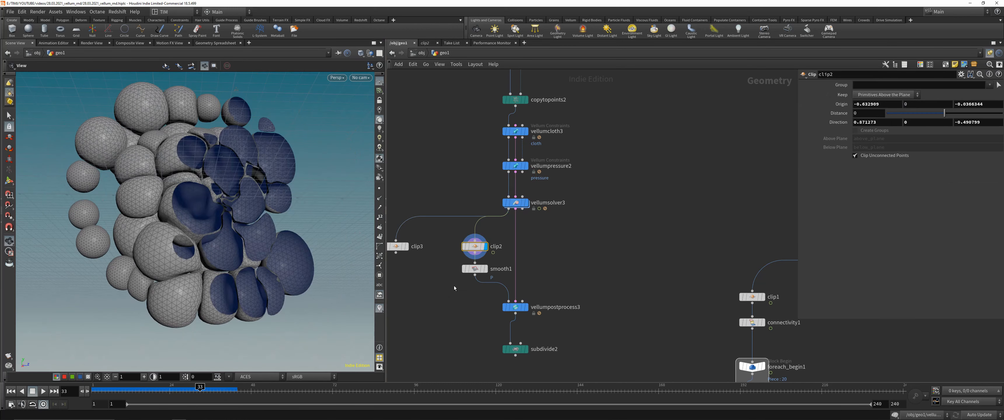
left_click(485, 269)
left_click_drag(280, 241, 237, 269)
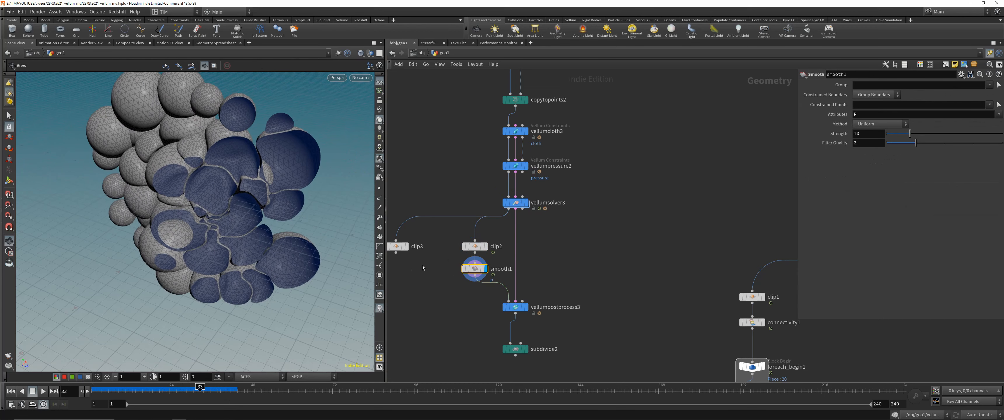
Display clip3 and wire its output into smooth1 in place of clip2.
left_click(406, 246)
middle_click_drag(405, 249, 423, 251)
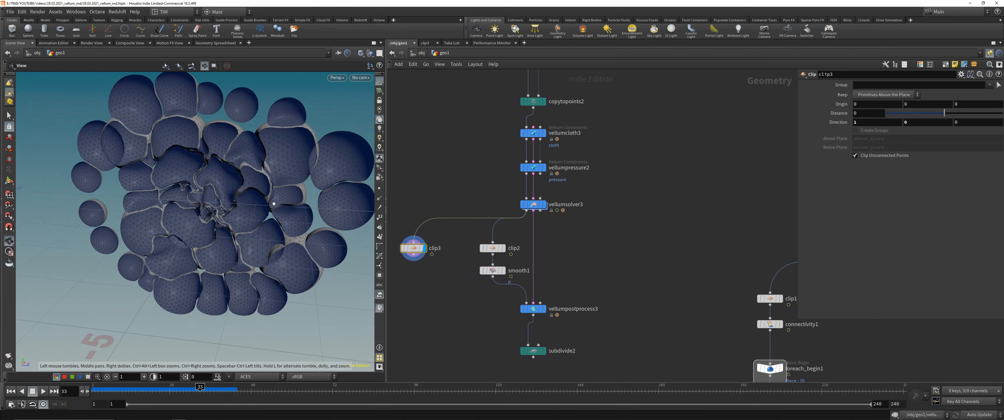
left_click_drag(274, 204, 265, 195)
left_click(413, 255)
left_click(492, 265)
left_click_drag(467, 290, 506, 265)
Display the newly clipped cluster through vellumpostprocess3 and on to subdivide2.
left_click(534, 309)
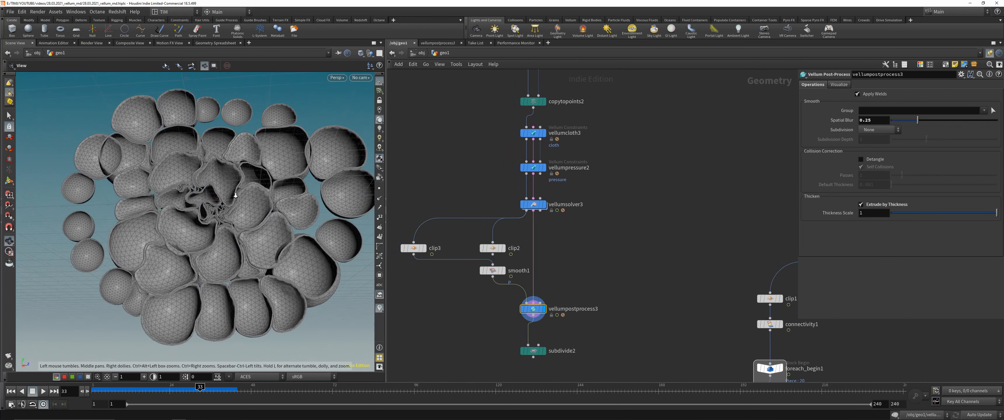
right_click_drag(236, 195, 253, 189)
left_click_drag(477, 364, 573, 332)
key("r")
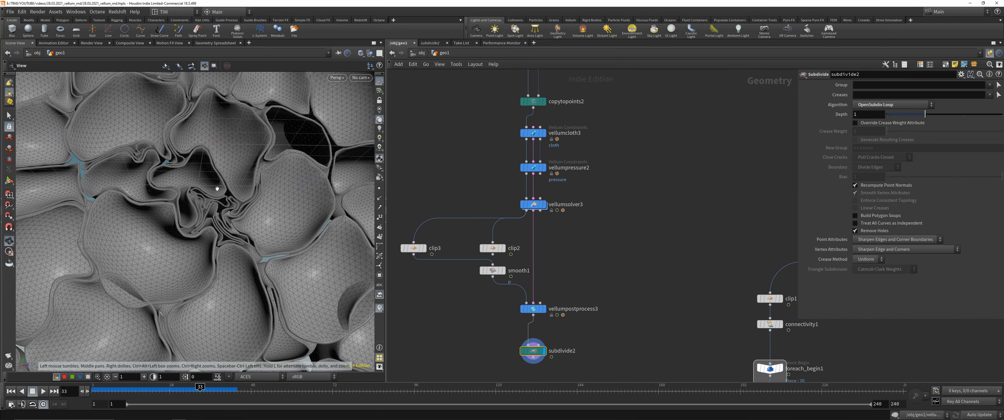
Examine the folds of the subdivide2 mesh up close, toggling wireframe shading and checking the collision settings of vellumsolver3.
mouse_move(217, 189)
right_mouse_down()
mouse_move(197, 184)
mouse_move(220, 225)
right_mouse_up()
key("w")
left_click_drag(219, 224, 216, 211)
key("w")
right_click_drag(217, 210, 216, 231)
left_click_drag(216, 232, 215, 211)
right_click_drag(215, 212, 163, 210)
left_click(533, 205)
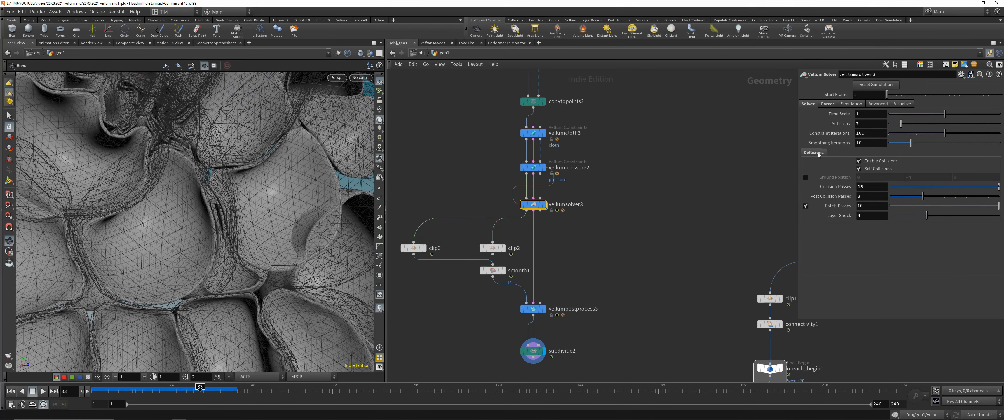
left_click(534, 350)
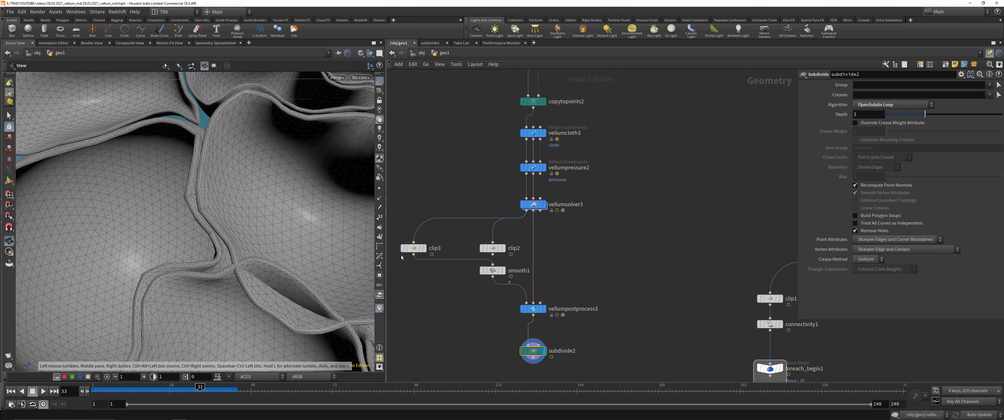
Display vellumsolver3 and scrub the simulation back to frame 1.
middle_click_drag(496, 202, 493, 216)
left_click(540, 217)
right_click_drag(217, 193, 181, 375)
left_click_drag(191, 390, 93, 390)
Examine the mesh density and spacing of the starting spheres from close up and from a distance.
right_click_drag(179, 218, 214, 259)
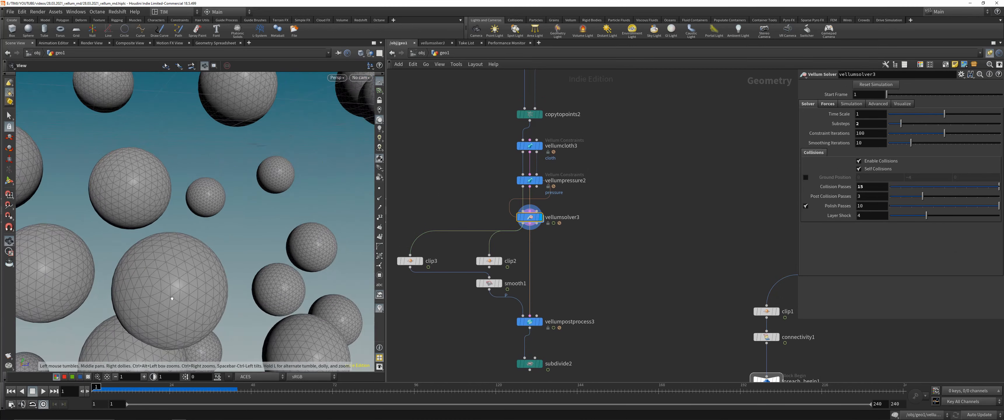
middle_click_drag(214, 259, 225, 204)
left_click_drag(225, 204, 157, 253)
right_click_drag(157, 253, 210, 128)
middle_click_drag(211, 129, 241, 197)
right_click_drag(241, 197, 202, 243)
left_click_drag(202, 243, 176, 256)
middle_click_drag(127, 284, 164, 247)
right_click_drag(164, 246, 135, 273)
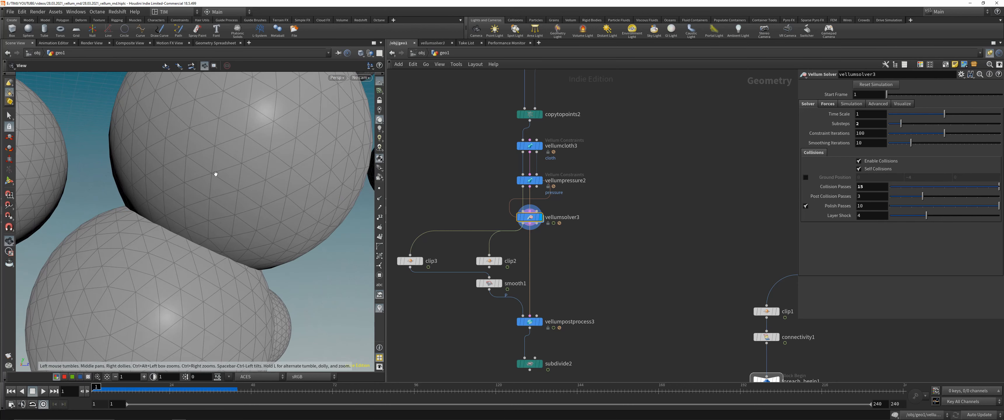
right_click_drag(216, 174, 273, 117)
middle_click_drag(272, 117, 224, 233)
left_click_drag(224, 233, 228, 167)
middle_click_drag(228, 168, 225, 210)
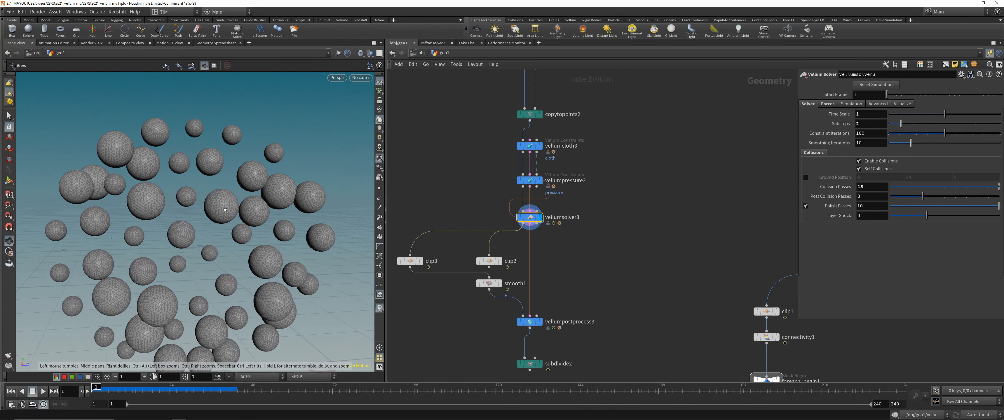
left_click_drag(225, 210, 234, 204)
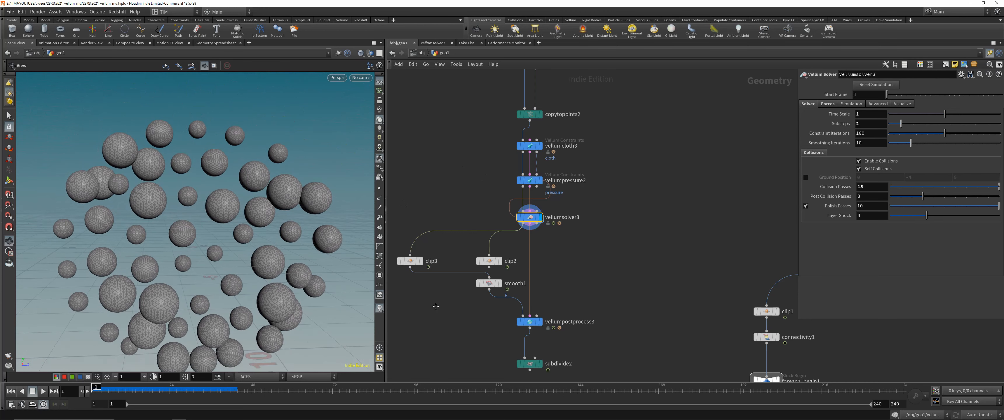
Scrub the simulation to frame 39 and display smooth1.
middle_click_drag(453, 175, 454, 143)
left_click(202, 390)
left_click_drag(214, 388, 221, 388)
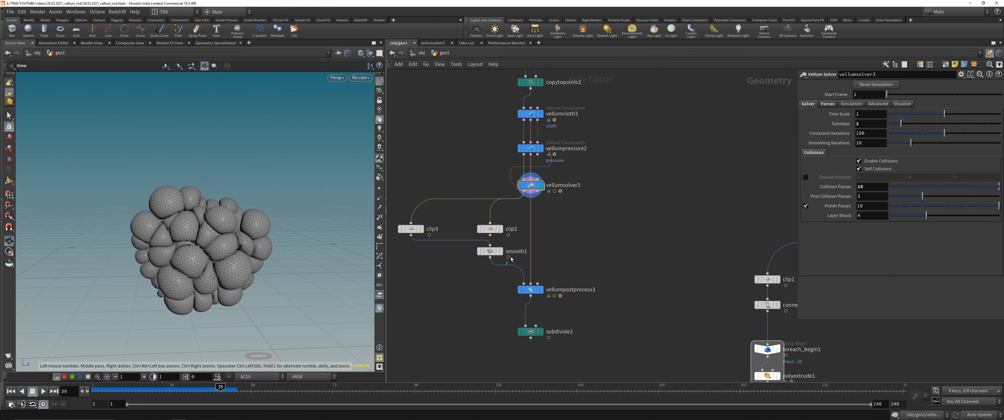
left_click(491, 251)
left_click(500, 252)
Display vellumpostprocess3 and subdivide2 in turn to view the thickened cut cluster at frame 39.
left_click(530, 290)
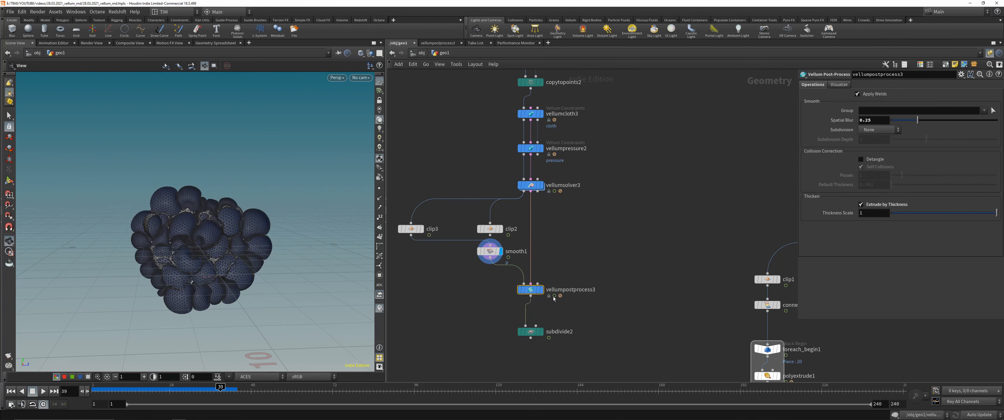
right_click_drag(200, 258, 228, 263)
left_click(541, 289)
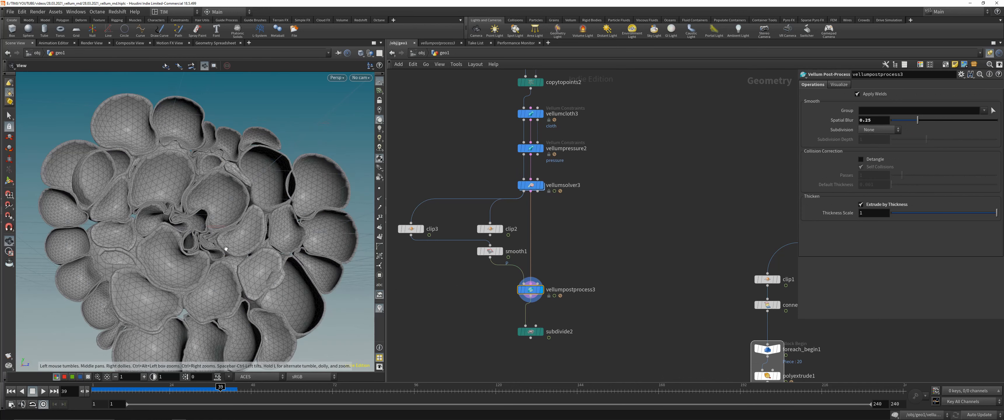
right_click_drag(218, 195, 246, 219)
middle_click_drag(245, 218, 247, 203)
left_click(530, 332)
left_click(540, 331)
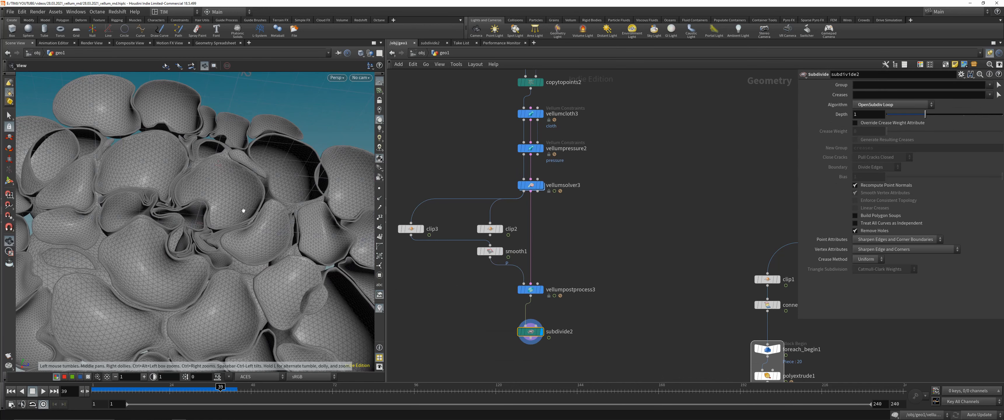
Try a Depth of 2 on subdivide2, then restore it to 1.
right_click_drag(179, 246, 238, 168)
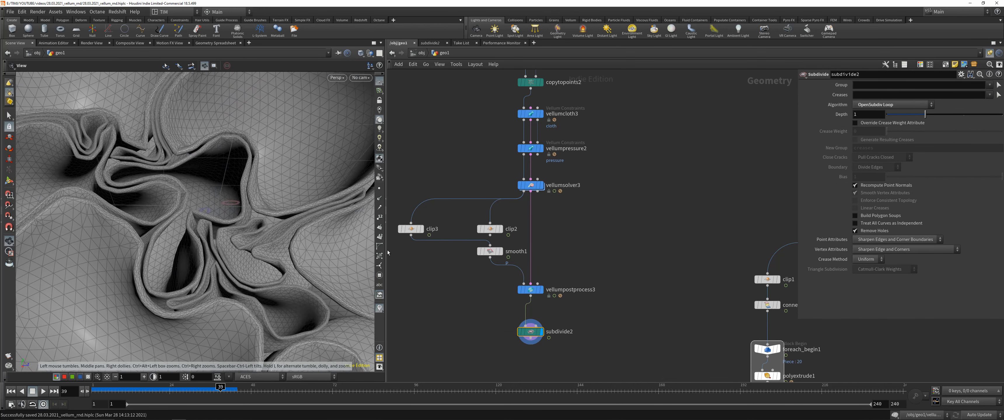
type("2")
key("Return")
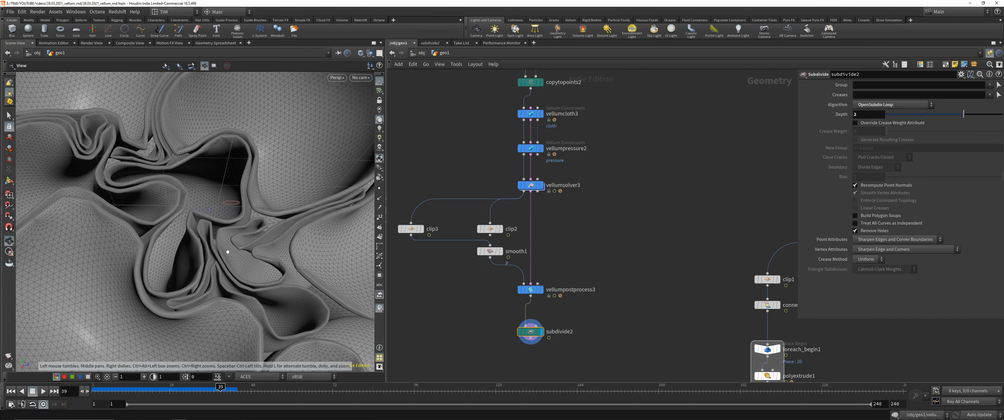
right_click_drag(232, 177, 253, 164)
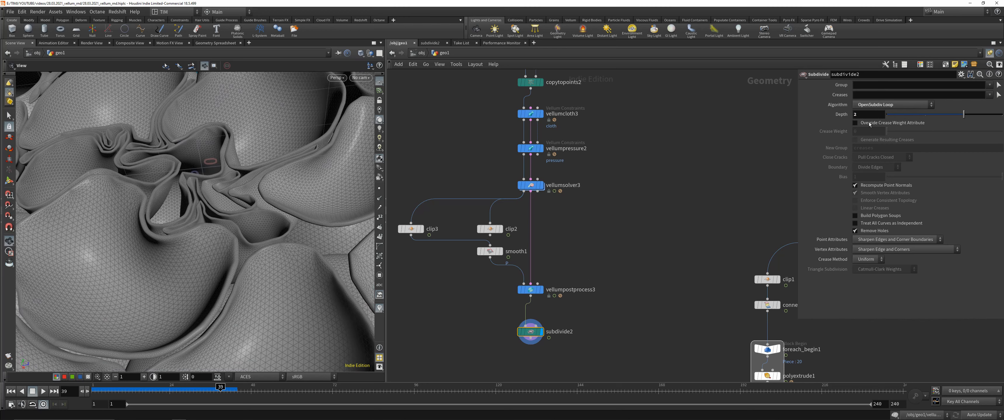
key("Return")
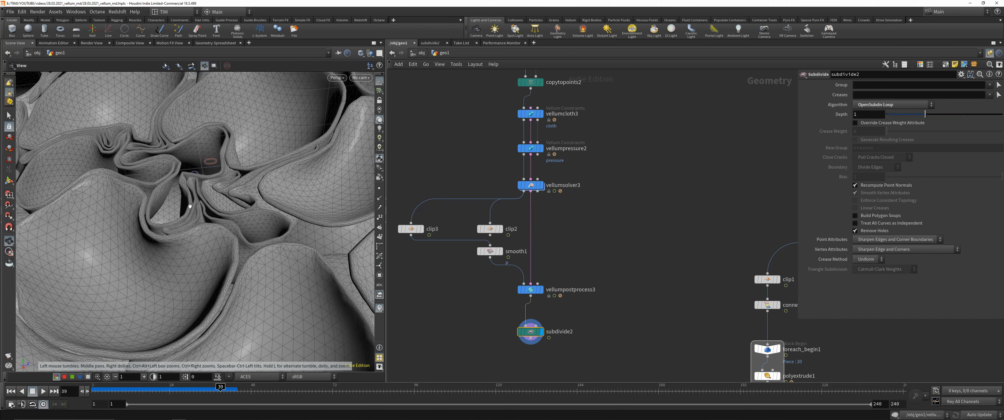
Display foreach_end1 in the other branch and examine its extruded folds from several distances.
right_click_drag(254, 187, 226, 218)
left_click_drag(227, 218, 257, 241)
middle_click_drag(623, 312, 513, 172)
left_click_drag(598, 328, 662, 286)
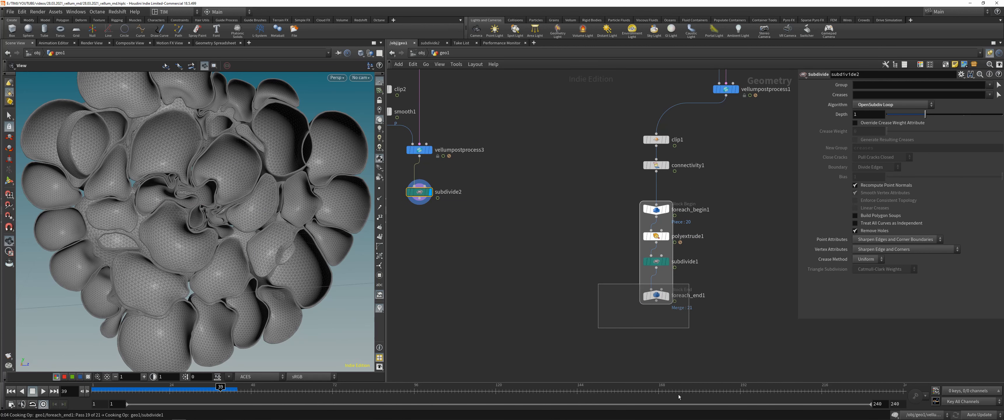
left_click_drag(274, 187, 198, 238)
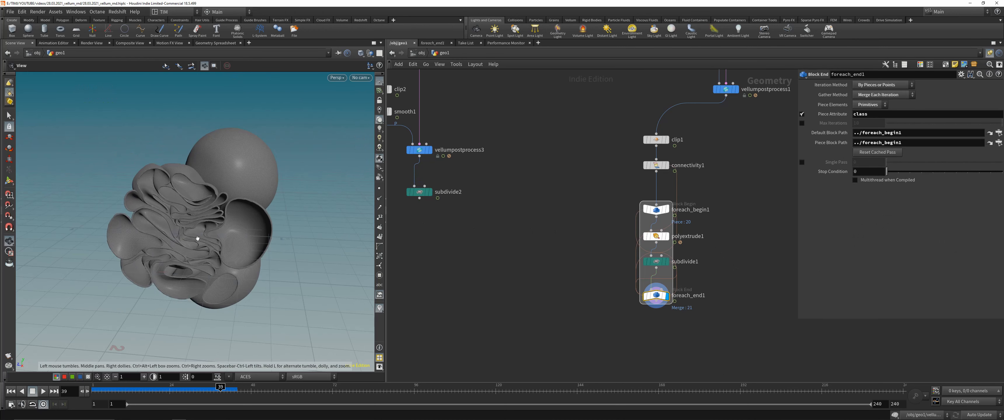
scroll(197, 239, "up", 5)
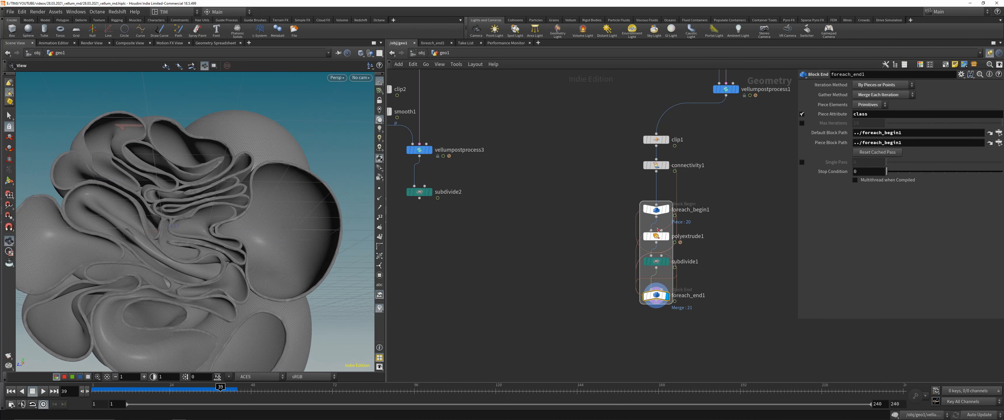
scroll(220, 230, "up", 6)
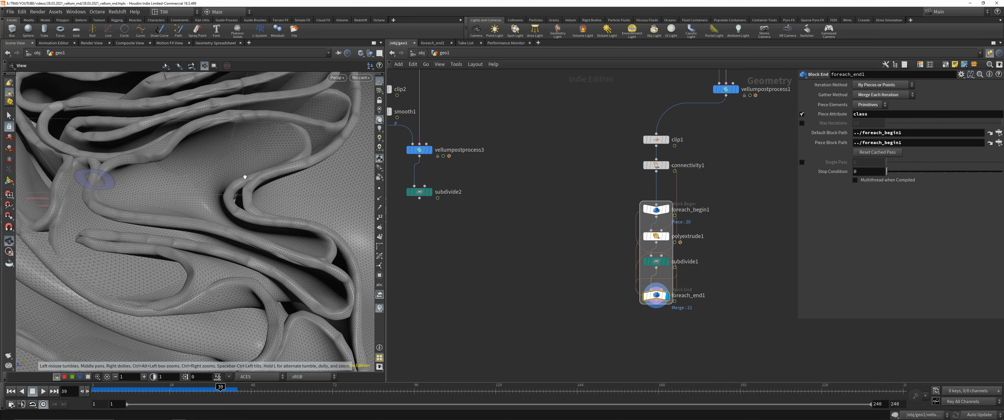
scroll(246, 207, "down", 8)
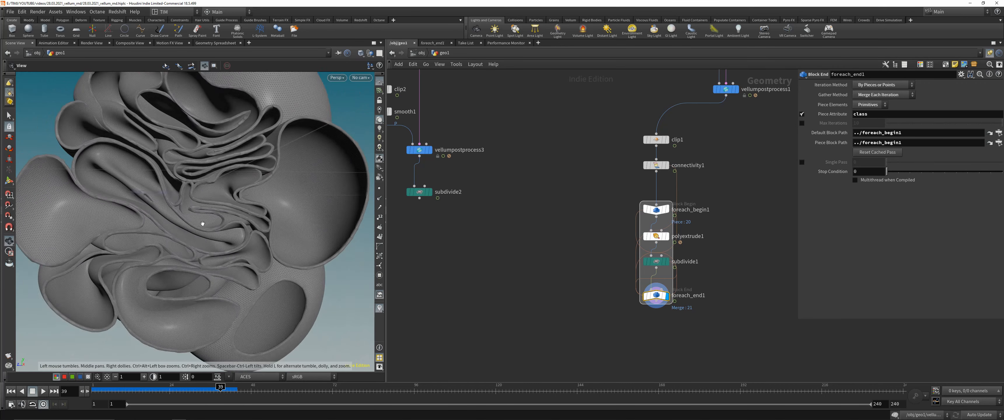
scroll(246, 241, "up", 5)
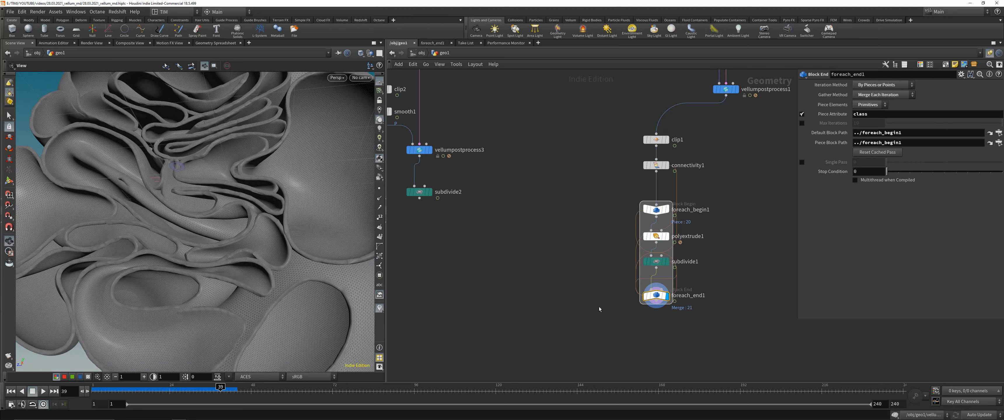
Add a VDB from Polygons node below foreach_end1, display it and set its Voxel Size to 0.0025.
key("f")
key("Tab")
type("vdb")
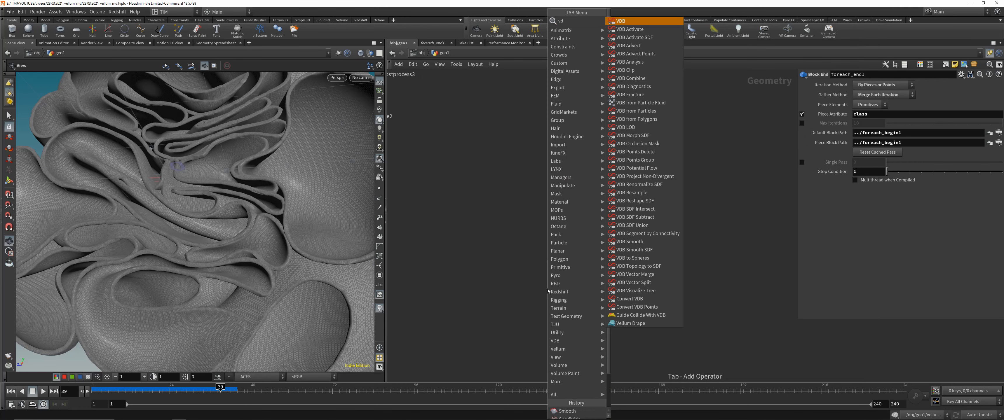
left_click(663, 118)
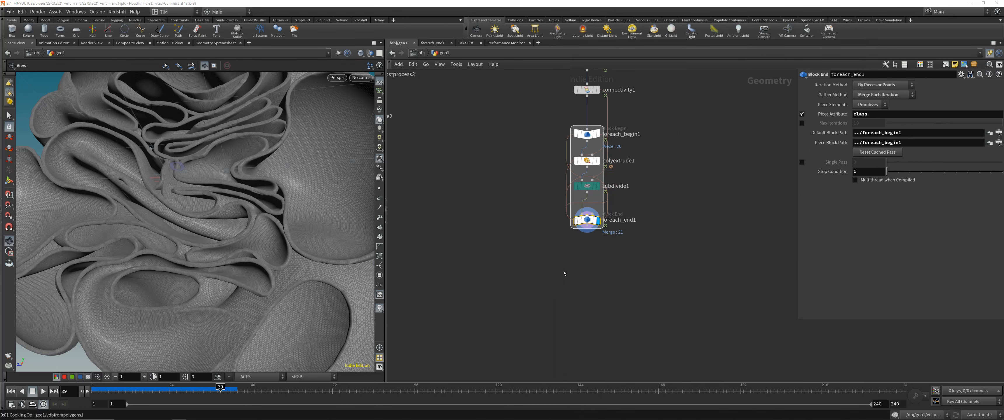
left_click(564, 271)
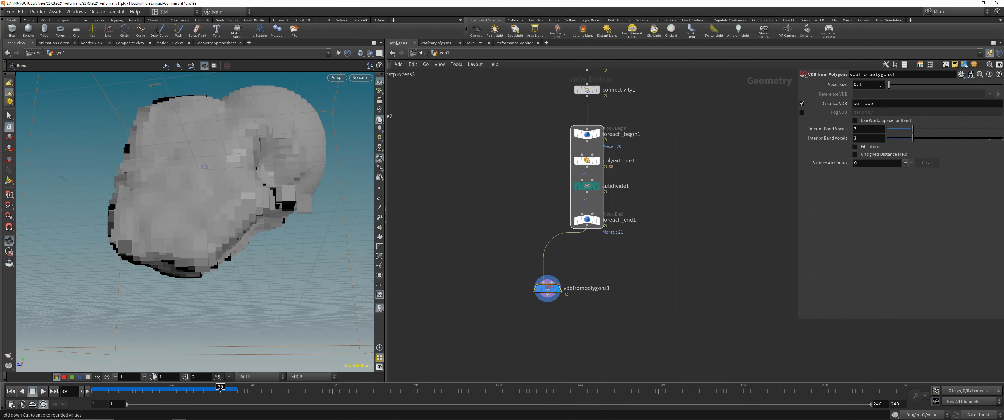
left_click(871, 87)
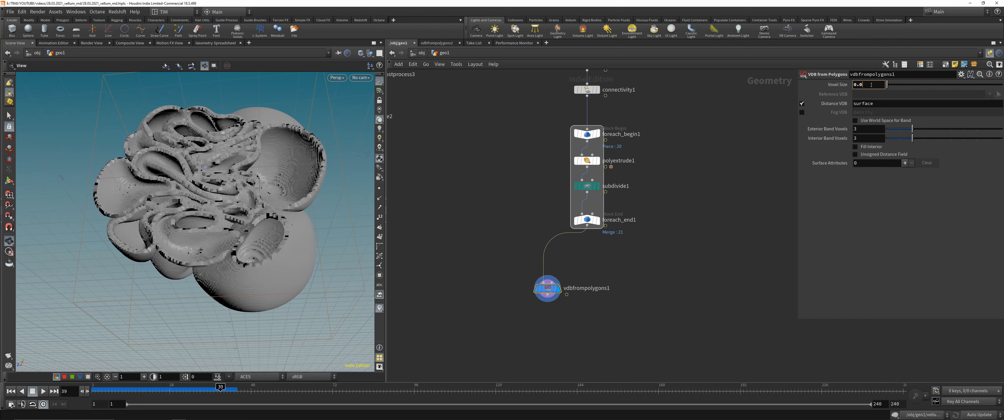
key("Return")
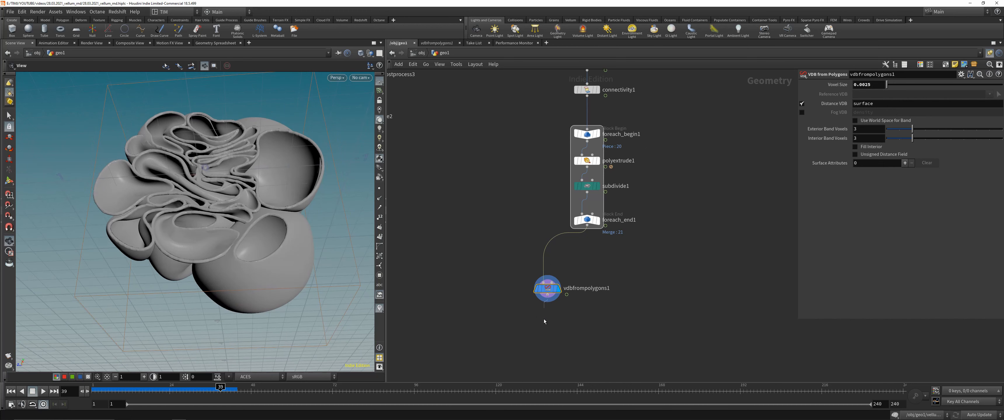
Add a VDB Smooth SDF node after vdbfrompolygons1, display it and set its Iterations to 10.
key("Tab")
type("vdb")
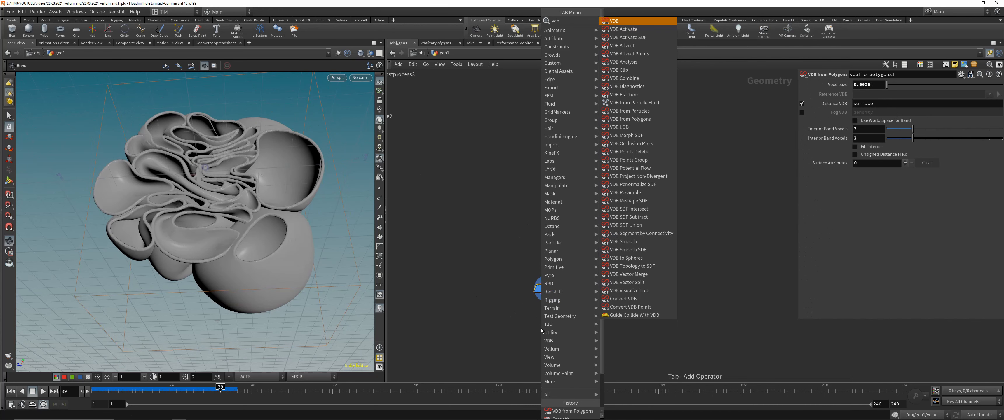
type("s")
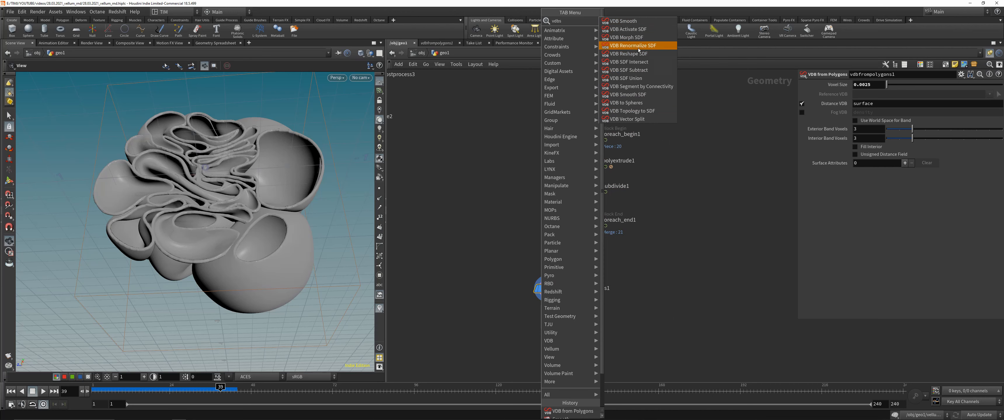
left_click(628, 95)
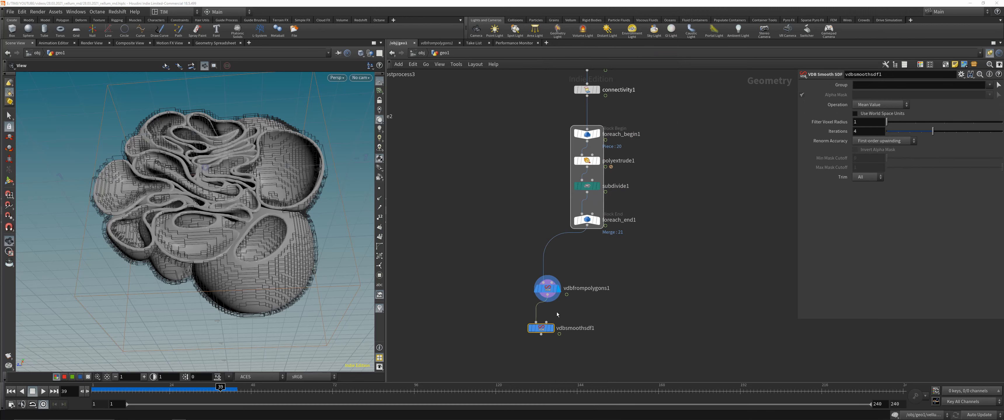
left_click(549, 328)
left_click_drag(546, 330, 550, 323)
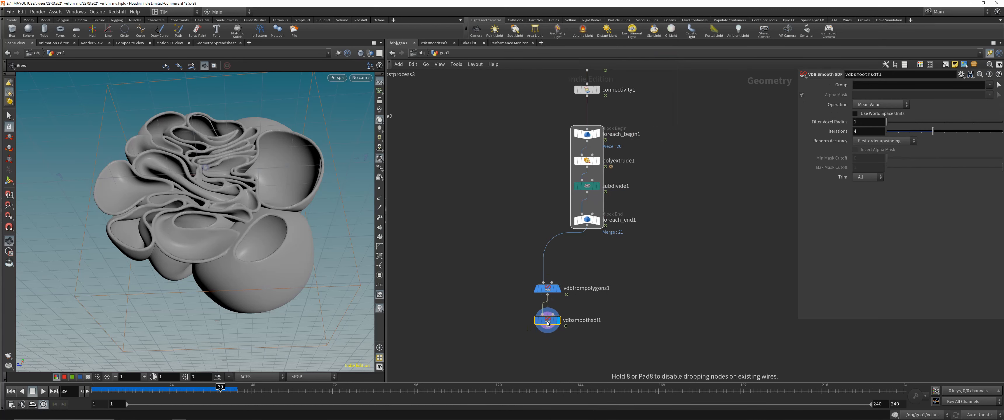
left_click(861, 129)
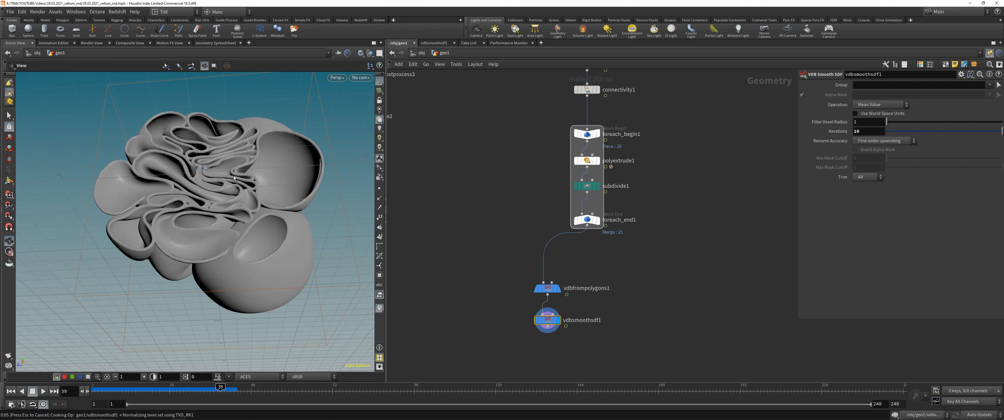
left_click_drag(273, 195, 360, 220)
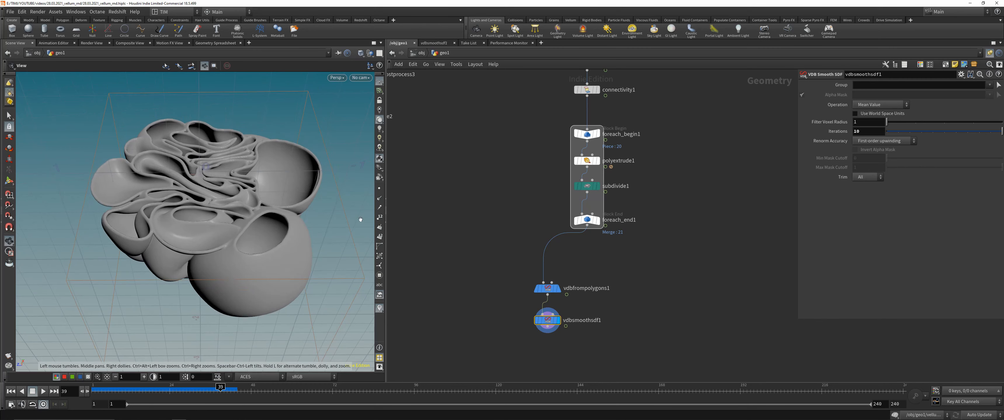
key("Tab")
type("co")
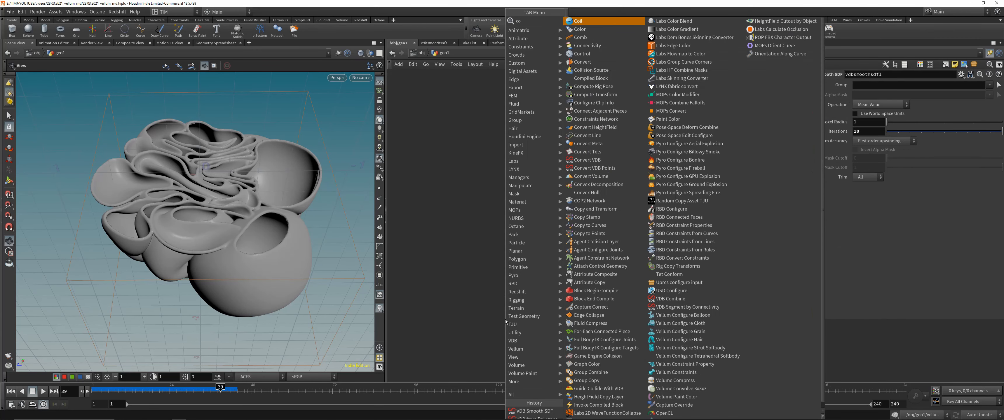
key("BackSpace")
key("BackSpace")
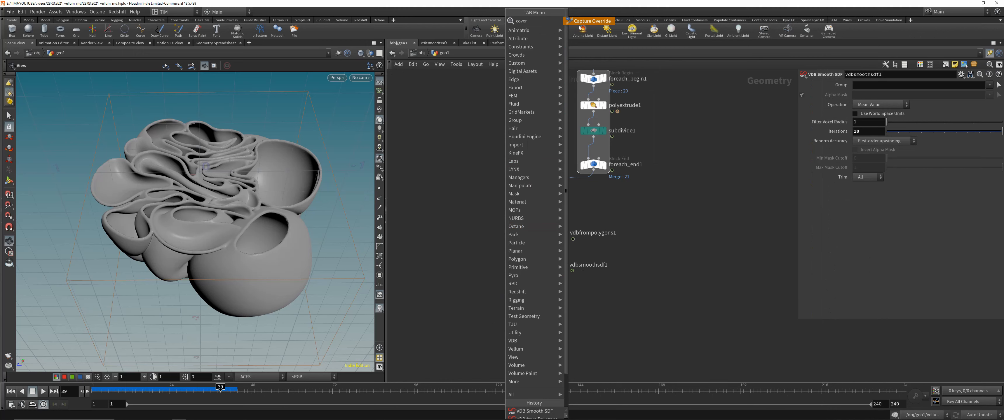
key("Escape")
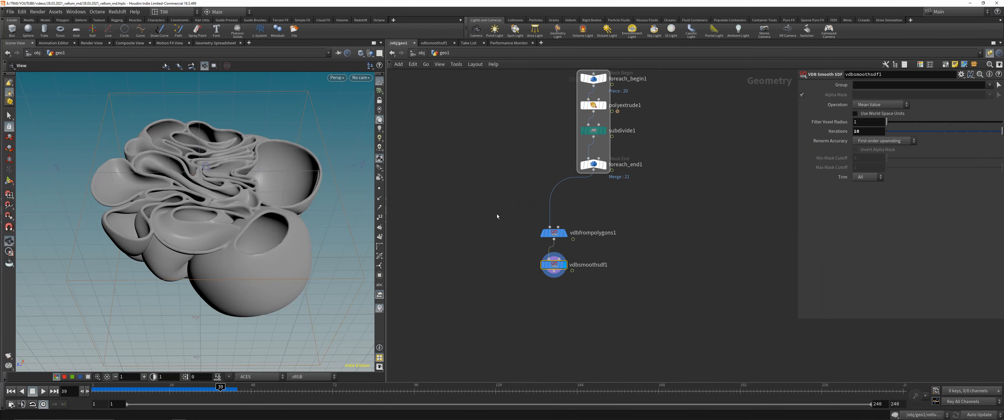
Add a Convert VDB node below vdbsmoothsdf1, wire it in, display it and set it to convert to Polygons.
key("Tab")
type("cv")
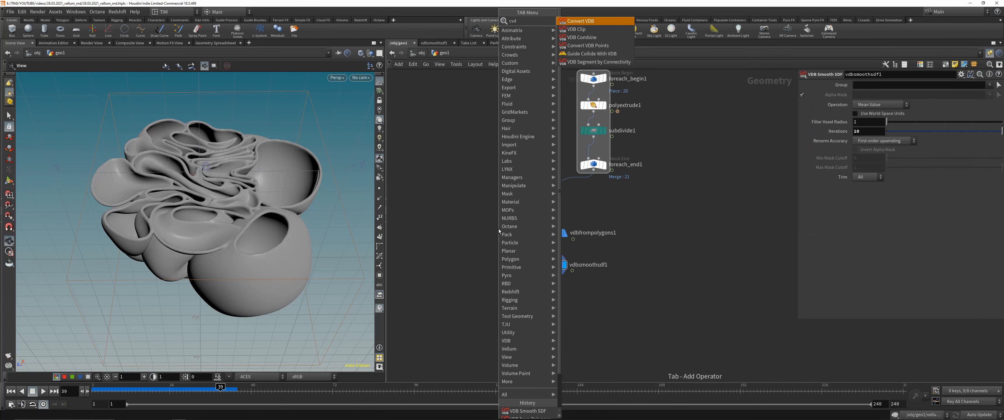
left_click(578, 21)
left_click(505, 319)
left_click_drag(554, 271, 498, 313)
left_click(515, 319)
left_click(880, 98)
left_click(869, 112)
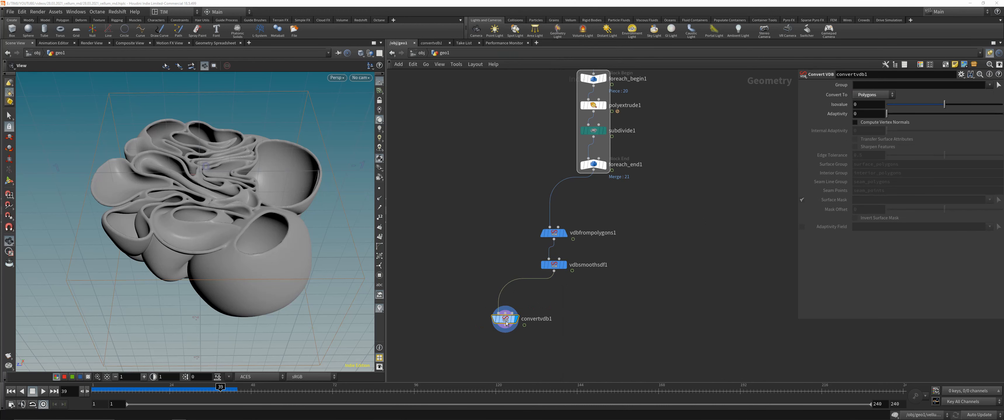
left_click_drag(514, 317, 563, 291)
Examine the converted polygon mesh's folds and merged ridges up close from several angles.
right_click_drag(234, 141, 249, 154)
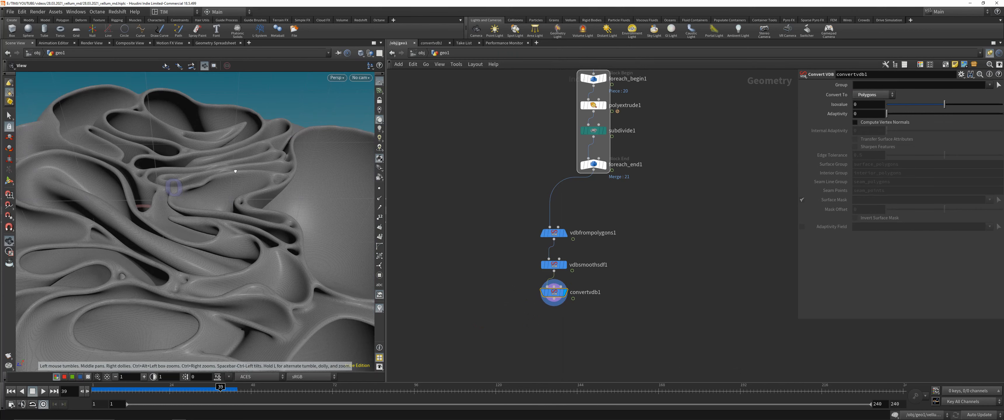
left_click_drag(250, 132, 251, 152)
right_click_drag(251, 152, 246, 117)
right_click_drag(242, 191, 212, 187)
left_click_drag(212, 187, 280, 238)
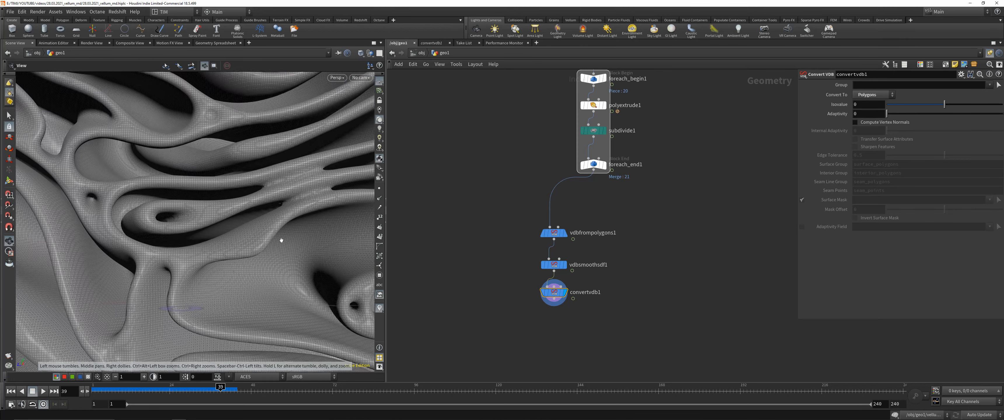
right_click_drag(281, 239, 165, 276)
left_click_drag(165, 276, 264, 172)
right_click_drag(264, 173, 179, 289)
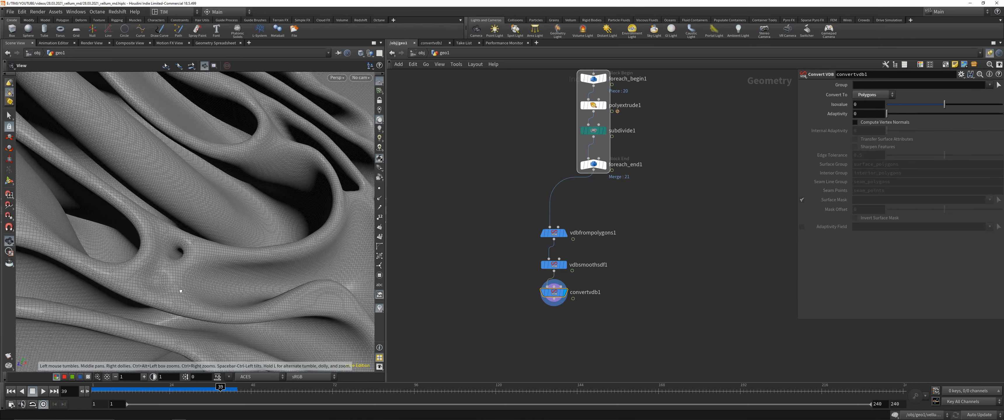
right_click_drag(188, 227, 168, 123)
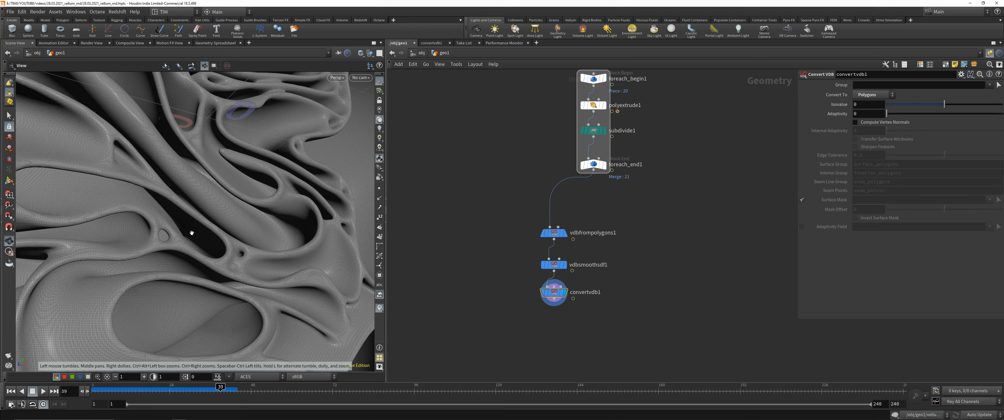
Examine the convertvdb1 mesh up close and as a whole, toggling between wireframe and shaded display.
left_click_drag(168, 123, 133, 253)
mouse_move(132, 253)
right_mouse_down()
mouse_move(183, 176)
mouse_move(121, 265)
right_mouse_up()
middle_click_drag(121, 265, 145, 232)
key("w")
left_click_drag(144, 232, 158, 218)
key("w")
right_click_drag(158, 218, 240, 164)
left_click_drag(240, 164, 222, 213)
right_click_drag(222, 212, 237, 224)
left_click_drag(237, 224, 224, 220)
middle_click_drag(224, 219, 243, 198)
right_click_drag(243, 197, 265, 172)
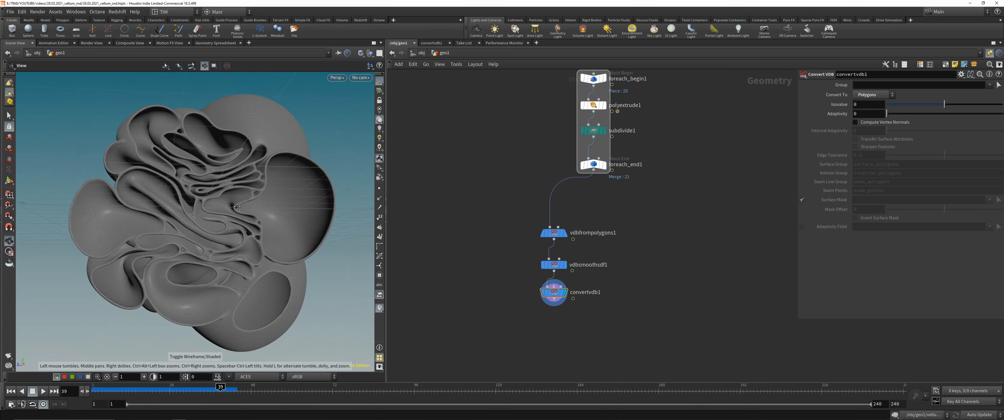
middle_click_drag(265, 171, 254, 170)
Display the vellumpostprocess2 result in the neighbouring network branch and scrub the timeline to frame 11.
scroll(453, 233, "up", 1)
scroll(569, 236, "down", 4)
middle_click_drag(638, 201, 656, 322)
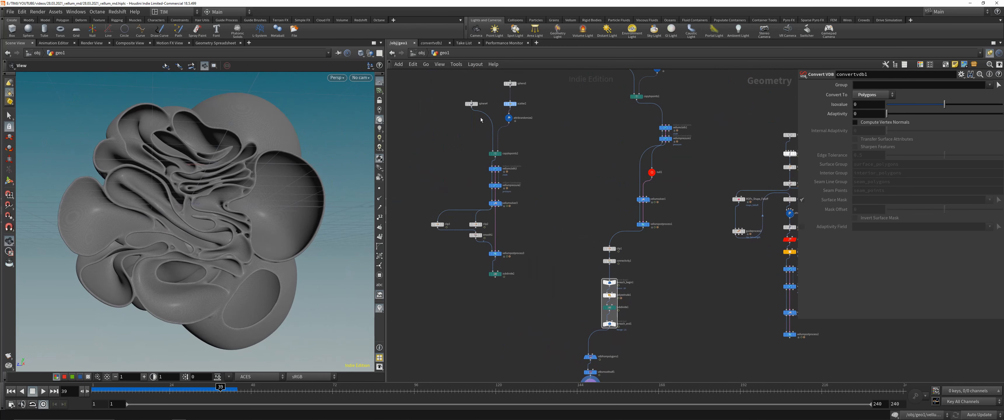
scroll(632, 243, "up", 1)
middle_click_drag(633, 243, 544, 220)
scroll(712, 267, "down", 2)
middle_click_drag(712, 267, 507, 233)
left_click_drag(450, 314, 606, 104)
middle_click_drag(627, 169, 612, 231)
left_click(613, 231)
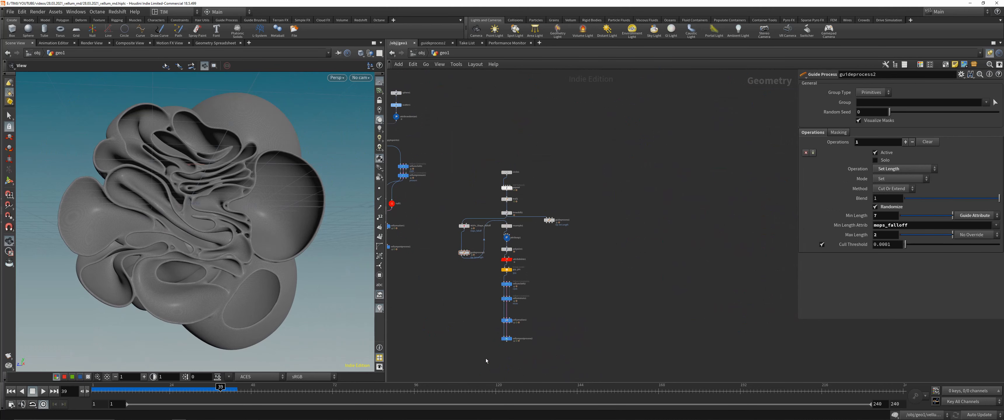
left_click_drag(454, 354, 536, 330)
key("r")
left_click_drag(221, 390, 106, 390)
middle_click_drag(198, 170, 217, 243)
right_click_drag(217, 242, 206, 273)
middle_click_drag(228, 282, 221, 238)
Move the four nodes at the head of the vellumpostprocess2 branch, circle through smooth, upward away from the rest.
scroll(555, 258, "up", 3)
middle_click_drag(550, 260, 579, 220)
scroll(579, 219, "down", 3)
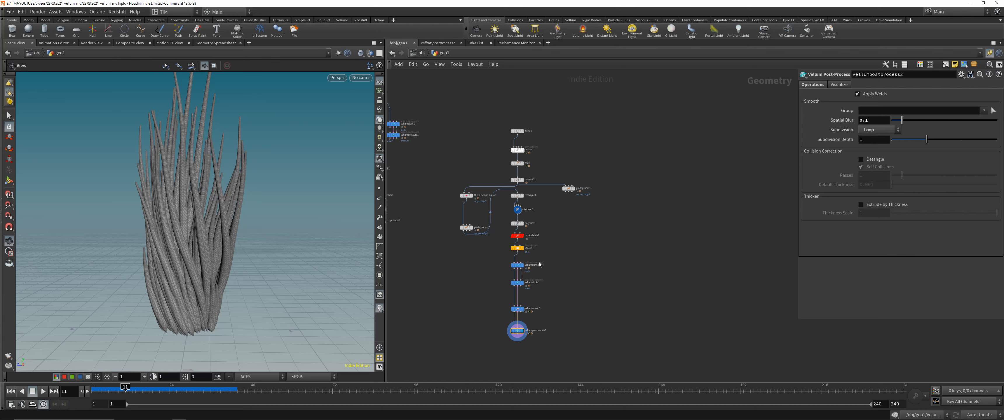
scroll(463, 194, "up", 5)
scroll(609, 210, "down", 4)
middle_click_drag(666, 231, 621, 214)
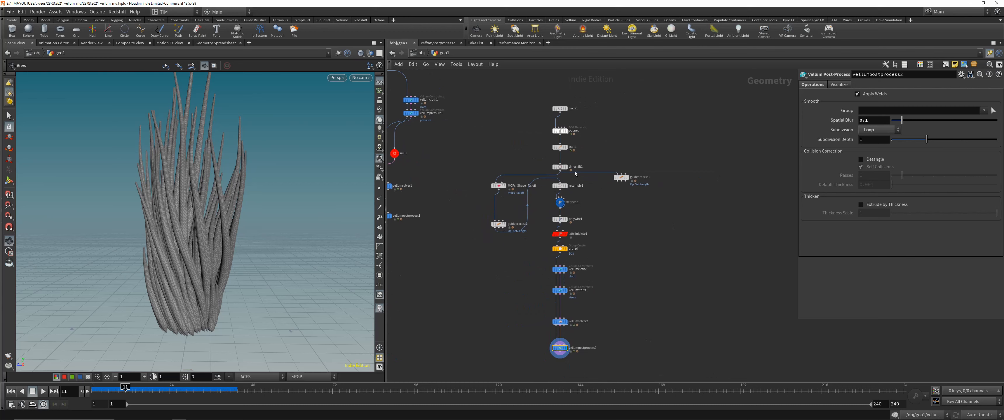
left_click_drag(536, 102, 560, 139)
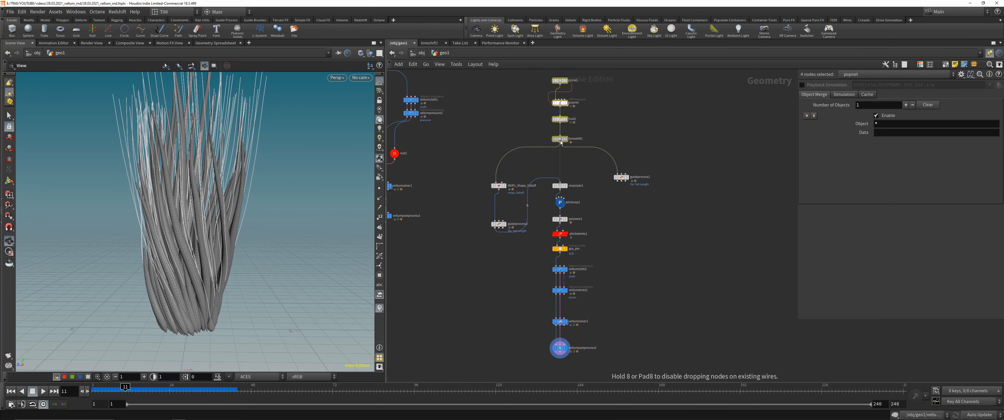
left_click(631, 210)
Add a Circle node in empty network space, display it and return to the first frame.
middle_click_drag(631, 210, 556, 218)
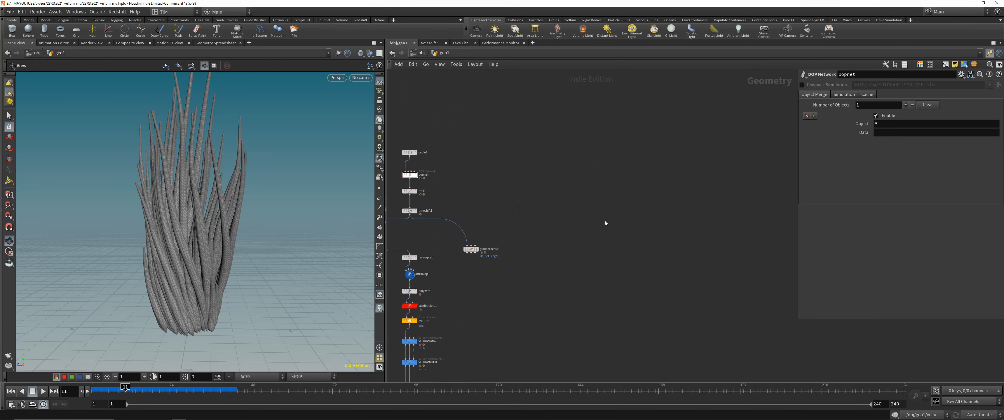
key("Tab")
type("line")
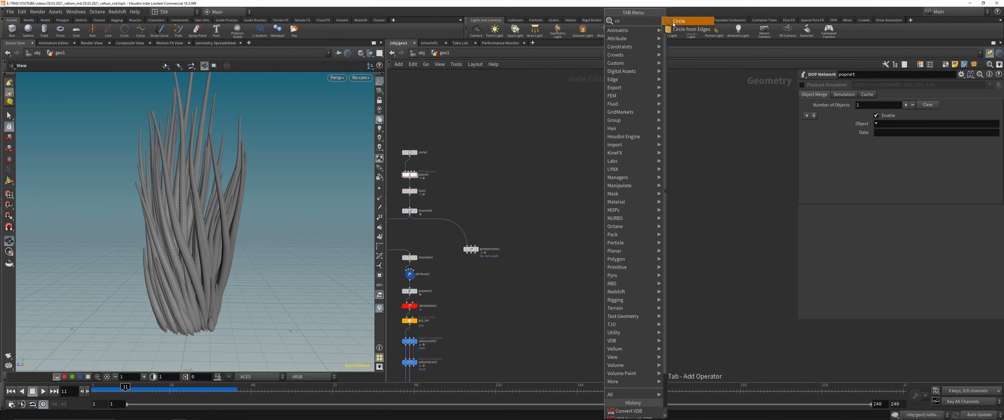
left_click(675, 20)
left_click(615, 151)
left_click_drag(588, 195, 662, 134)
key("r")
left_click_drag(236, 222, 246, 258)
key("ctrl+Up")
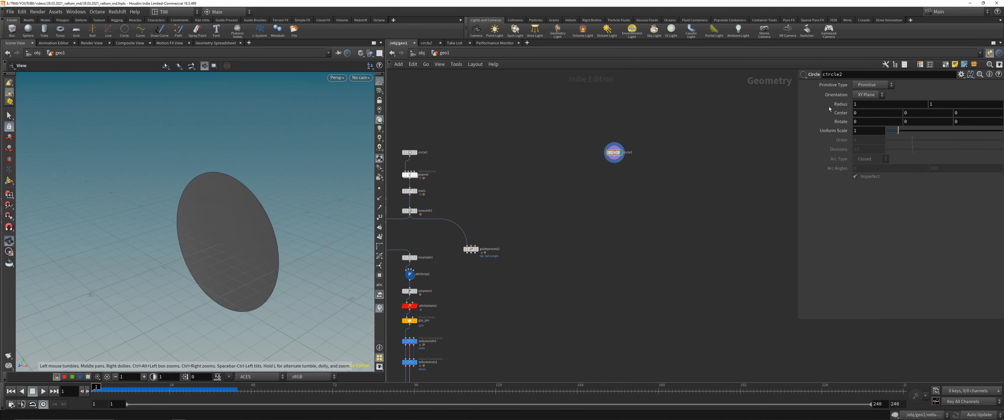
Set the new circle's orientation to ZX Plane and its primitive type to Polygon.
left_click(874, 96)
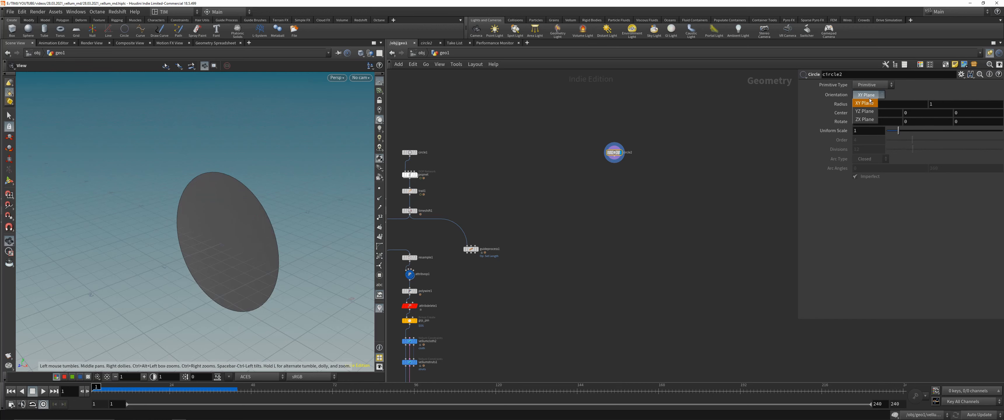
left_click(865, 119)
scroll(280, 213, "up", 3)
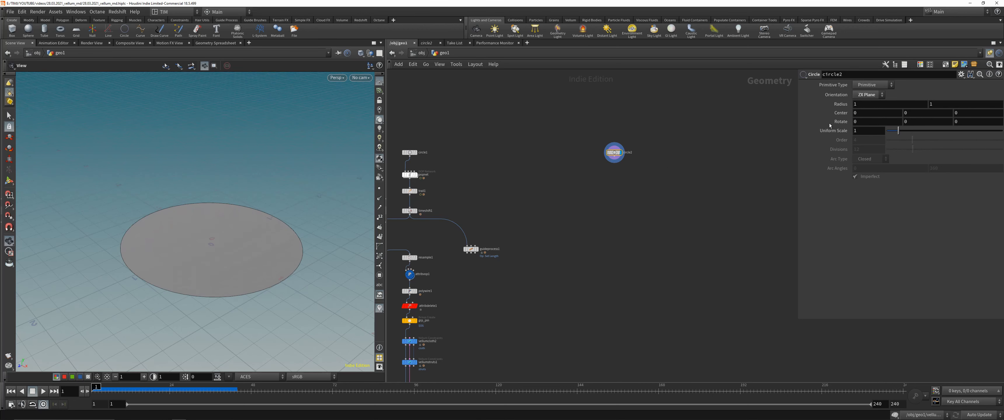
left_click(858, 102)
left_click_drag(222, 225, 218, 233)
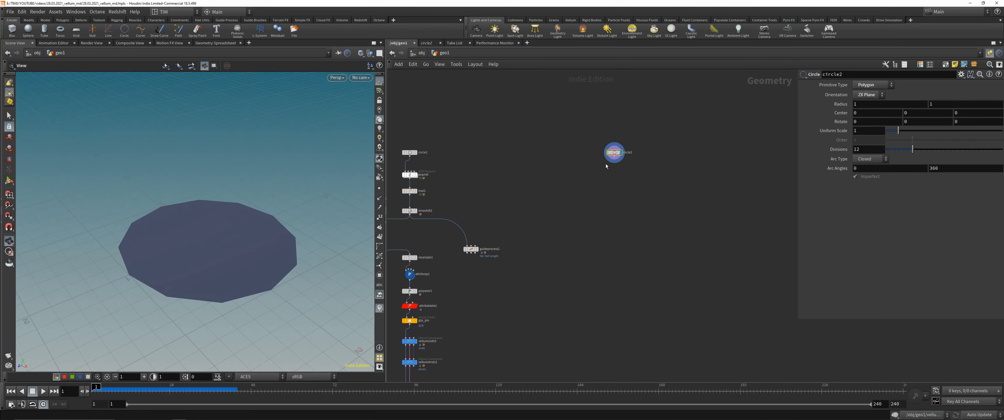
Add a POP Network below the new circle, wire the circle into its first input and display it.
scroll(605, 164, "up", 2)
middle_click_drag(469, 191, 478, 219)
left_click(627, 181)
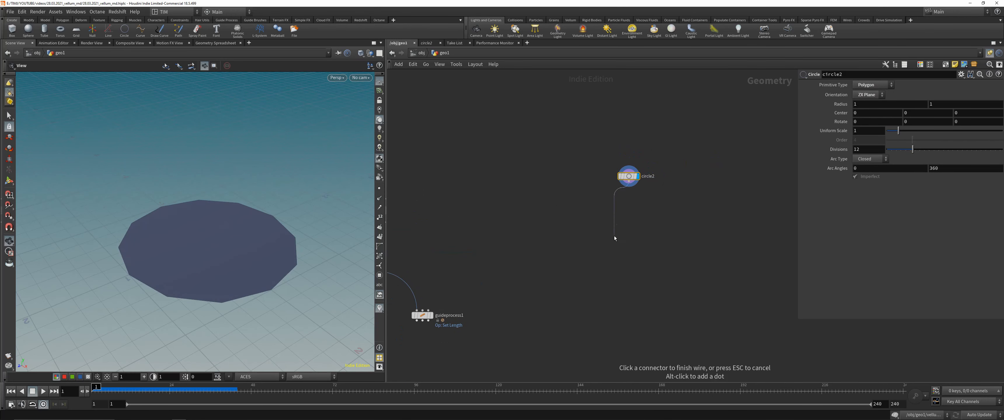
key("Tab")
type("pop")
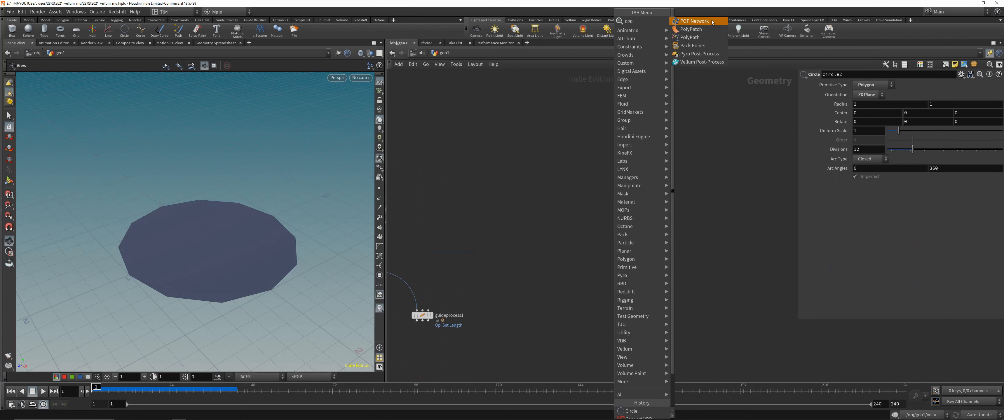
key("Return")
left_click(614, 236)
left_click(623, 236)
left_click_drag(614, 236, 629, 214)
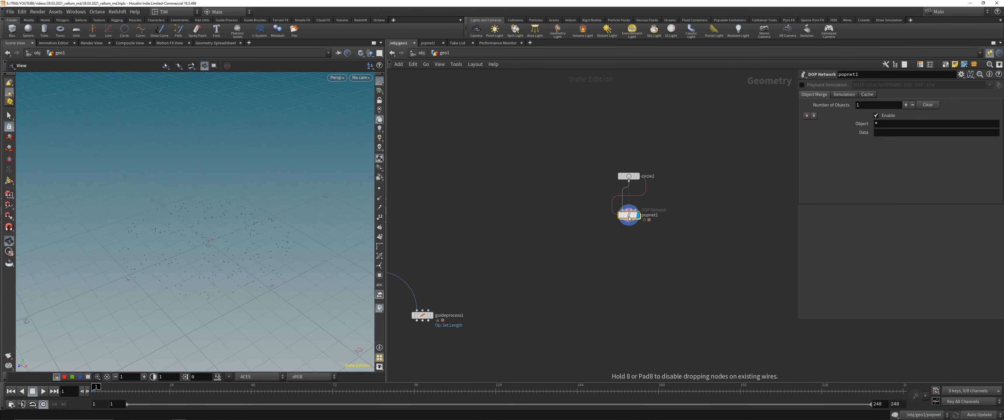
right_click_drag(178, 257, 180, 260)
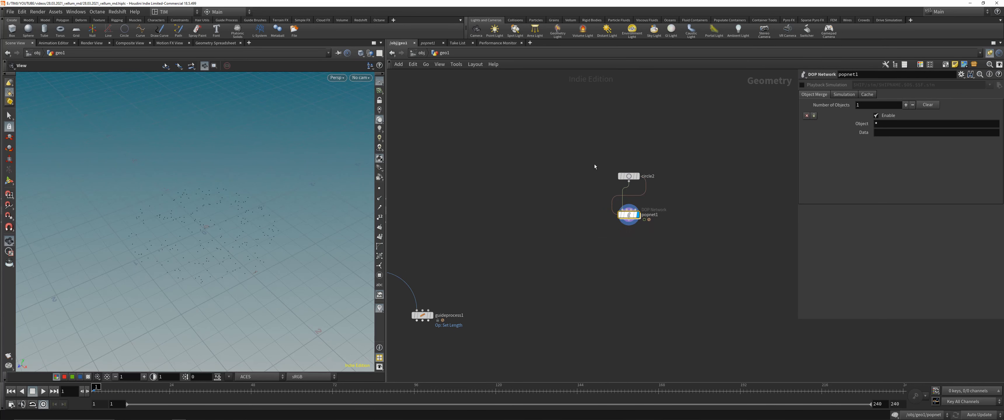
Set the new circle's uniform scale to 0.35 and reselect the POP network.
left_click(629, 176)
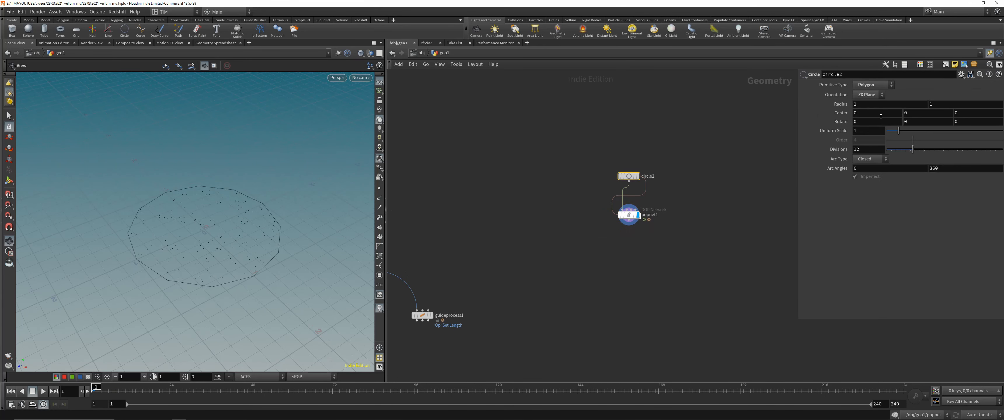
left_click(863, 130)
type("0.35")
key("Return")
left_click(629, 215)
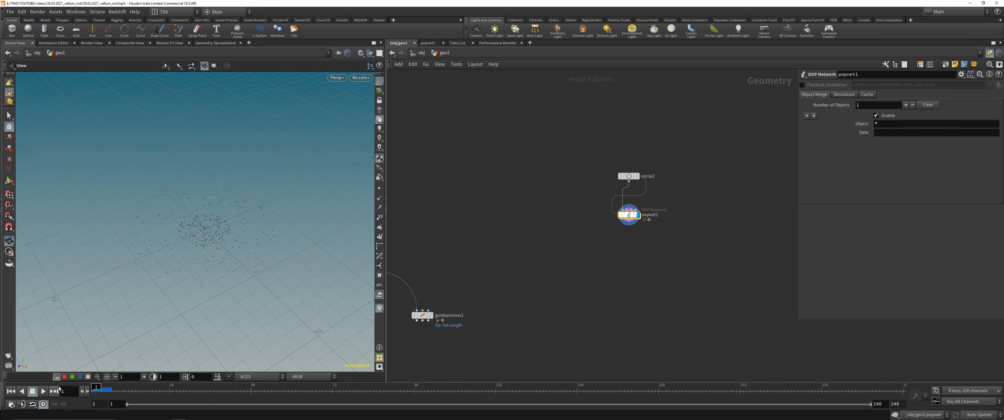
Display popnet1 with the smaller emitter circle and save the scene file.
scroll(558, 241, "down", 5)
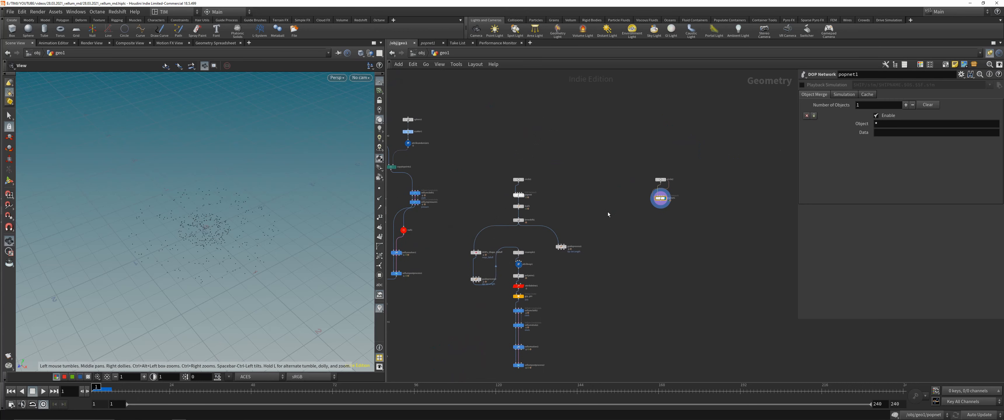
scroll(665, 216, "down", 5)
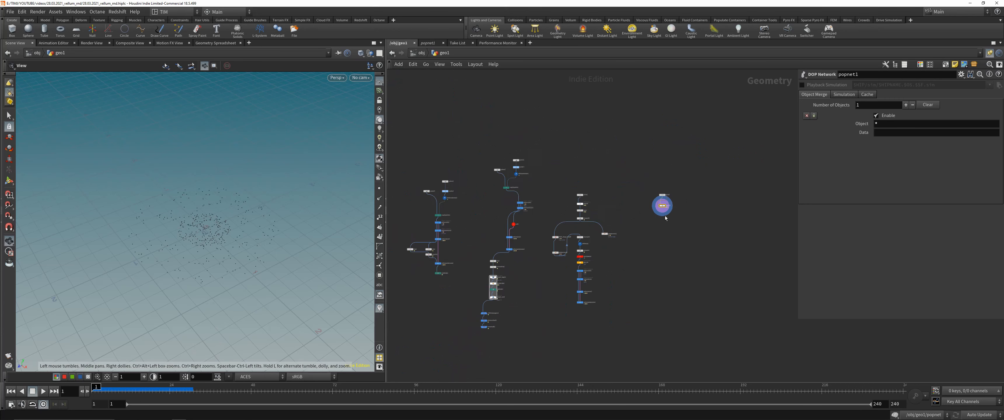
scroll(664, 214, "up", 5)
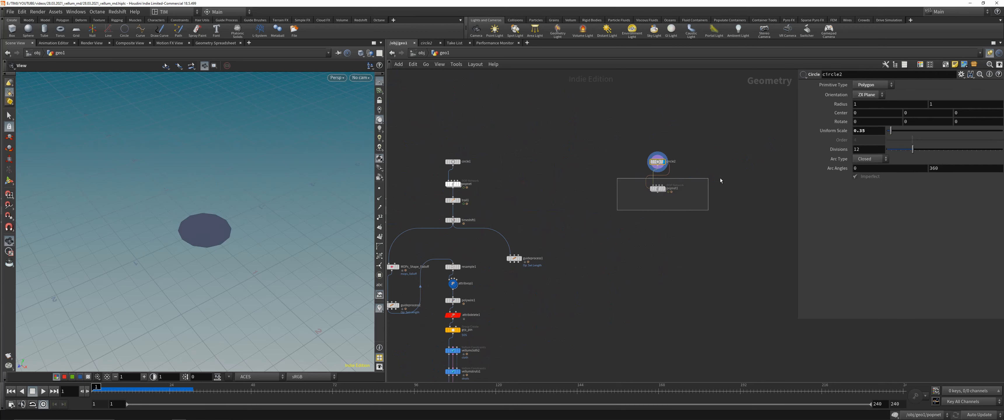
scroll(702, 195, "up", 5)
key("ctrl+s")
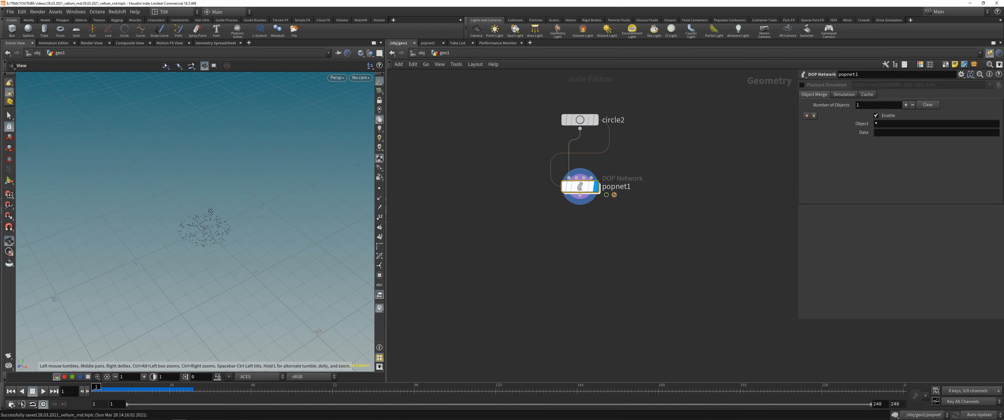
Frame the particles in the viewport and enter the popnet1 network.
key("space+g")
left_click_drag(215, 204, 215, 234)
scroll(218, 203, "down", 4)
middle_click_drag(218, 202, 206, 234)
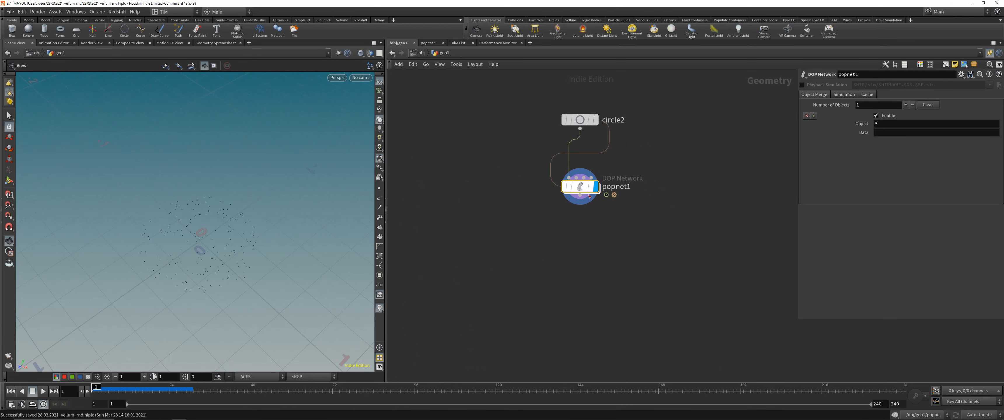
double_click(580, 188)
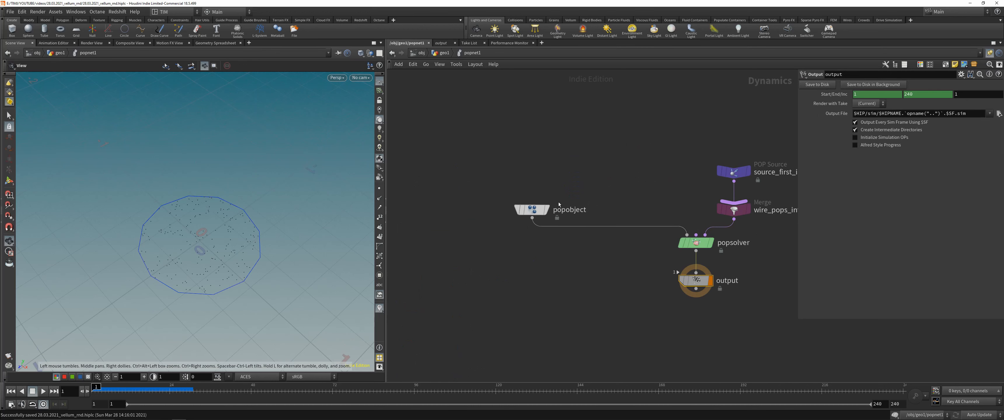
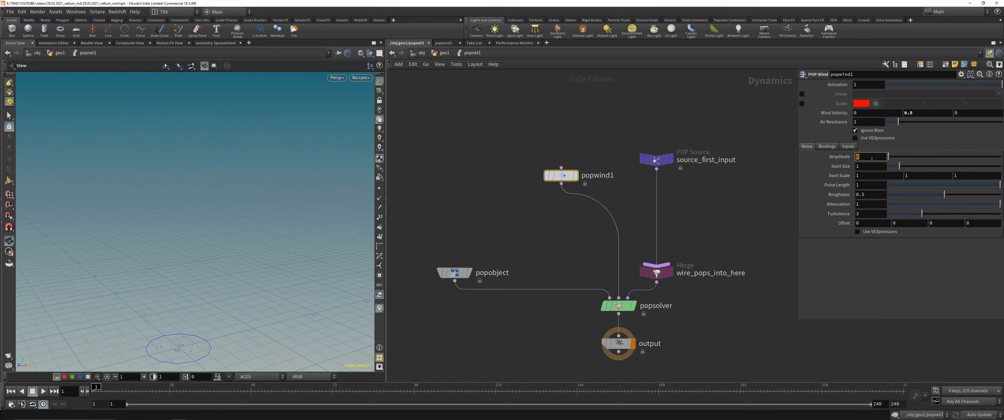
Try a noise amplitude of 0.5 on the POP Wind node and play the simulation.
type("0.5")
key("Return")
key("Up")
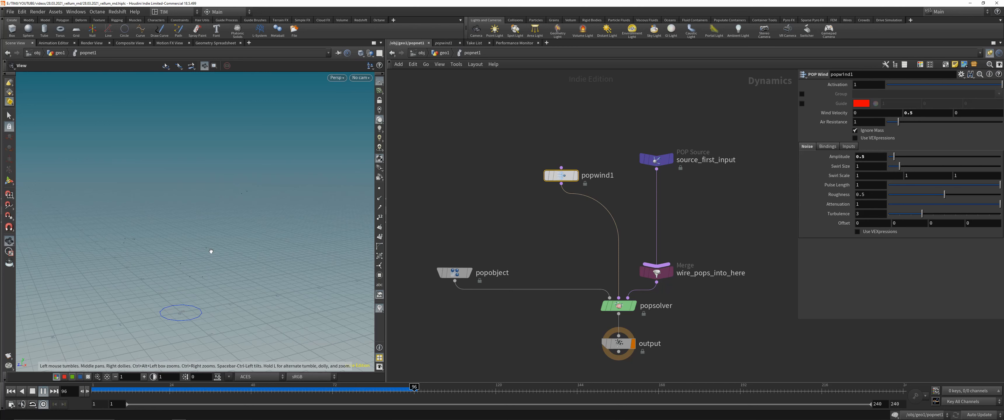
Set the POP Wind noise amplitude to 0.25, replay the simulation from the start and scrub through it.
left_click(873, 156)
type("0.25")
key("Return")
left_click(43, 391)
left_click(11, 391)
left_click(54, 392)
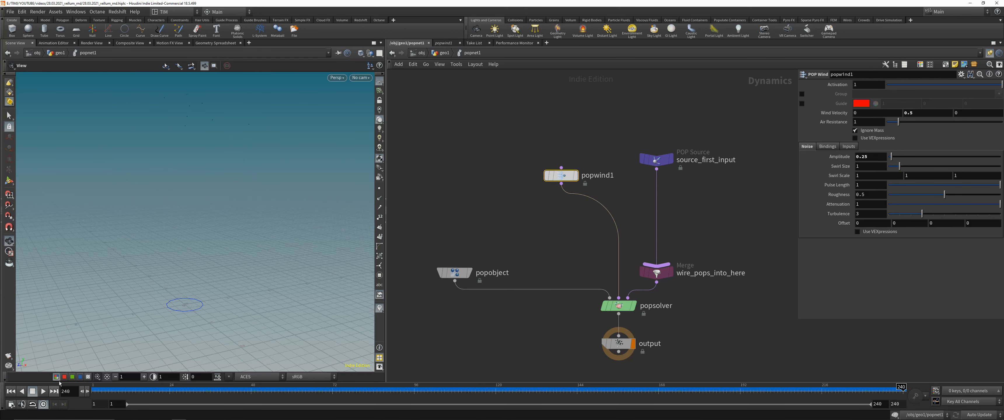
left_click_drag(231, 386, 294, 355)
Adjust the particle point size in the viewport's geometry display options, ending with 3 pixels.
key("d")
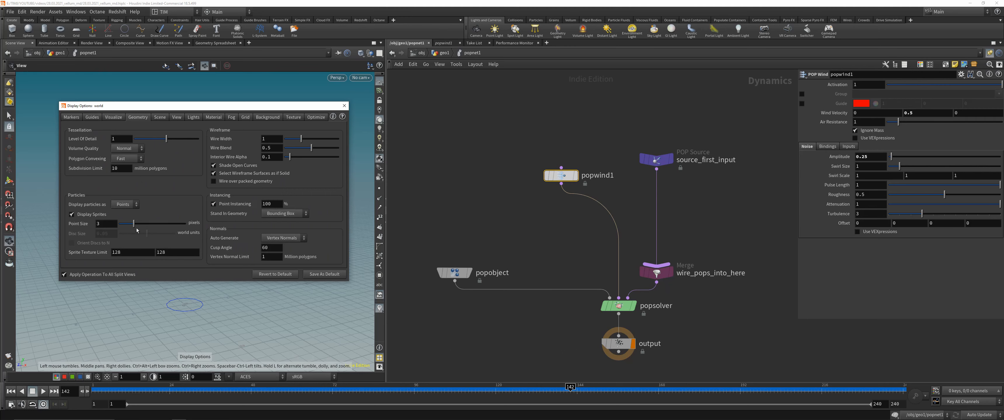
left_click(344, 106)
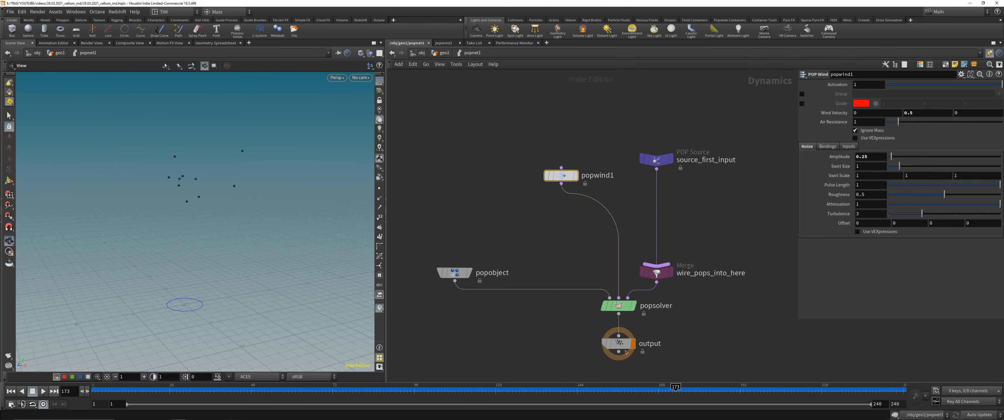
key("d")
double_click(116, 223)
type("3")
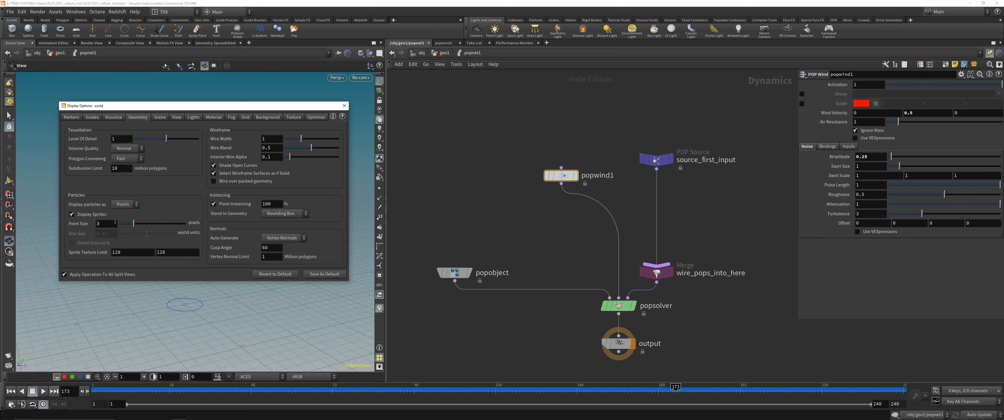
left_click(343, 107)
Return to the geometry network, add a Trail node after popnet1 and display it.
key("u")
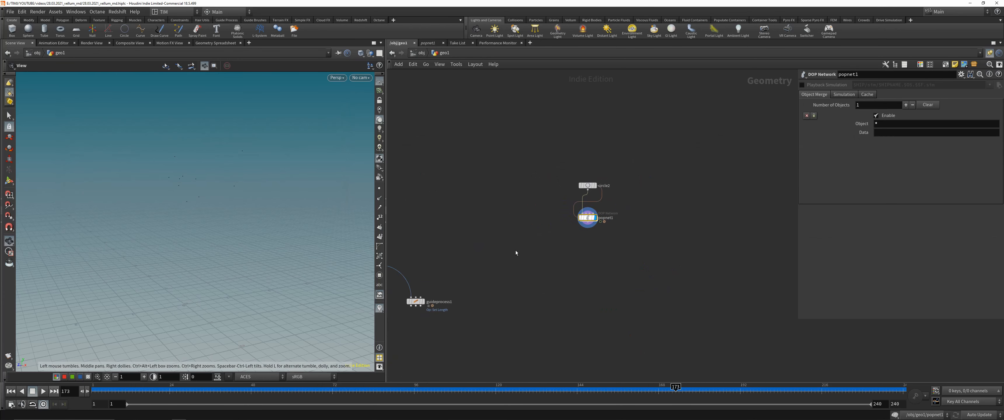
key("Tab")
type("tra")
left_click(643, 30)
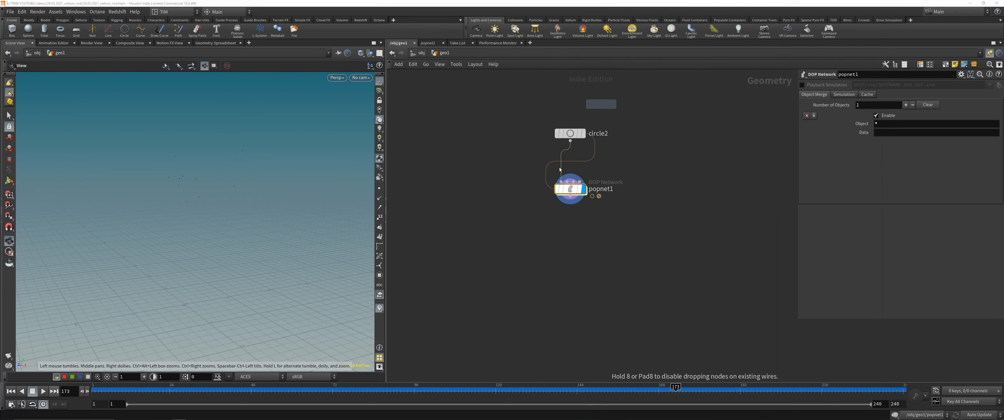
left_click(570, 239)
left_click_drag(570, 201, 570, 231)
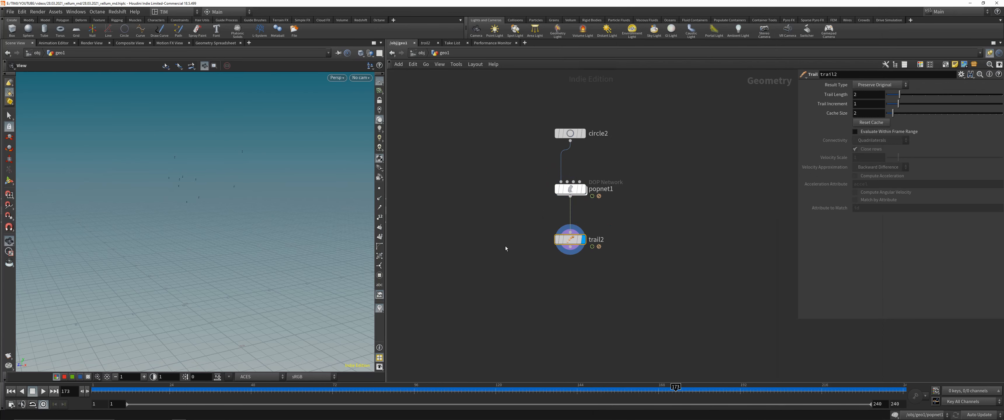
Scrub to frame 111 and set the new Trail node's result type to Connect as Polygons.
left_click_drag(389, 394, 465, 393)
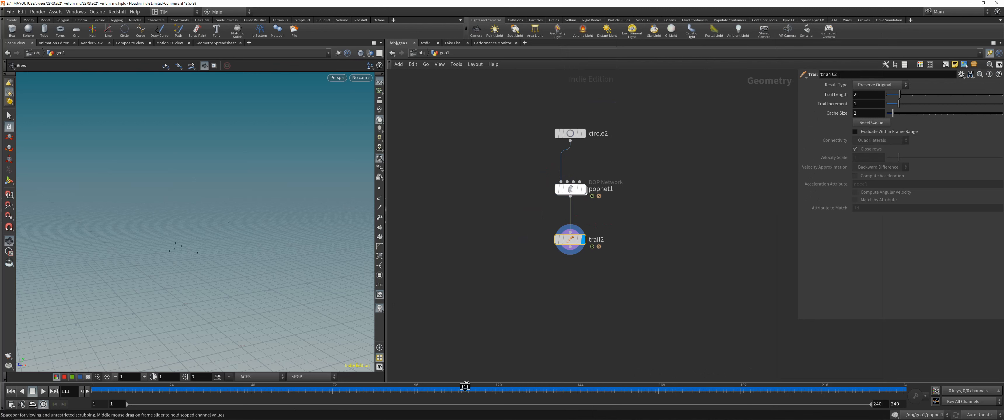
left_click(879, 85)
left_click(875, 109)
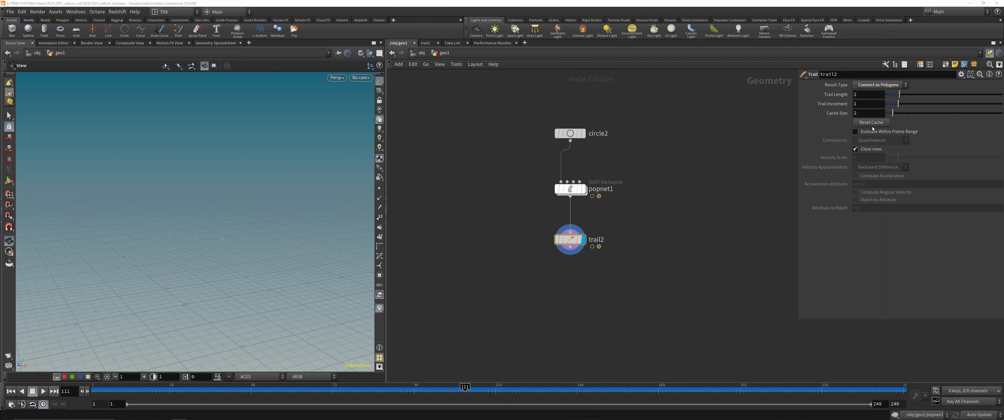
Turn off Close Rows on the new Trail node and set its trail length to 240.
left_click(855, 149)
left_click(860, 94)
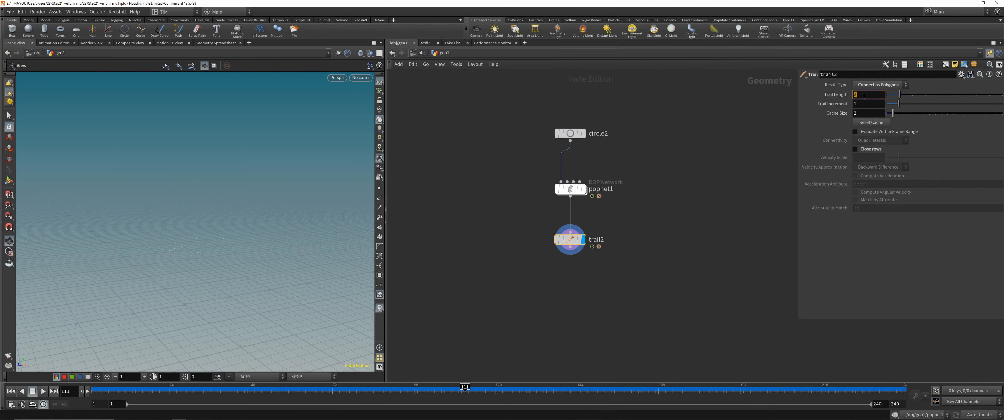
type("240")
key("Return")
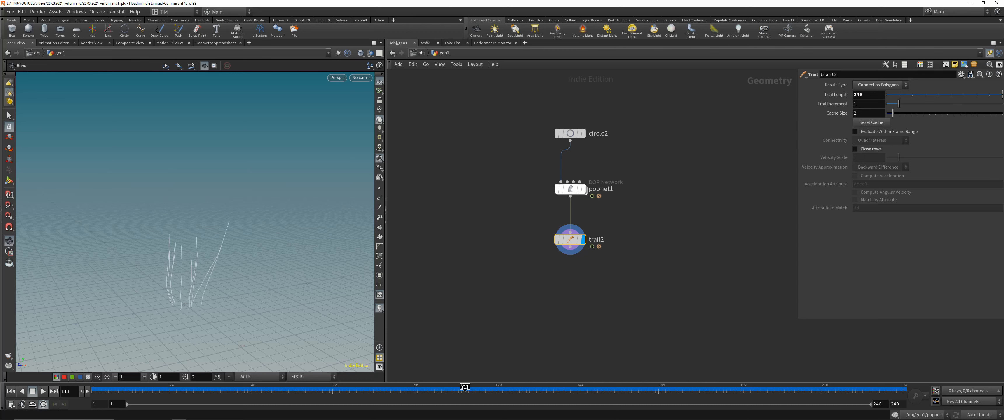
Replace the new Trail node's trail length with the expression $FEND and show its evaluated value.
left_click(875, 94)
type("$FEND")
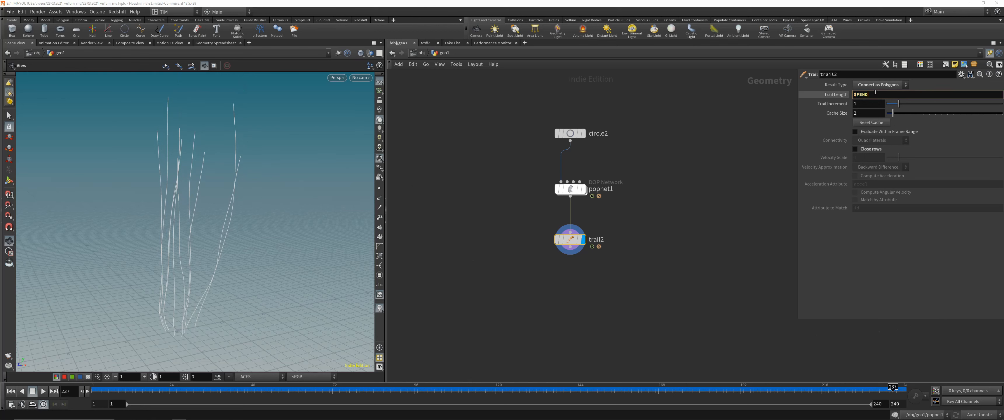
key("Return")
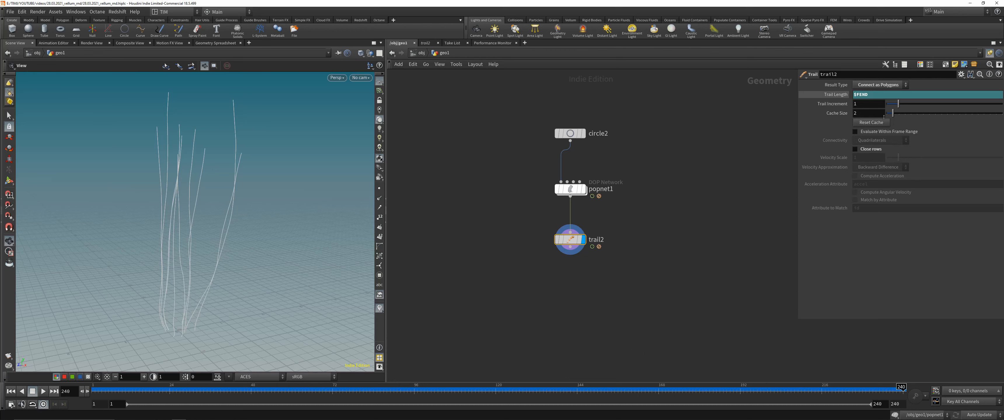
left_click(841, 97)
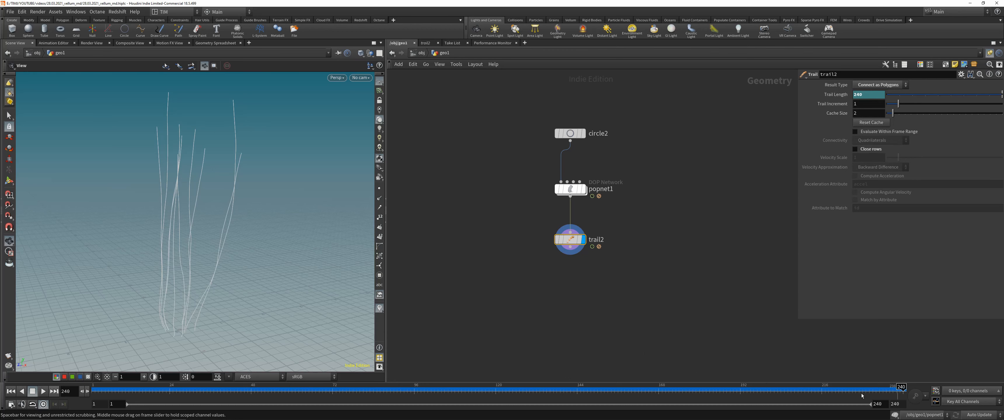
Set the end frame to 480 in the global animation options and scrub the simulation to the last frame.
left_click(11, 405)
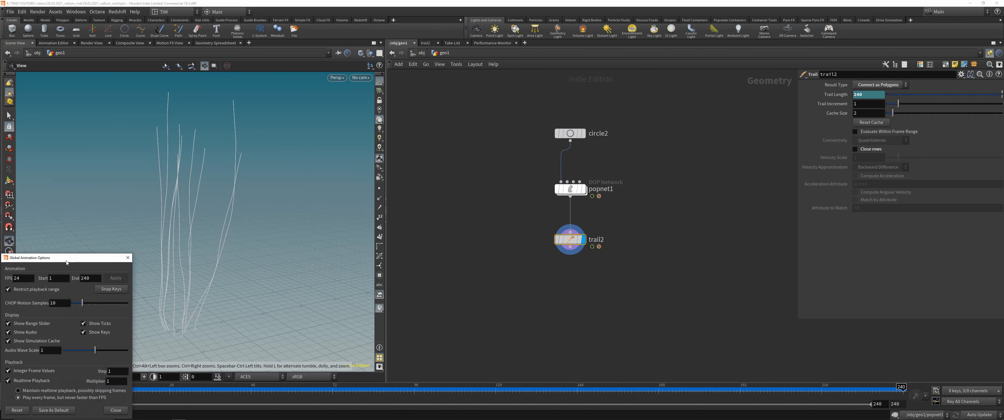
left_click_drag(78, 258, 289, 219)
double_click(323, 235)
type("480")
key("Return")
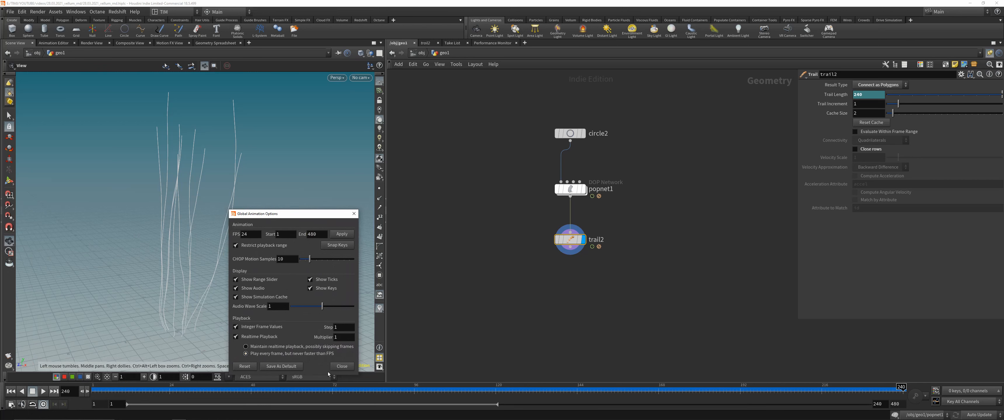
left_click(251, 368)
double_click(325, 235)
type("40")
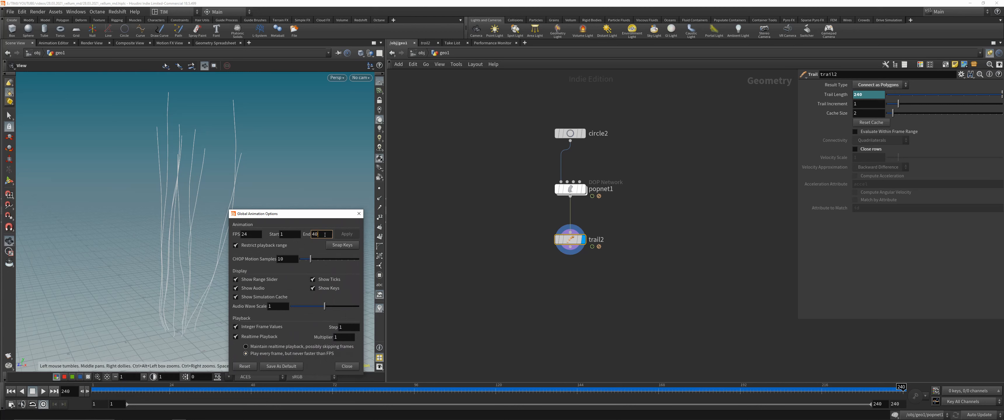
type("0")
key("Return")
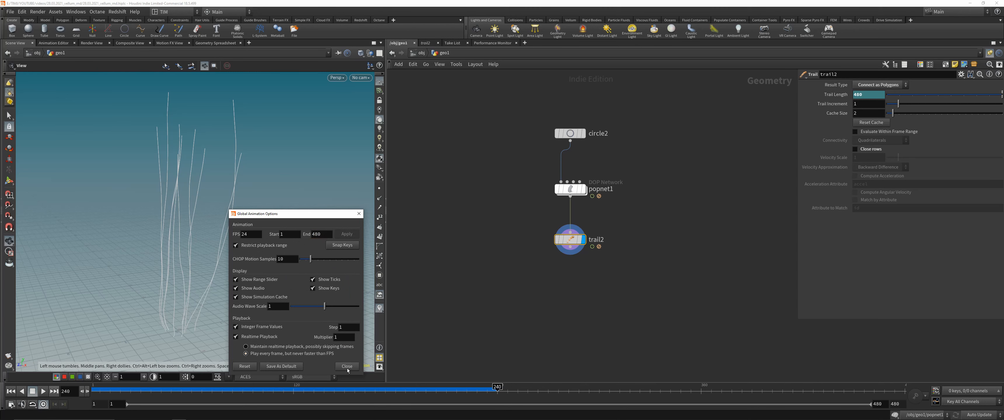
left_click(346, 366)
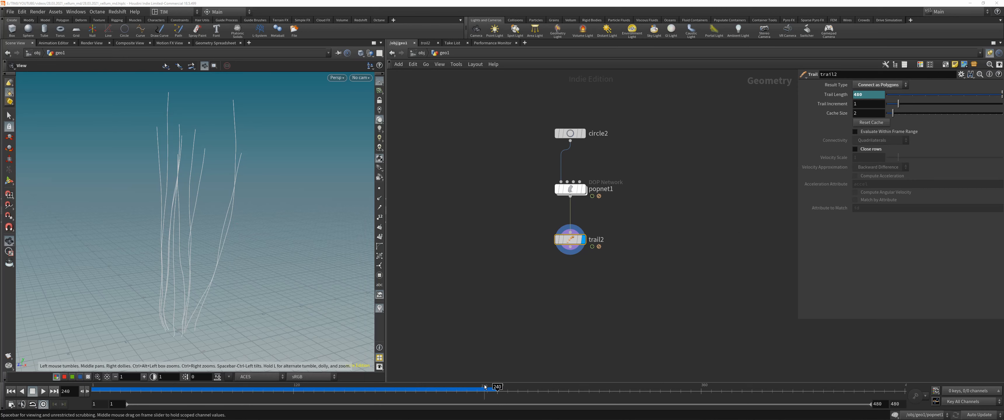
left_click_drag(499, 389, 1002, 338)
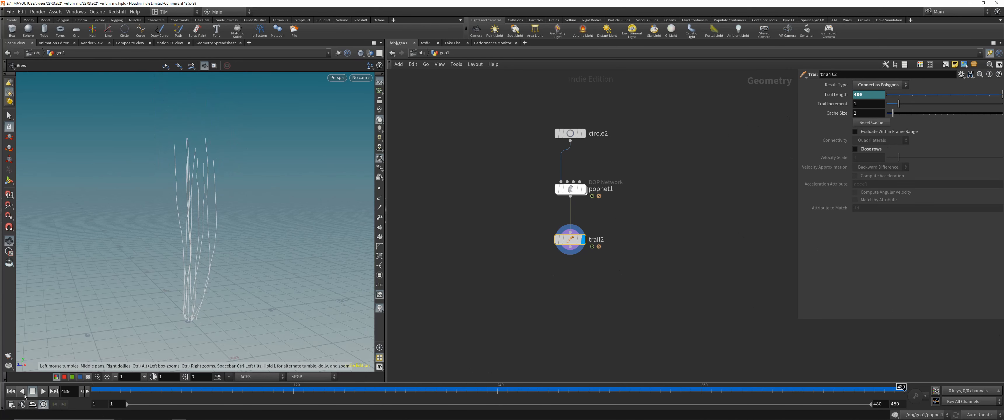
Reset the global animation options to the default 240-frame range and scrub to the last frame.
left_click(11, 404)
left_click(331, 248)
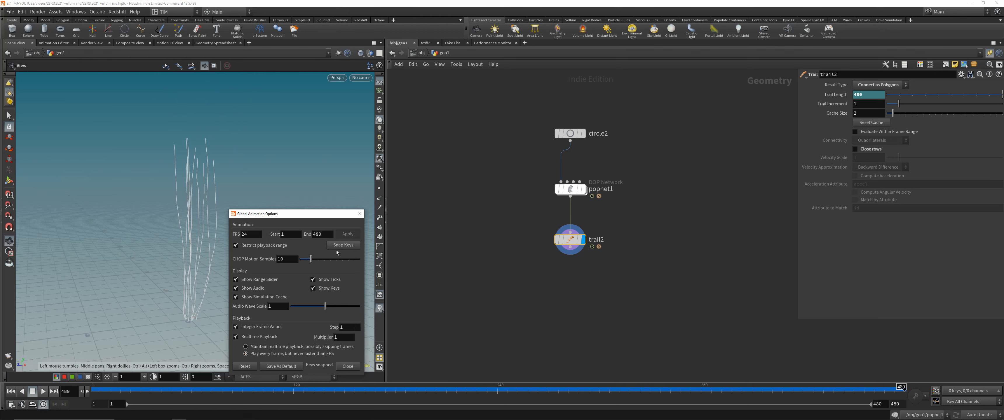
left_click(244, 366)
left_click(347, 366)
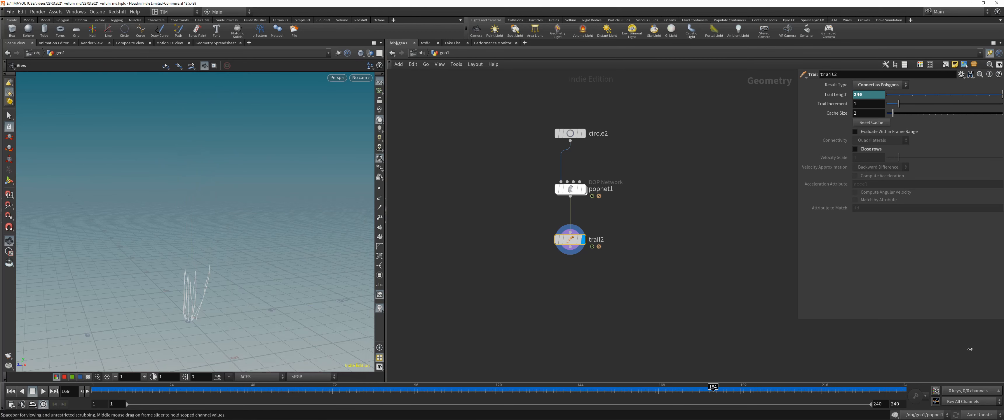
scroll(218, 237, "up", 5)
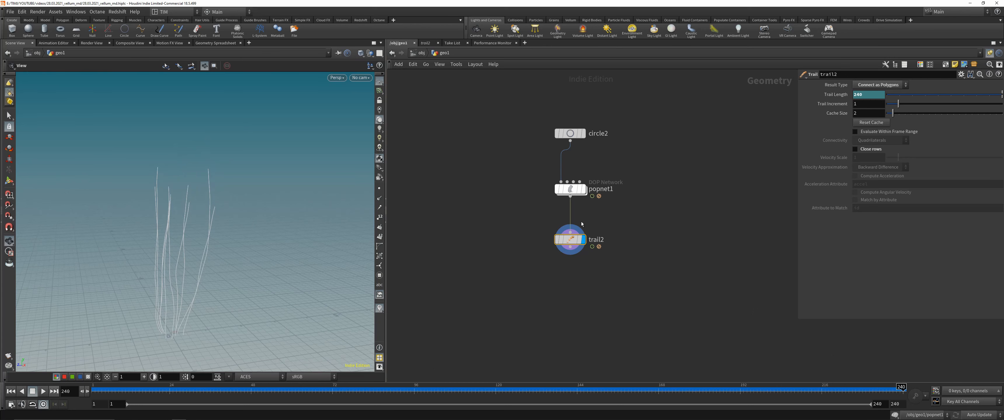
Inside popnet1, set the POP Source impulse count to 20 and return to the geometry network.
double_click(570, 189)
left_click(659, 160)
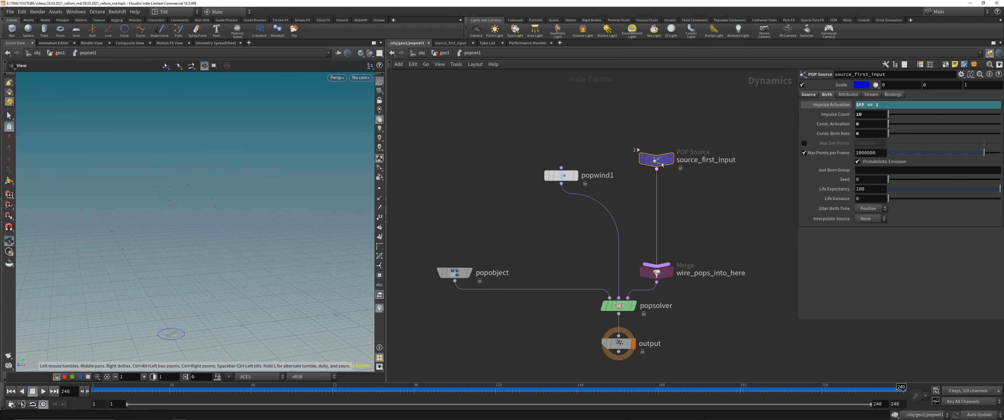
left_click(864, 115)
type("20")
key("Return")
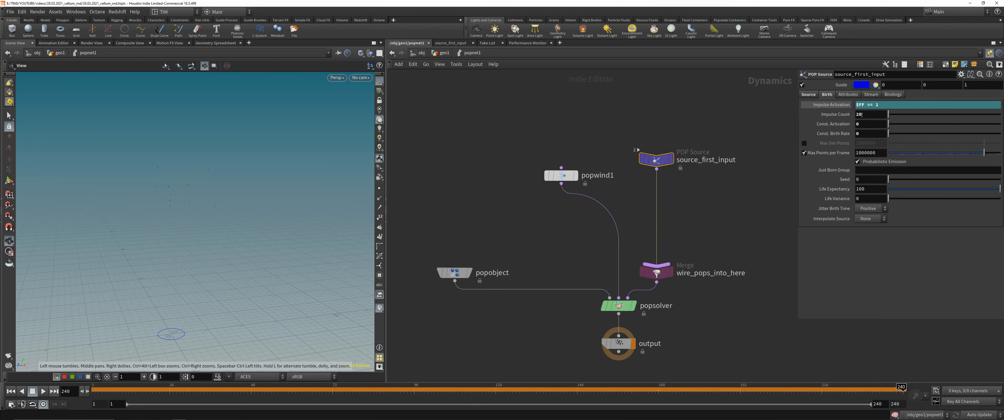
key("u")
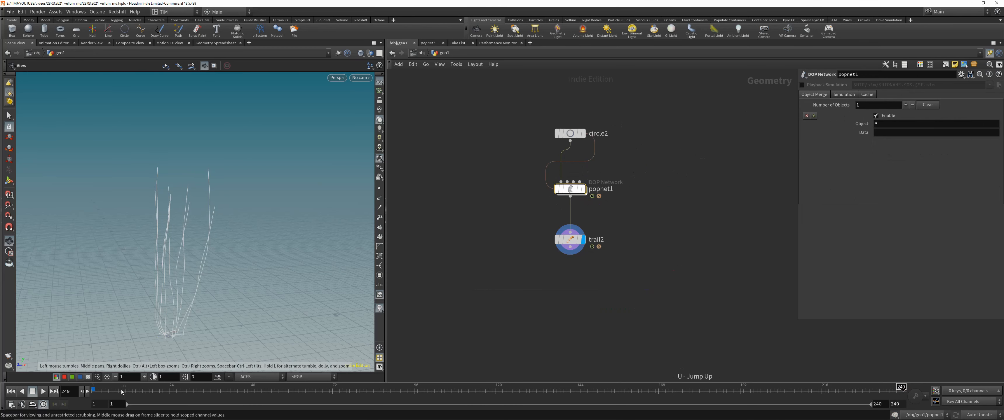
Replay the simulation from the first frame through to frame 240 and save the scene file.
left_click(11, 391)
left_click(44, 391)
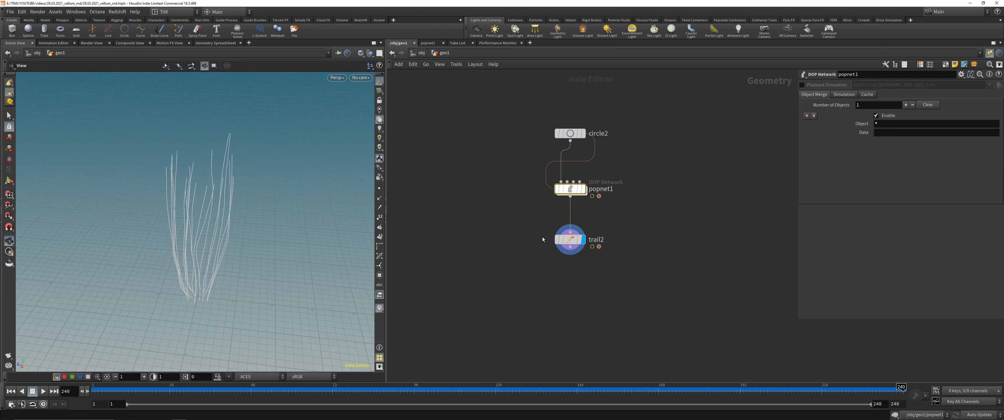
key("h")
key("ctrl+s")
key("f")
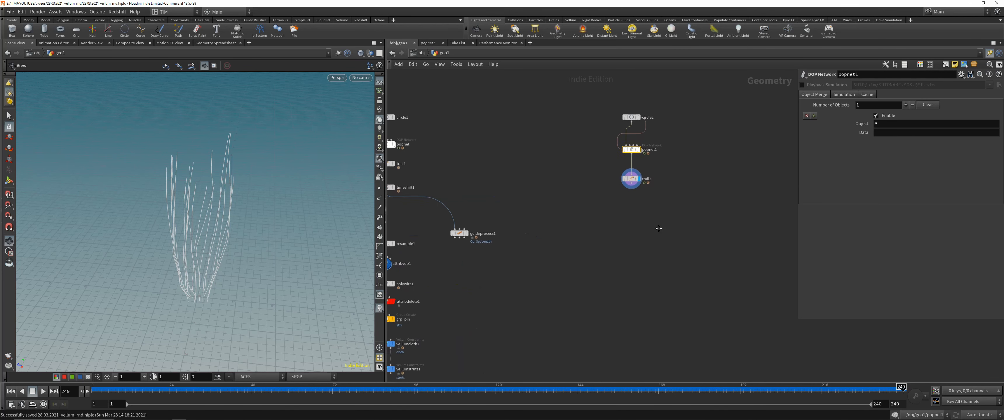
key("Tab")
type("t")
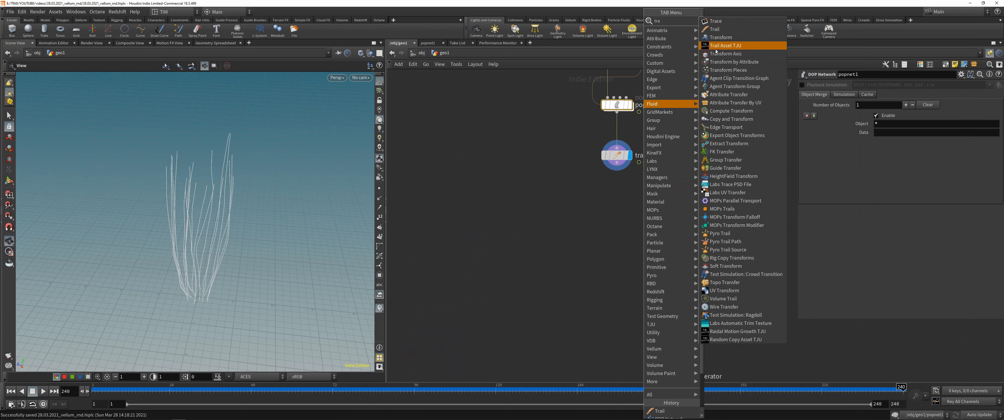
key("Escape")
Add a Time Shift node after trail2 and display its result.
middle_click_drag(563, 190, 508, 243)
scroll(509, 244, "up", 2)
mouse_move(574, 195)
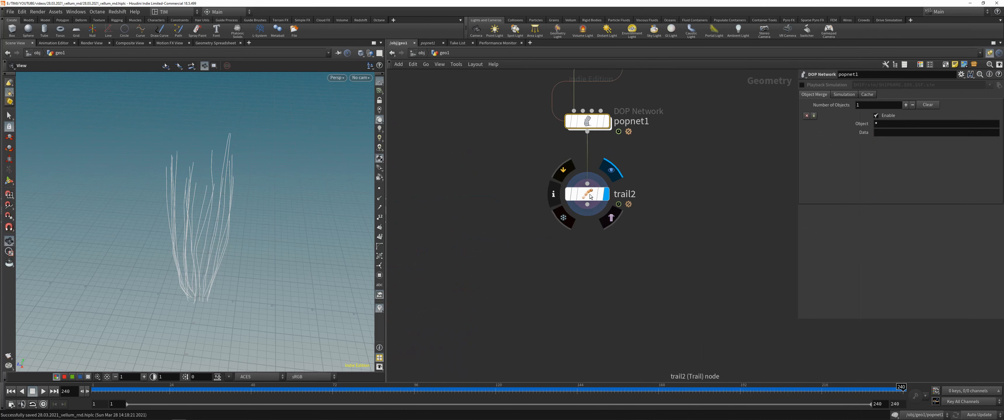
key("Tab")
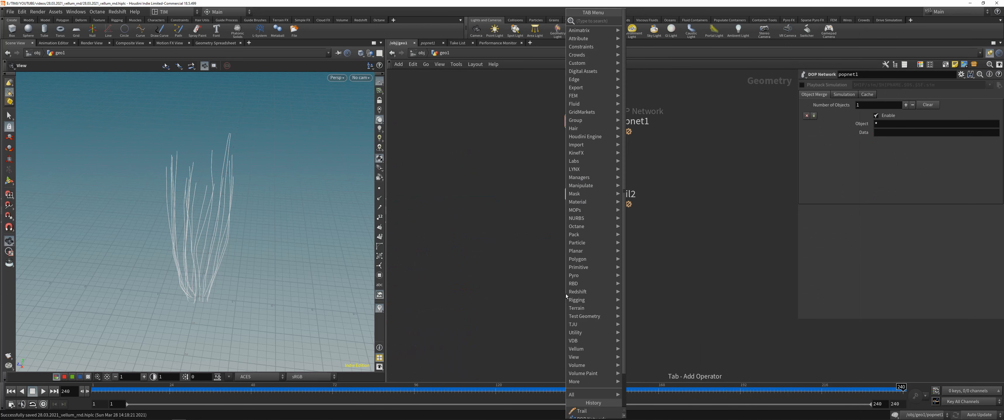
type("tim")
left_click(643, 29)
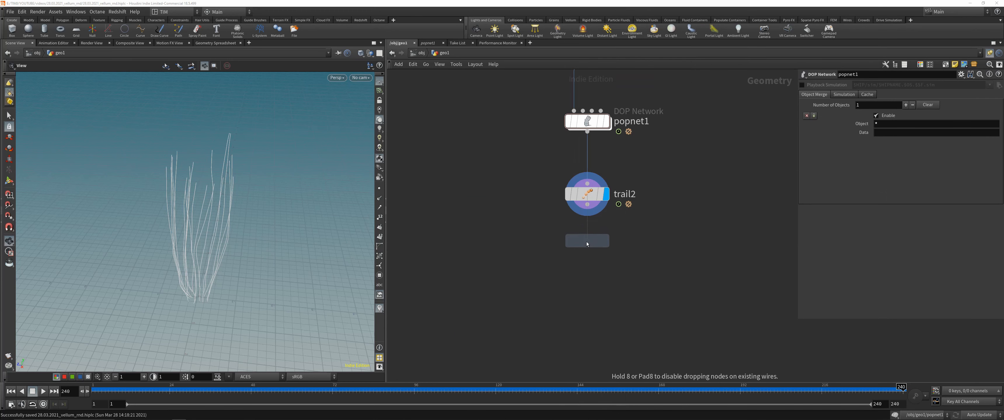
left_click(594, 249)
left_click(587, 246)
Remove the expression from the new Time Shift node's Frame parameter and set the frame to 120.
right_click(838, 94)
left_click(865, 189)
right_click(831, 94)
left_click(772, 171)
double_click(860, 94)
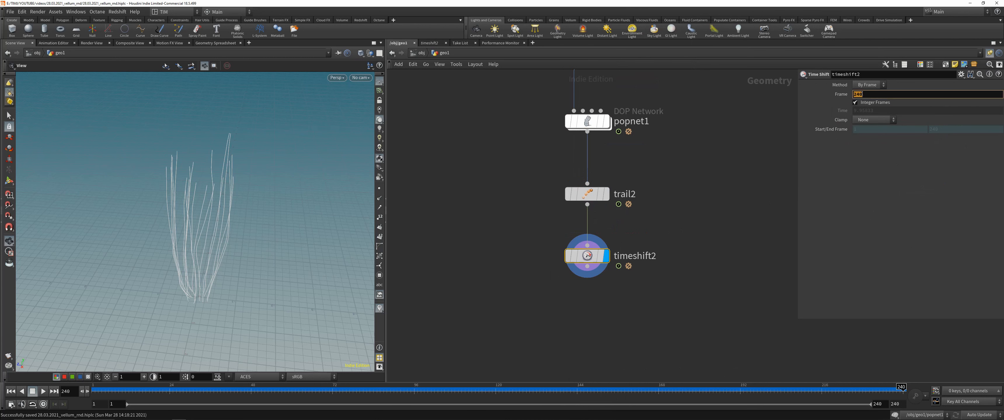
type("120")
key("Return")
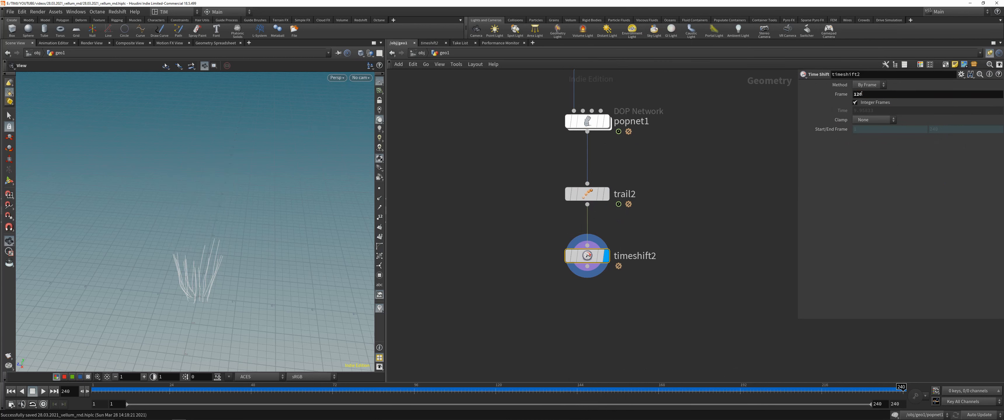
Test frame 199 on the new Time Shift node and finally set its frame to 240.
double_click(861, 94)
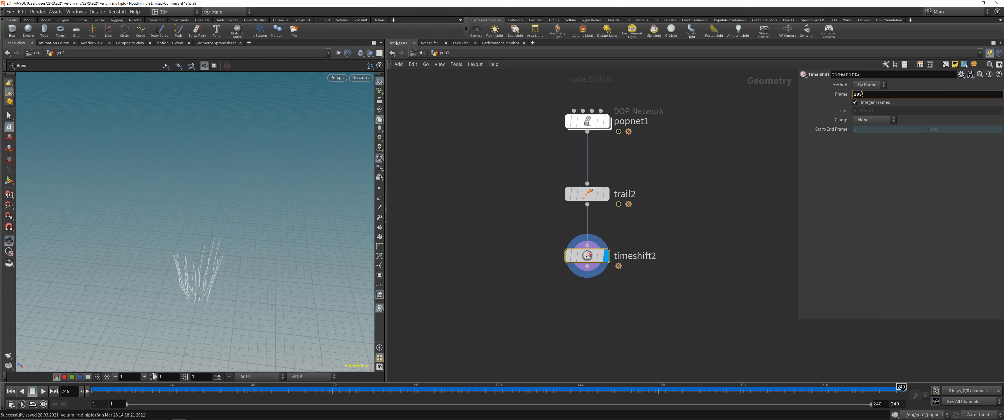
type("199")
key("Return")
double_click(861, 94)
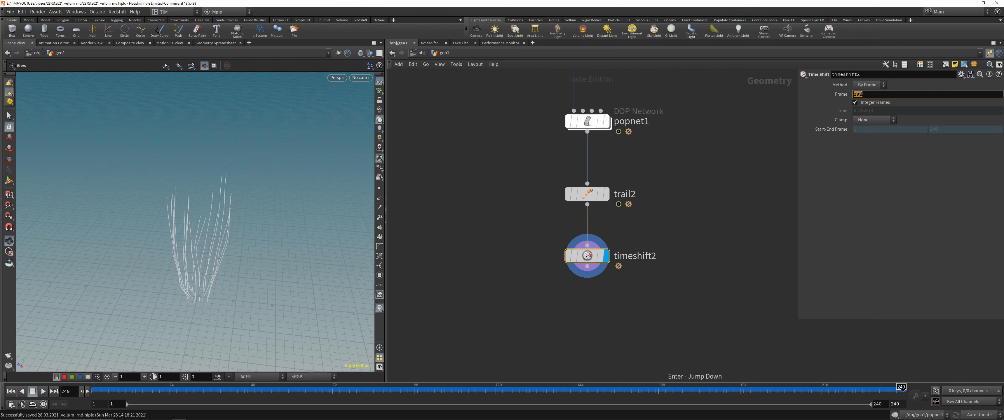
key("Return")
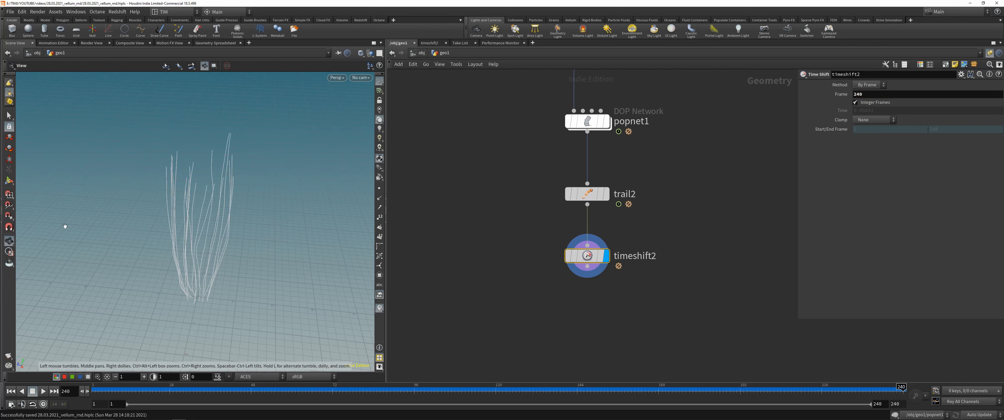
Examine the shape of the trail curves in the front and perspective views.
left_click_drag(202, 216, 213, 206)
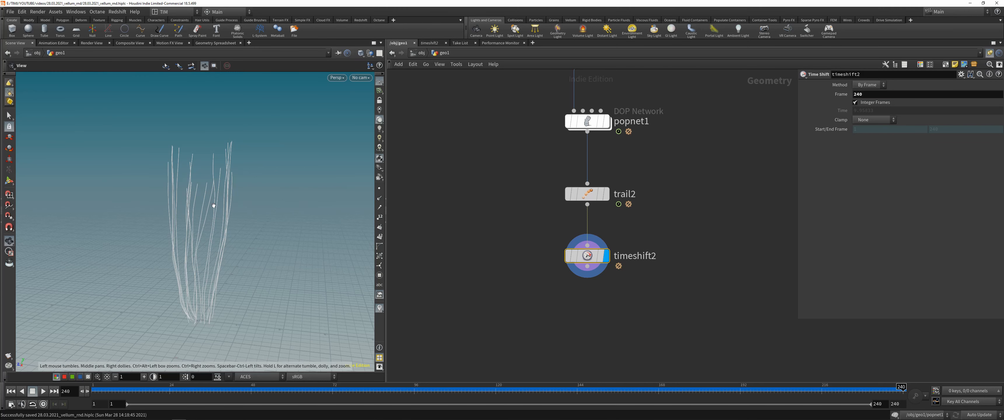
key("space+2")
key("space+3")
right_click_drag(200, 139, 185, 170)
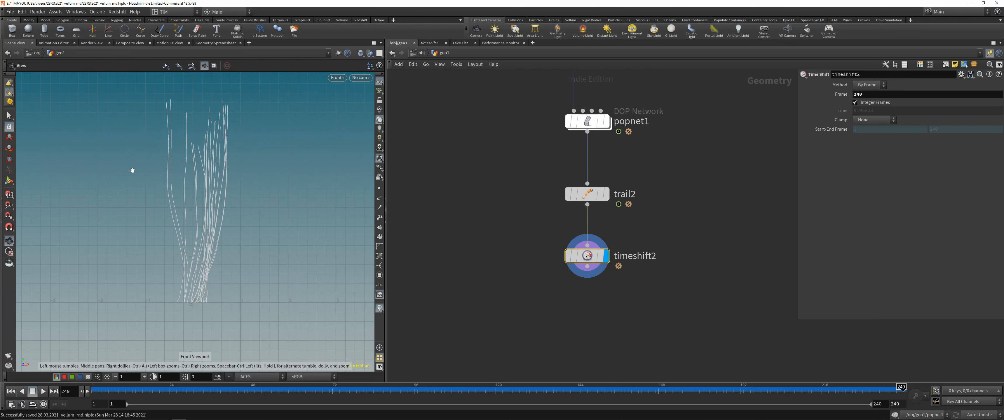
middle_click_drag(133, 170, 209, 197)
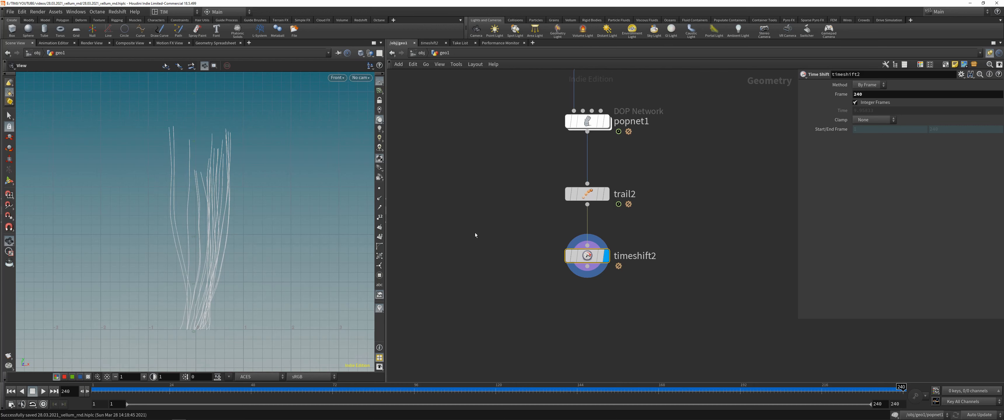
scroll(475, 233, "down", 2)
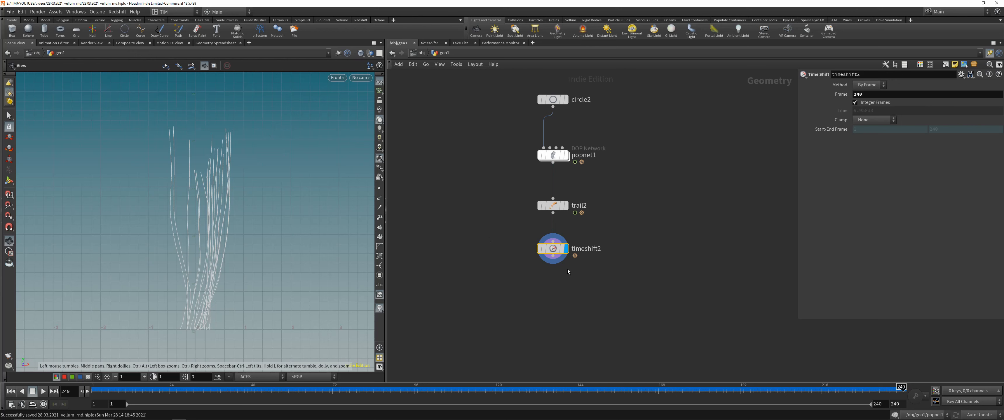
key("space+1")
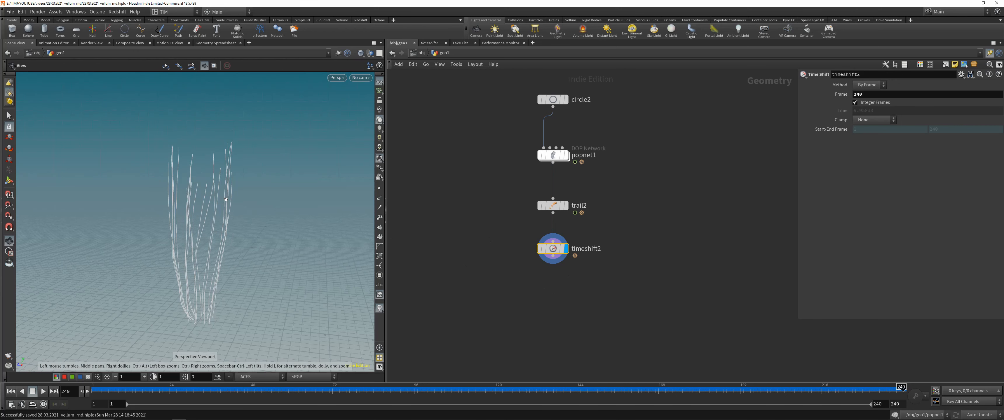
left_click_drag(226, 197, 170, 222)
Add a Guide Process (Set Length) node, connect it after timeshift2 and display its result.
middle_click_drag(568, 288, 562, 256)
key("Tab")
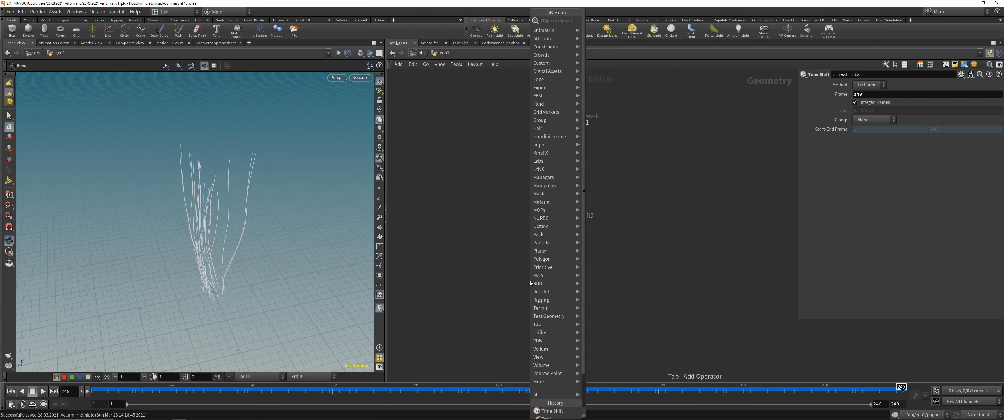
type("set")
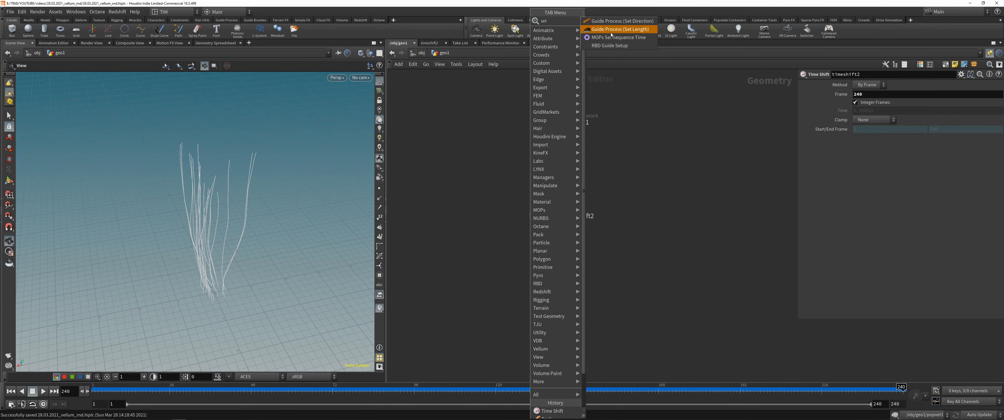
left_click(610, 32)
left_click(546, 273)
left_click_drag(545, 223, 537, 266)
key("r")
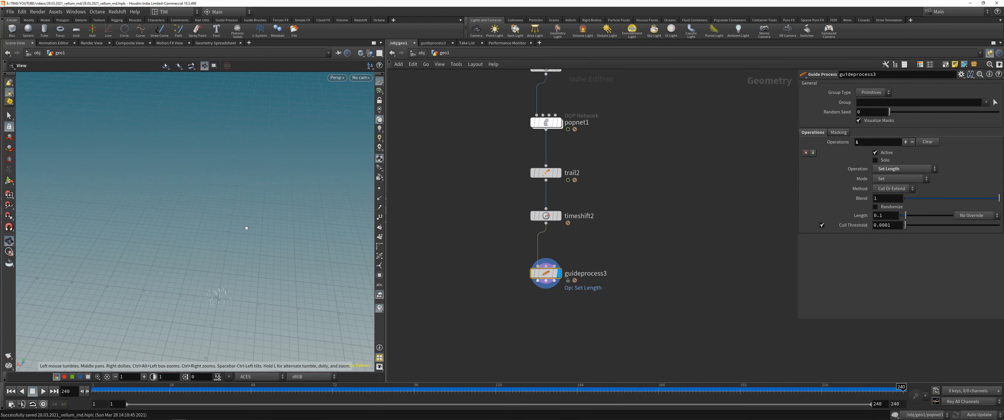
Randomize the curve lengths in the Guide Process node with a minimum length of 1 and a maximum of 3.2.
mouse_move(558, 278)
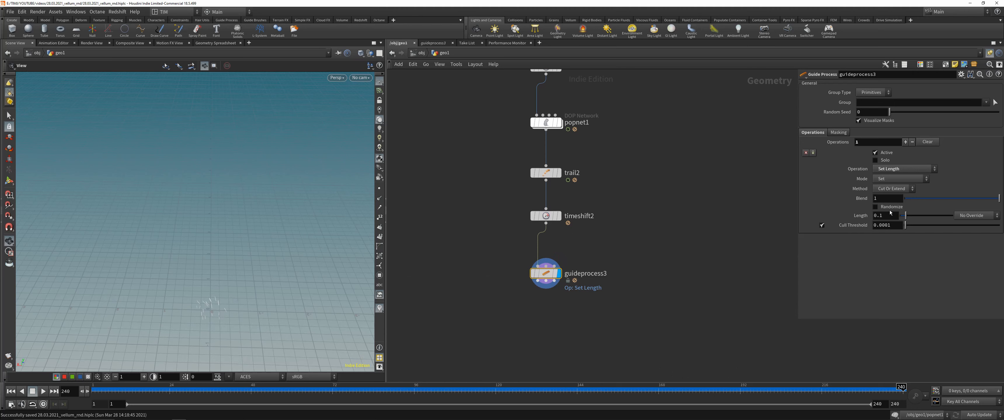
left_click(875, 206)
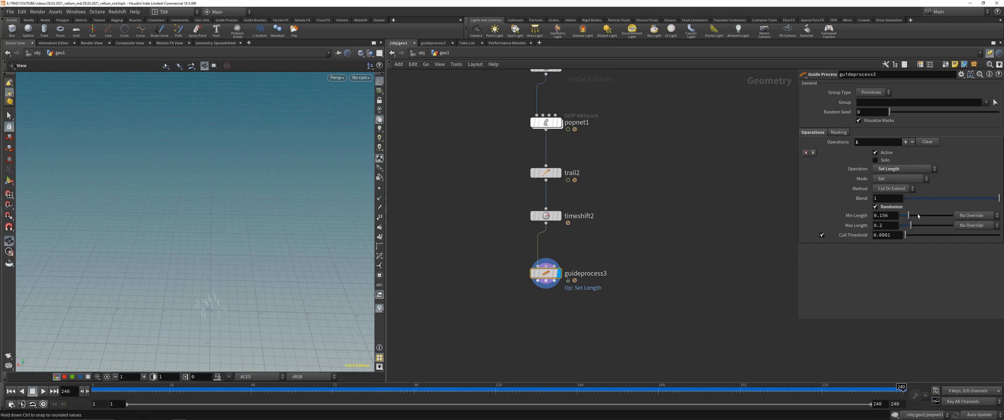
left_click_drag(918, 216, 987, 216)
middle_click_drag(884, 225, 943, 225)
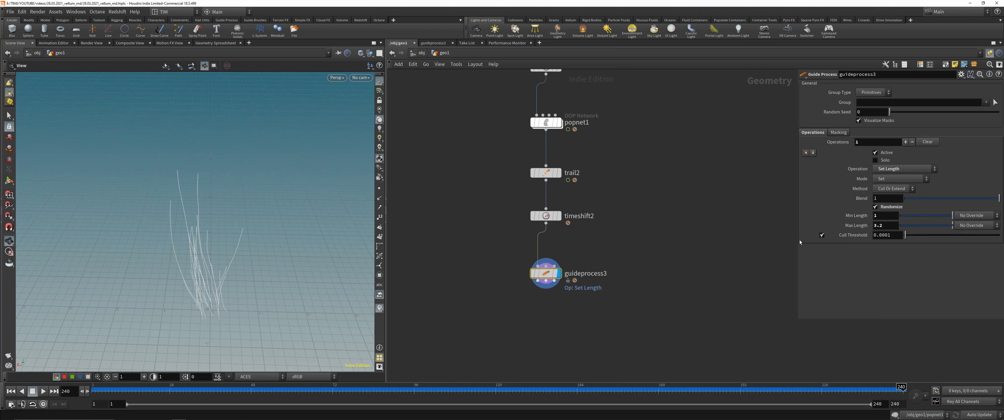
Compare the curves with guideprocess3 bypassed and active, and save the scene.
left_click_drag(245, 265, 234, 249)
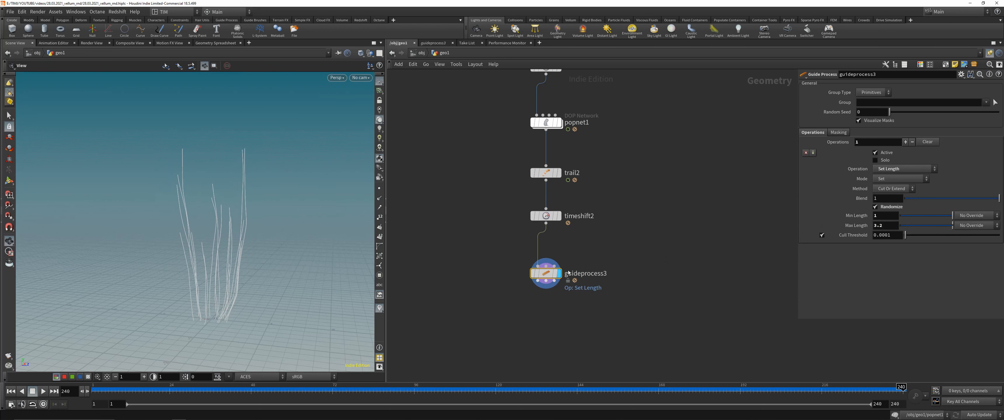
key("q")
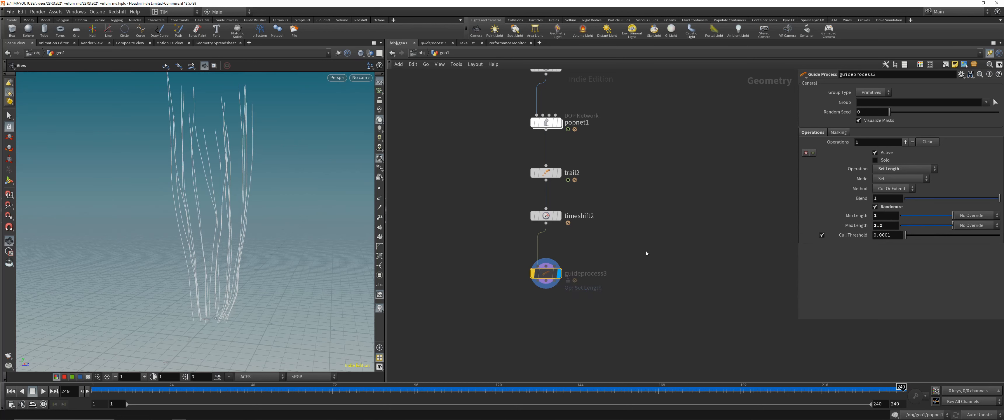
key("q")
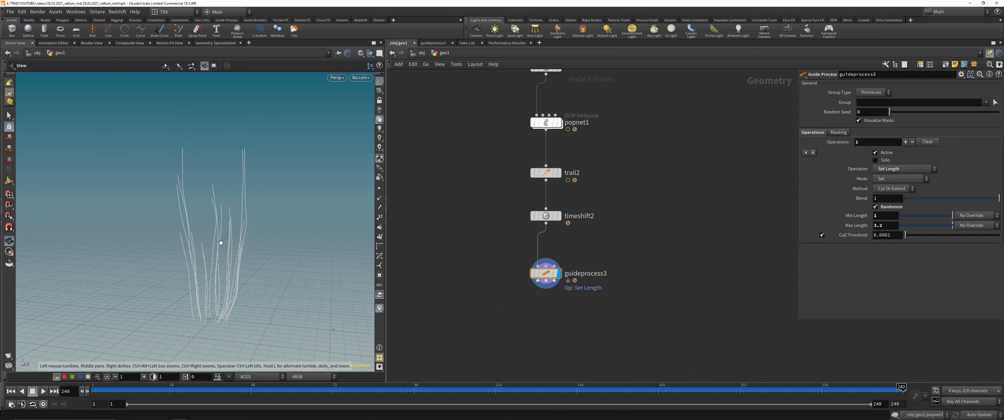
middle_click(882, 215)
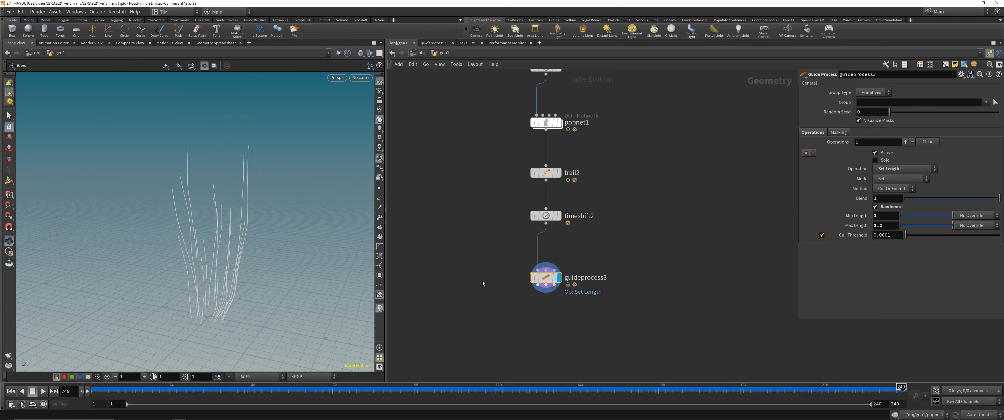
key("ctrl+s")
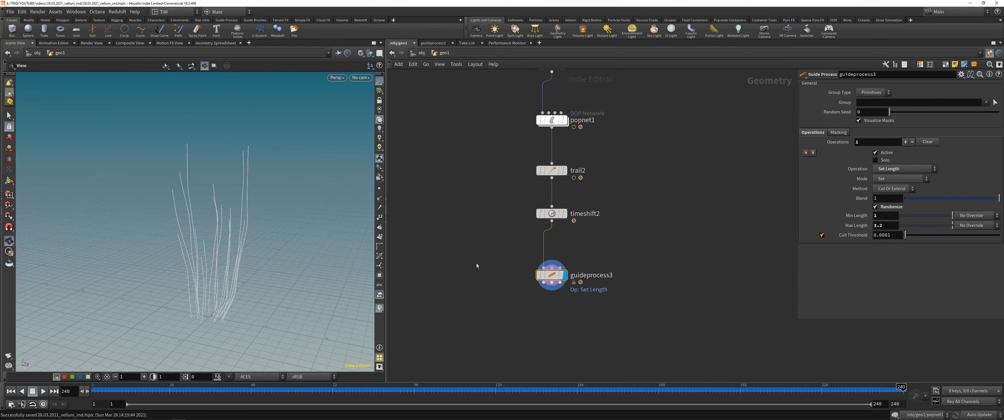
Examine the randomized curves in the front and perspective views and review the layout of the whole node network.
key("space+3")
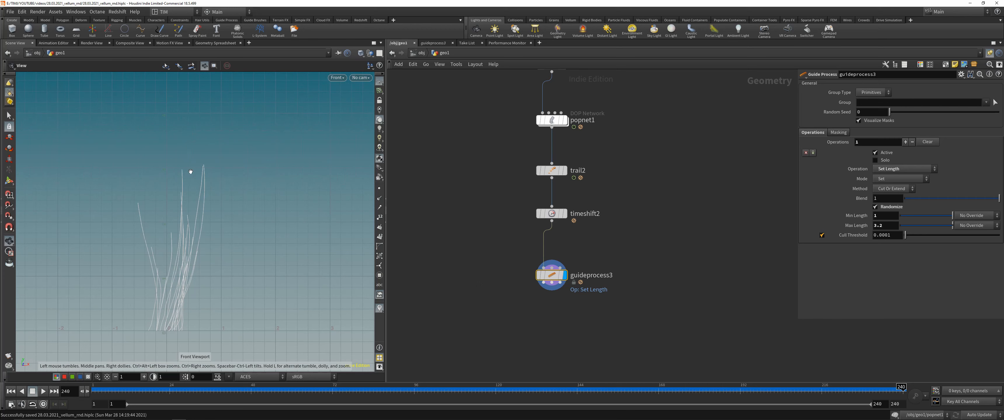
key("space+1")
scroll(508, 257, "down", 3)
middle_click_drag(464, 261, 504, 245)
left_click_drag(255, 212, 215, 211)
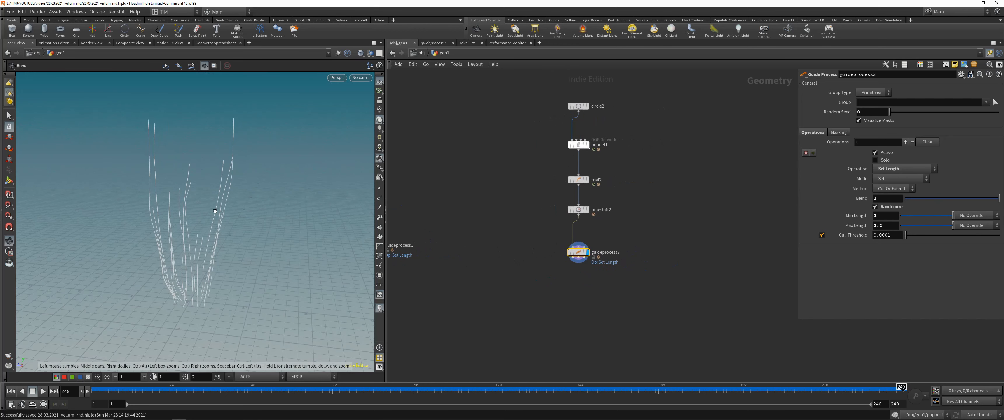
right_click_drag(215, 211, 240, 196)
left_click_drag(241, 196, 244, 188)
middle_click_drag(244, 188, 238, 201)
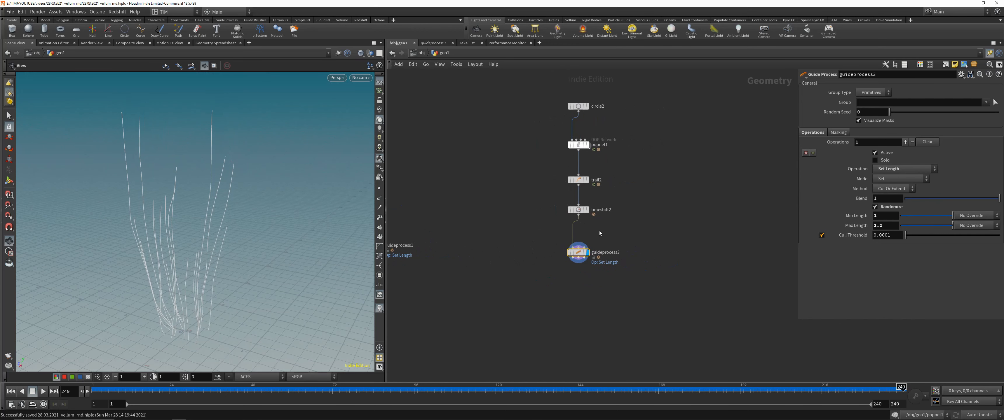
key("h")
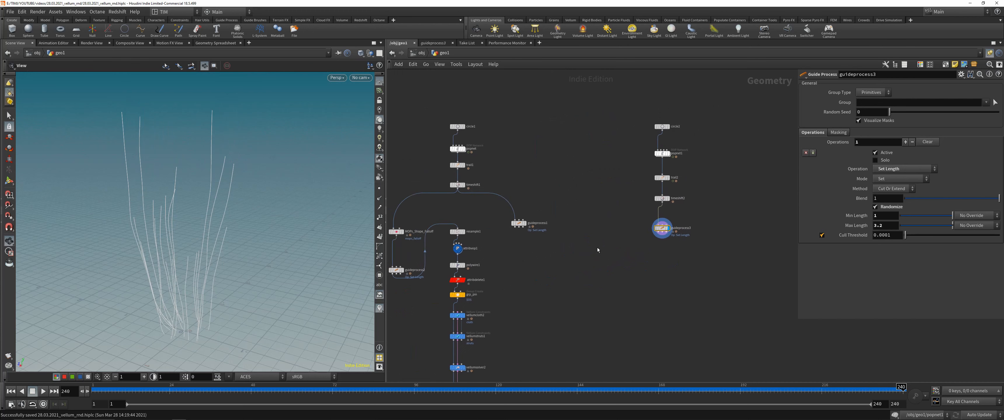
key("f")
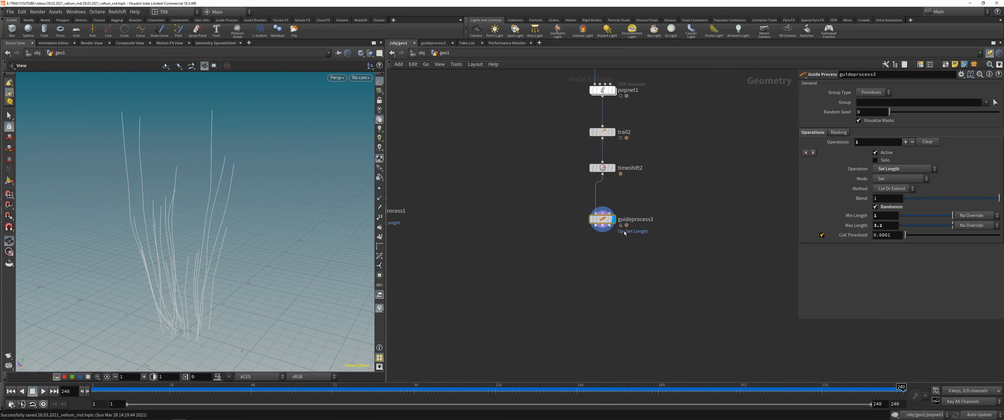
Add a MOPs Shape Falloff node, dismiss the error dialog and connect the node to guideprocess3's output.
middle_click_drag(623, 211, 602, 239)
scroll(224, 220, "down", 1)
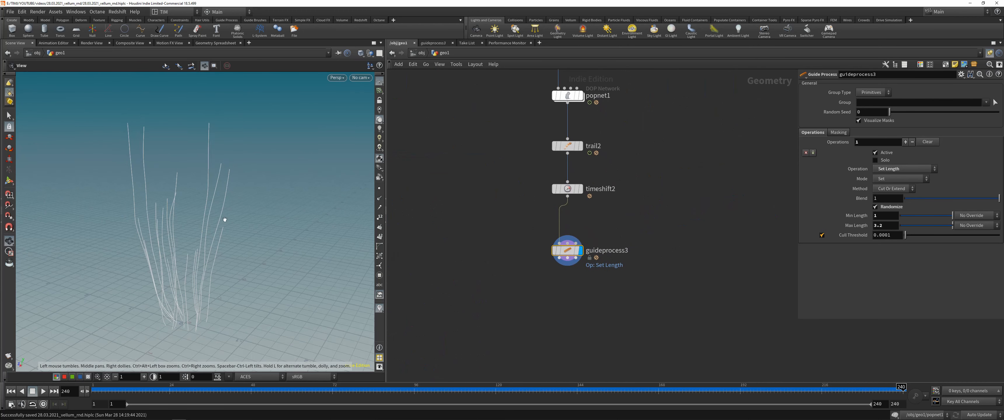
key("Tab")
type("mop")
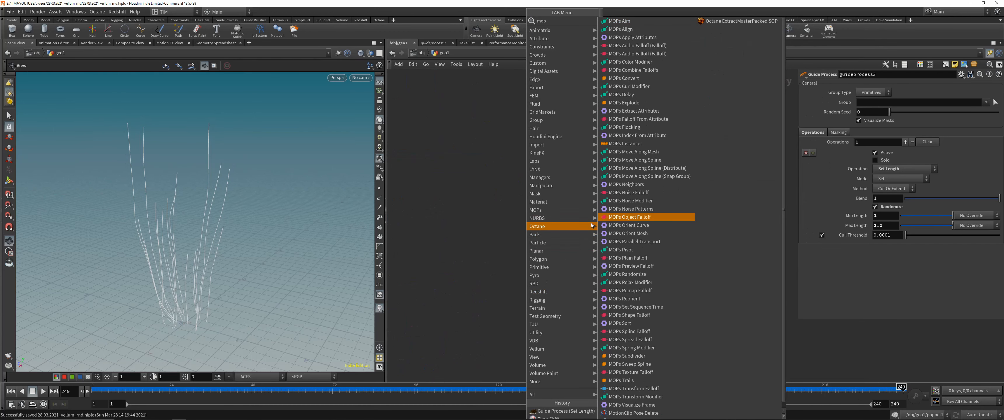
type("fa")
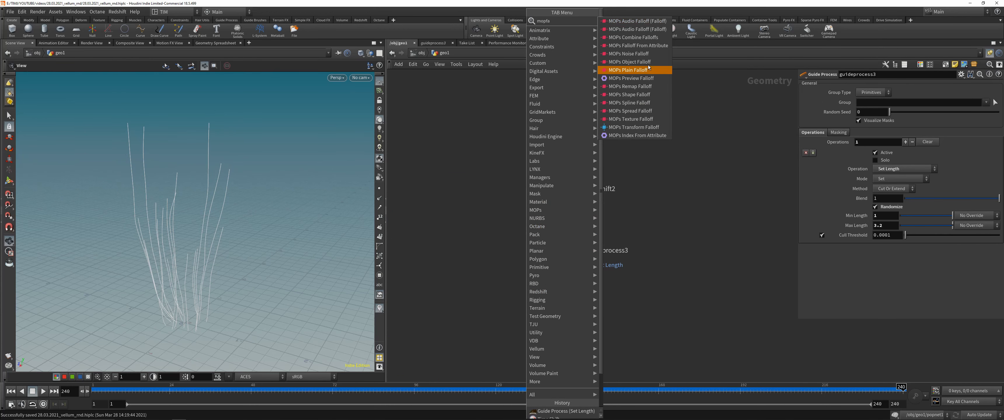
left_click(640, 99)
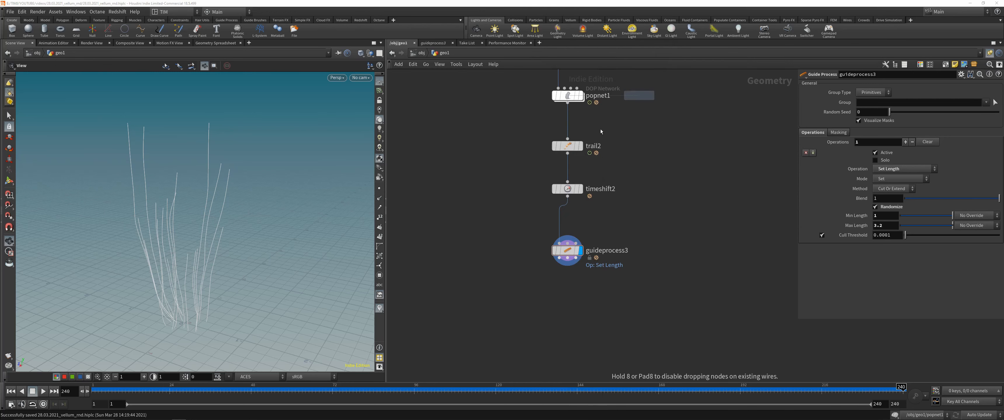
left_click(494, 287)
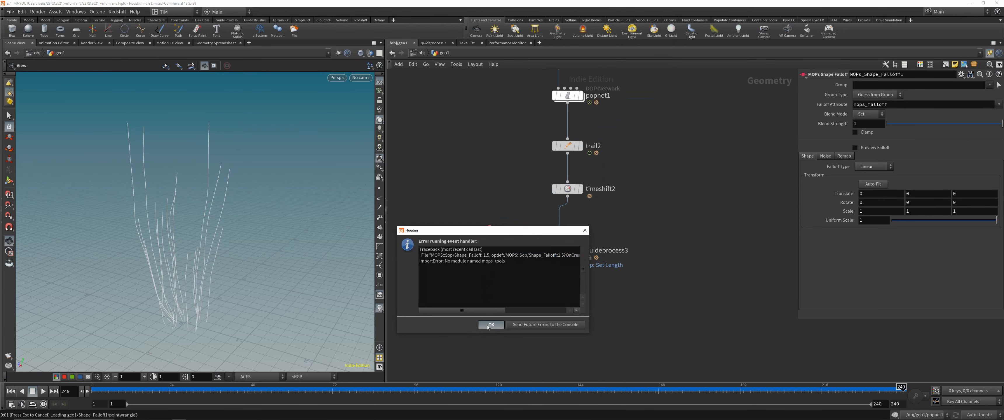
left_click(491, 324)
left_click(444, 303)
left_click_drag(560, 259, 456, 303)
Set the MOPs Shape Falloff type to Spherical and raise the sphere to about 1.06 in Y.
left_click(872, 168)
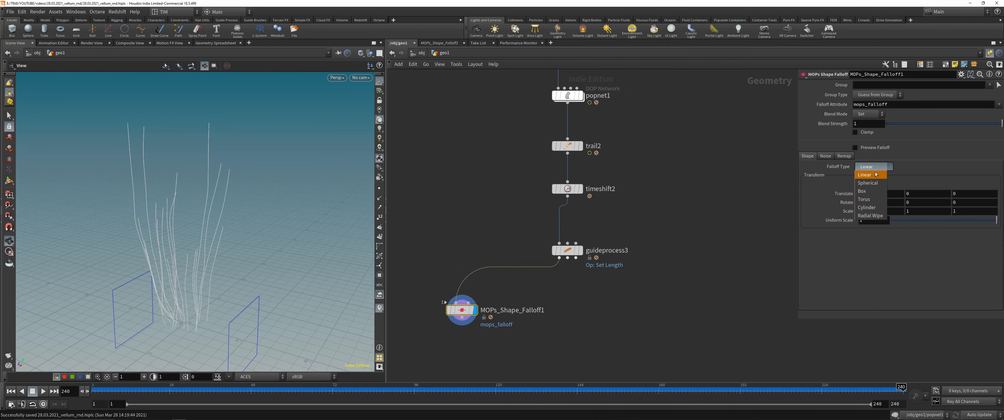
left_click(871, 175)
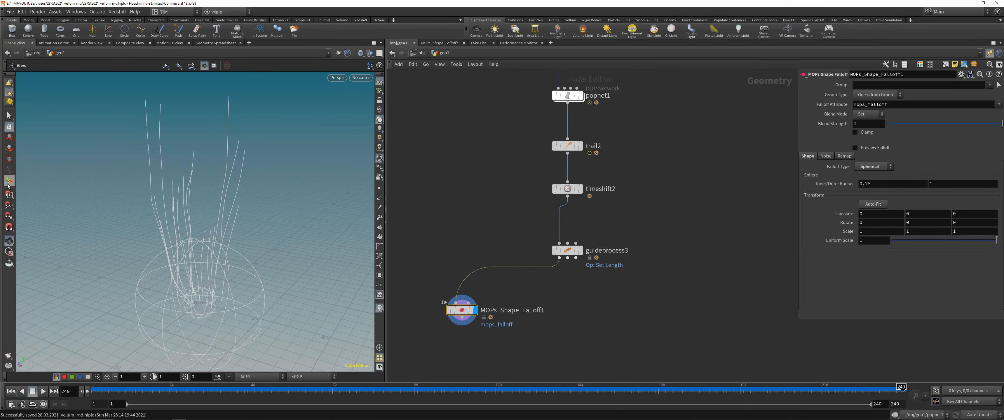
key("Return")
left_click_drag(200, 301, 201, 237)
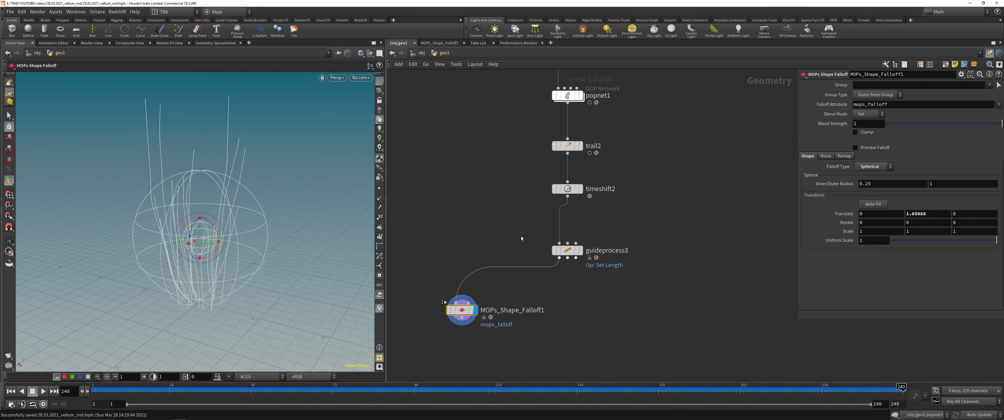
Feed the shape falloff from timeshift2 instead of guideprocess3 and raise its sphere to about 1.8 in Y.
left_click_drag(565, 200, 456, 302)
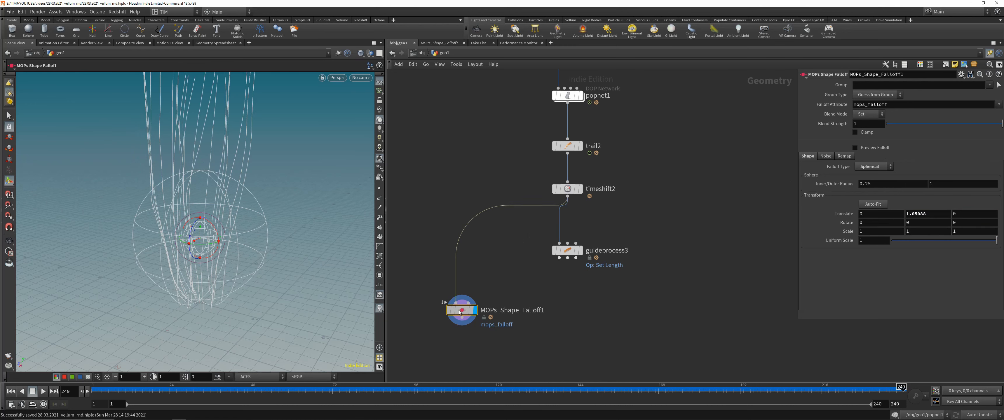
key("l")
left_click_drag(200, 229, 201, 175)
right_click_drag(241, 161, 257, 195, "alt")
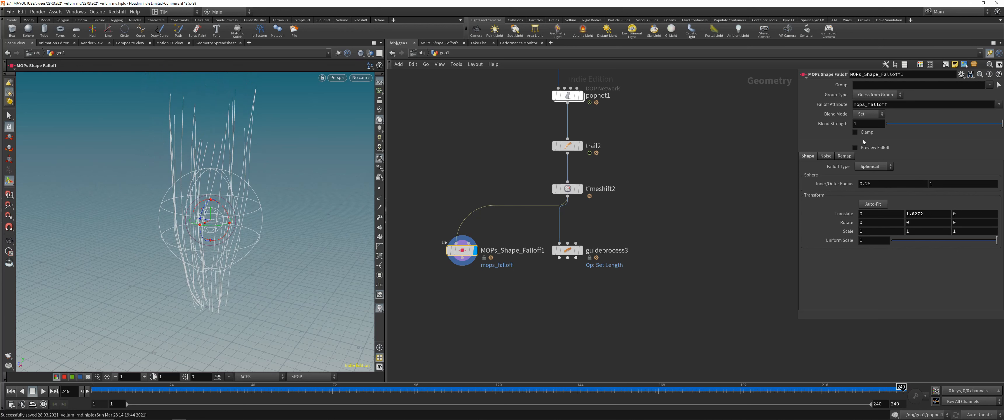
Enable the falloff preview on the curves and set the sphere's outer radius to 2.9.
left_click(855, 147)
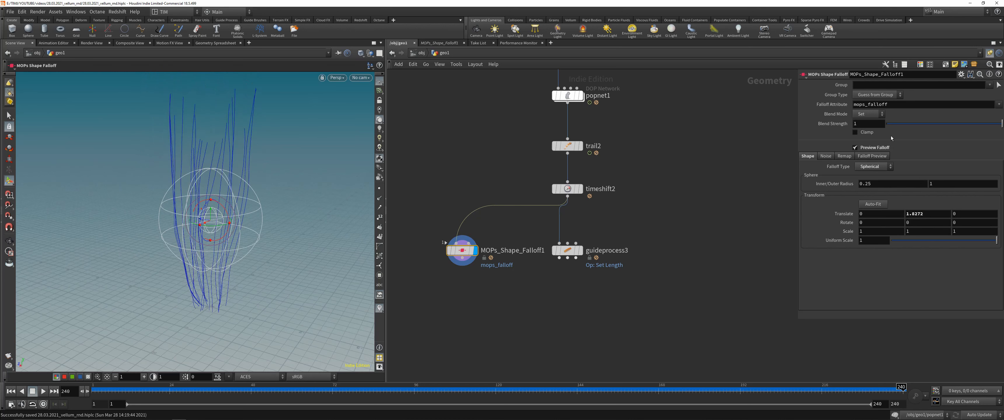
left_click(872, 156)
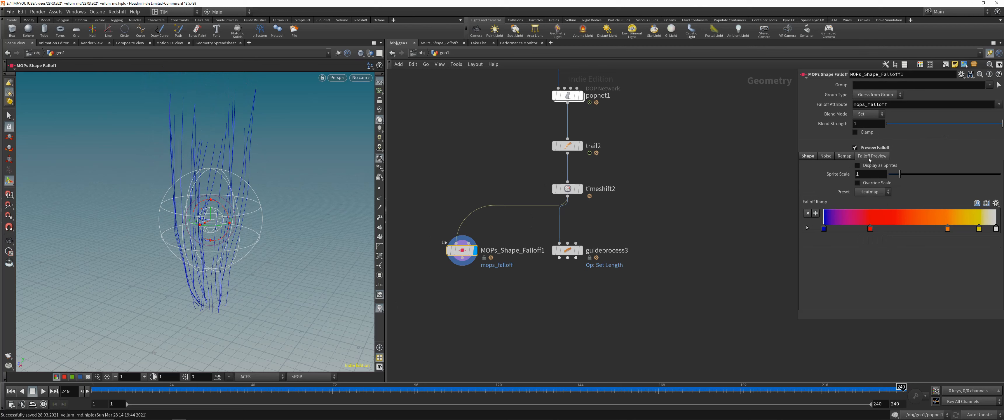
left_click(842, 156)
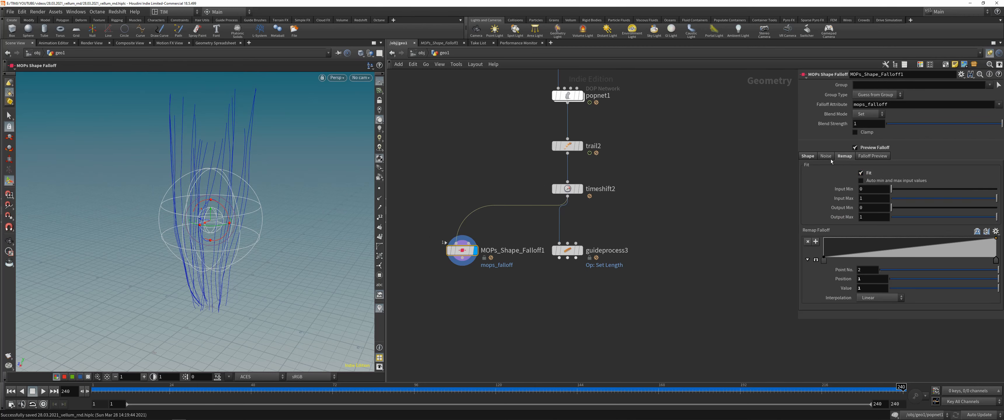
left_click(826, 156)
left_click(807, 157)
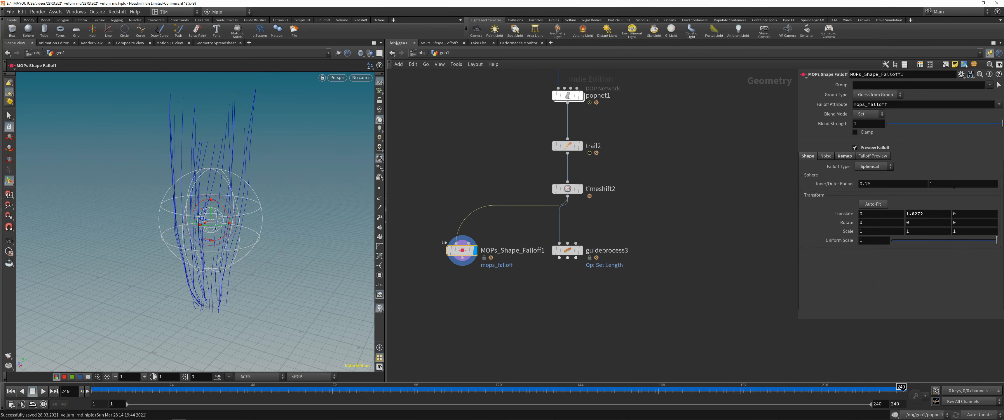
middle_click_drag(942, 183, 1002, 179)
mouse_move(236, 159)
left_mouse_down()
mouse_move(224, 180)
mouse_move(208, 161)
mouse_move(238, 150)
mouse_move(243, 161)
left_mouse_up()
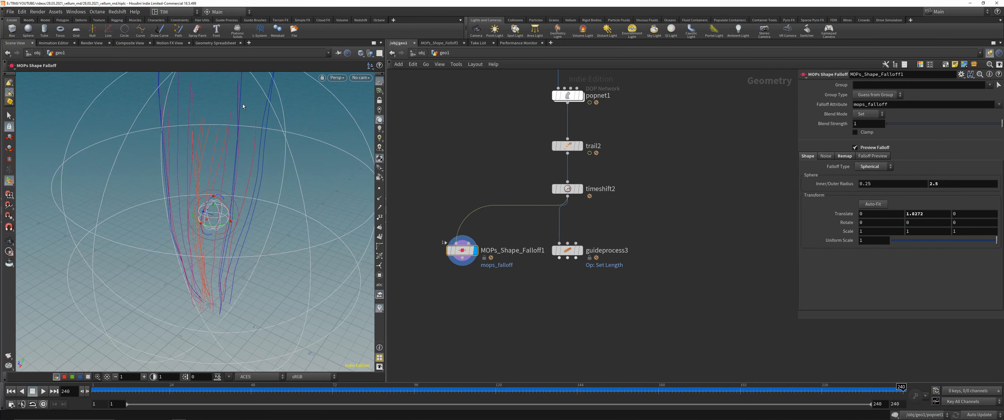
Show only the mops_falloff attribute in the Geometry Spreadsheet and sort its values in both directions.
left_click(216, 43)
left_click(197, 65)
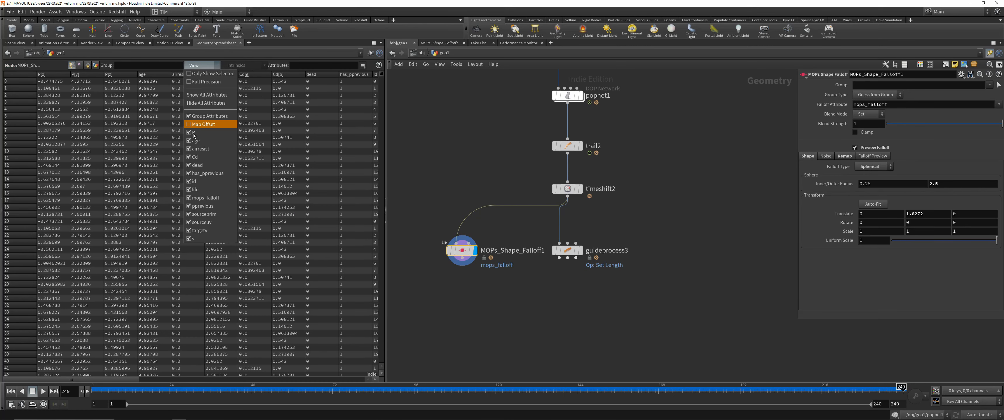
left_click(206, 103)
left_click(196, 65)
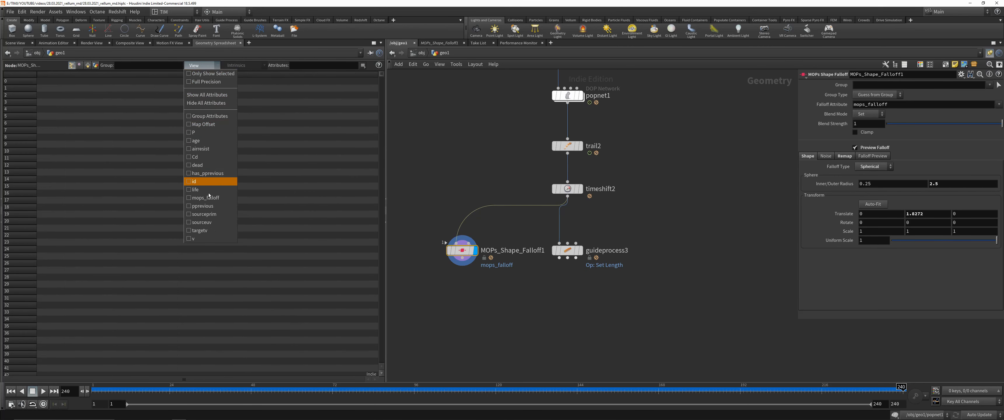
left_click(206, 198)
left_click(51, 75)
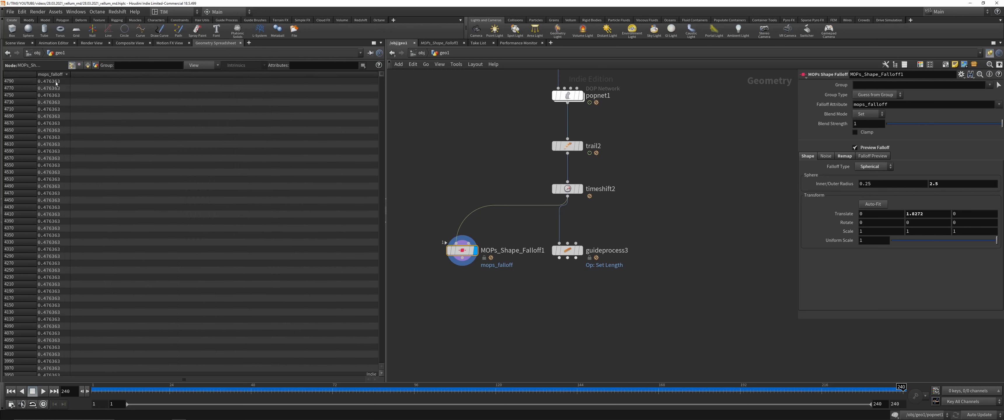
left_click(50, 74)
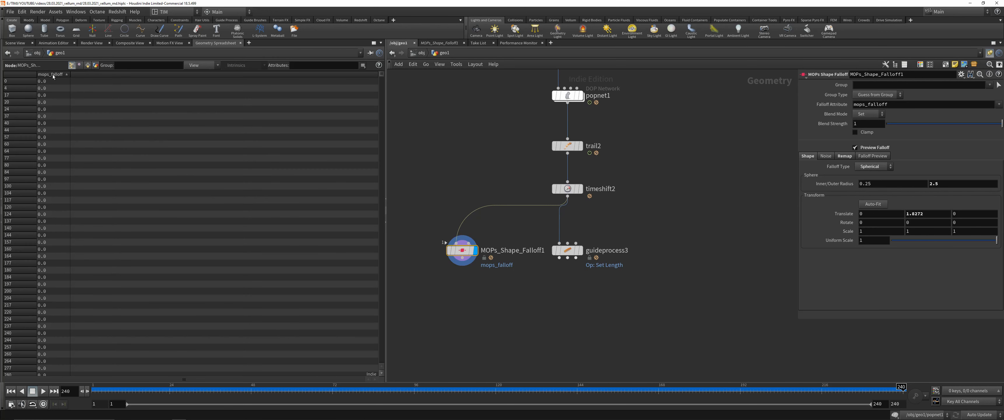
Sort the mops_falloff values and check the shape falloff's automatic min and max fit and its noise settings.
left_click(54, 75)
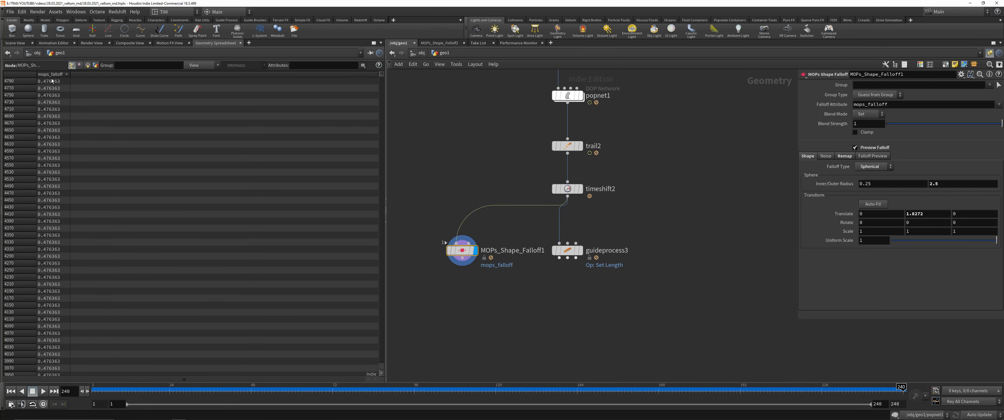
left_click(845, 156)
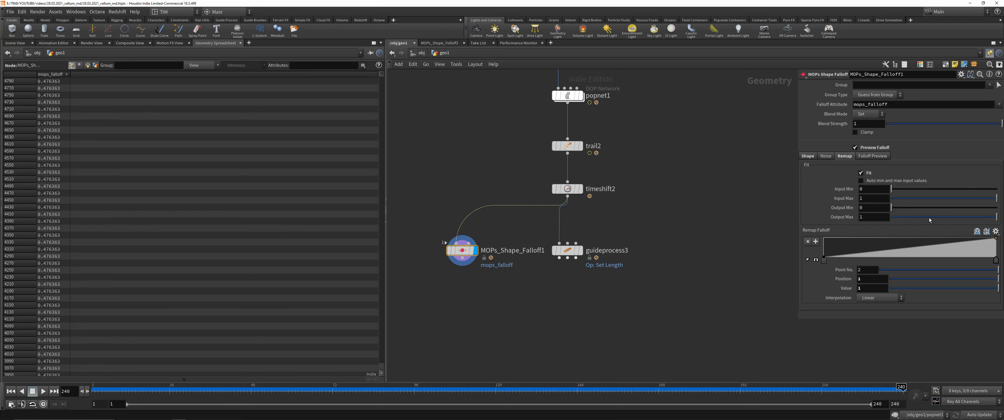
left_click(874, 182)
left_click(873, 183)
left_click(816, 156)
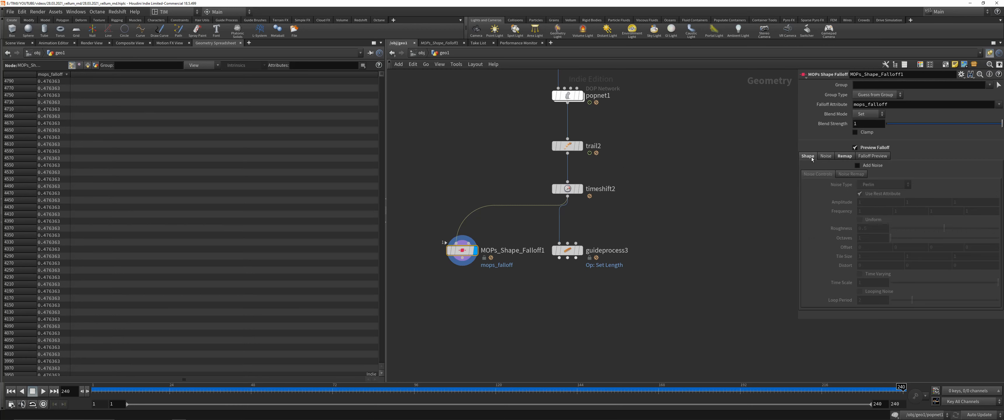
Insert the MOPs Shape Falloff between timeshift2 and guideprocess3 and display guideprocess3 in the scene view.
left_click(19, 44)
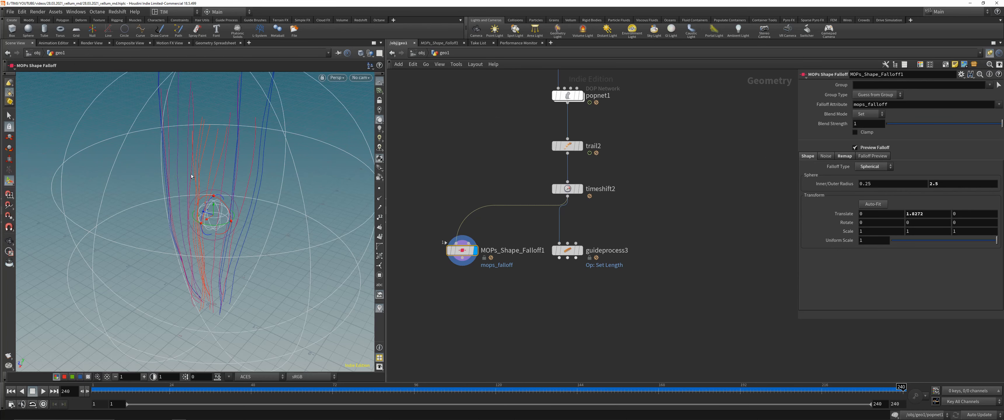
left_click_drag(573, 254, 574, 295)
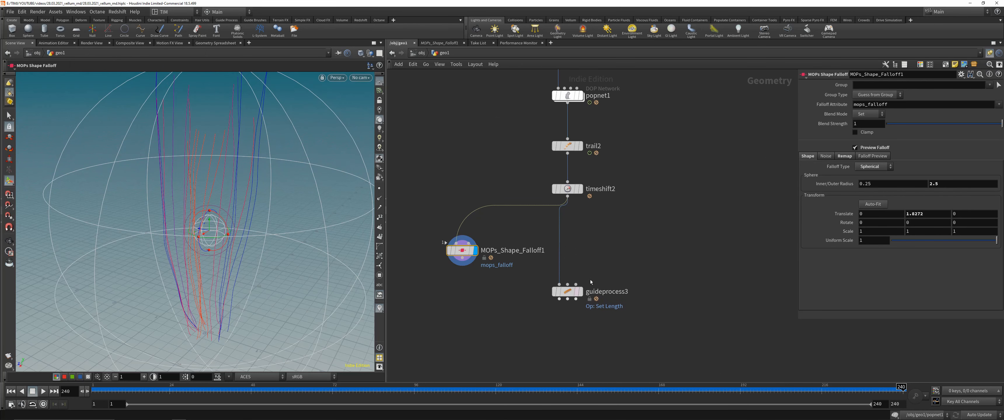
left_click_drag(461, 252, 570, 238)
left_click(567, 291)
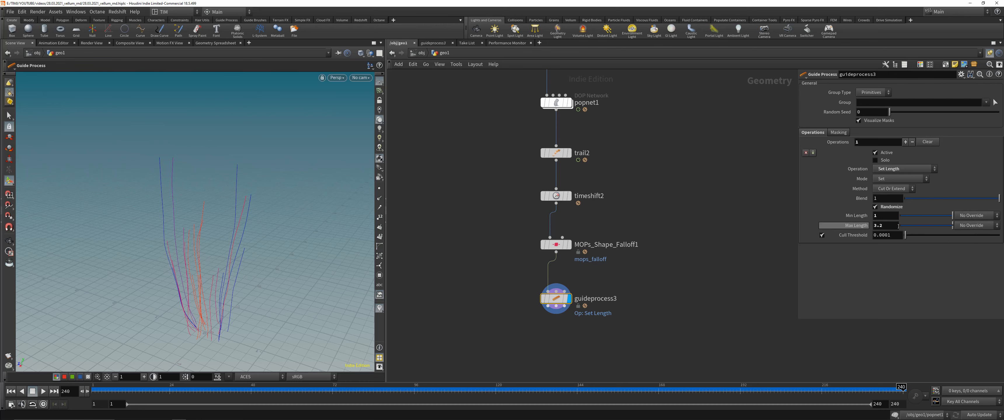
Override guideprocess3's Max Length with a guide attribute and choose mops_falloff as that attribute.
left_click(982, 226)
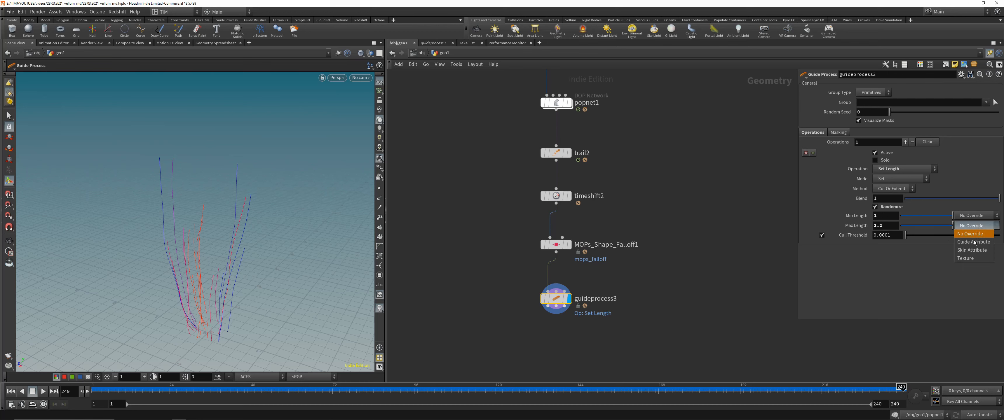
left_click(975, 242)
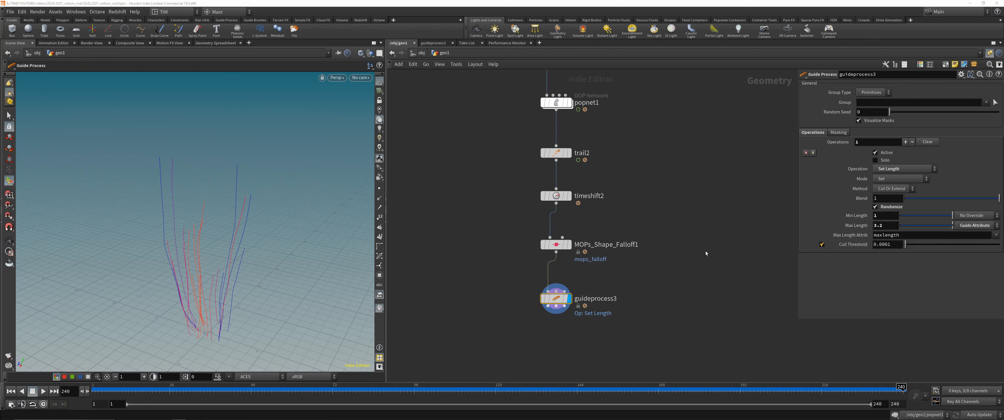
left_click(556, 244)
left_click(559, 294)
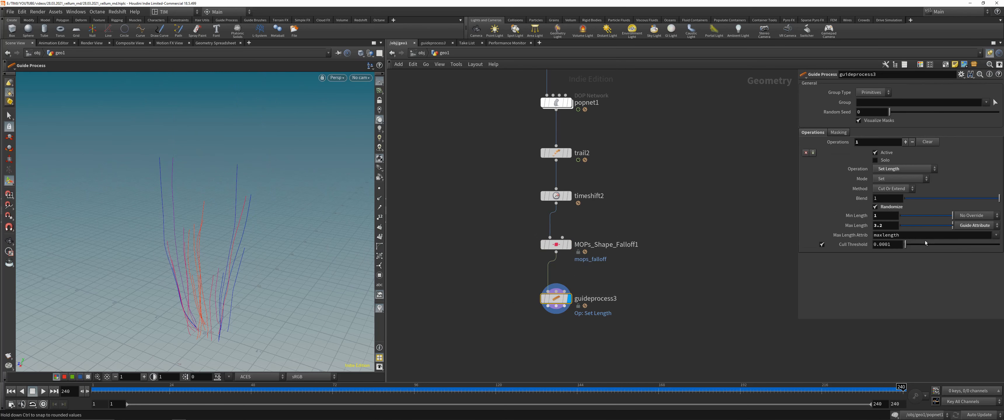
left_click(996, 236)
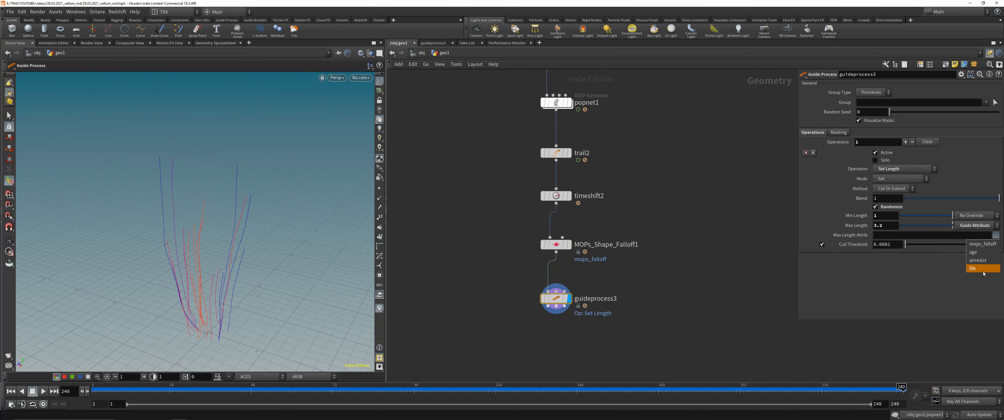
left_click(982, 247)
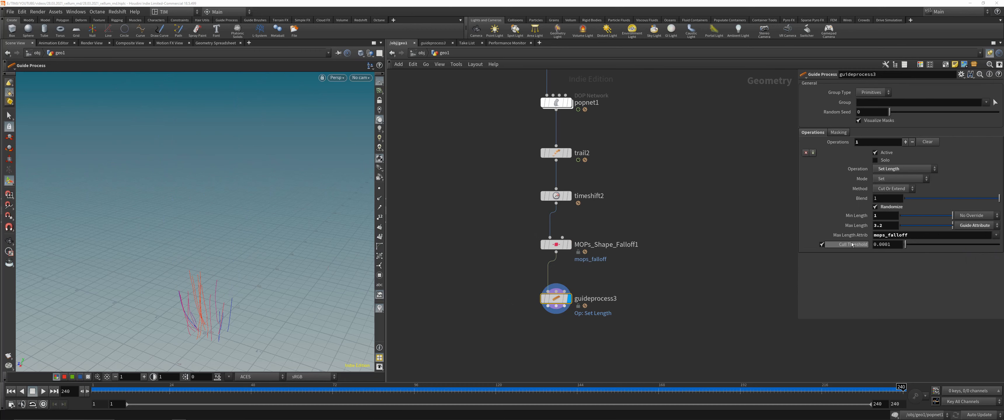
Set the falloff sphere's inner radius to 1.15 and display the shape falloff on the curves.
left_click(556, 244)
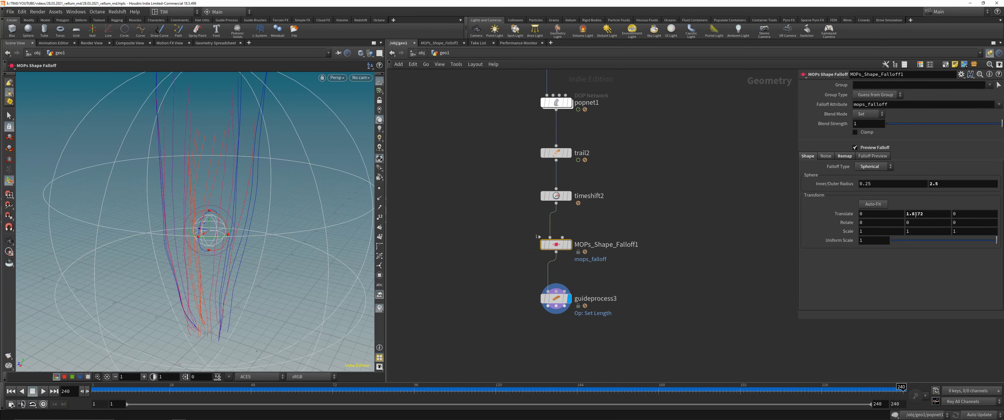
mouse_move(915, 215)
middle_mouse_down()
mouse_move(881, 215)
mouse_move(947, 214)
mouse_move(915, 215)
middle_mouse_up()
left_click(556, 299)
left_click(556, 245)
left_click(653, 275)
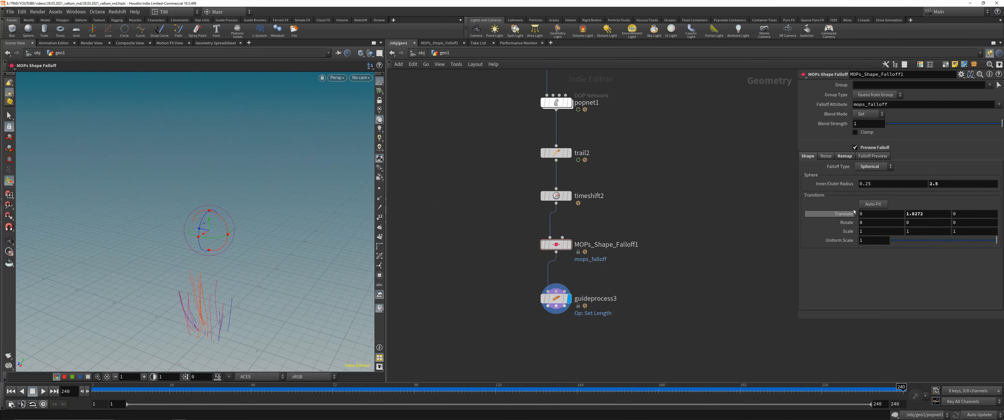
mouse_move(947, 183)
middle_mouse_down()
mouse_move(924, 183)
mouse_move(947, 186)
middle_mouse_up()
middle_click_drag(868, 184, 907, 192)
left_click(568, 245)
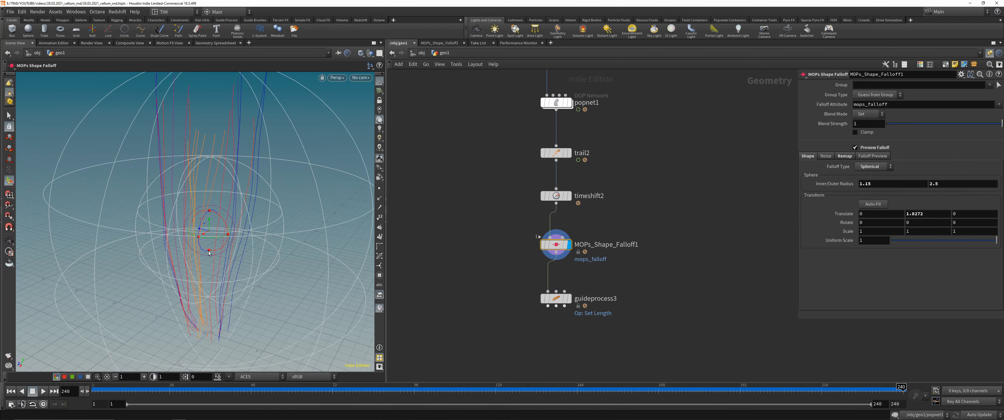
left_click_drag(210, 237, 192, 224, "alt")
Set guideprocess3's Max Length to 8.4 and Min Length to 2, and save the scene.
left_click(569, 298)
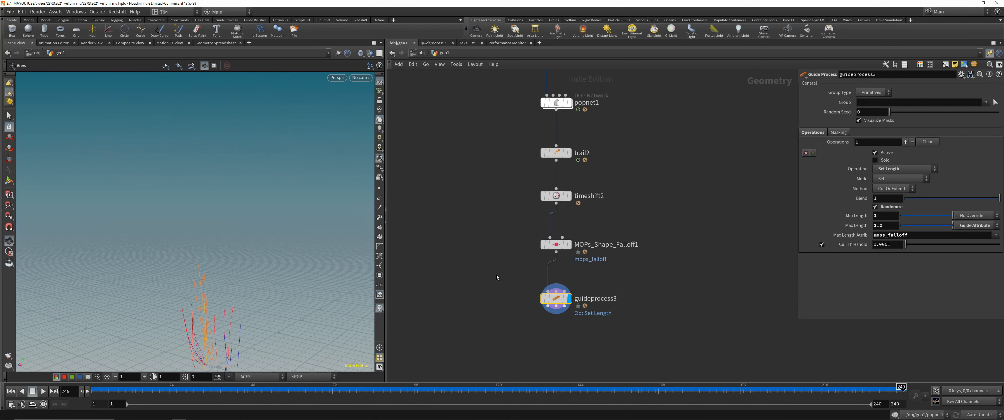
middle_click_drag(877, 226, 911, 224)
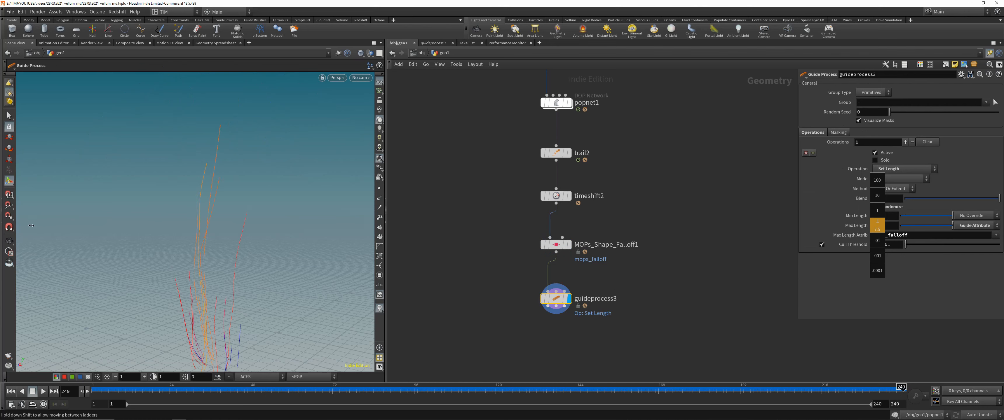
middle_click_drag(26, 226, 59, 225)
left_click_drag(203, 269, 224, 274, "alt")
right_click_drag(224, 274, 250, 297, "alt")
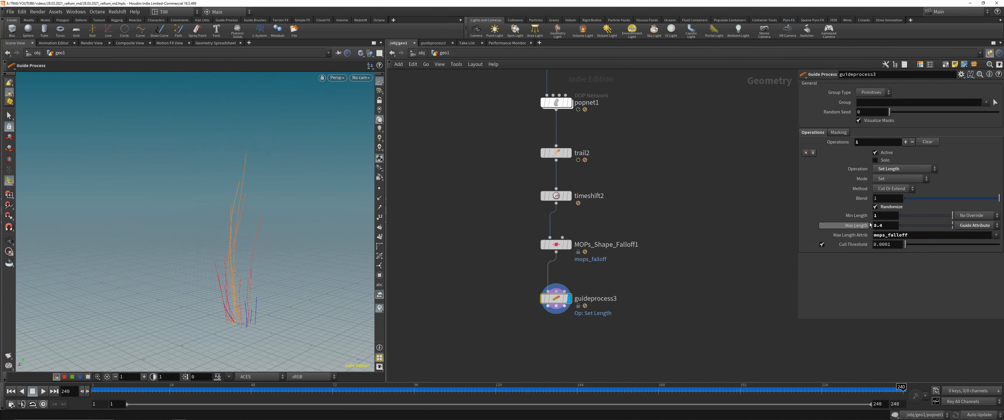
mouse_move(875, 215)
middle_mouse_down()
mouse_move(927, 214)
mouse_move(859, 222)
middle_mouse_up()
left_click_drag(250, 245, 234, 287, "alt")
key("ctrl+s")
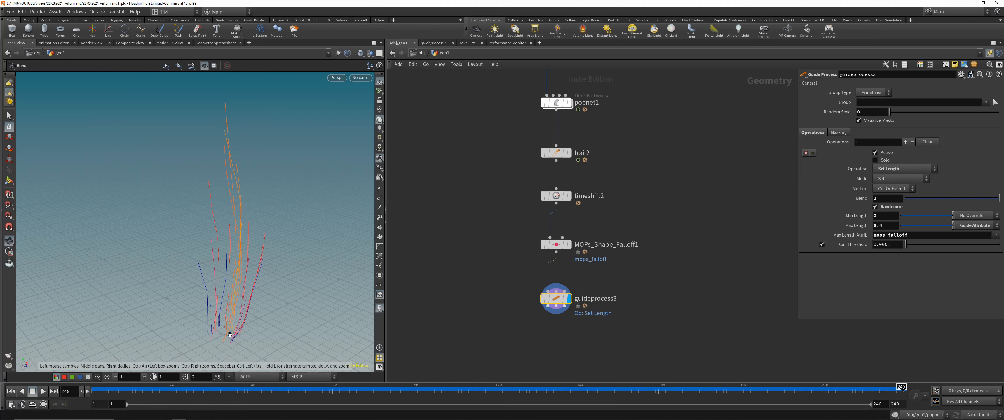
Examine the curves' length variation from several angles in the viewport.
left_click_drag(227, 327, 206, 284)
middle_click_drag(513, 311, 525, 269)
left_click_drag(493, 303, 668, 235)
left_click_drag(257, 238, 248, 235)
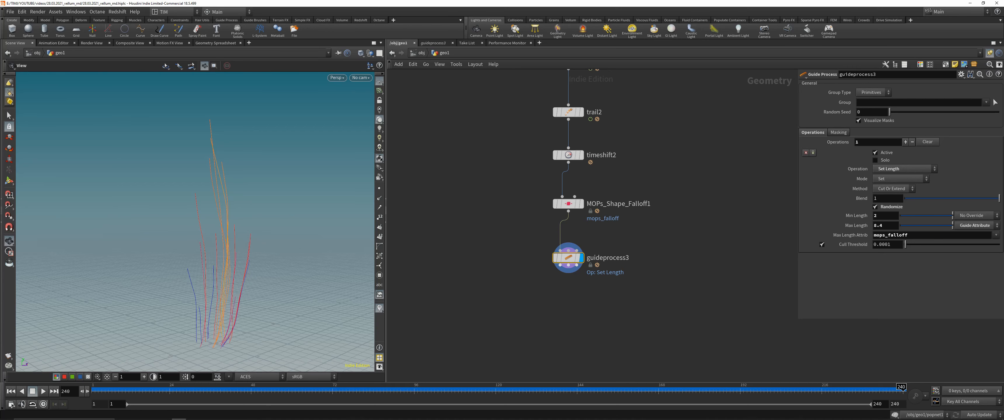
middle_click_drag(544, 290, 504, 252)
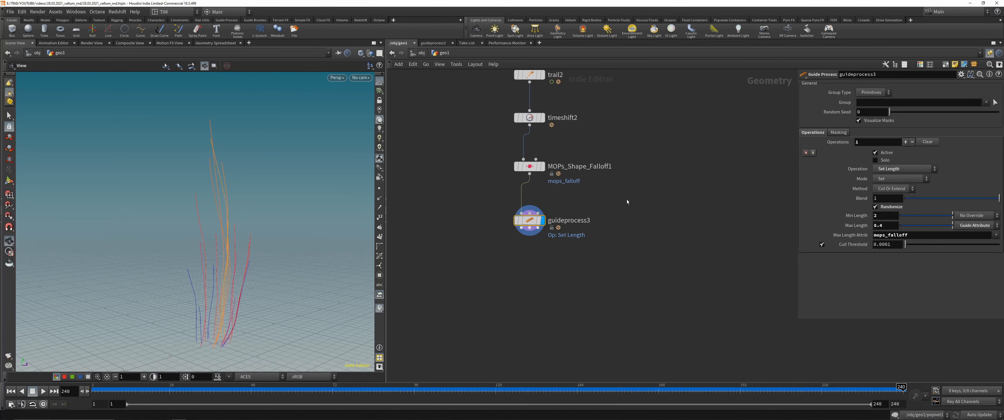
left_click_drag(231, 237, 195, 237)
middle_click_drag(482, 254, 502, 240)
key("h")
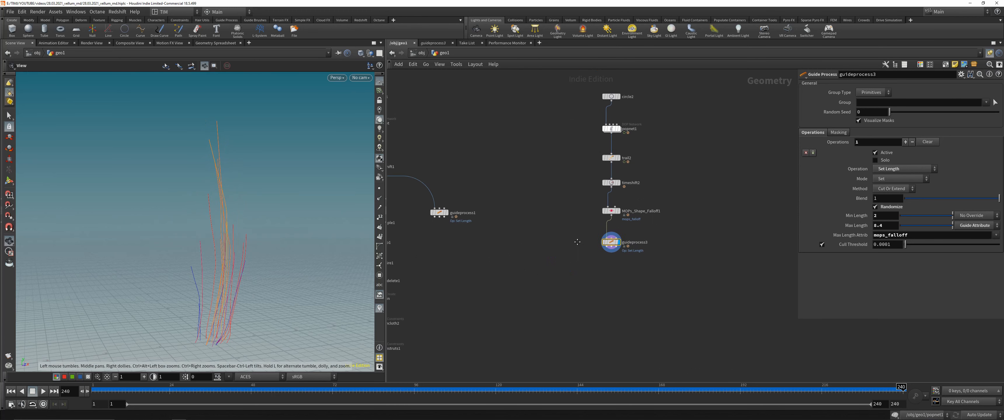
Add a Resample node below guideprocess3, feed it from guideprocess3 and display its result.
middle_click_drag(627, 251, 685, 237)
middle_click_drag(776, 239, 661, 240)
scroll(661, 239, "up", 1)
right_click(624, 221)
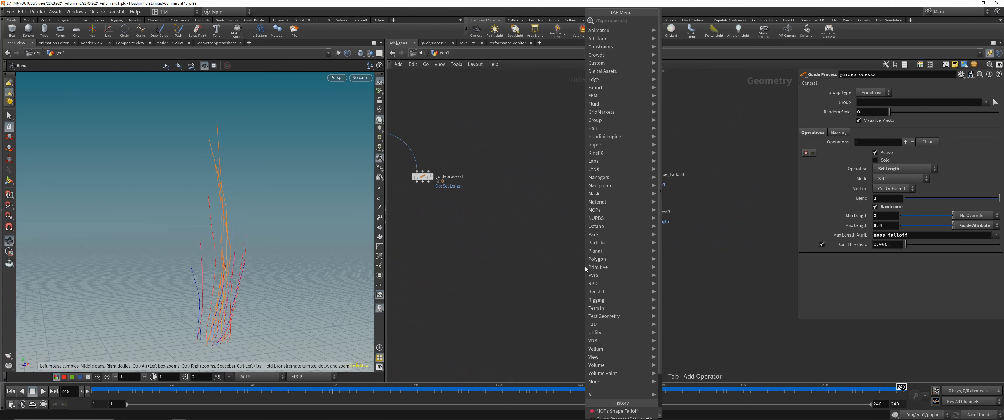
type("resa")
key("Return")
left_click(626, 245)
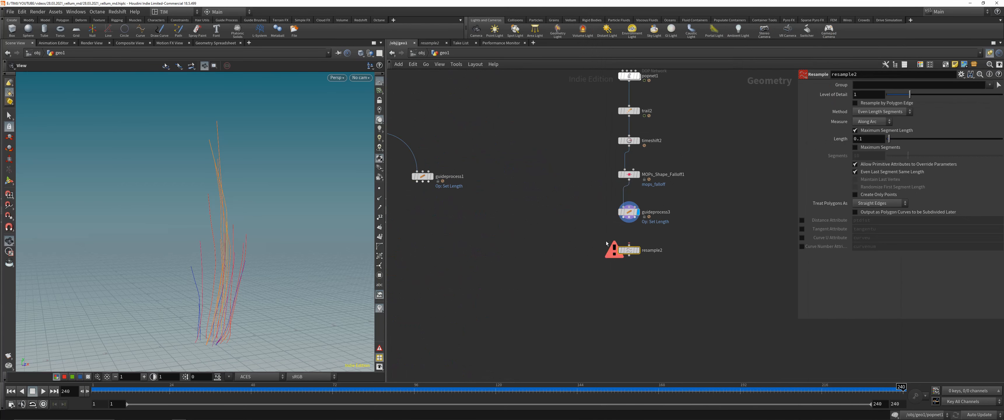
key("r")
left_click_drag(276, 236, 264, 236)
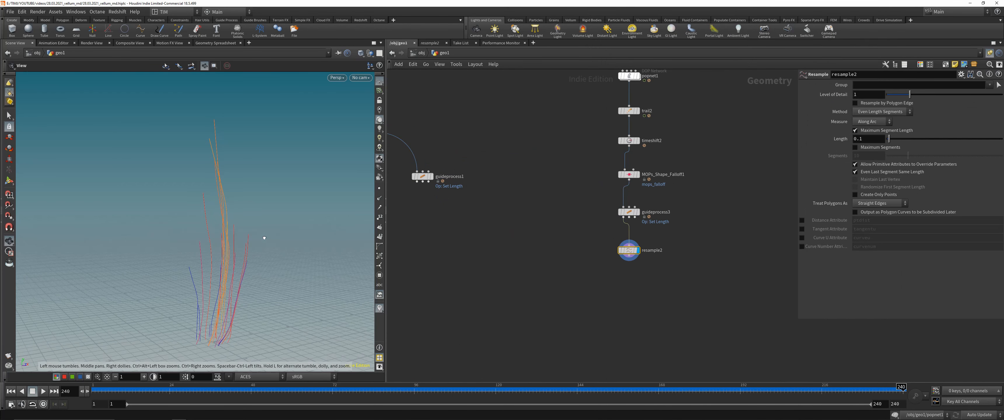
Enable the Resample node's Curve U Attribute as curveu and check it in the node info and viewport visualizers.
left_click(802, 238)
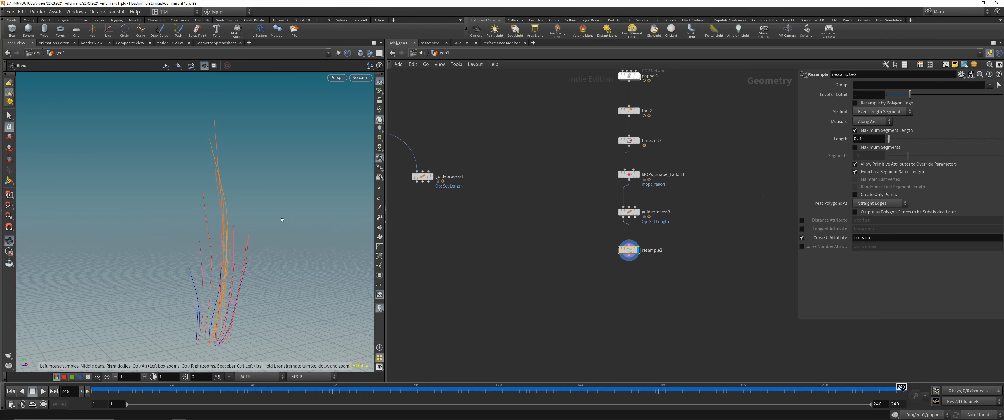
left_click_drag(284, 288, 297, 291)
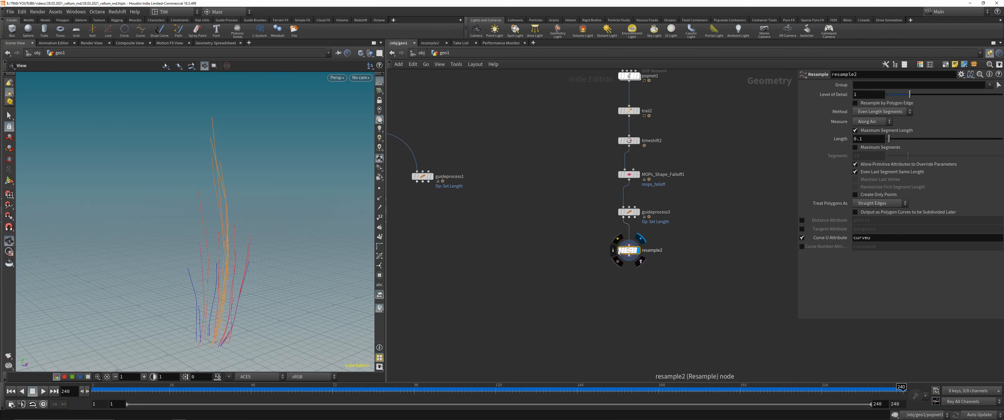
left_click(613, 251)
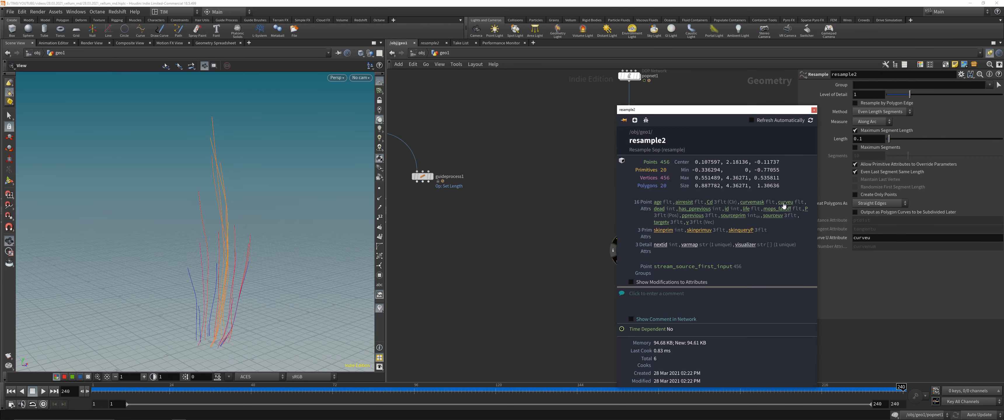
left_click(814, 110)
left_click(380, 236)
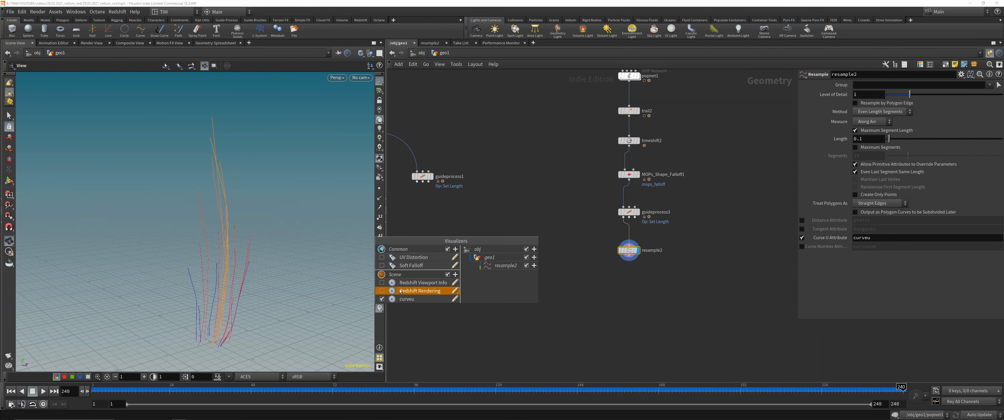
left_click(618, 306)
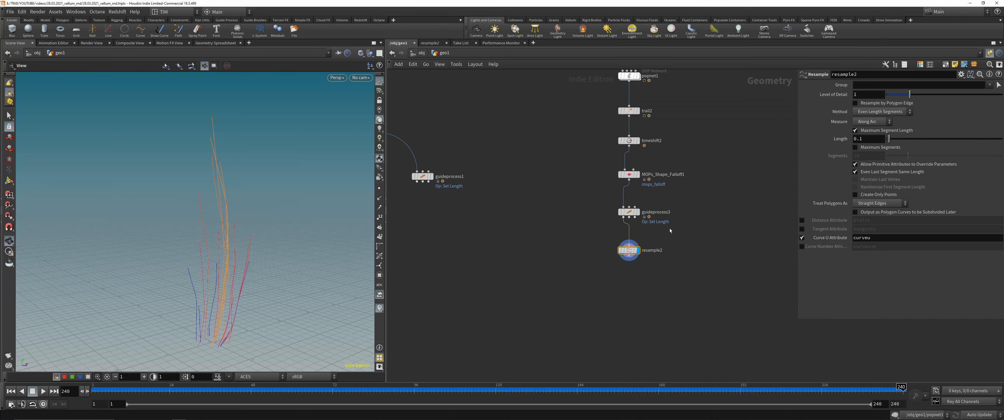
Set guideprocess3's Min Length to 4.5 while comparing the resampled curves.
left_click_drag(564, 225, 667, 201)
left_click_drag(577, 272, 667, 238)
left_click_drag(285, 264, 206, 281)
left_click(629, 211)
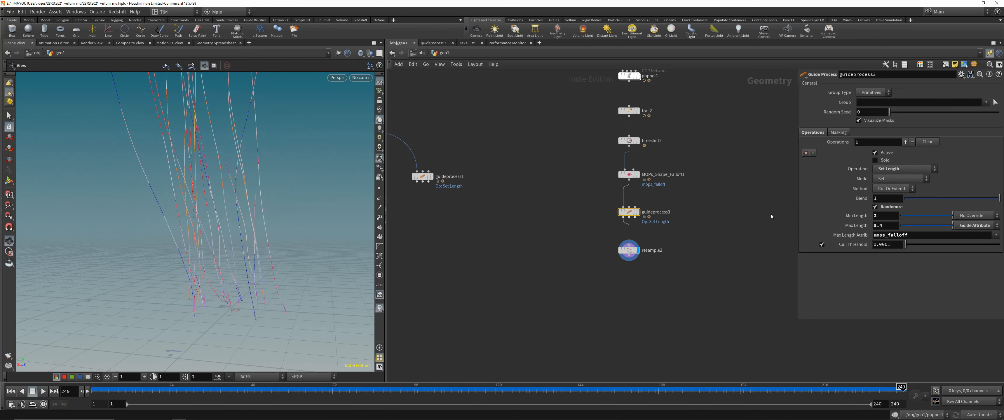
middle_click_drag(884, 216, 932, 213)
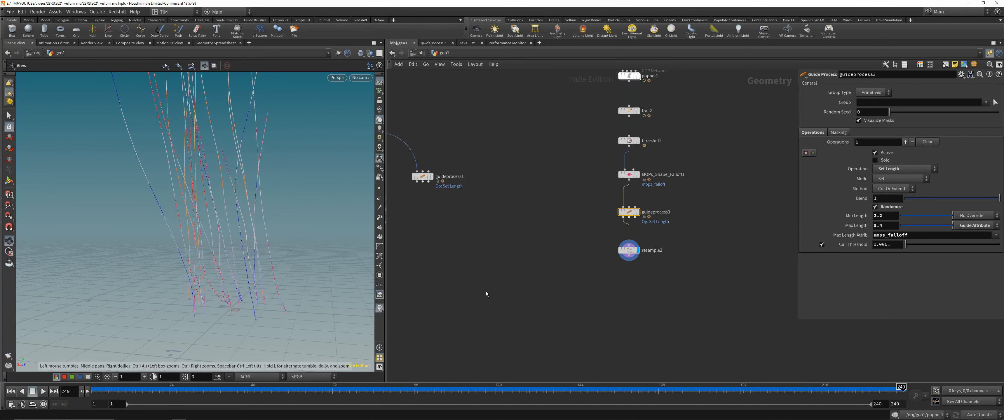
left_click_drag(486, 294, 742, 236)
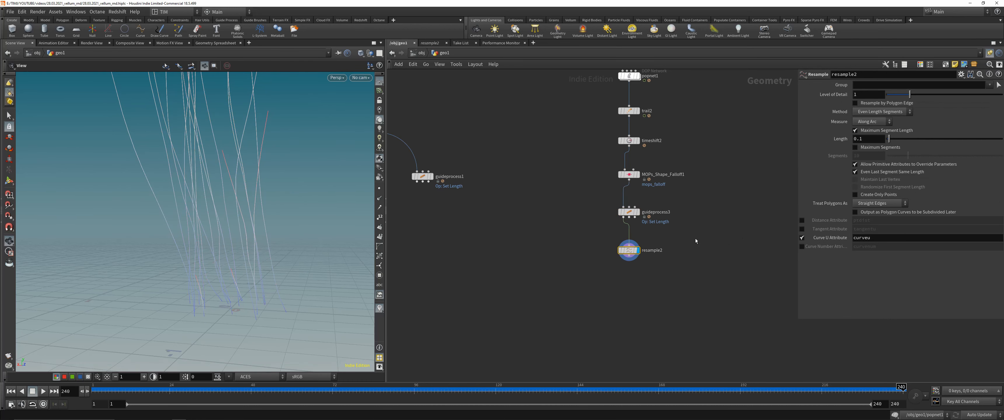
left_click_drag(570, 235, 717, 199)
middle_click_drag(887, 215, 866, 216)
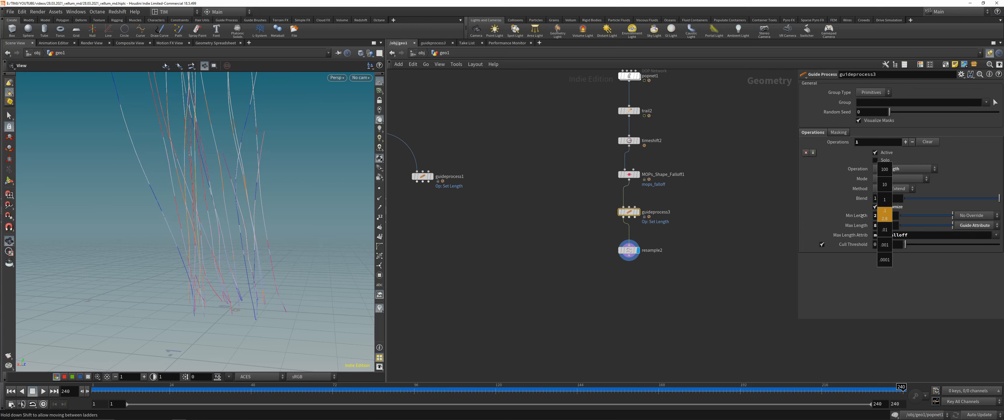
middle_click_drag(938, 209, 938, 209)
Set resample2's maximum segment length to 0.01.
left_click(628, 255)
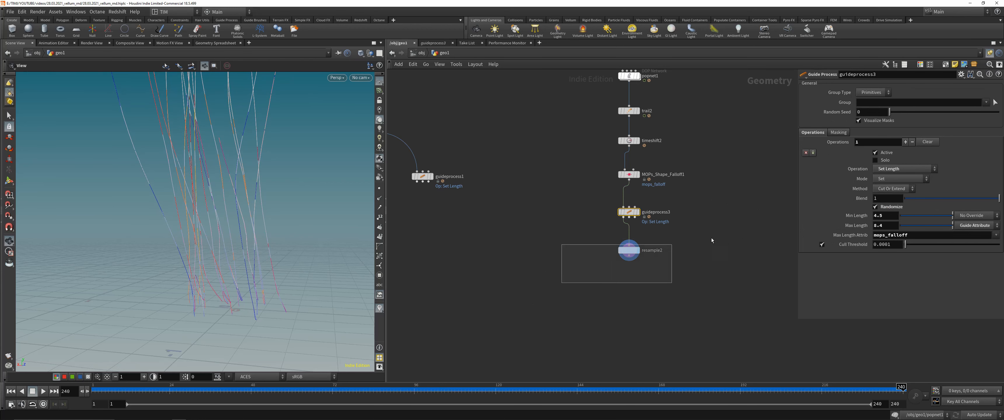
left_click(629, 250)
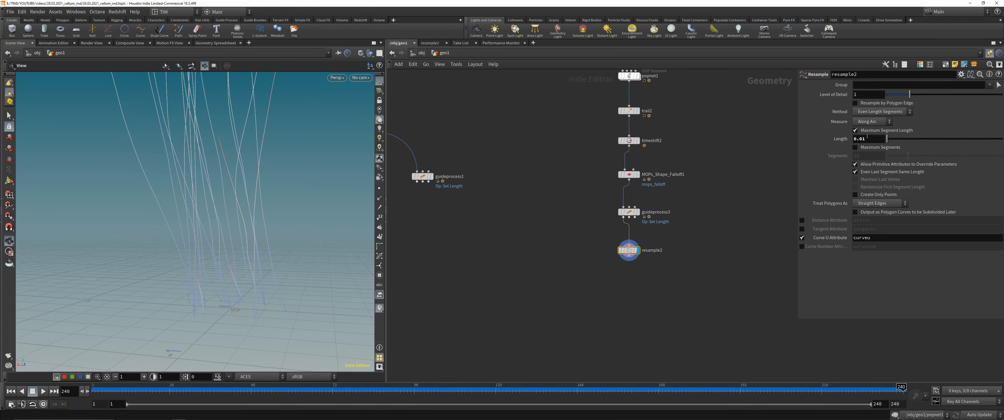
Examine the resampled curves from several angles and compare them with the spherical falloff of MOPs_Shape_Falloff1.
left_click_drag(226, 200, 247, 231)
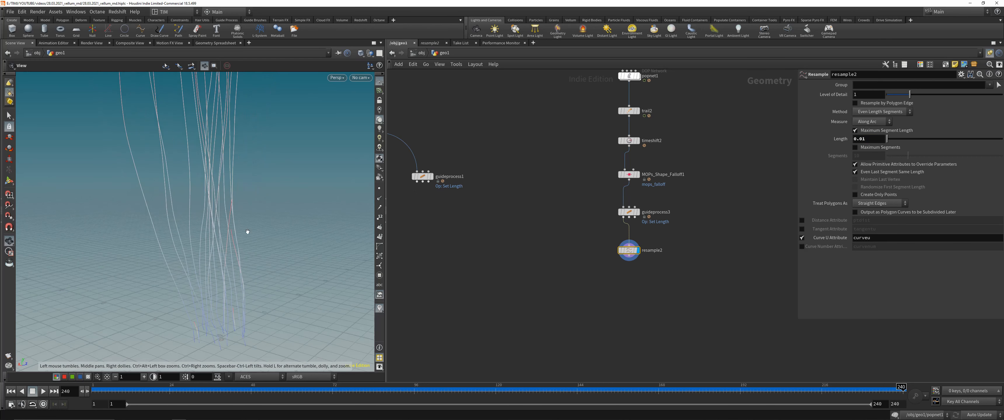
right_click_drag(243, 148, 219, 164)
middle_click_drag(220, 164, 204, 236)
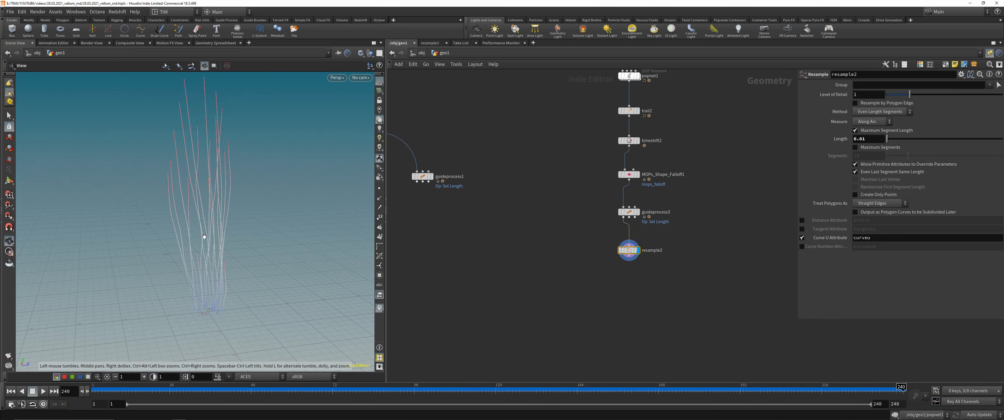
left_click_drag(203, 237, 201, 228)
left_click(628, 175)
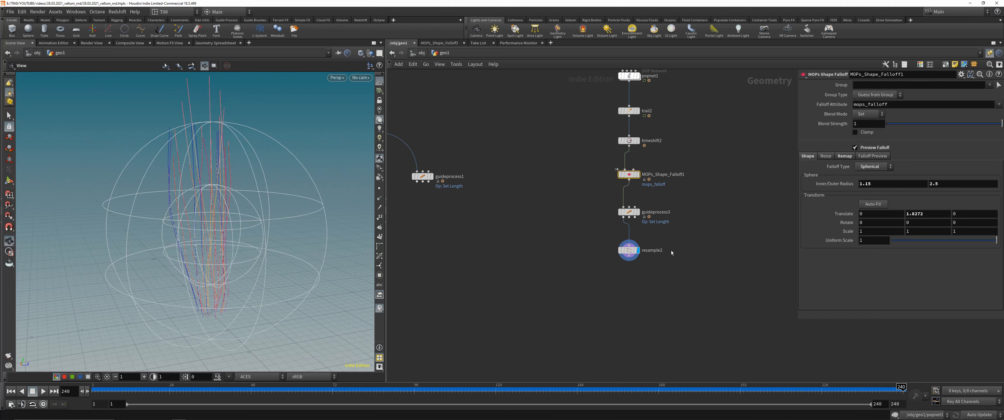
left_click(628, 251)
left_click(629, 174)
left_click(628, 250)
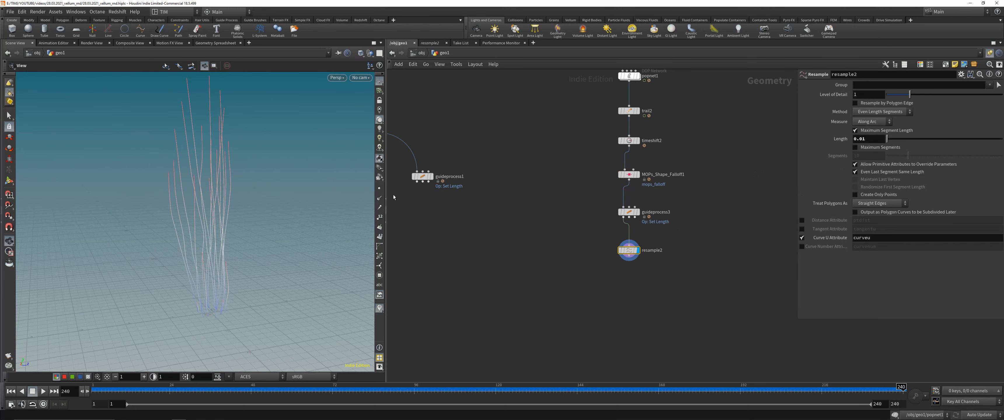
Set resample2's maximum segment length to 0.05 and check the point density along the curves.
left_click(379, 189)
scroll(257, 106, "up", 5)
left_click(874, 137)
type("5")
key("Return")
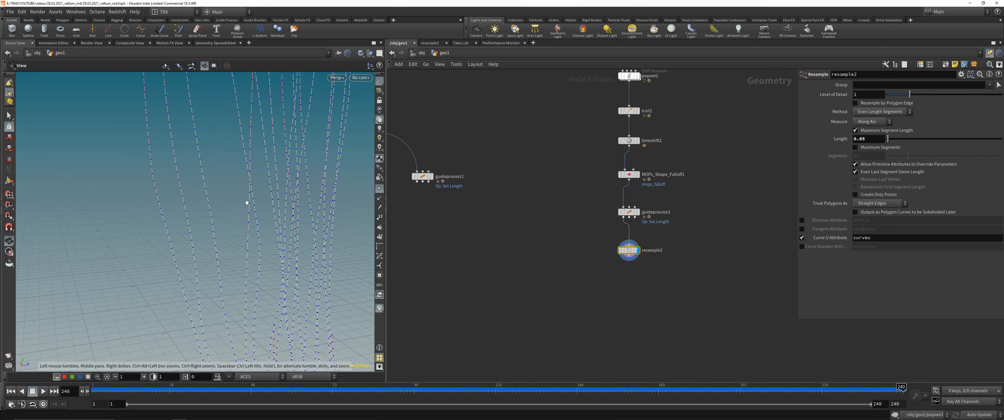
left_click(380, 190)
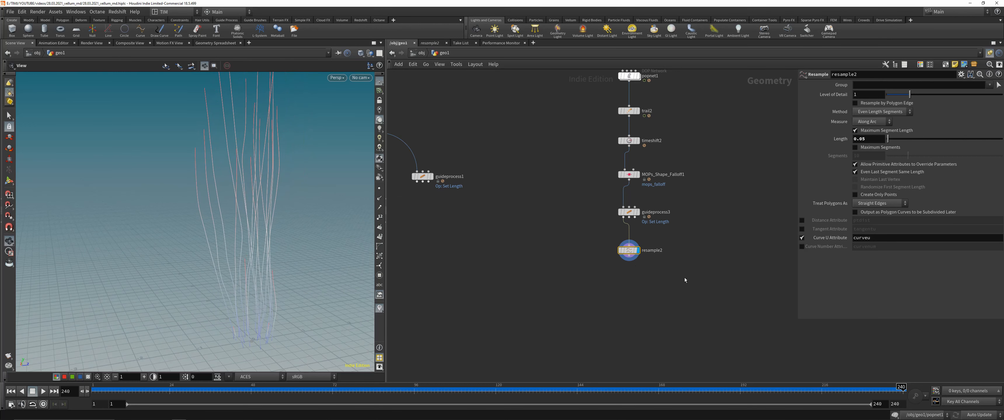
Lower guideprocess3's Min Length to roughly 0.3 for more variation between strand lengths.
left_click(628, 212)
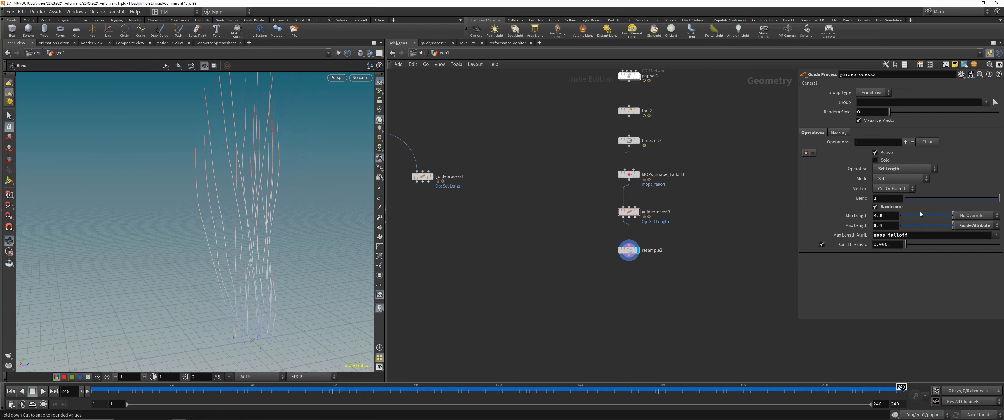
mouse_move(952, 216)
left_mouse_down()
mouse_move(909, 218)
mouse_move(945, 217)
left_mouse_up()
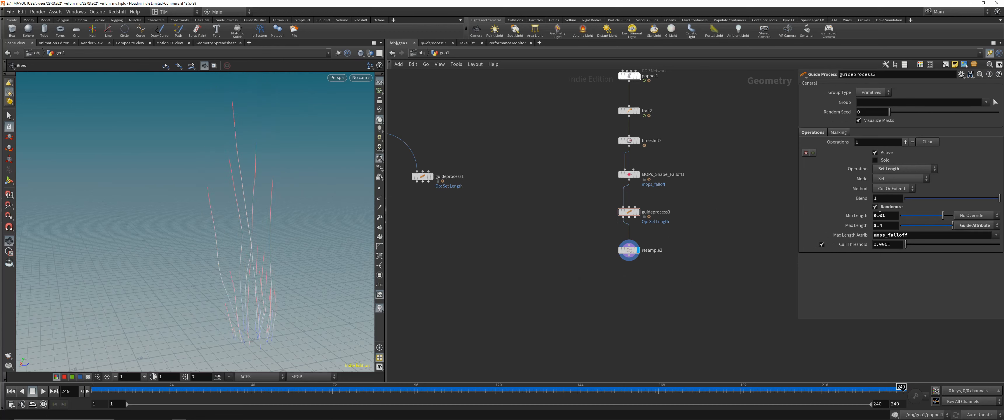
middle_click_drag(883, 216, 762, 246)
Adjust MOPs_Shape_Falloff1's spherical inner and outer radius to 1.15 and 2.7 and check the curves.
left_click(629, 174)
middle_click_drag(866, 184, 857, 182)
middle_click_drag(944, 184, 937, 189)
left_click_drag(216, 216, 206, 216)
Add an Attribute VOP node below resample2.
scroll(515, 260, "down", 3)
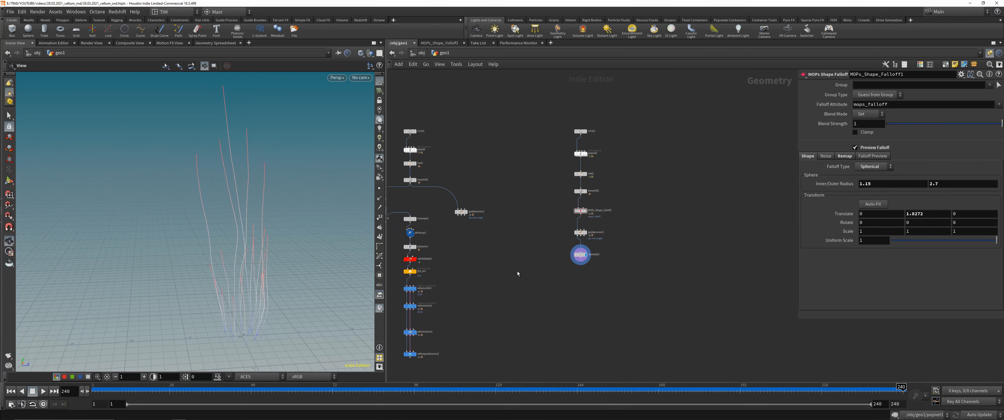
middle_click_drag(517, 271, 561, 225)
scroll(640, 222, "up", 2)
left_click(619, 201)
scroll(585, 261, "up", 3)
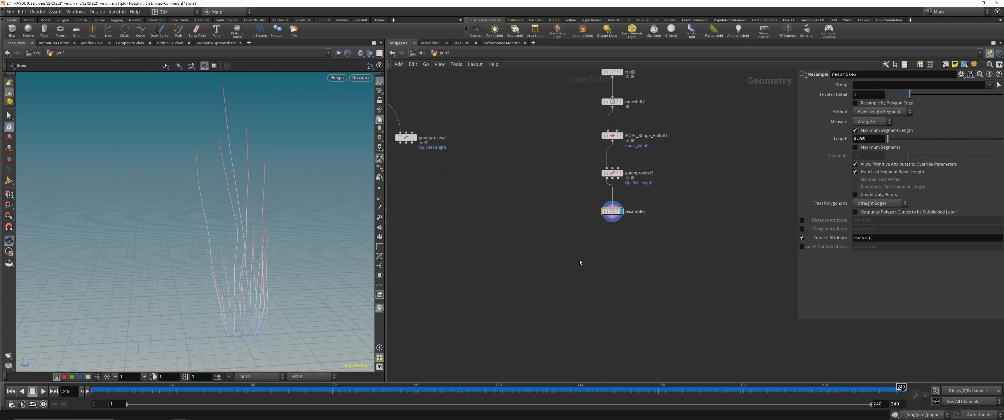
key("Tab")
type("vop")
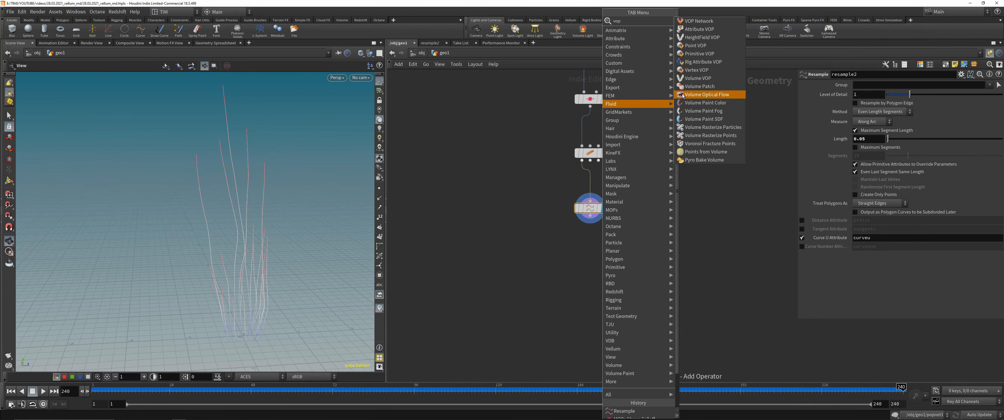
left_click(696, 29)
left_click(591, 257)
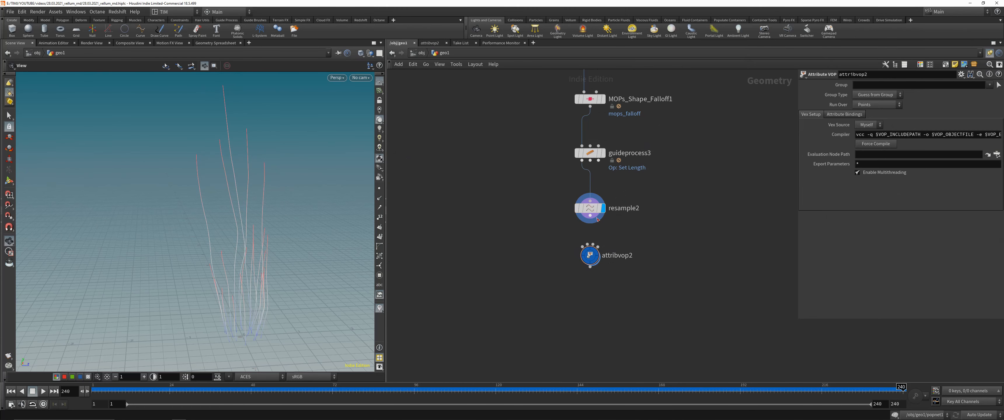
Inside attribvop2, add a Bind node below the global parameters and name its attribute curveu.
double_click(590, 258)
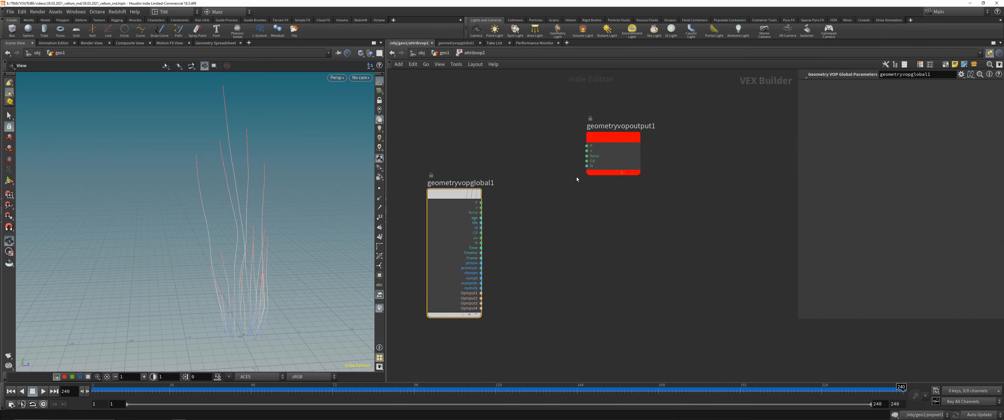
key("Tab")
type("bind")
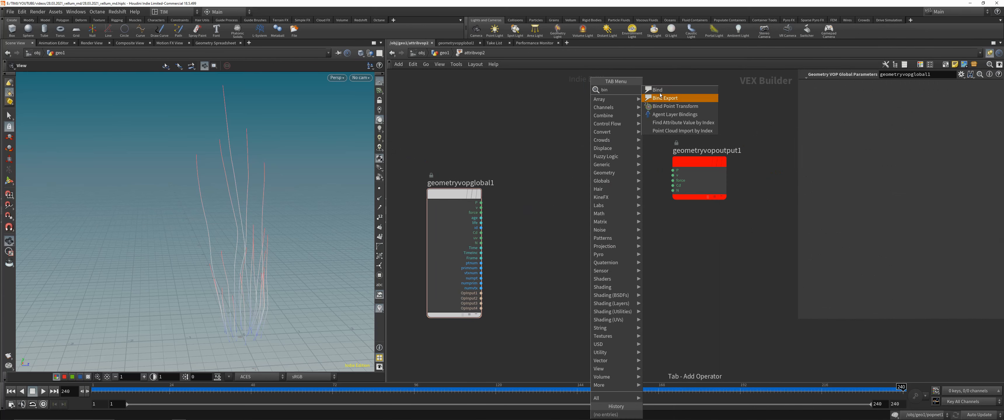
left_click(659, 90)
left_click(557, 297)
middle_click_drag(629, 276, 633, 204)
left_click_drag(563, 227, 524, 330)
double_click(872, 84)
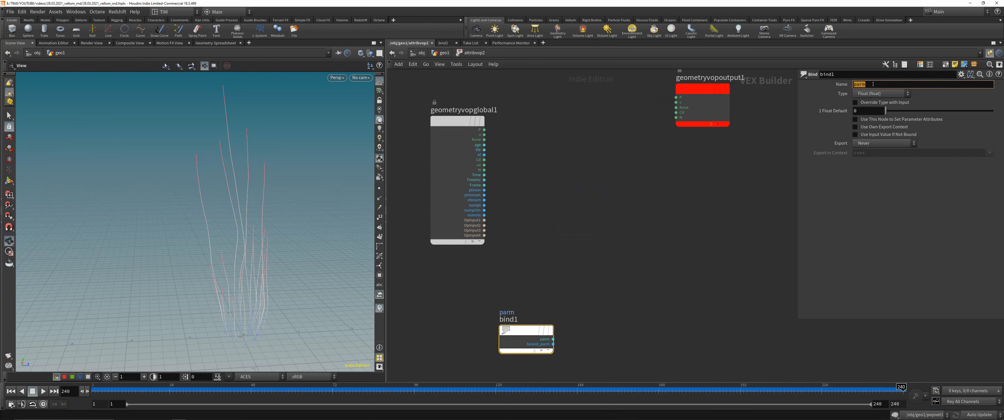
type("curveu")
key("Return")
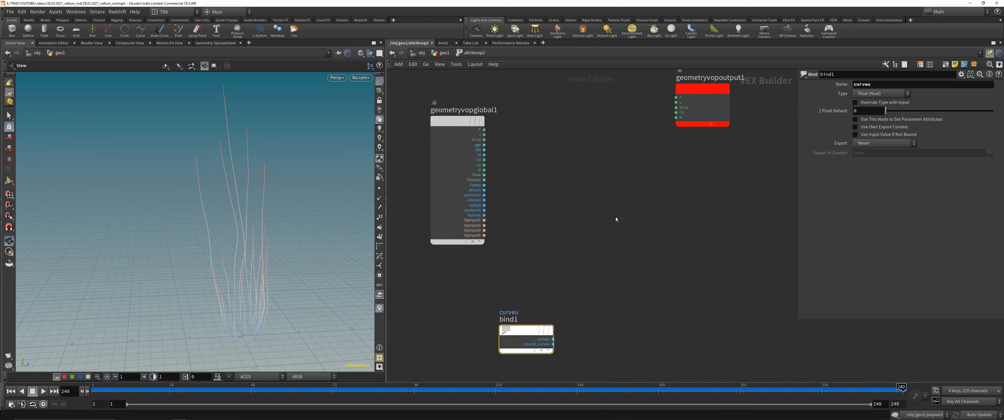
Add a Ramp Parameter node beside the curveu Bind node.
middle_click_drag(620, 299, 575, 267)
key("Tab")
type("ra")
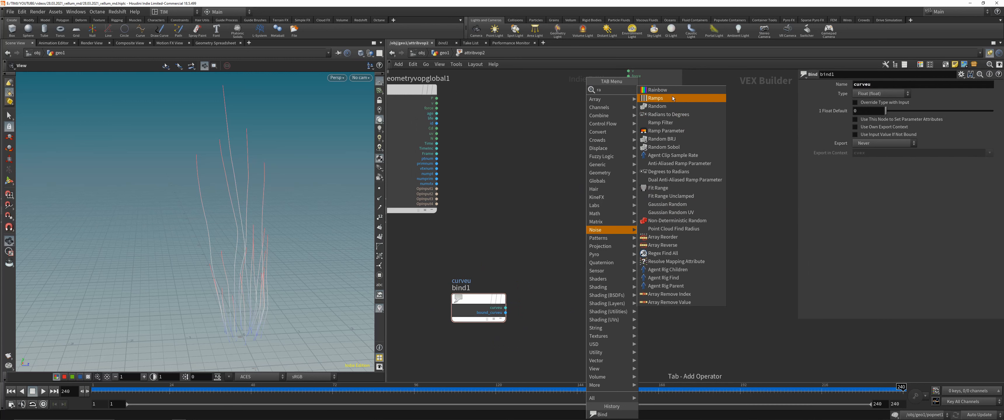
left_click(663, 131)
left_click(604, 275)
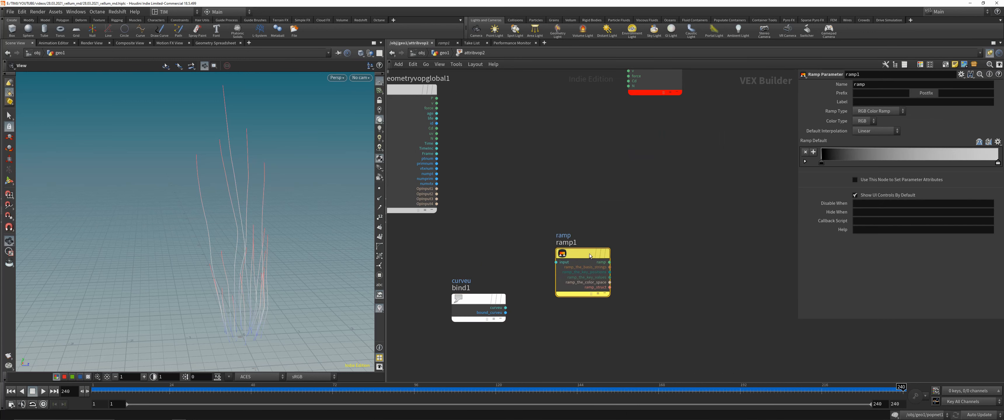
Add a Multiply node after the ramp.
middle_click_drag(629, 345, 587, 270)
key("Tab")
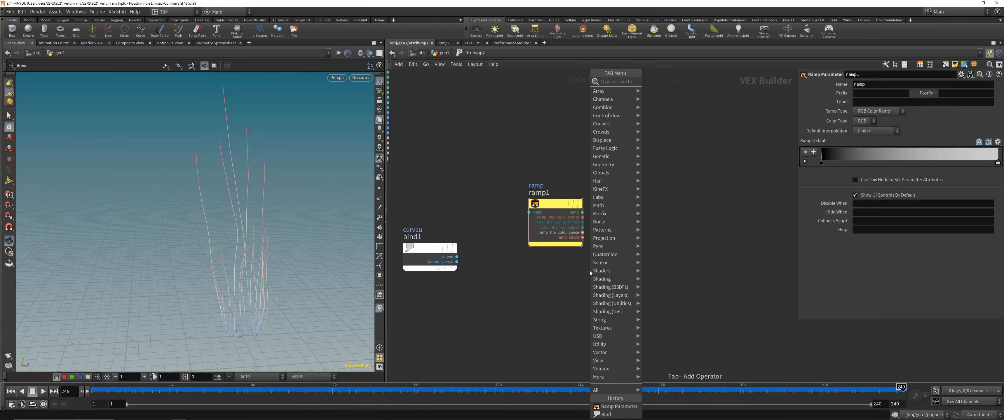
type("mul")
left_click(671, 81)
left_click(669, 211)
Add a Parameter node to the VOP network for scaling the ramp.
key("Tab")
type("p")
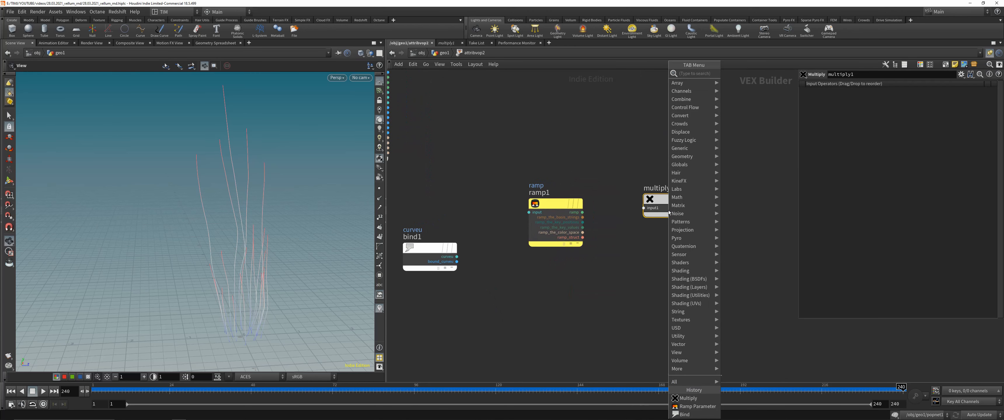
key("BackSpace")
key("Escape")
key("Tab")
type("p")
key("Return")
left_click(669, 213)
Add a Bind Export node beyond the Multiply node.
key("Tab")
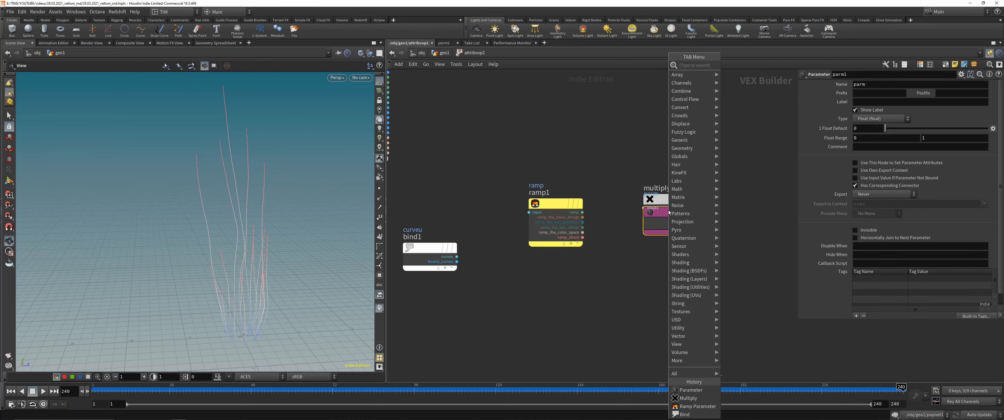
type("b")
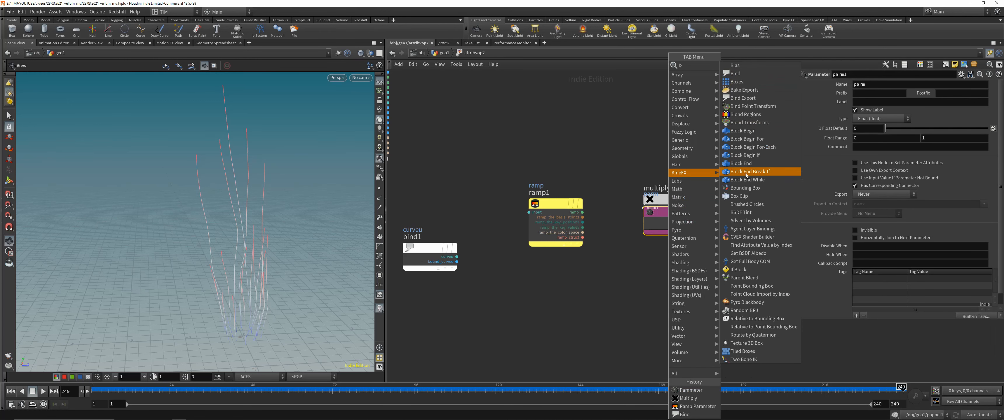
type("e")
left_click(742, 106)
left_click(770, 162)
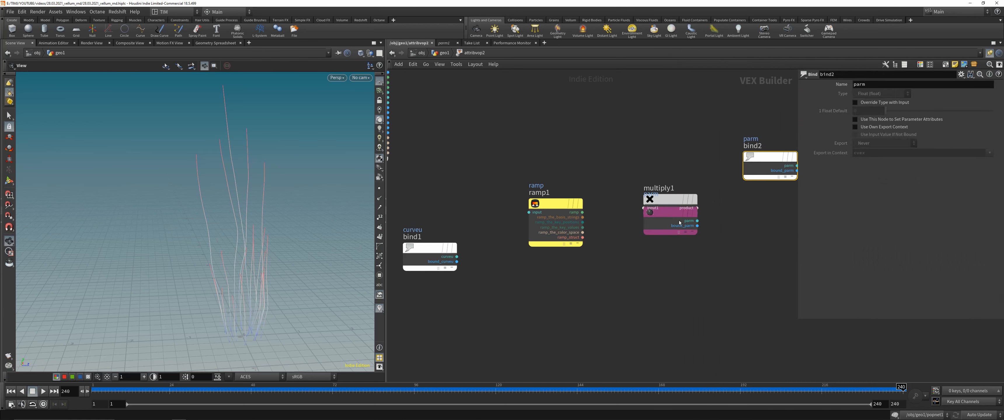
Wire curveu through the ramp into the Multiply node and set the ramp type to Spline Ramp (float).
left_click(582, 212)
left_click(644, 208)
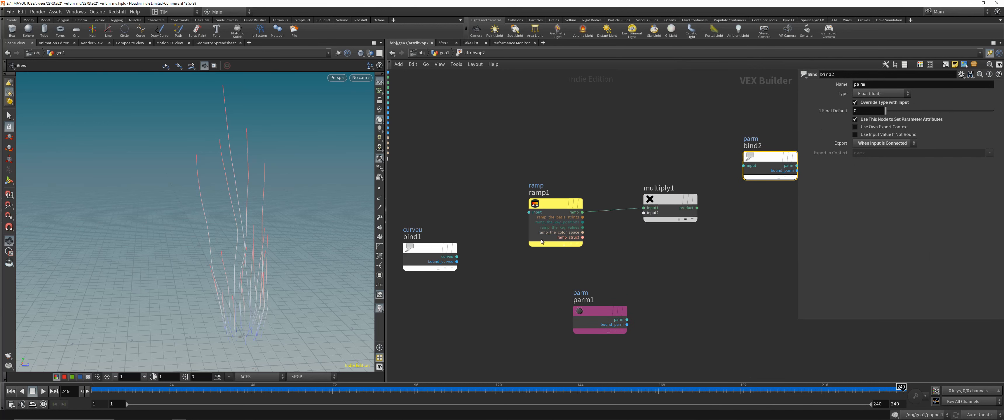
left_click(457, 257)
left_click(528, 213)
key("shift+s")
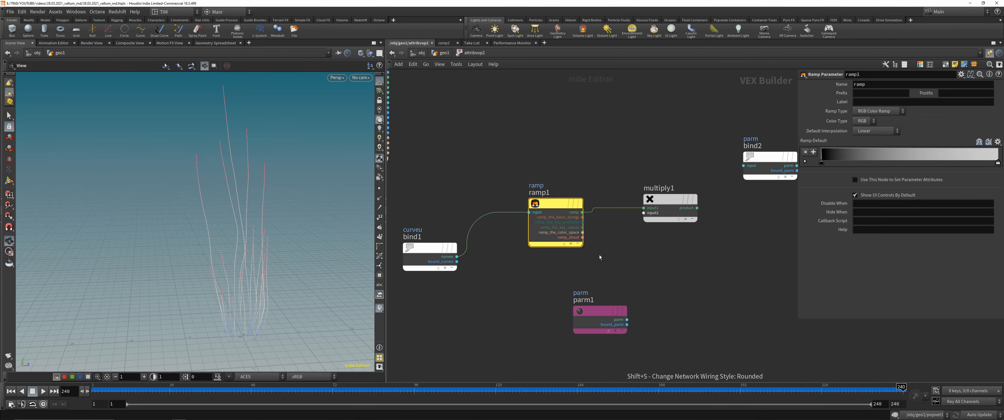
left_click(880, 112)
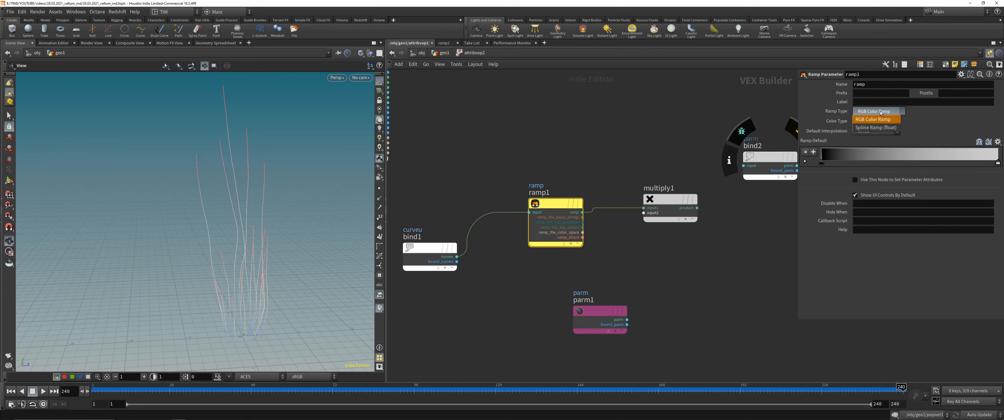
left_click(875, 127)
Connect the parameter to the Multiply node's second input and name it Overall_Scale.
left_click_drag(568, 303, 620, 204)
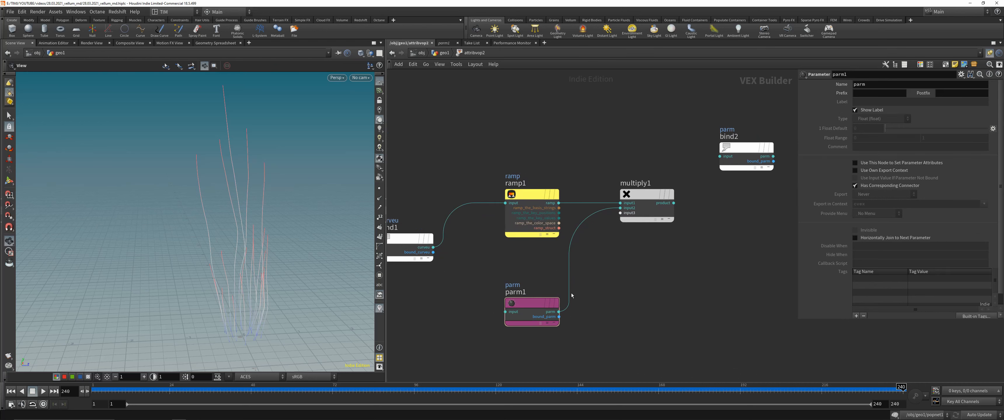
double_click(875, 84)
type("S")
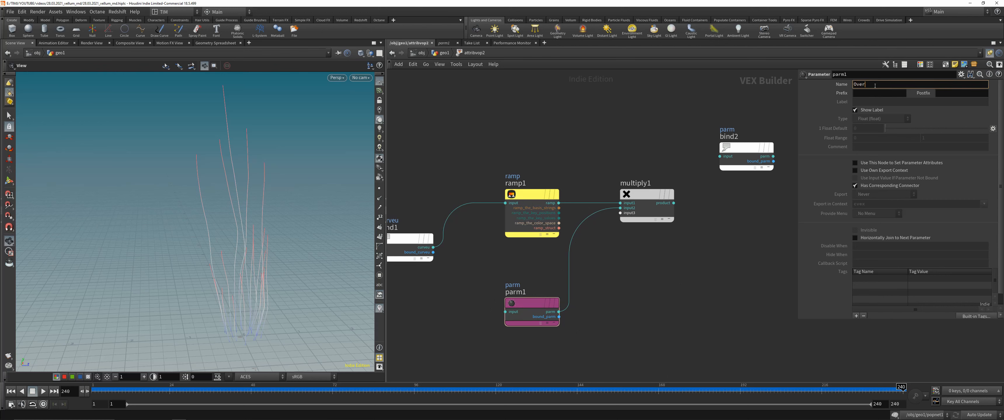
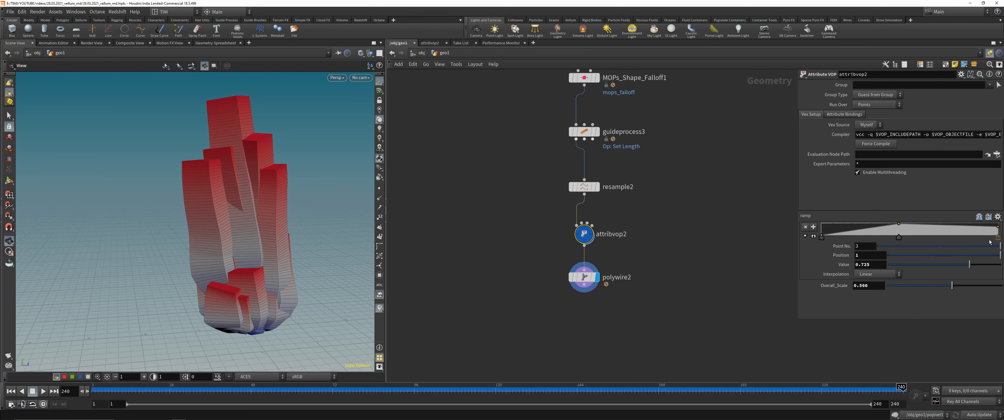
Set attribvop2's last ramp point to B-Spline interpolation with a value of 0 so the strands taper at the tips.
left_click(868, 275)
left_click(873, 321)
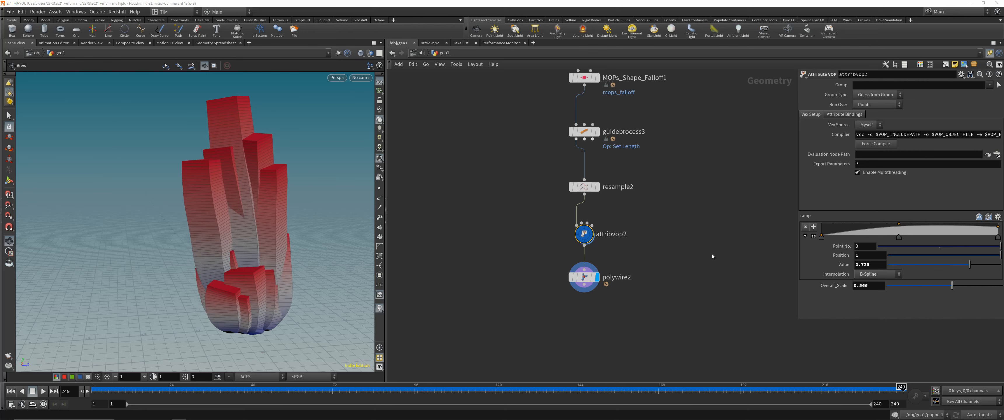
left_click(821, 235)
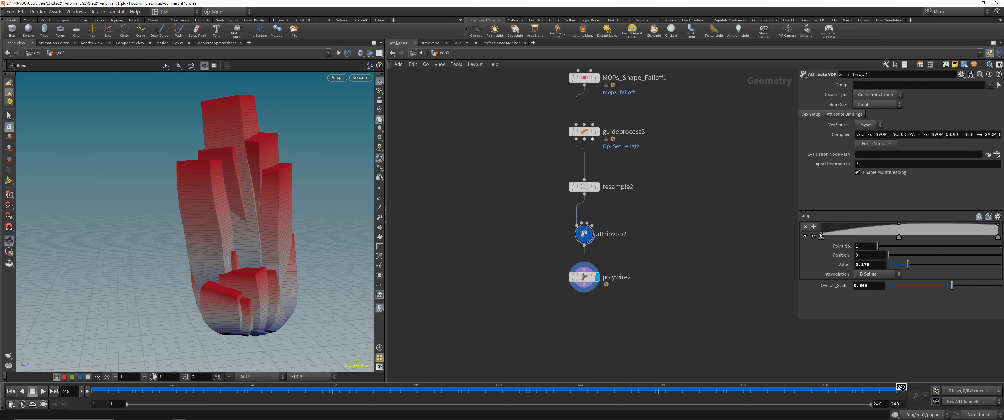
left_click(898, 237)
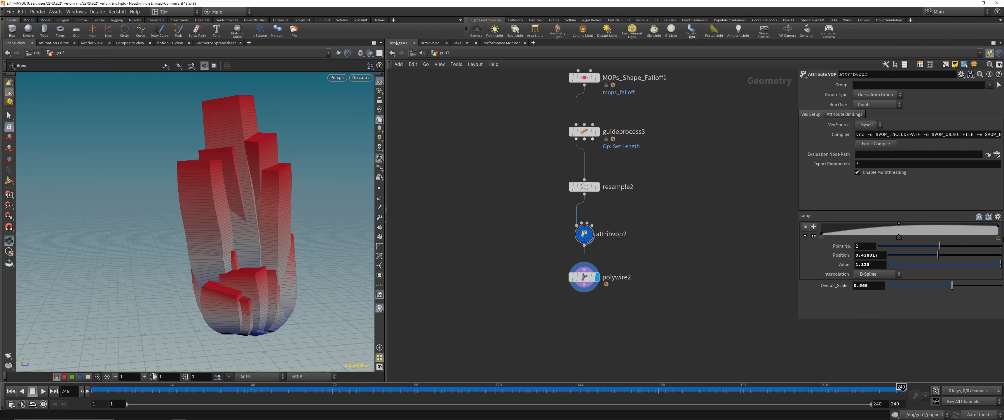
left_click(998, 237)
left_click_drag(977, 265, 908, 265)
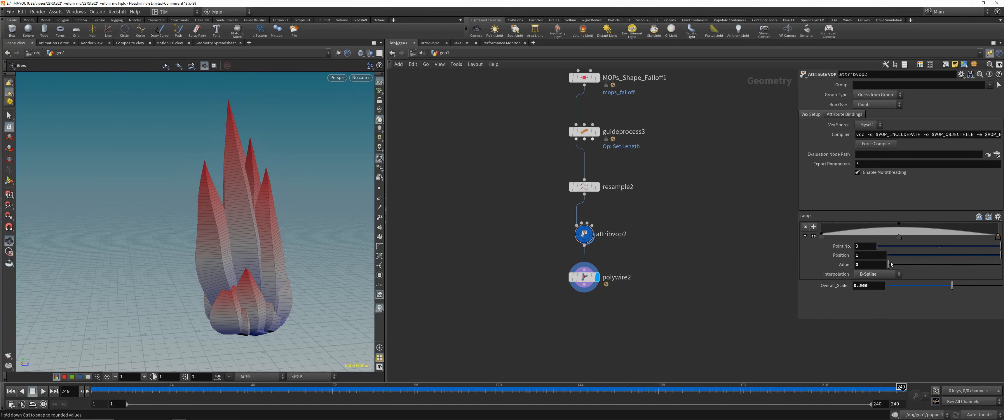
Set the middle ramp point's value to 0.34 and Overall_Scale to 0.212 to thin the strands.
left_click(899, 237)
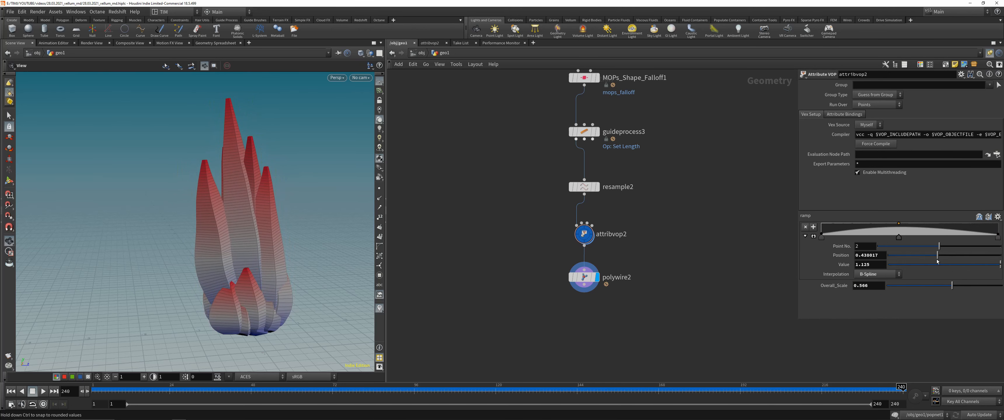
left_click(909, 264)
left_click_drag(910, 264, 911, 287)
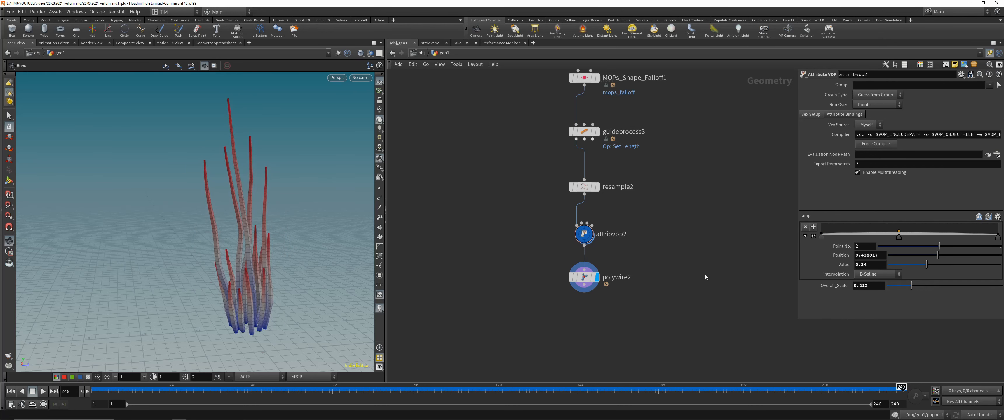
Shift attribvop2's middle ramp point toward the tip end to thicken the strands, and set polywire2's Divisions to 8.
left_click_drag(900, 232, 988, 229)
left_click_drag(287, 283, 358, 280)
left_click(584, 277)
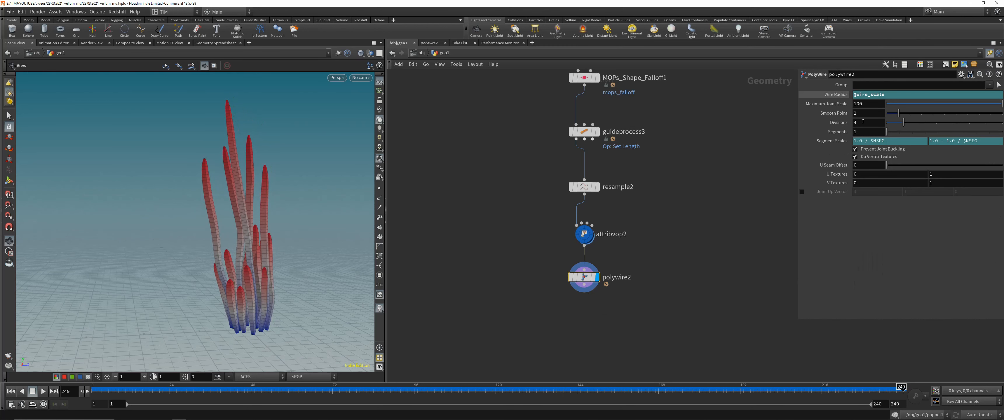
left_click(864, 122)
key("Return")
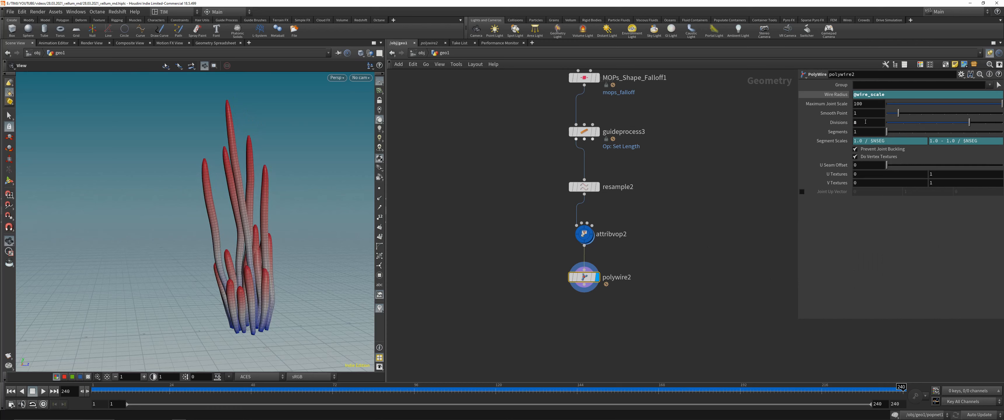
Examine the thickness and tapering of the wired strands from several angles, including their bases.
left_click_drag(278, 246, 311, 248)
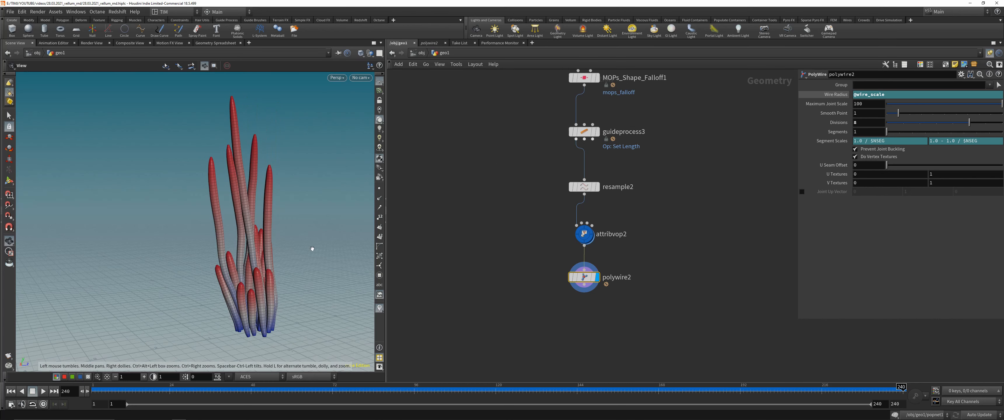
scroll(447, 258, "down", 3)
middle_click_drag(448, 263, 569, 225)
left_click_drag(273, 228, 202, 196)
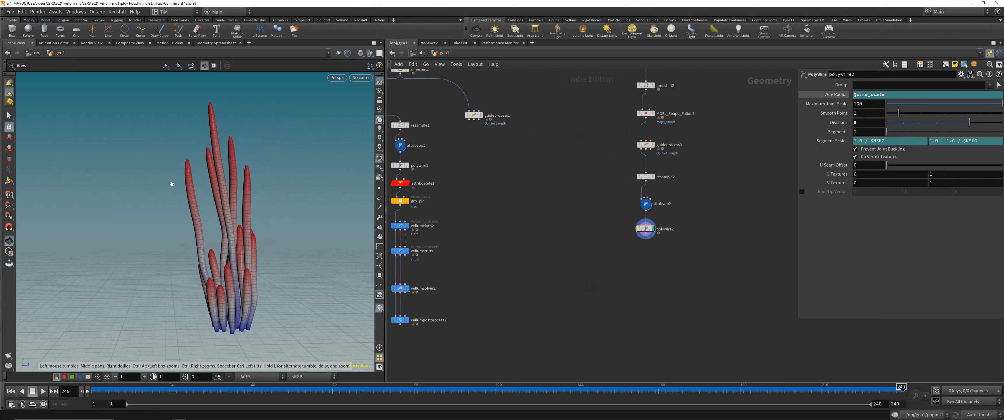
right_click_drag(236, 286, 257, 224)
left_click_drag(257, 225, 279, 242)
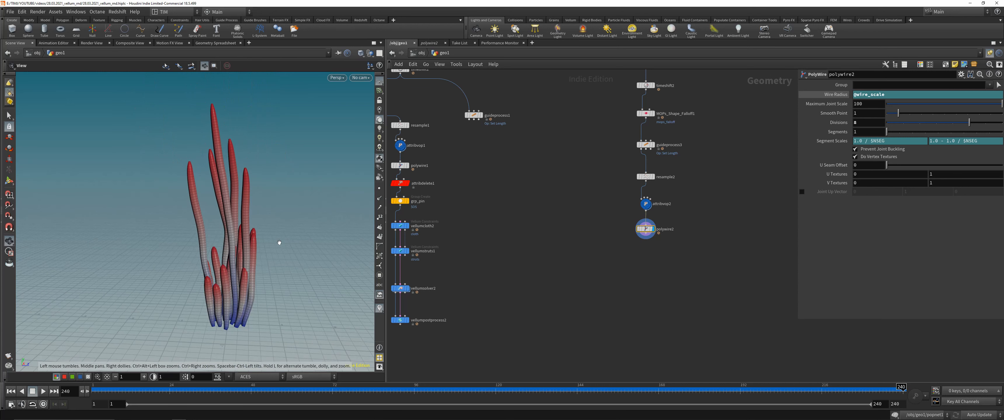
scroll(215, 320, "up", 2)
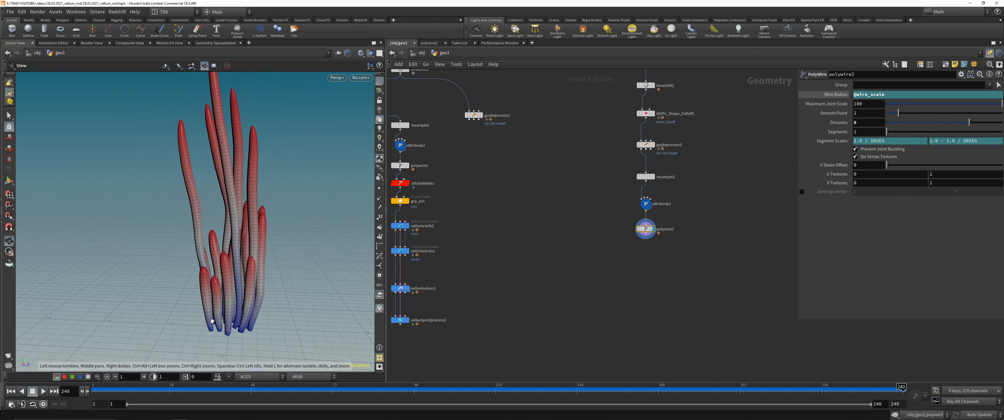
scroll(223, 300, "up", 2)
left_click_drag(223, 300, 188, 337)
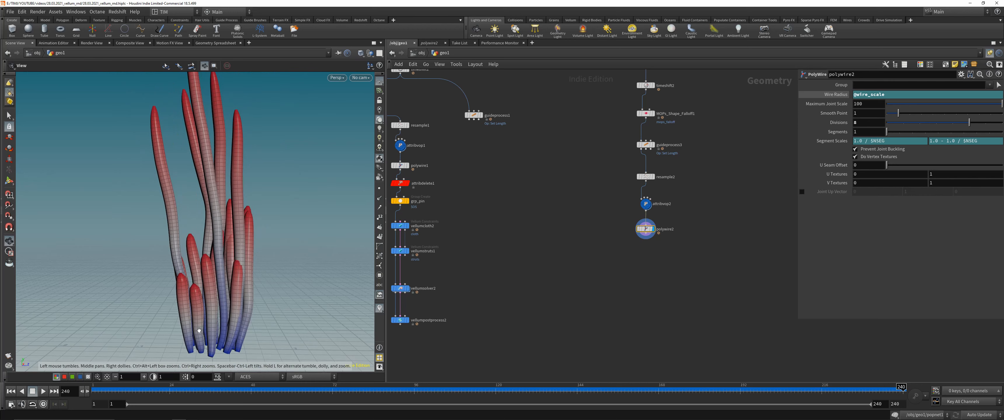
left_click_drag(207, 318, 224, 305)
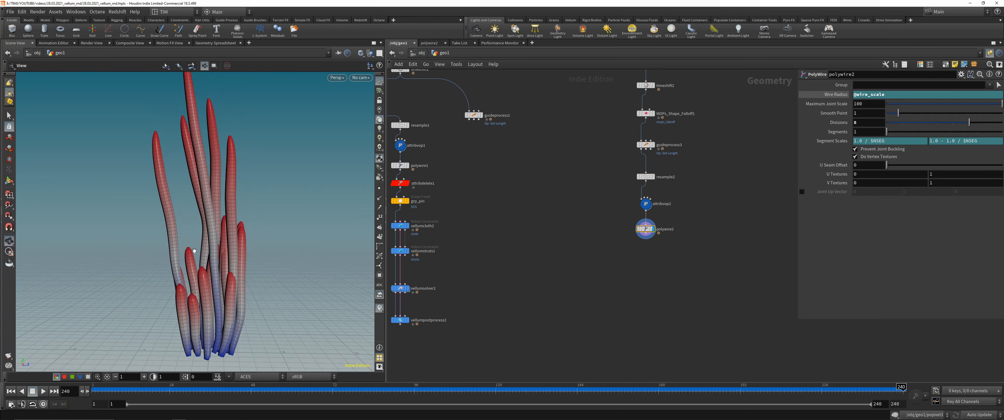
left_click_drag(194, 250, 218, 316)
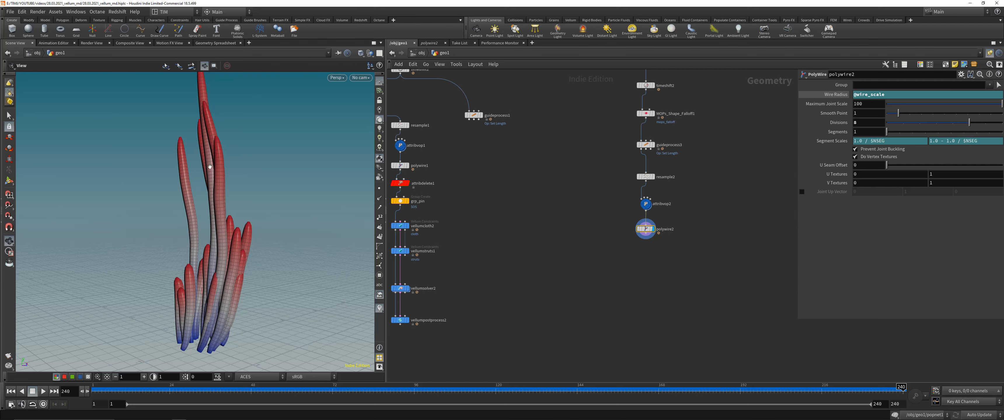
left_click_drag(194, 187, 197, 199)
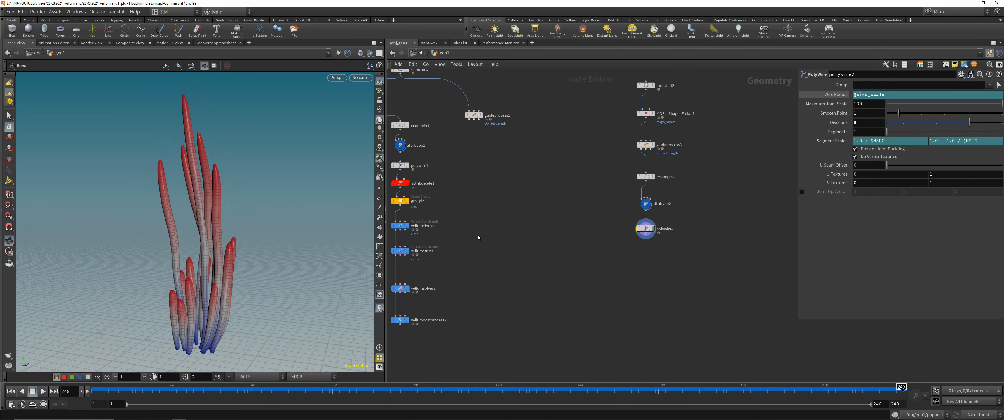
Add an Attribute Delete node after polywire2, connect it and display its output.
scroll(478, 237, "up", 2)
key("Tab")
type("ade")
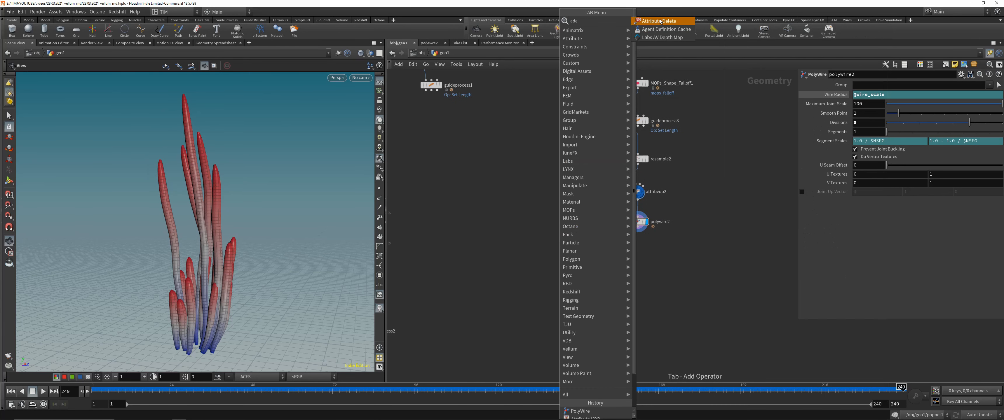
left_click(660, 21)
left_click(627, 253)
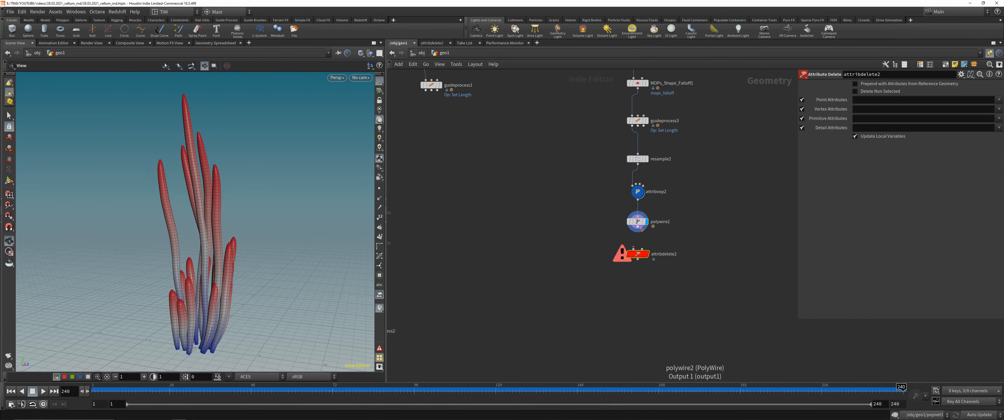
key("r")
middle_click_drag(524, 252, 588, 236)
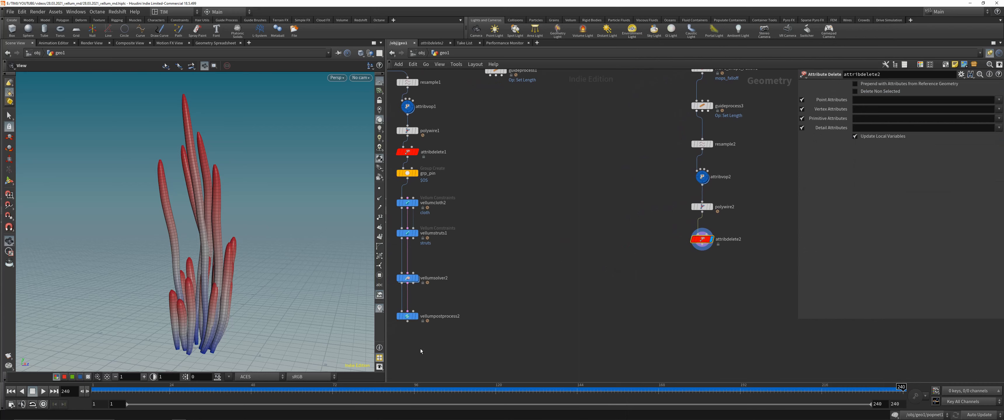
left_click(193, 415)
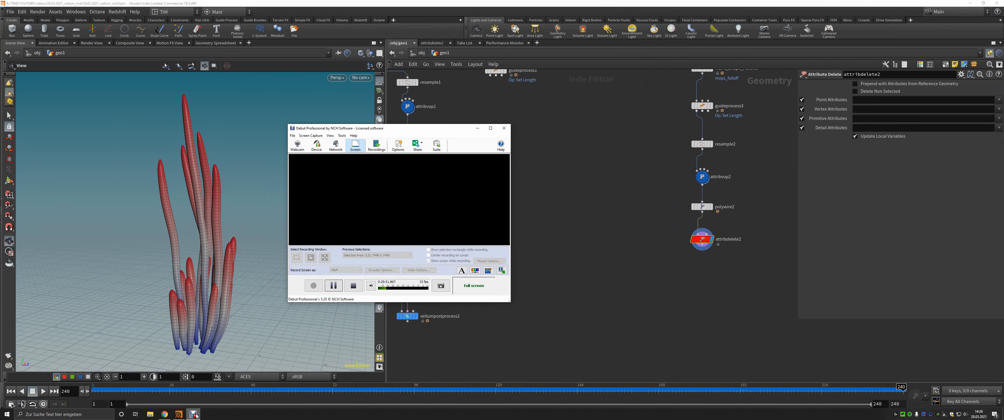
left_click(195, 415)
left_click(194, 414)
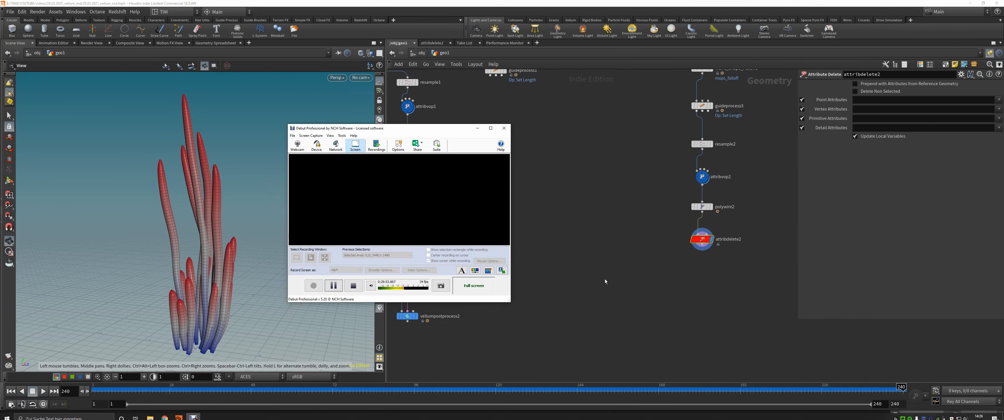
left_click(605, 279)
Set attribdelete2's Point Attributes to "* ^curveu" to delete everything except curveu, and check the node's remaining attributes.
middle_click_drag(665, 267, 637, 265)
middle_click_drag(741, 238, 757, 215)
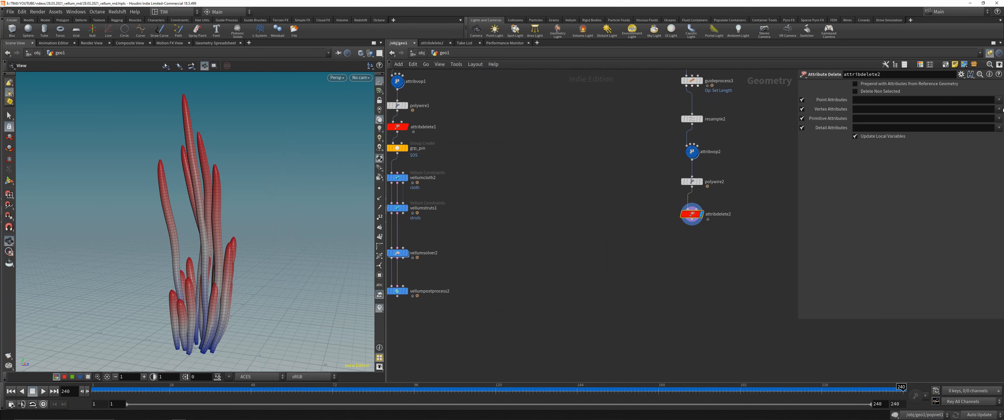
left_click(999, 100)
left_click(909, 102)
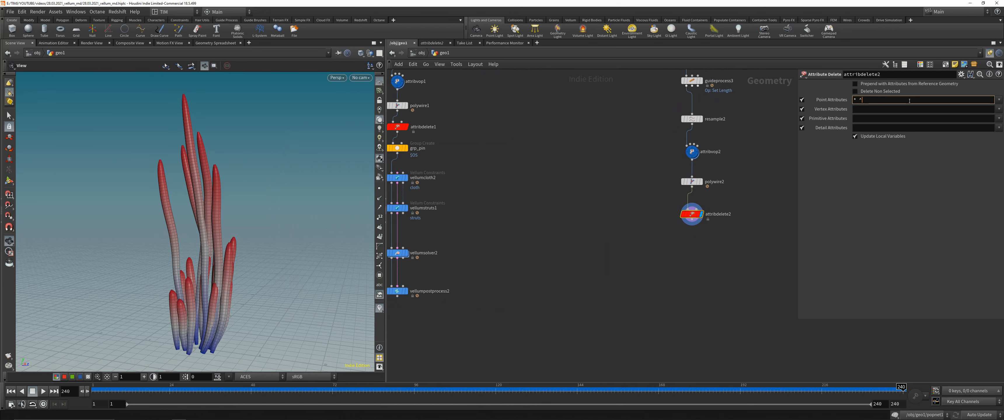
type("* ^curveu")
key("Return")
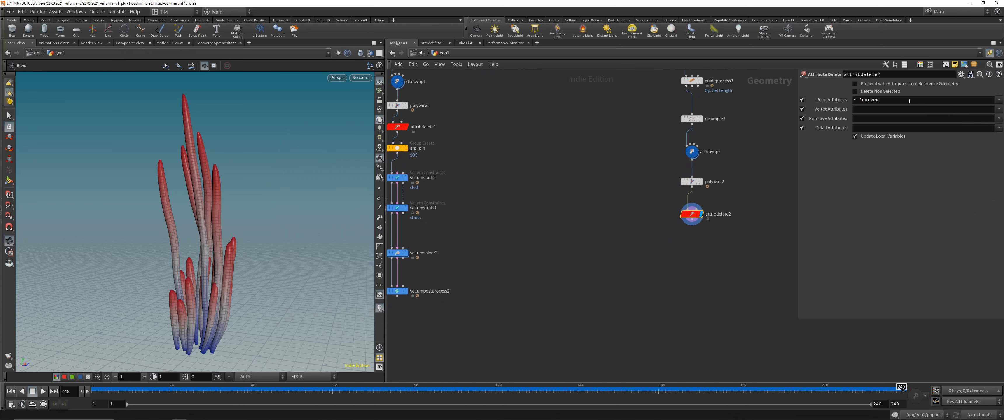
middle_click(693, 216)
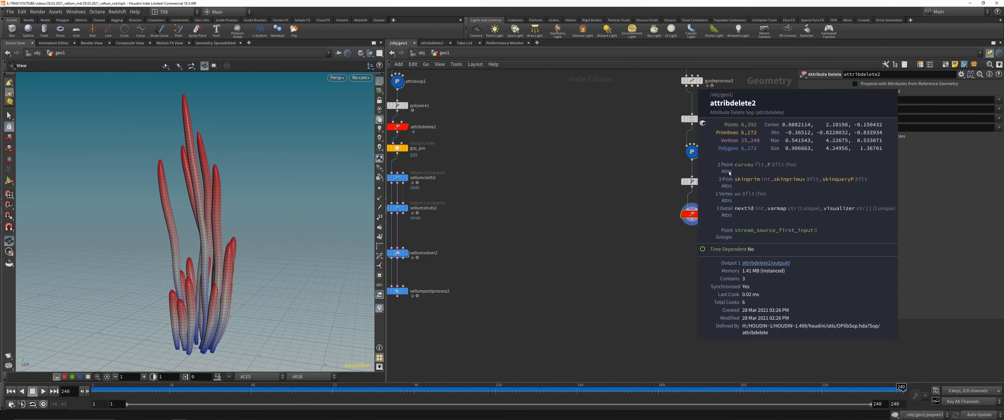
Add a Group Create node below attribdelete2, connect it to that node's output and display it.
middle_click_drag(648, 238, 628, 238)
scroll(633, 236, "down", 2)
left_click_drag(608, 250, 662, 223)
scroll(664, 225, "up", 2)
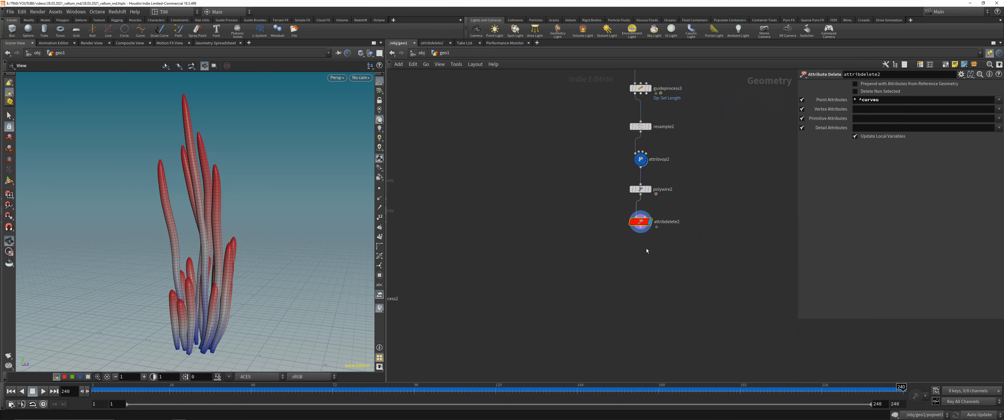
scroll(646, 250, "down", 2)
scroll(653, 248, "up", 3)
middle_click_drag(640, 249, 625, 256)
key("Tab")
type("g")
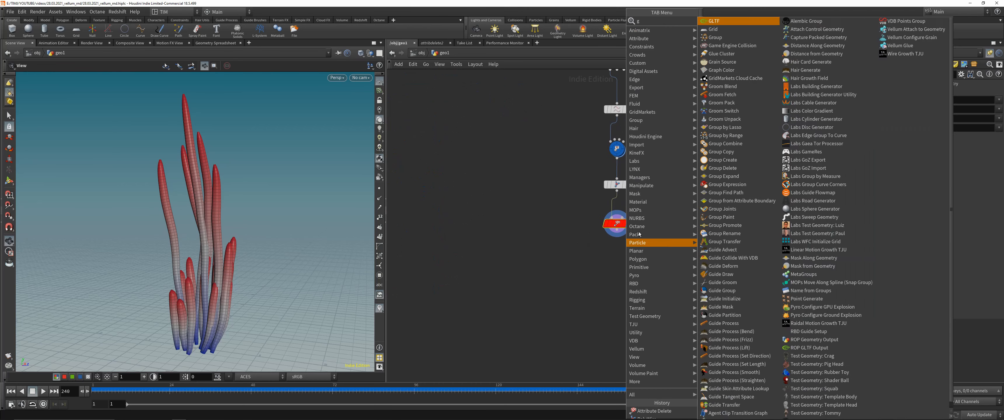
type("r")
left_click(715, 30)
left_click(616, 257)
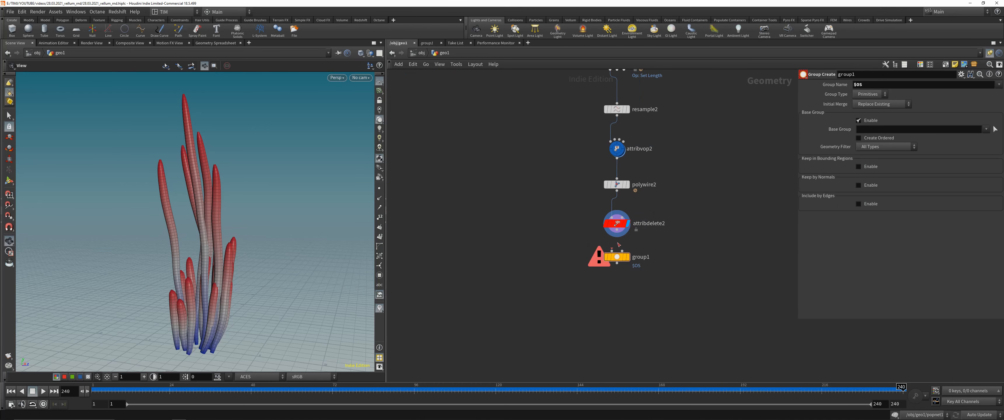
left_click_drag(617, 230, 611, 250)
left_click(628, 257)
Rename the new group node to grp_pin_pts.
left_click(638, 258)
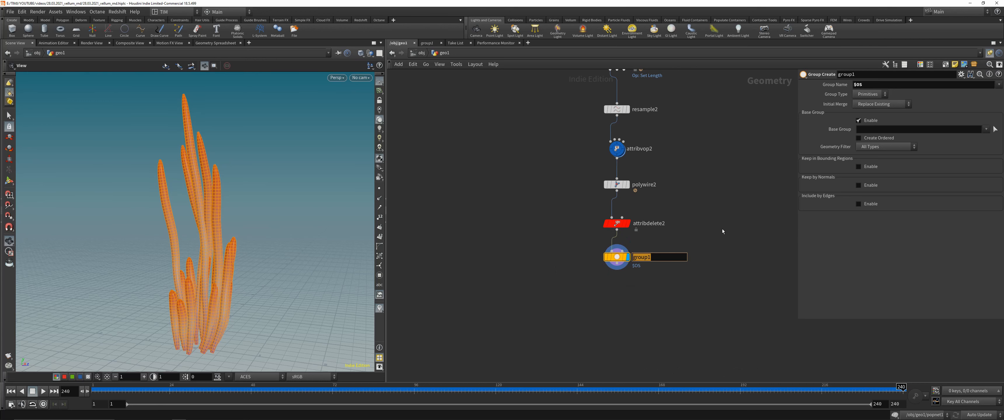
left_click(722, 231)
double_click(642, 258)
type("grp")
key("Return")
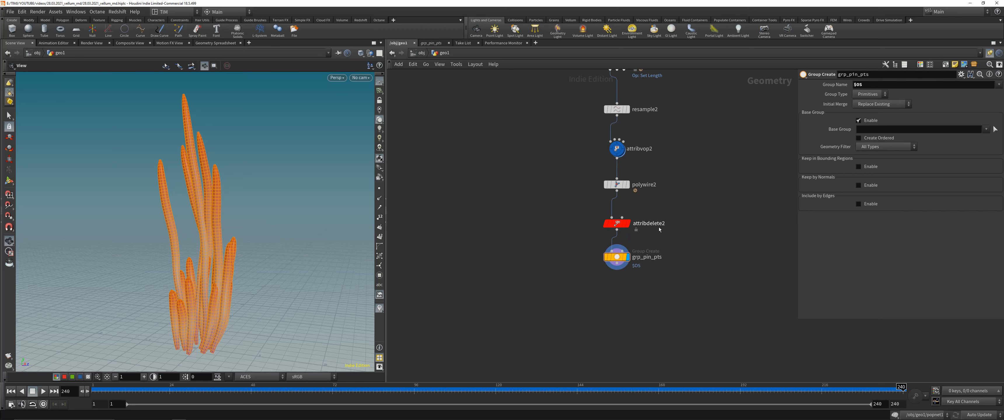
Set the group type of grp_pin_pts to Points and disable its Base Group.
left_click(879, 94)
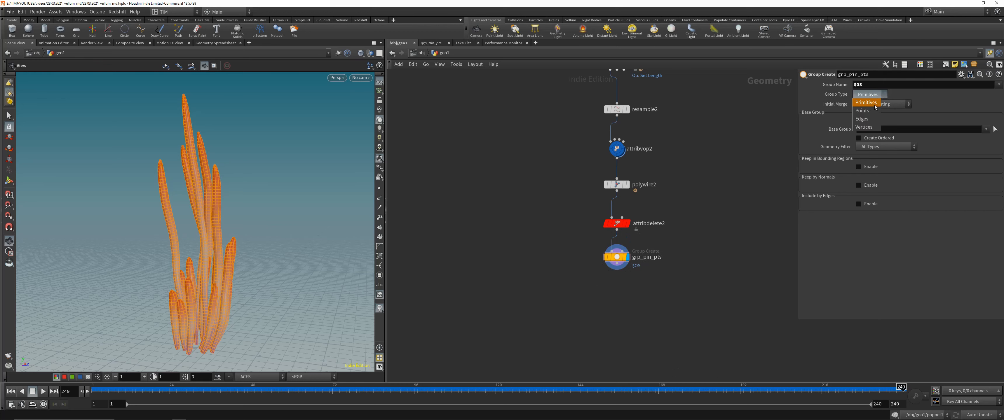
left_click(870, 103)
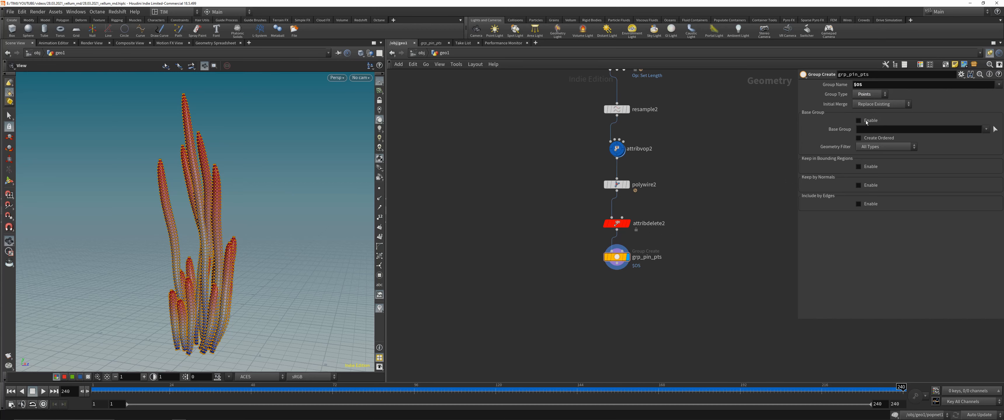
left_click(869, 121)
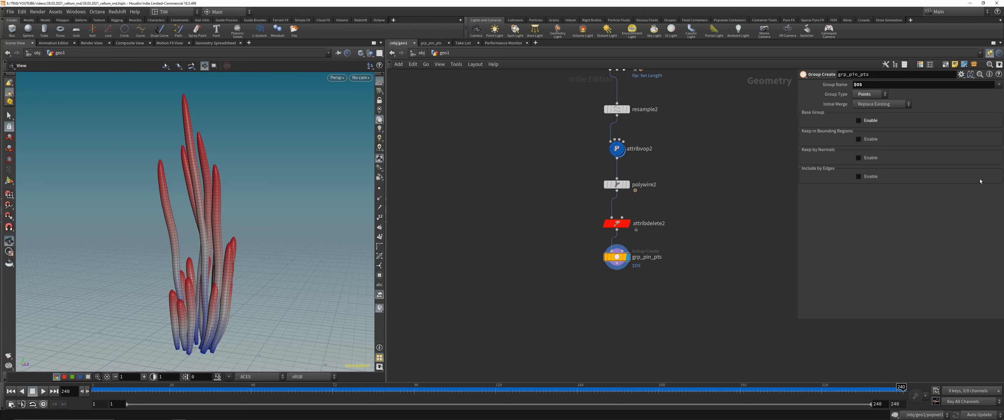
Enable Keep in Bounding Regions for grp_pin_pts and set the bounding box's Y center to -0.3.
left_click(858, 139)
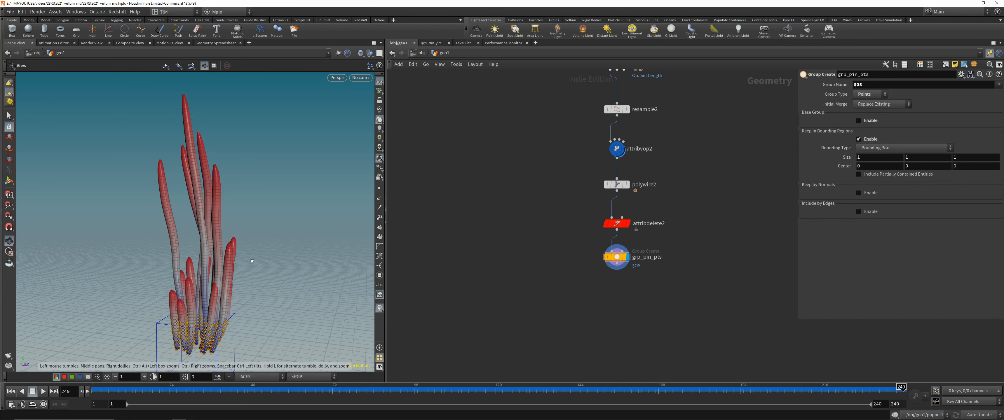
left_click_drag(252, 262, 213, 268)
middle_click_drag(213, 268, 230, 234)
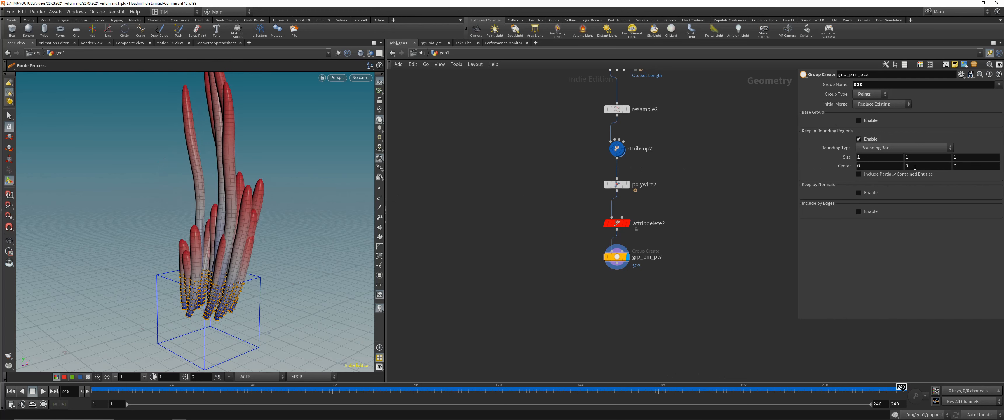
mouse_move(915, 168)
middle_mouse_down()
mouse_move(893, 171)
mouse_move(915, 170)
middle_mouse_up()
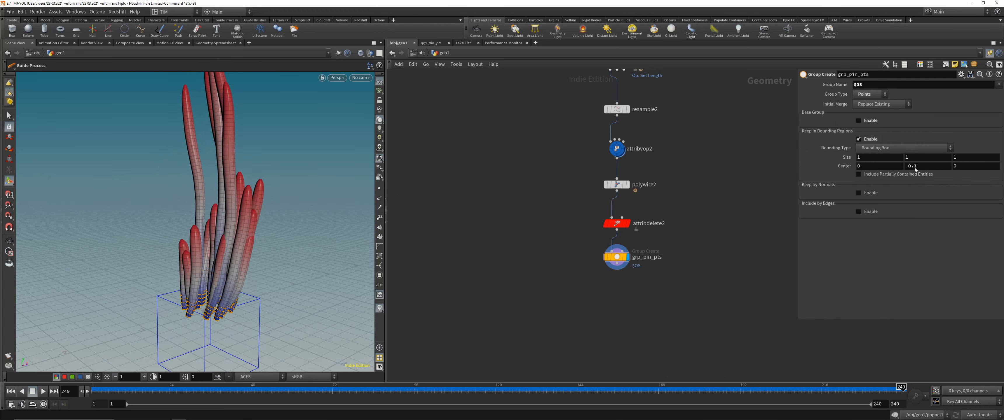
Examine from several angles which points at the strand bases fall inside the bounding box.
left_click_drag(220, 299, 197, 293, "alt")
right_click_drag(197, 294, 244, 276, "alt")
left_click_drag(244, 276, 231, 264, "alt")
right_click_drag(230, 264, 221, 256, "alt")
left_click_drag(220, 256, 246, 254, "alt")
left_click_drag(278, 190, 217, 255)
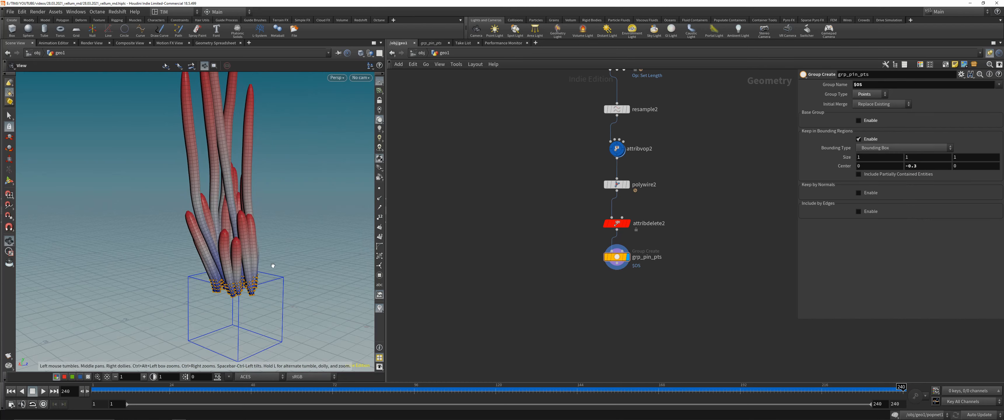
left_click_drag(221, 286, 233, 286, "alt")
middle_click_drag(233, 286, 216, 314, "alt")
Add a Vellum Configure Strut Softbody setup below grp_pin_pts.
scroll(541, 262, "down", 3)
middle_click_drag(548, 278, 563, 254)
scroll(563, 254, "up", 3)
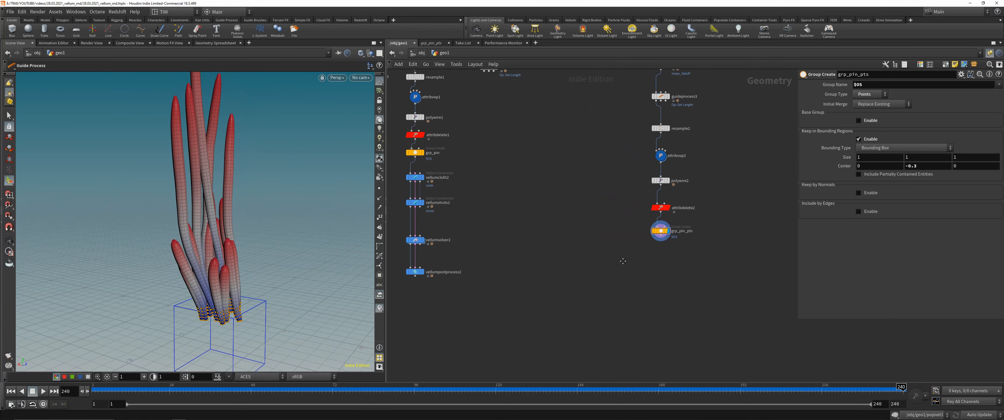
key("Tab")
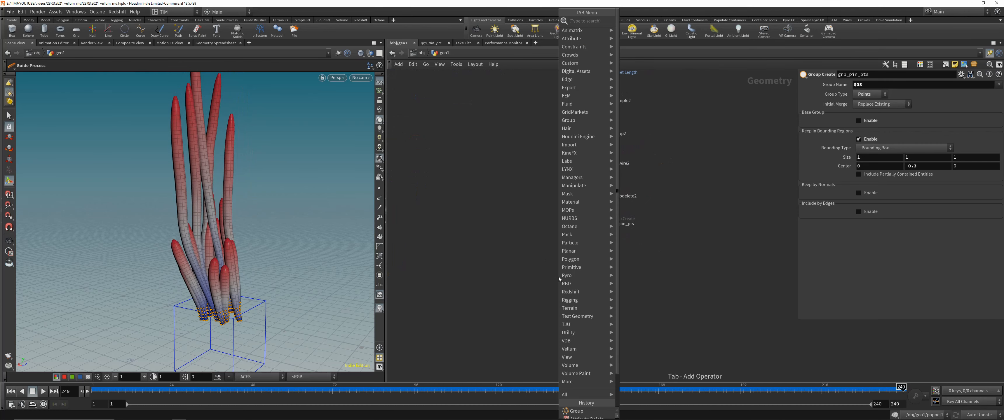
type("vc")
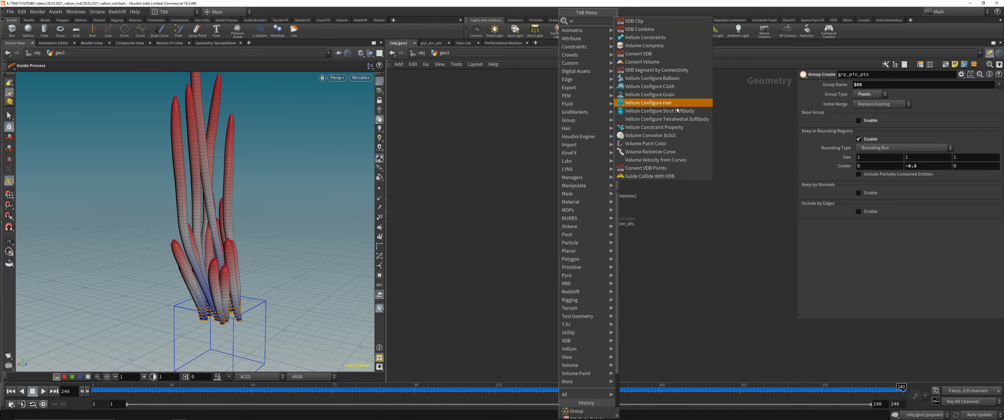
left_click(678, 110)
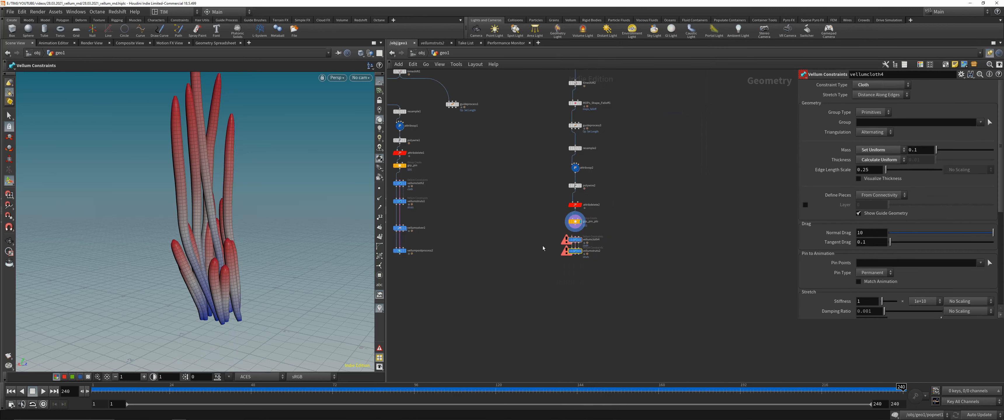
Display vellumcloth4 at frame 1 and assign the grp_pin_pts group as its Pin Points.
middle_click_drag(544, 245, 546, 246)
scroll(577, 234, "up", 5)
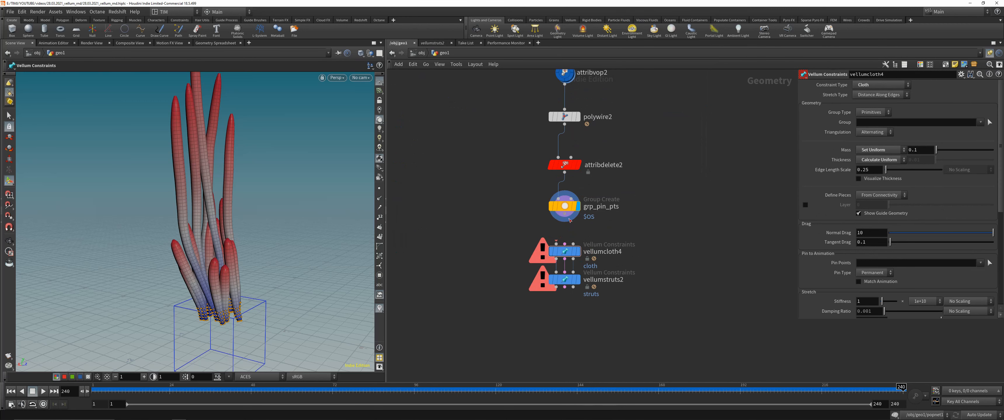
key("r")
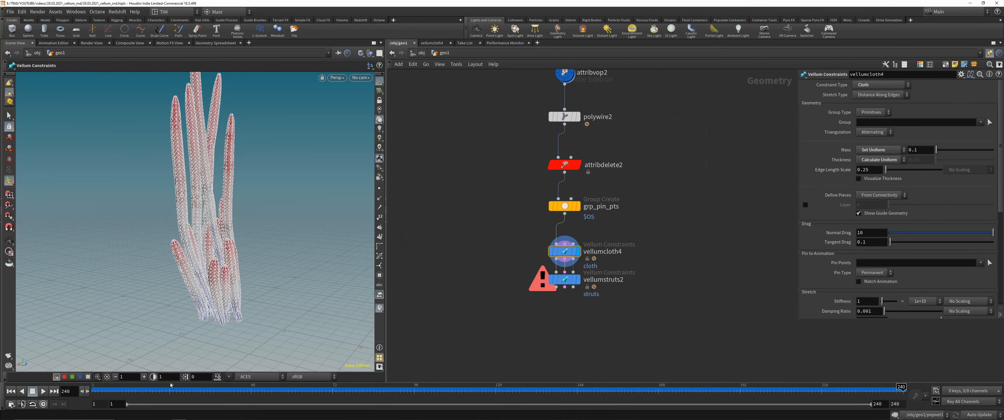
left_click_drag(170, 386, 72, 392)
left_click(980, 264)
left_click(937, 276)
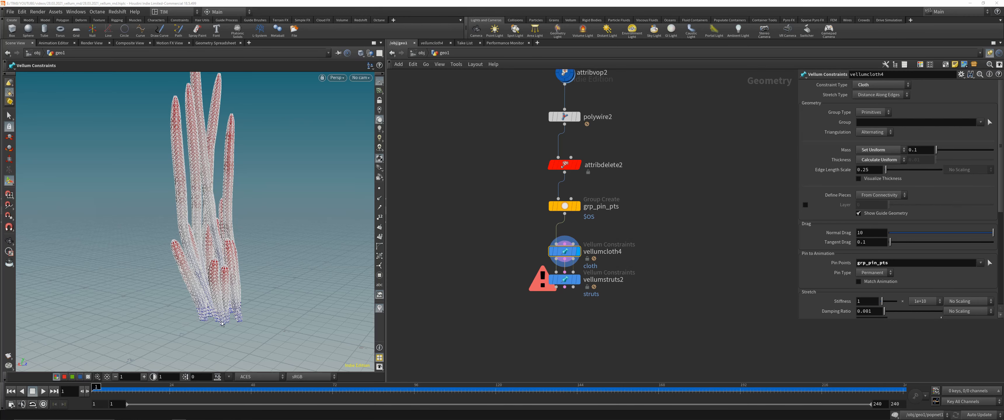
Examine the pinned points at the strand bases up close and from several angles.
right_click_drag(236, 322, 269, 279, "alt")
left_click_drag(269, 279, 318, 271, "alt")
right_click_drag(319, 271, 263, 314, "alt")
left_click_drag(263, 314, 275, 194, "alt")
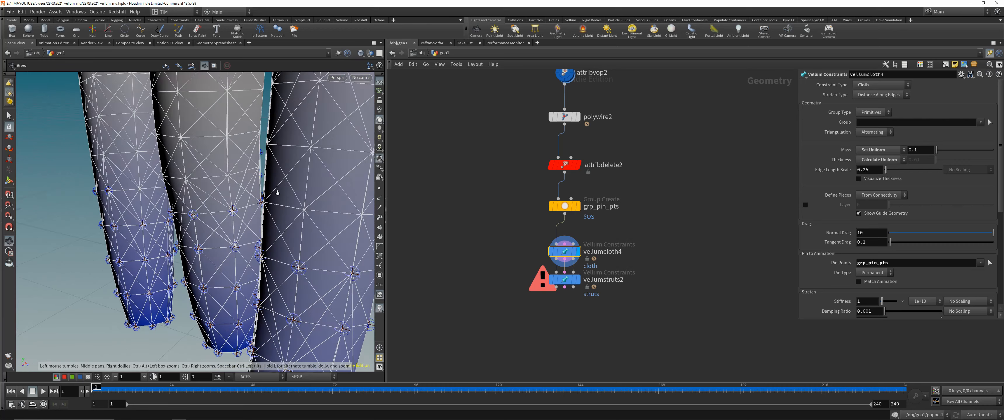
right_click_drag(276, 194, 316, 180)
right_click_drag(255, 211, 347, 160)
middle_click_drag(347, 160, 296, 292)
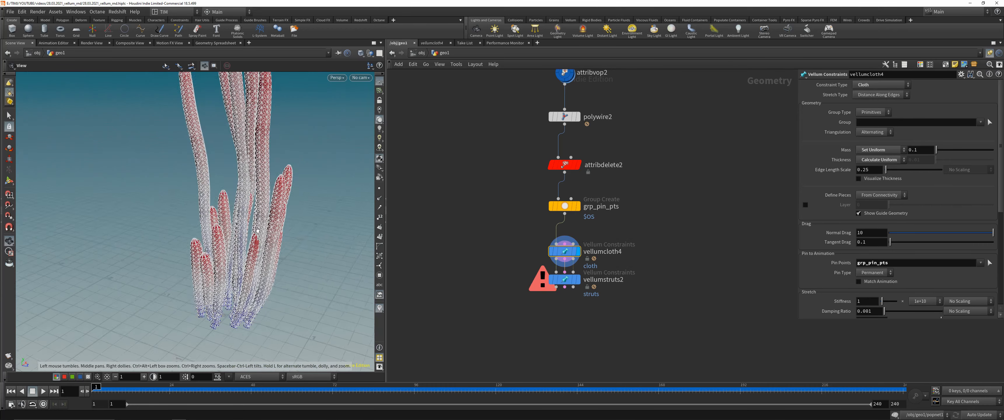
right_click_drag(296, 293, 365, 247)
middle_click_drag(366, 247, 351, 282)
left_click_drag(351, 282, 337, 255)
middle_click_drag(337, 256, 331, 276)
Display vellumstruts2 and inspect the strut constraints on the strands.
middle_click_drag(529, 273, 541, 238)
left_click(588, 245)
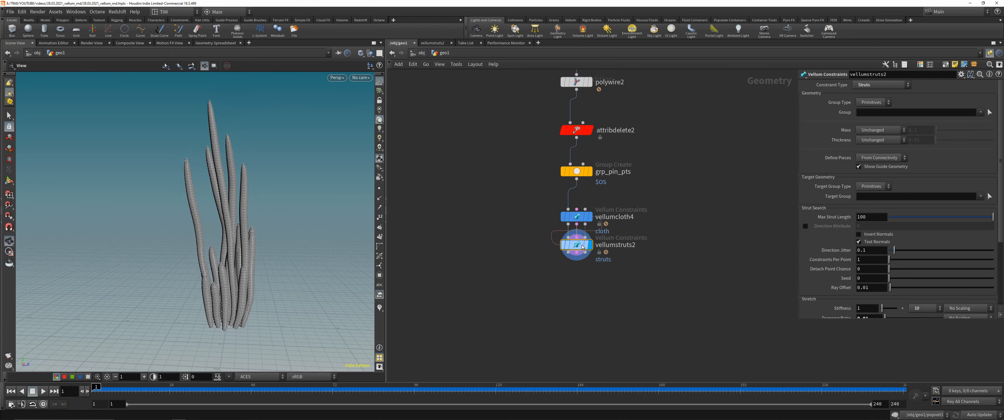
left_click_drag(581, 245, 581, 254)
left_click_drag(206, 232, 209, 231)
scroll(515, 273, "down", 2)
scroll(537, 273, "up", 2)
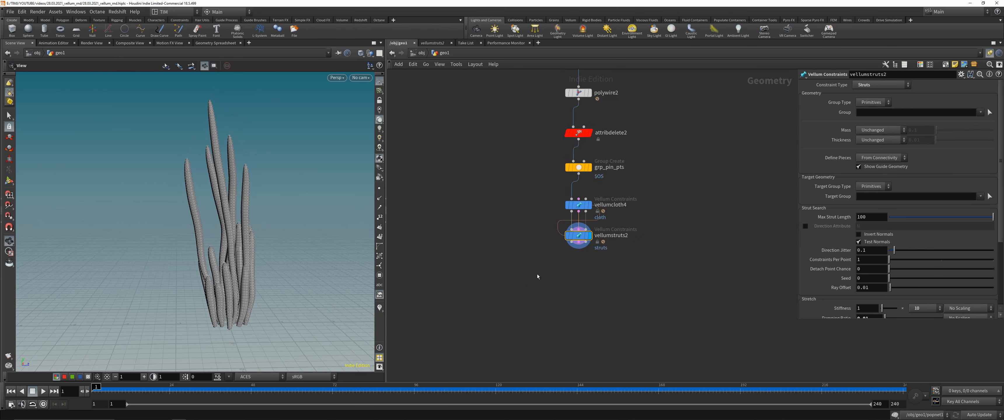
Add a Vellum Solver below vellumstruts2, connect it to the struts outputs and display it.
key("Tab")
type("vs")
left_click(645, 29)
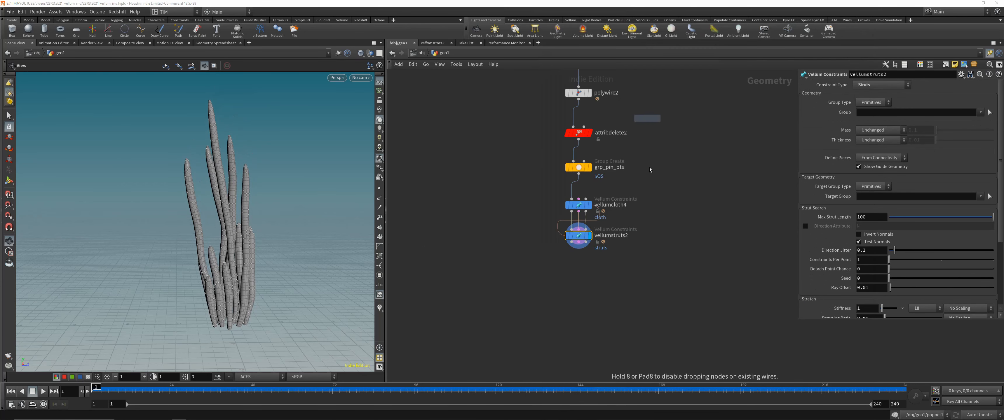
left_click(579, 266)
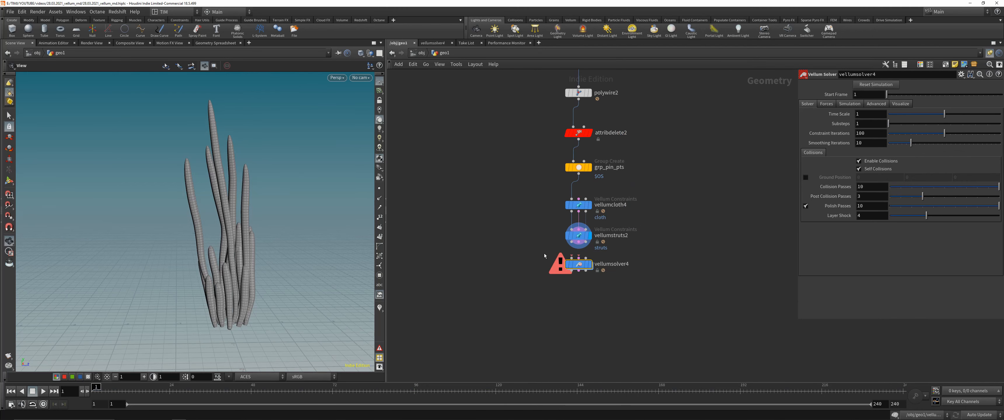
left_click_drag(578, 259, 579, 242)
left_click_drag(531, 281, 618, 257)
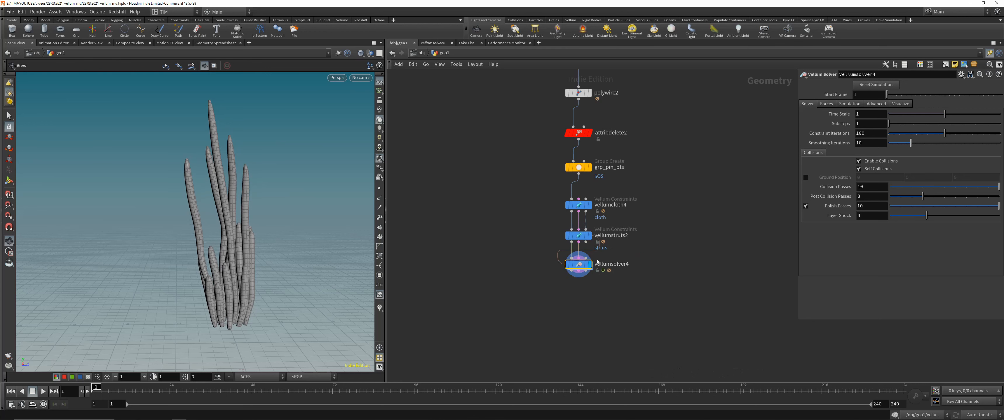
left_click_drag(581, 270, 580, 285)
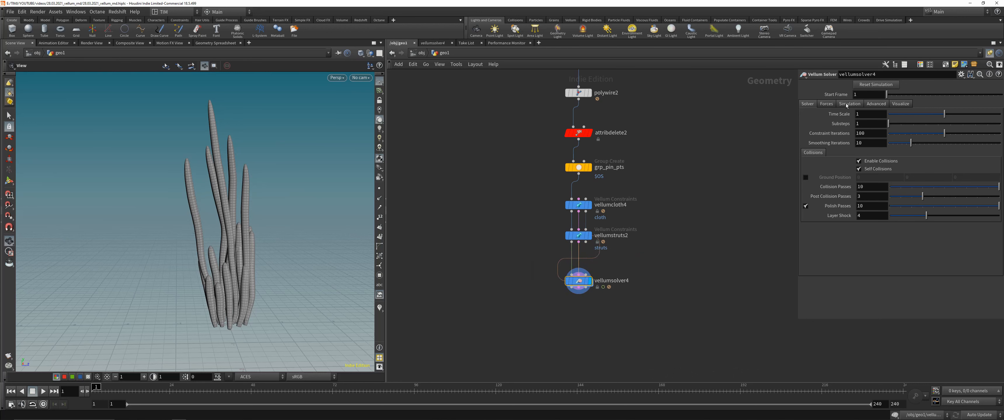
Preview the simulation from the first frame, rewind it and set vellumsolver4's gravity to 0.
key("Up")
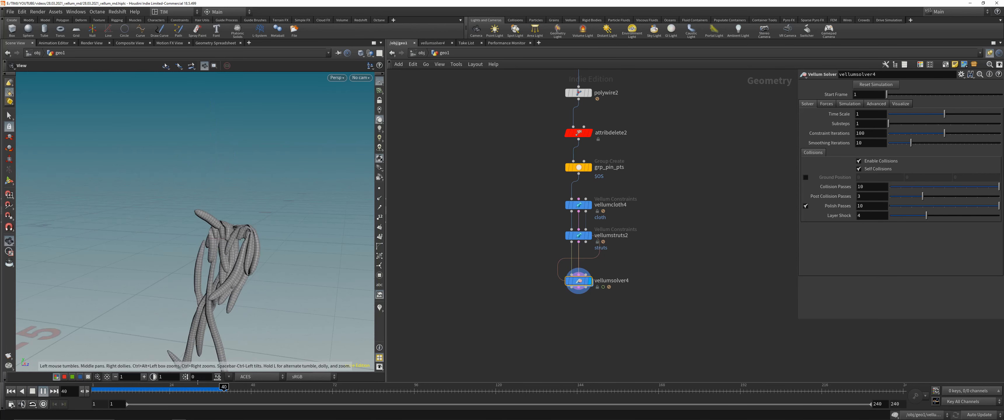
key("ctrl+Up")
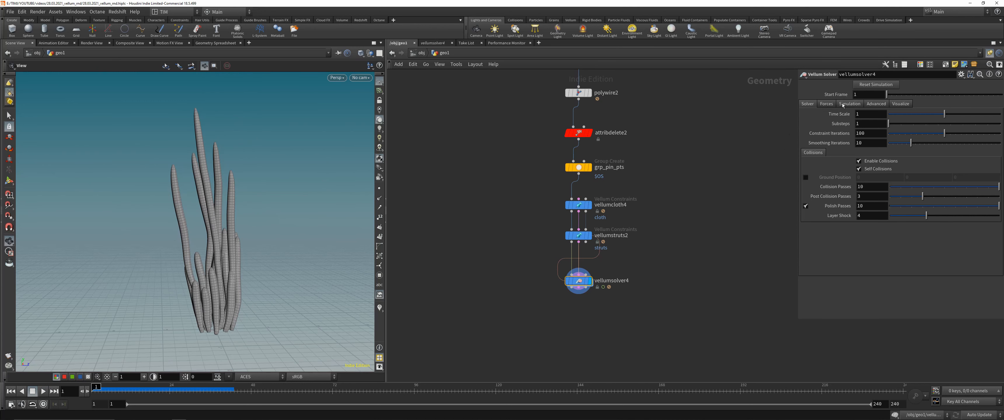
left_click(826, 104)
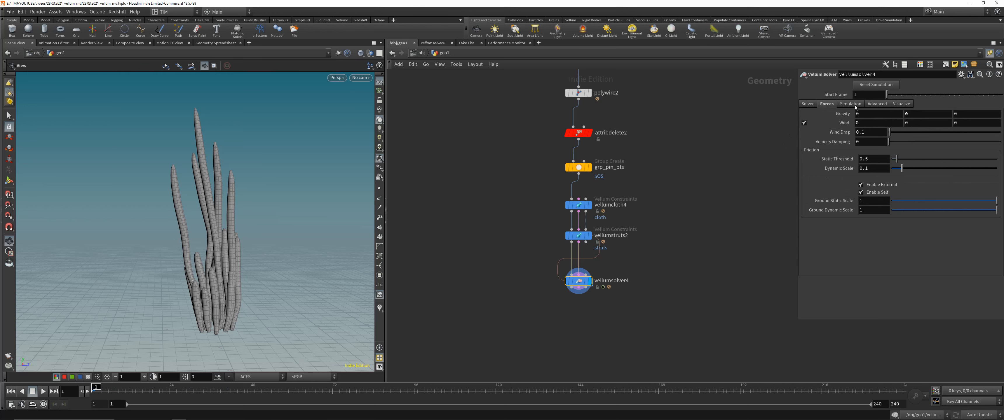
Set the Collision Passes of vellumsolver4 to 15.
left_click(814, 104)
double_click(871, 185)
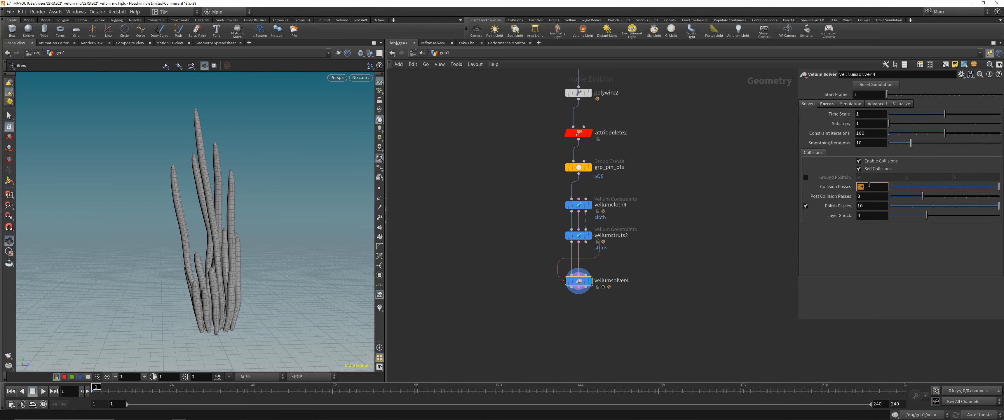
type("15")
key("Return")
Enter the solver's forces network, make room above force_output and add a POP Attract node.
double_click(578, 281)
scroll(639, 256, "down", 1)
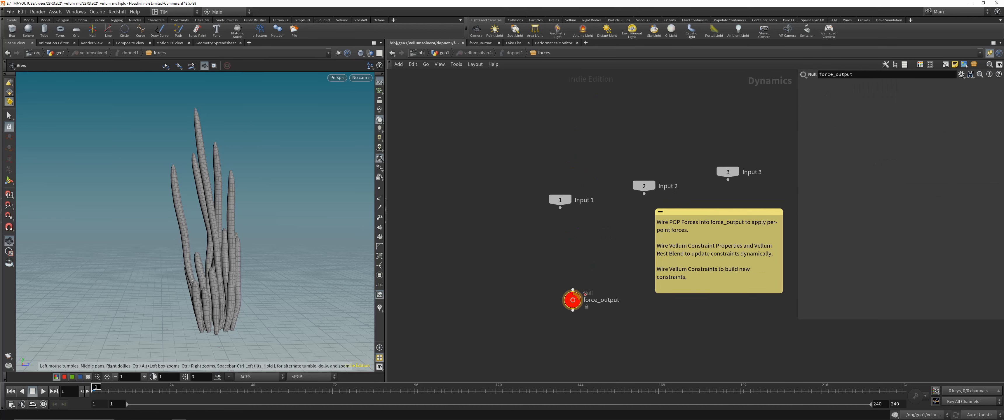
left_click_drag(572, 300, 560, 338)
scroll(573, 278, "up", 2)
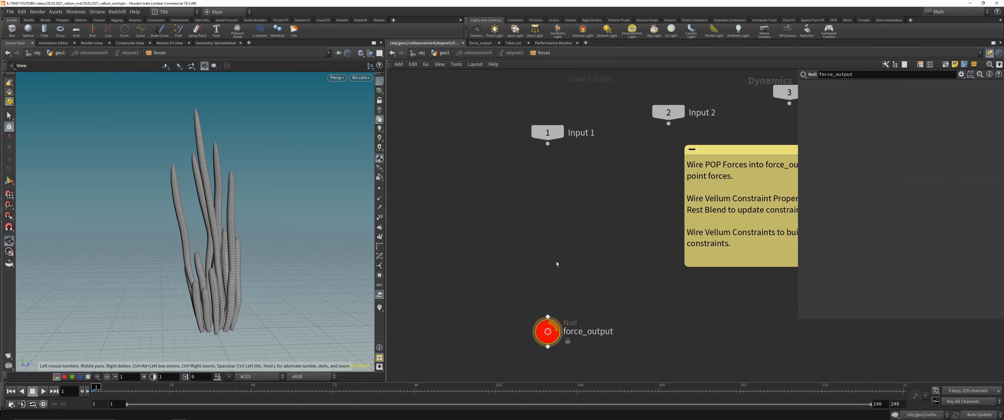
key("Tab")
type("pop")
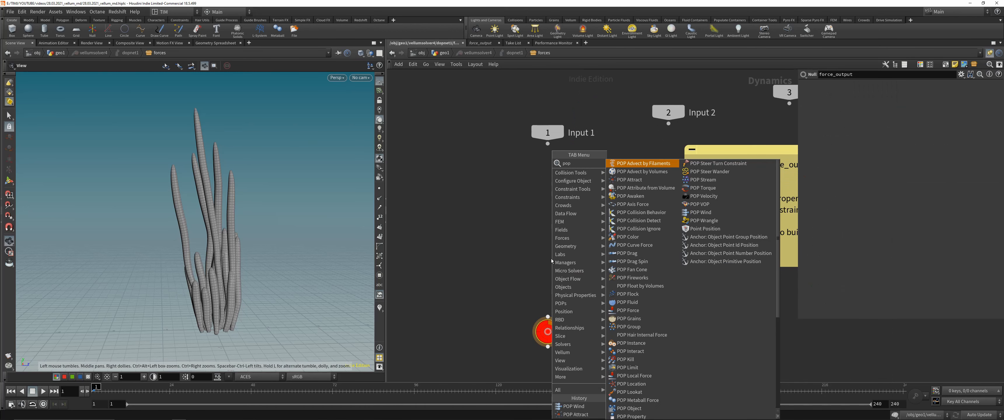
left_click(636, 180)
left_click(458, 262)
Add a POP Wind node and connect it to force_output.
key("Tab")
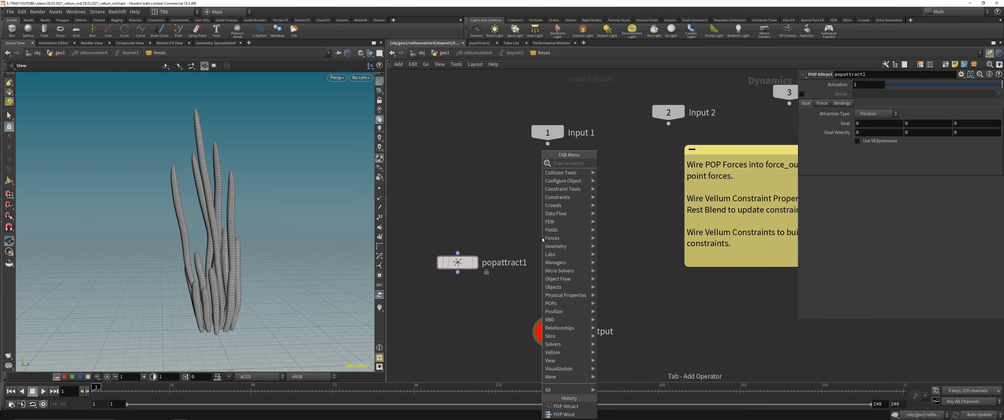
type("po w")
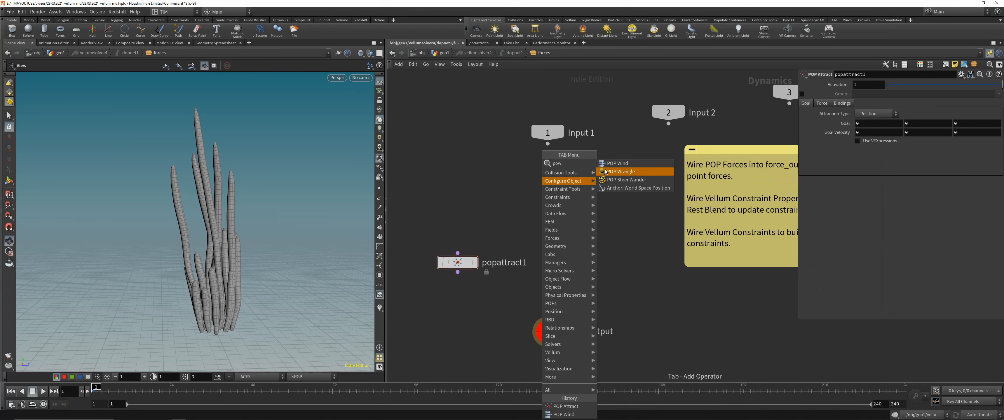
left_click(619, 163)
left_click(547, 242)
left_click_drag(547, 251, 546, 314)
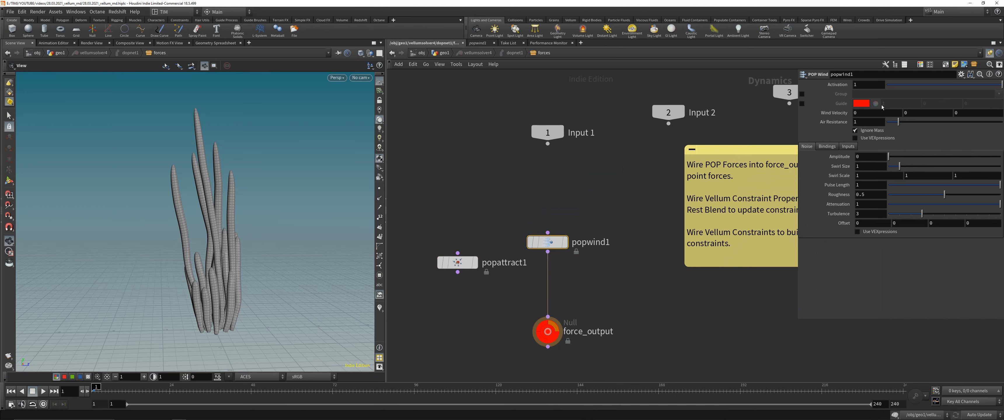
Set popwind1's Y wind velocity to 0.25 and noise amplitude to 0.5, and play the simulation.
left_click(924, 115)
type("0.25")
key("Return")
left_click(864, 157)
type("0.5")
key("Return")
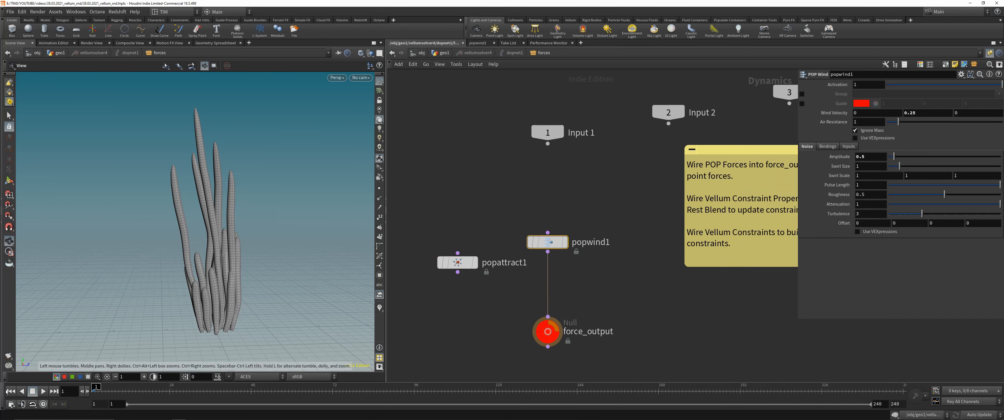
left_click(43, 391)
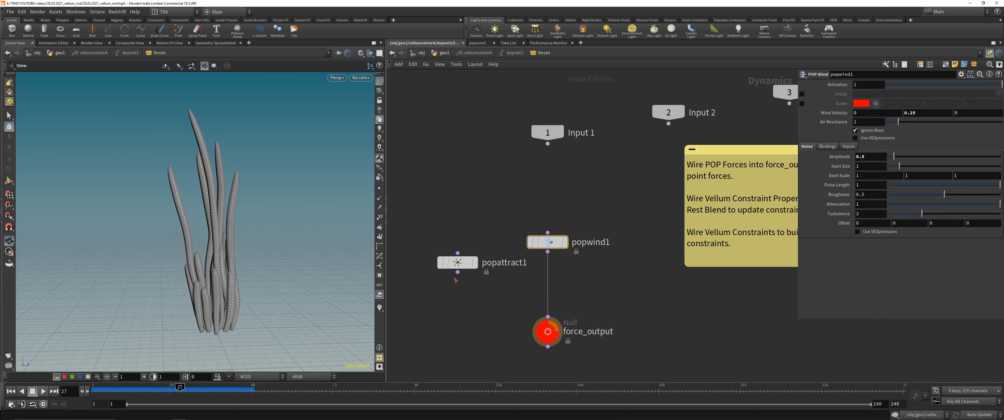
Insert popattract1 between popwind1 and force_output, and set its goal's Y position to 4 using the front view.
left_click_drag(473, 267, 563, 285)
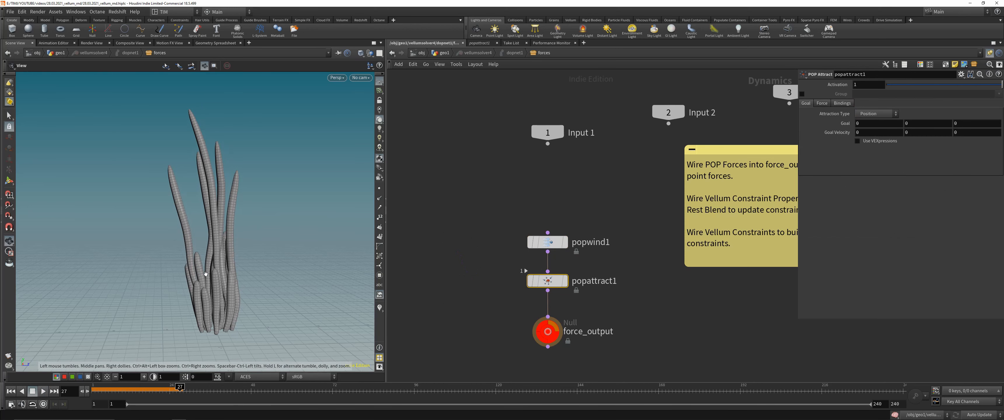
key("space+3")
right_click_drag(180, 148, 209, 219)
middle_click_drag(208, 220, 199, 243)
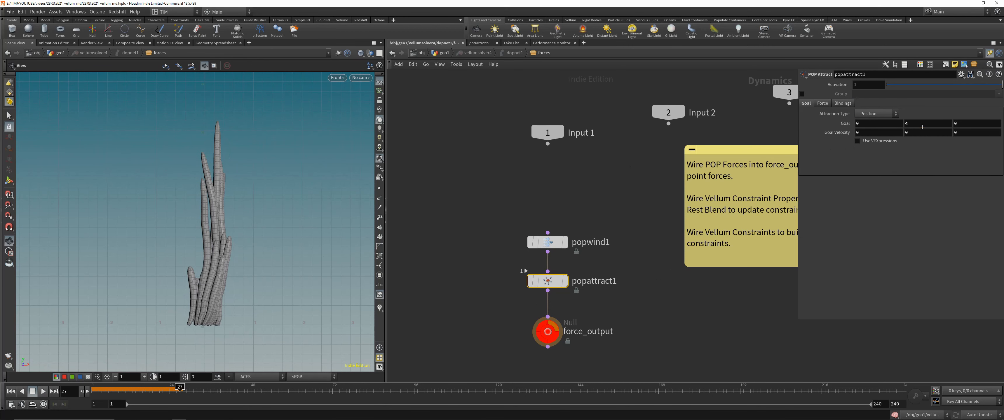
Play the simulation from the start in the front view and scrub back to check the attraction.
left_click(11, 392)
left_click(43, 392)
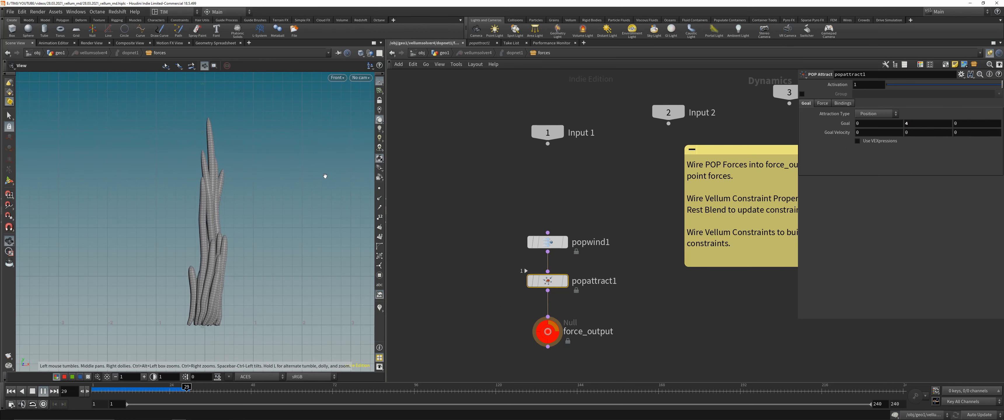
middle_click_drag(216, 209, 213, 210)
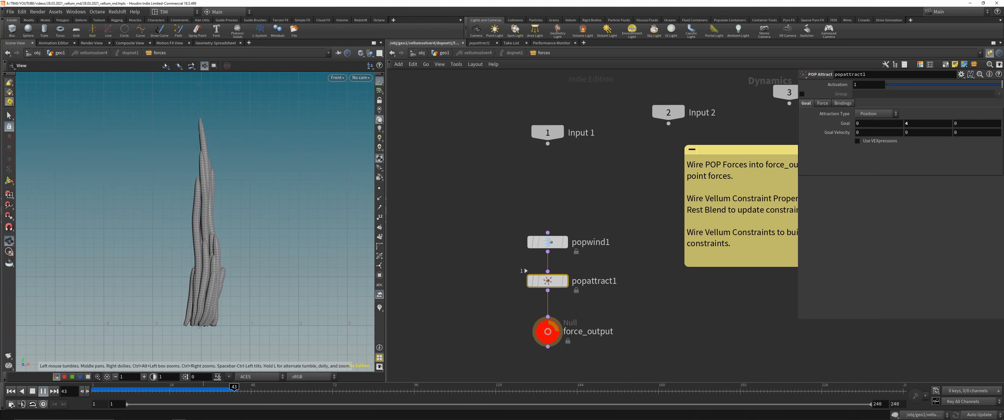
left_click(170, 390)
scroll(250, 165, "down", 2)
scroll(476, 224, "up", 2)
middle_click_drag(253, 166, 186, 203)
scroll(186, 203, "up", 1)
Set the X position of popattract1's goal to 3.
right_click(262, 289)
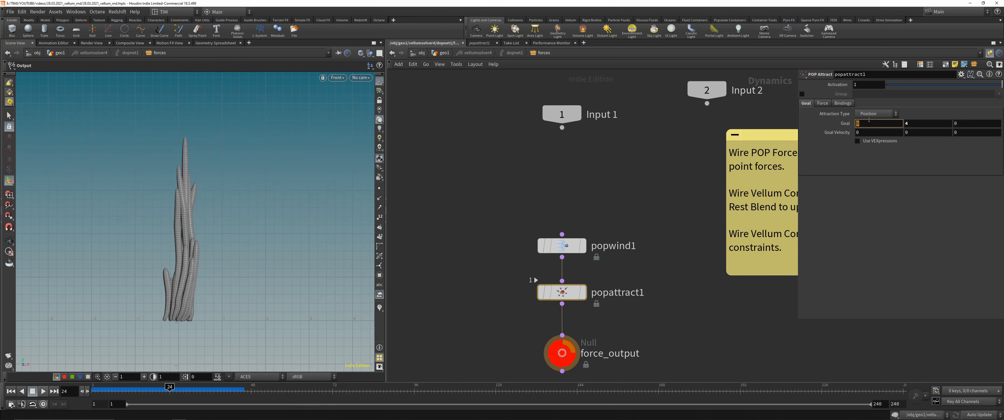
type("3")
key("Return")
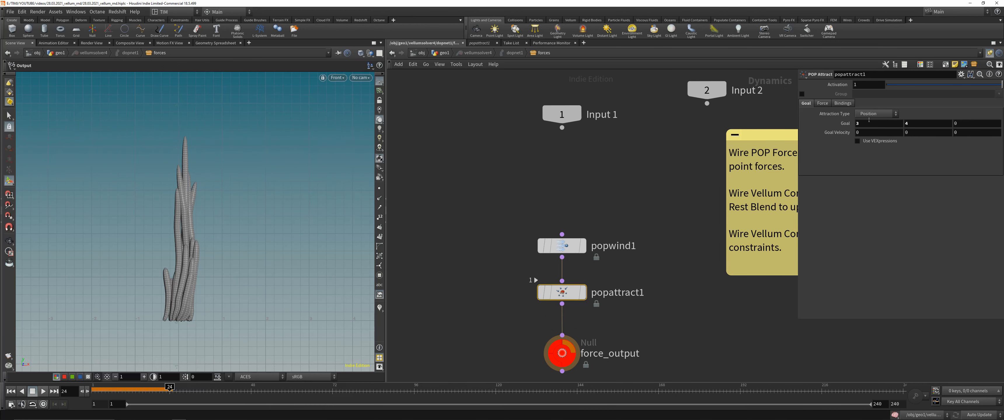
Replay the simulation and inspect how the strands bend toward the goal, ending in perspective at the geometry level.
left_click(11, 392)
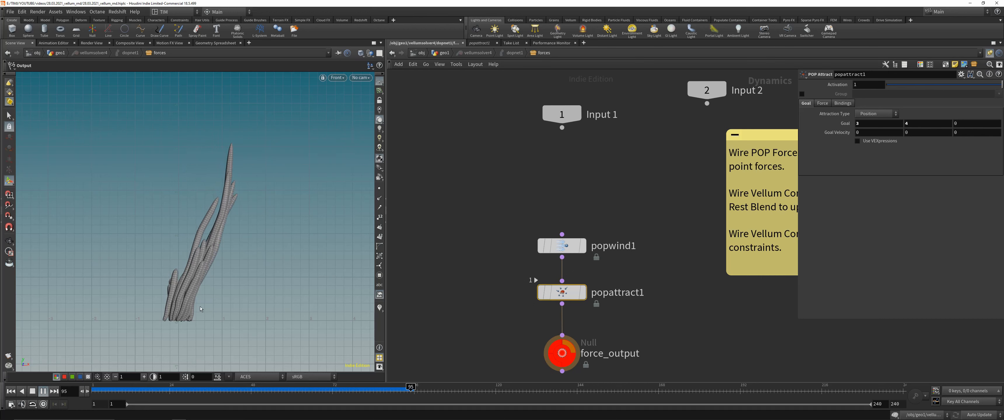
left_click_drag(231, 389, 349, 389)
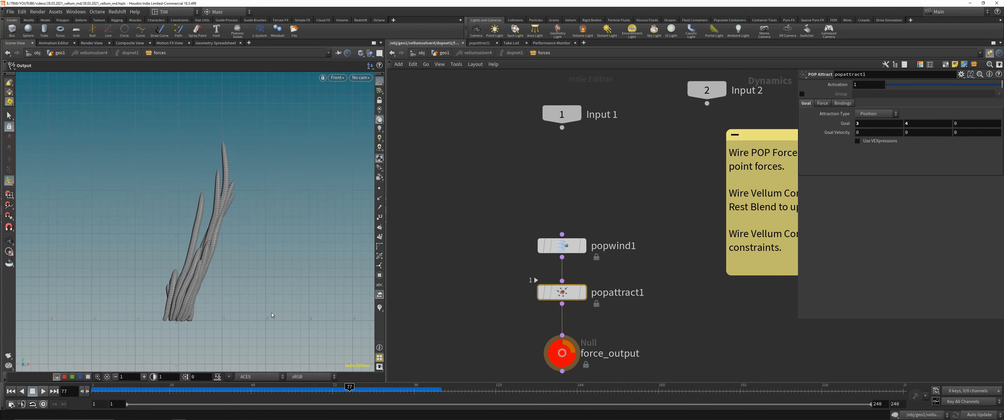
key("1")
key("space+1")
left_click_drag(225, 251, 239, 249, "alt")
left_click(563, 352)
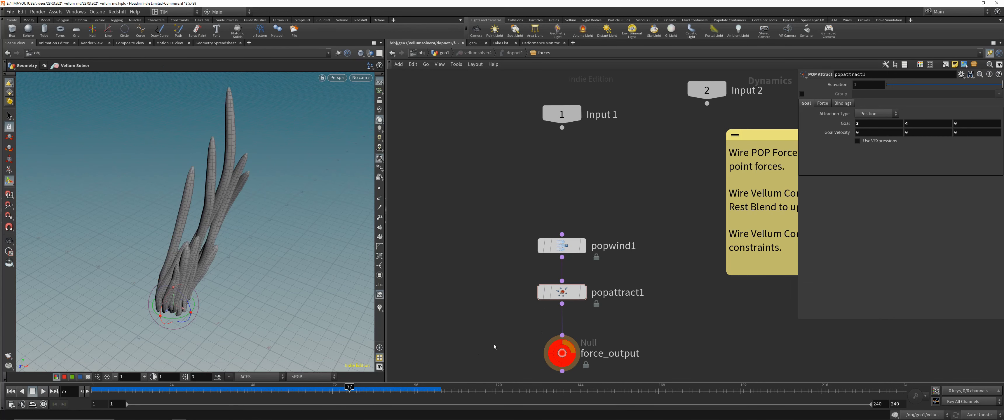
key("u")
mouse_move(220, 224)
left_mouse_down()
mouse_move(299, 219)
mouse_move(218, 217)
left_mouse_up()
left_click_drag(297, 389, 321, 389)
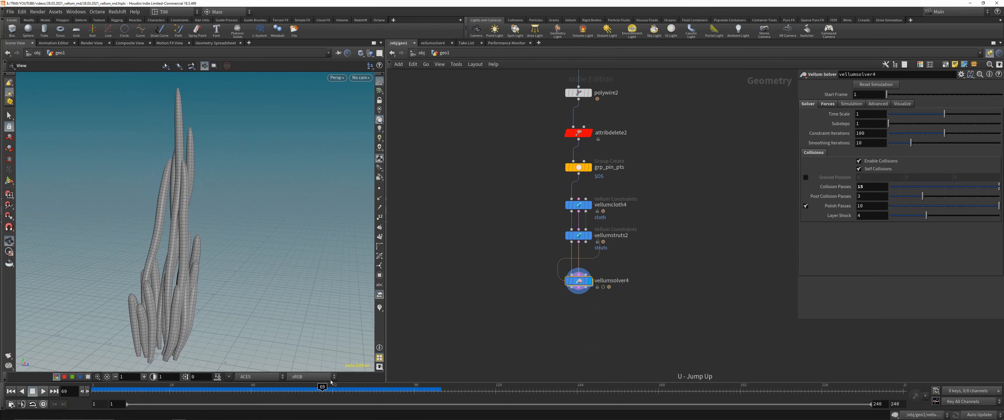
Display guideprocess3 and set its Min Length to 4.81 and Max Length to 3.3 to even out the strand lengths.
scroll(480, 191, "down", 2)
middle_click_drag(480, 190, 467, 296)
scroll(466, 161, "up", 1)
middle_click_drag(466, 162, 479, 291)
scroll(479, 292, "down", 1)
left_click(552, 270)
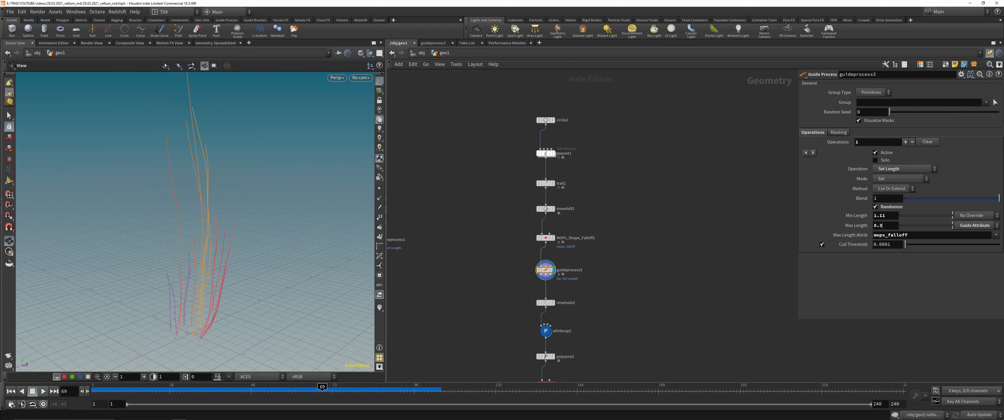
middle_click_drag(882, 225, 914, 228)
middle_click_drag(76, 230, 59, 229)
middle_click_drag(882, 215, 881, 216)
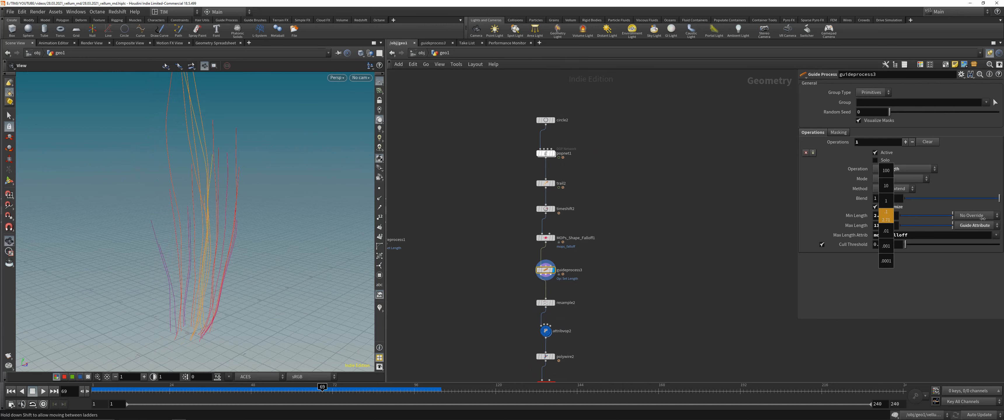
middle_click_drag(884, 226, 781, 229)
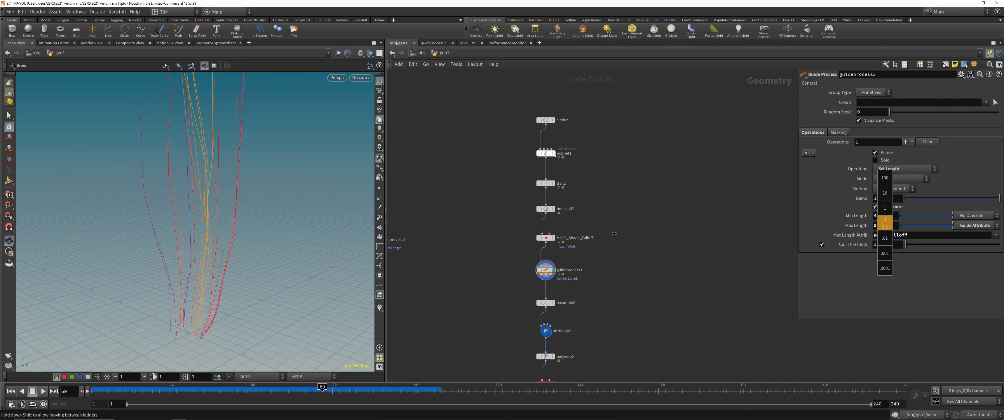
middle_click_drag(614, 233, 550, 234)
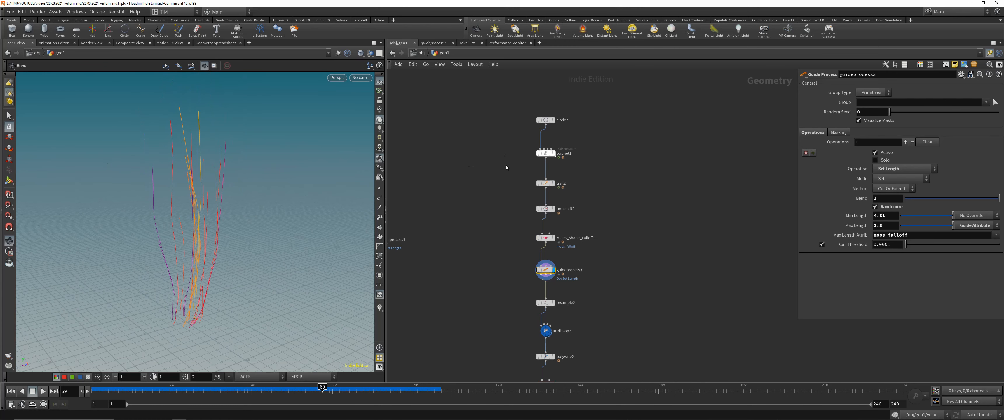
Inside popnet1, set the Impulse Count of source_first_input to 100 and return to the geometry level.
double_click(546, 153)
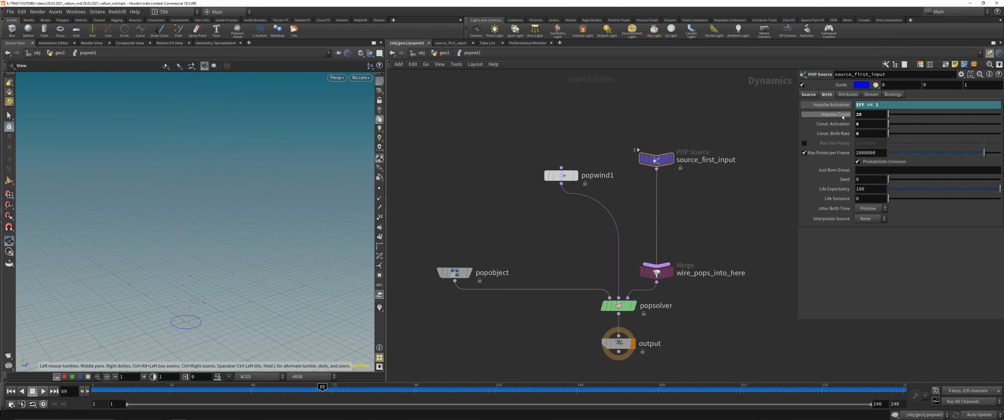
left_click(871, 114)
type("100")
key("Return")
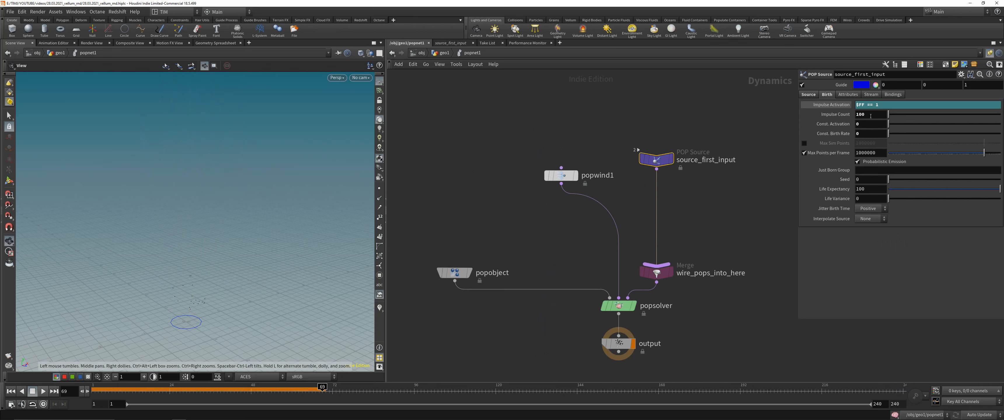
key("u")
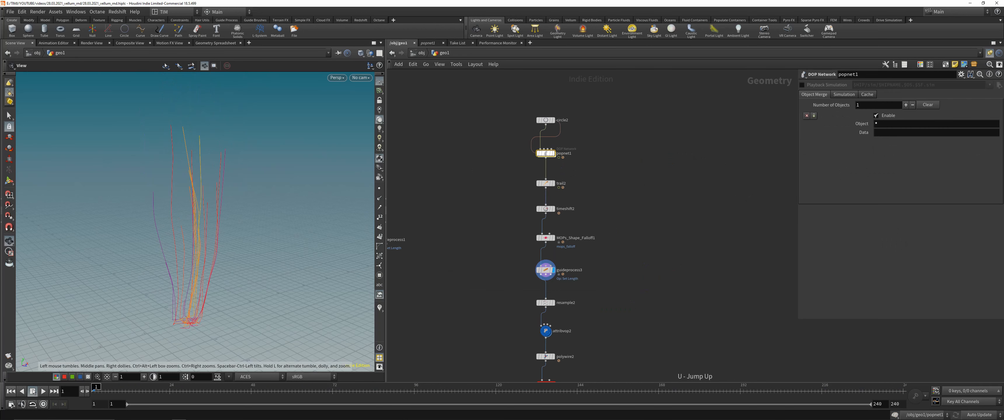
Advance the timeline to frame 240 and redisplay popnet1 and trail2 to regenerate the particle trails.
middle_click_drag(551, 201, 557, 185)
left_click(550, 254)
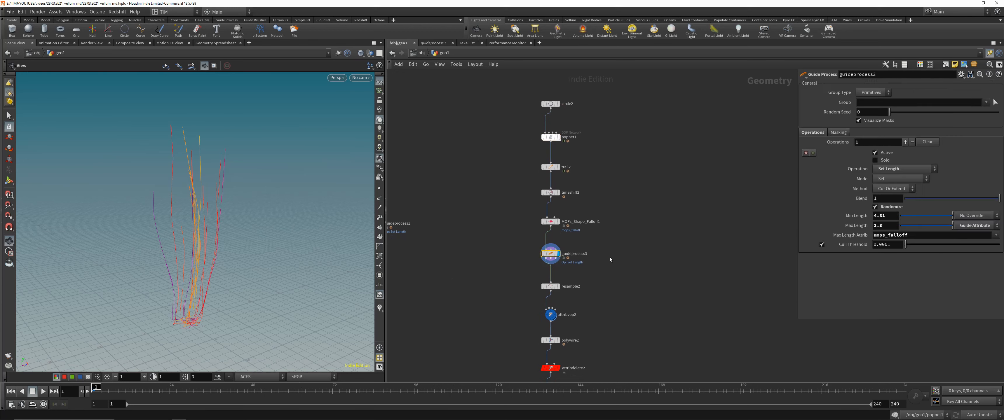
left_click(551, 286)
left_click(550, 193)
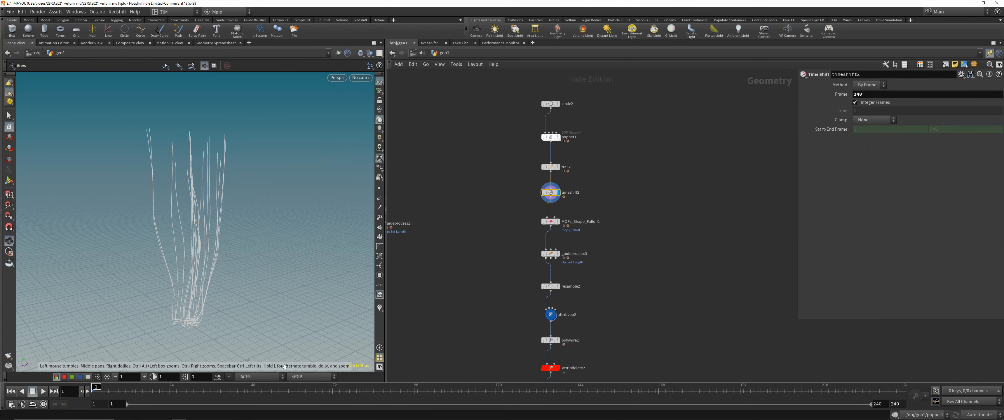
left_click_drag(429, 380, 902, 388)
left_click(555, 136)
left_click(551, 167)
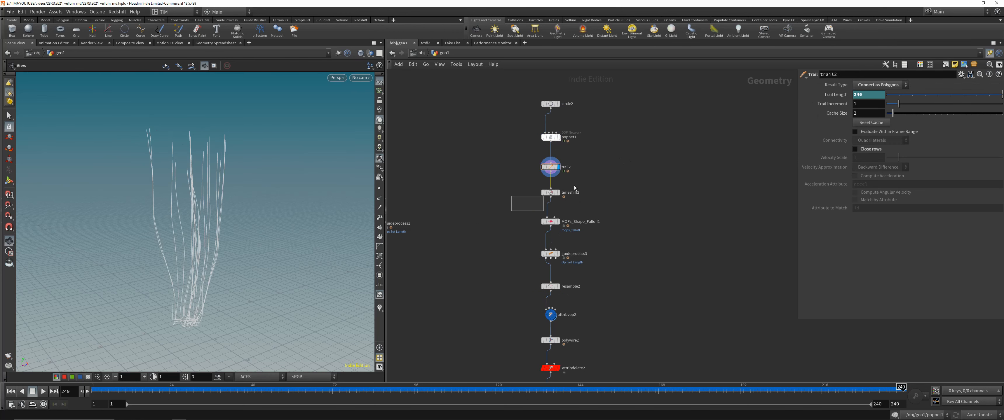
left_click(573, 191)
left_click(551, 167)
left_click(558, 136)
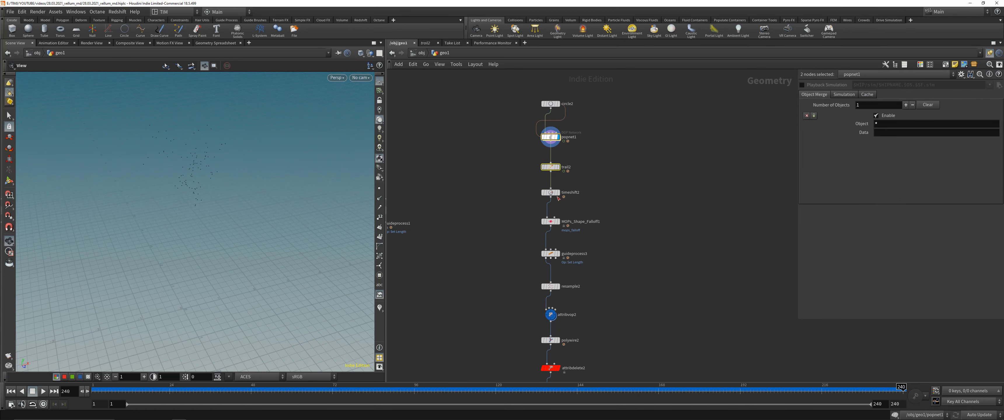
left_click(558, 167)
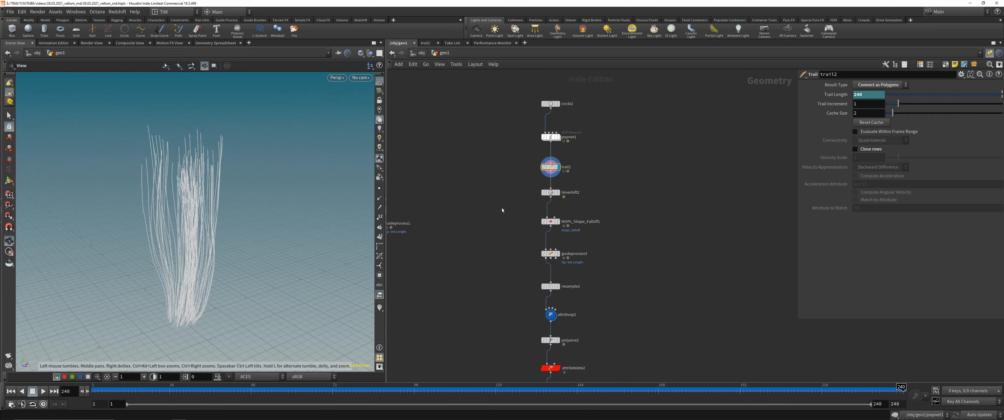
Display the nodes from timeshift2 down to polywire2 in turn and inspect the denser bundle of wires.
left_click(558, 192)
left_click(558, 221)
left_click(558, 254)
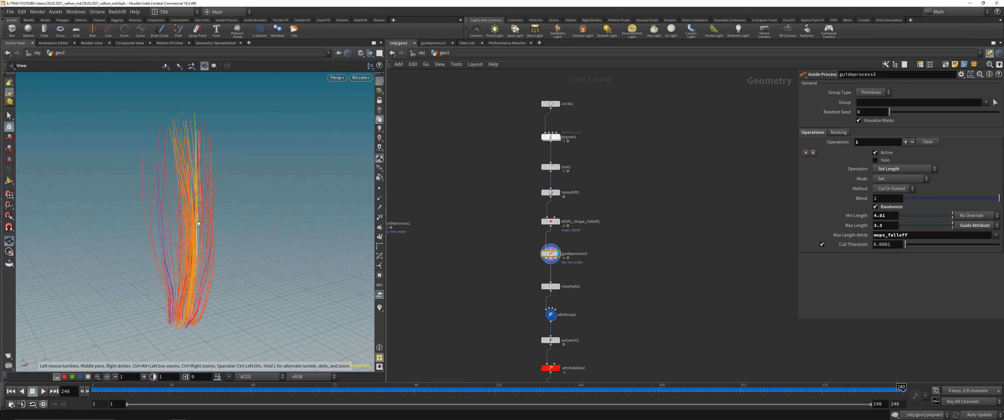
left_click(557, 287)
middle_click_drag(524, 321, 533, 253)
left_click(564, 246)
left_click(567, 271)
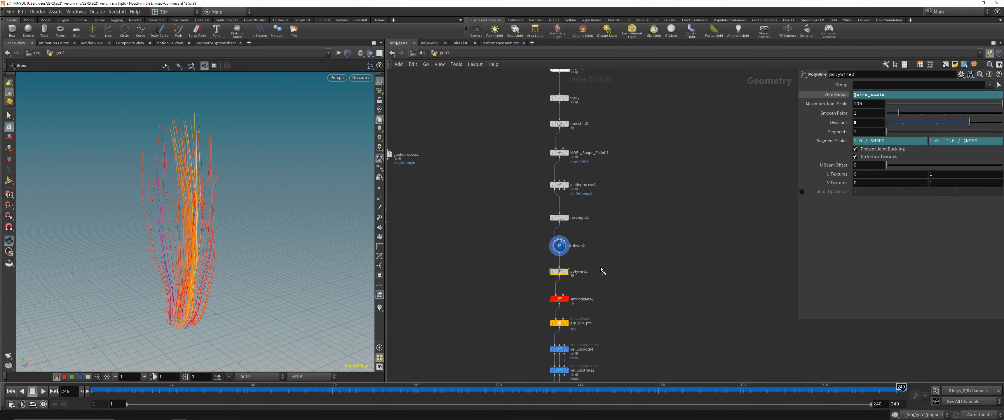
left_click(566, 271)
left_click_drag(186, 216, 234, 211)
Set the Uniform Scale of circle2 to 0.65, rewind to frame 1, and display popnet1 with its simulation settings.
middle_click_drag(507, 121, 511, 220)
left_click(562, 133)
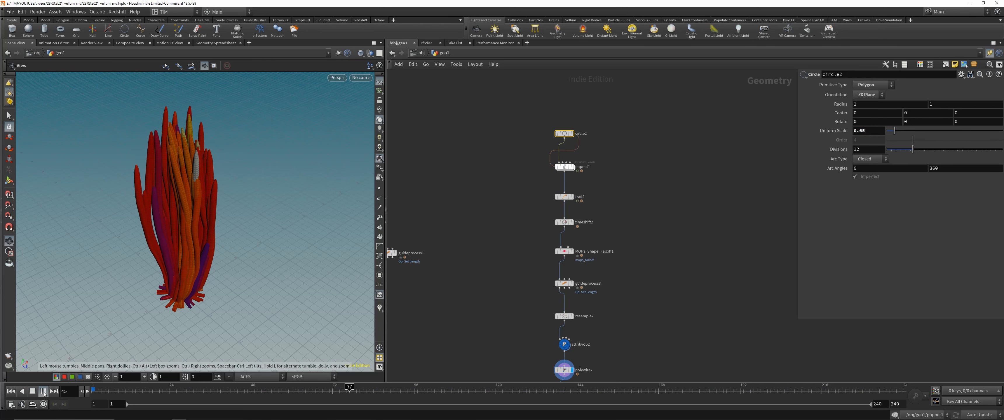
left_click(11, 391)
left_click_drag(524, 176, 634, 155)
key("r")
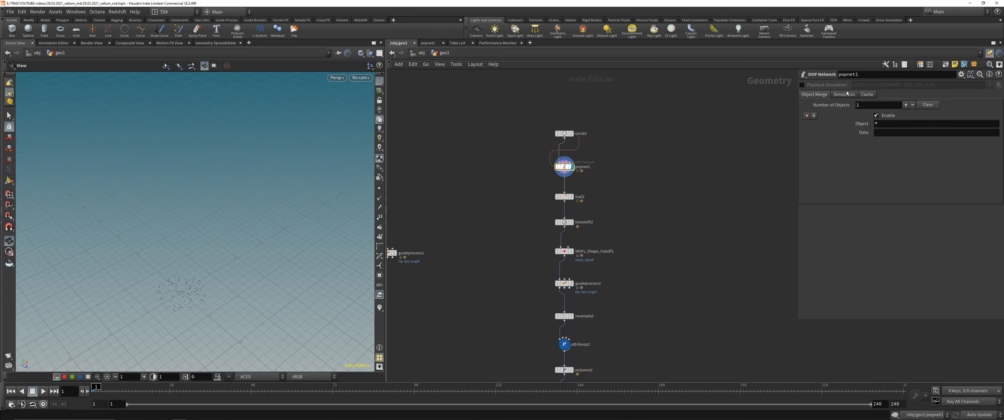
left_click(843, 95)
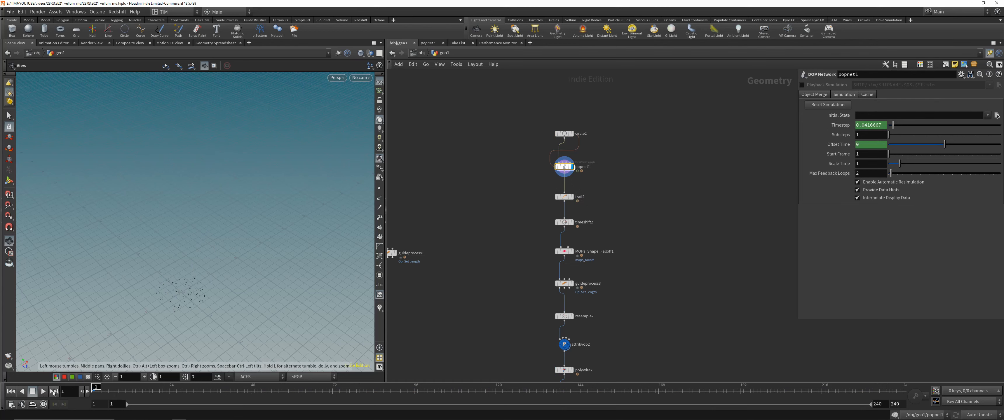
Display trail2, timeshift2, the MOPs shape falloff and guideprocess3 in turn at frame 240 to check the wider strand layout.
left_click_drag(570, 193, 602, 184)
key("r")
left_click_drag(500, 241, 640, 207)
key("r")
left_click_drag(527, 266, 618, 231)
key("r")
left_click_drag(513, 285, 611, 258)
key("r")
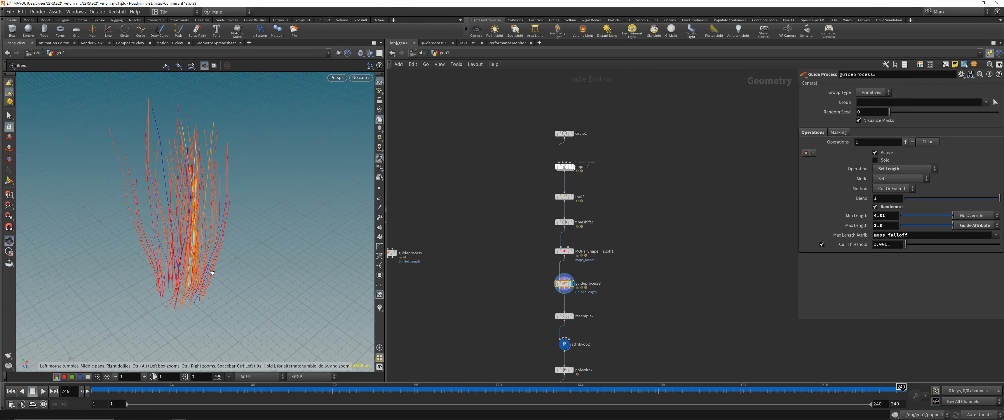
left_click_drag(211, 272, 281, 277)
Display resample2, attribvop2, polywire2 and attribdelete2 in turn to check the tapered strand meshes.
left_click_drag(523, 330, 589, 306)
key("r")
left_click_drag(328, 279, 396, 288)
left_click_drag(526, 357, 588, 332)
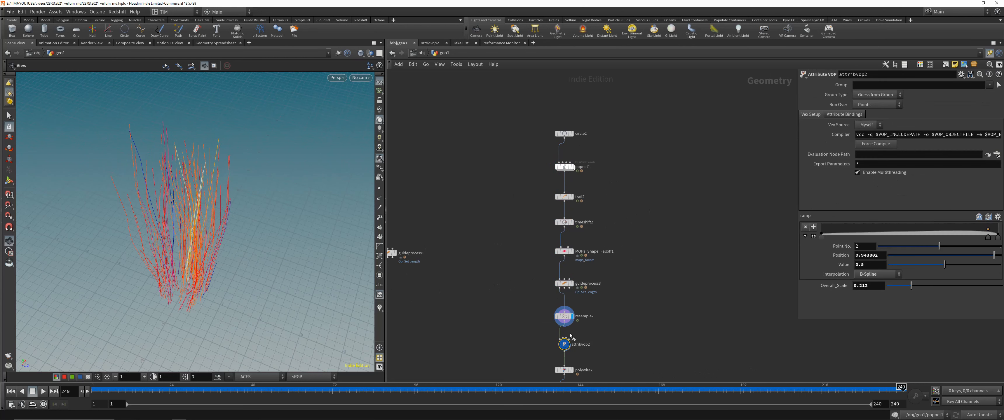
key("r")
left_click_drag(205, 267, 210, 247)
middle_click_drag(611, 339, 605, 217)
left_click_drag(508, 247, 600, 235)
key("r")
left_click_drag(522, 290, 589, 267)
key("r")
left_click_drag(216, 214, 239, 218)
key("Escape")
key("Delete")
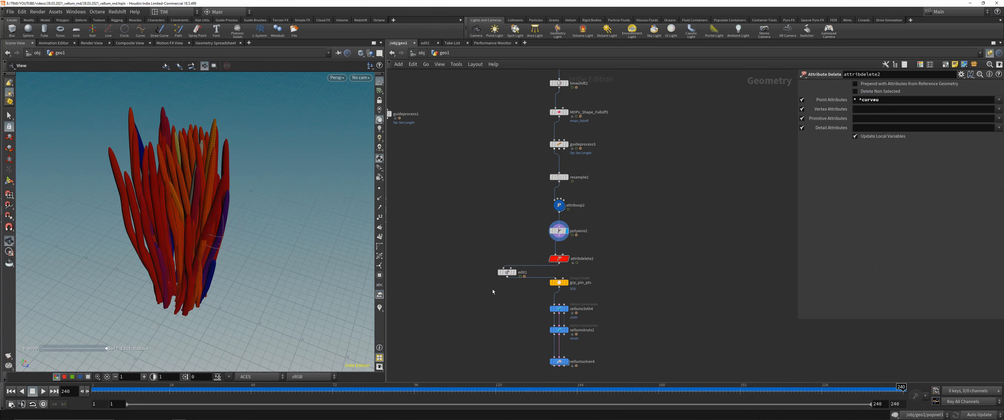
Display grp_pin_pts and enlarge its bounding box to 1.5 in X and 1.6 in Z around the strand bases.
left_click_drag(194, 226, 219, 189)
left_click_drag(505, 281, 577, 253)
key("r")
left_click_drag(494, 290, 635, 275)
left_click_drag(527, 291, 620, 266)
key("r")
middle_click_drag(210, 282, 240, 206)
left_click_drag(240, 207, 253, 222)
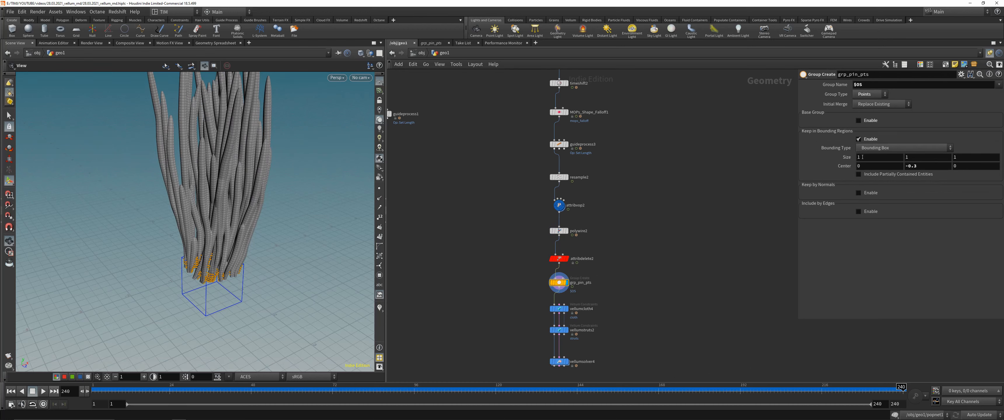
middle_click_drag(862, 157, 986, 159)
left_click_drag(210, 222, 237, 221)
right_click_drag(238, 222, 259, 222)
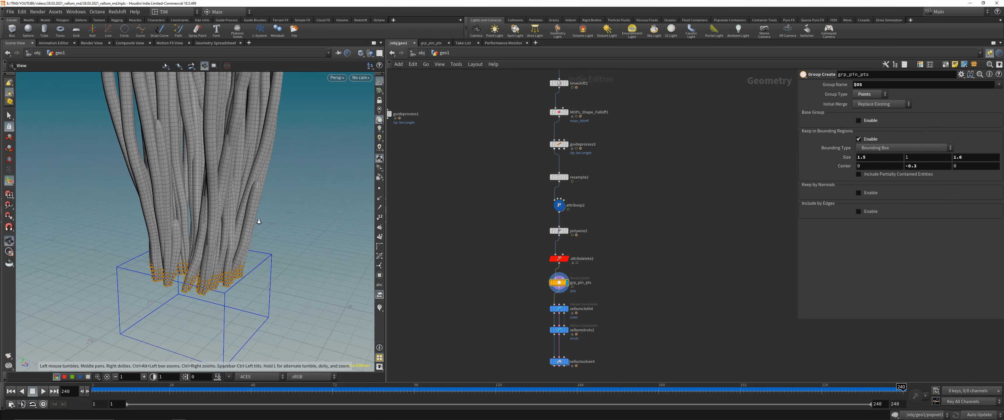
left_click_drag(259, 222, 300, 234)
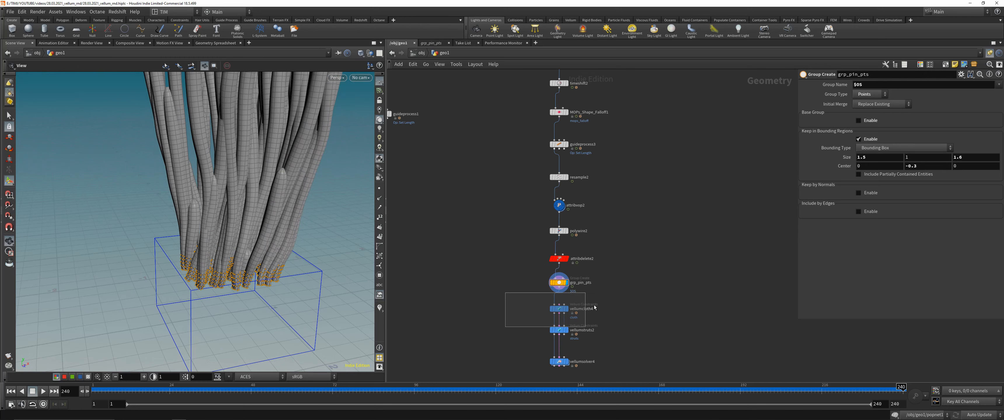
Display vellumcloth4 and vellumstruts2 in turn, and simulate vellumsolver4 with the whole strand bundle in view.
key("r")
middle_click_drag(510, 338, 461, 286)
left_click_drag(467, 286, 559, 272)
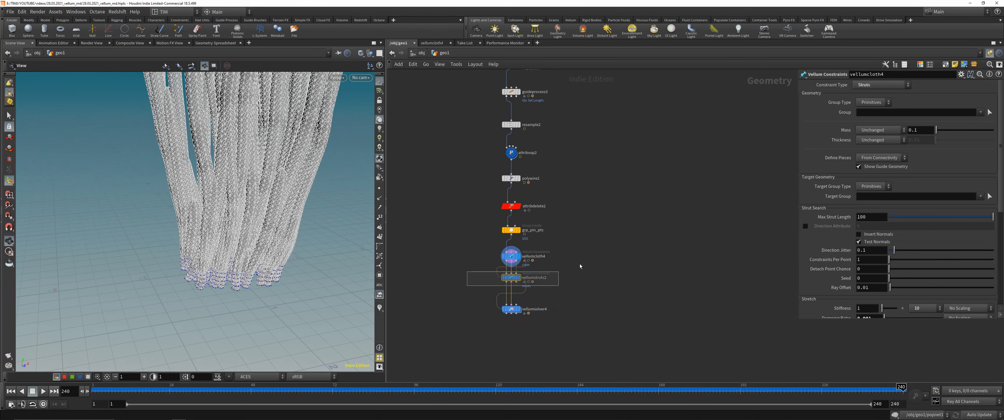
key("r")
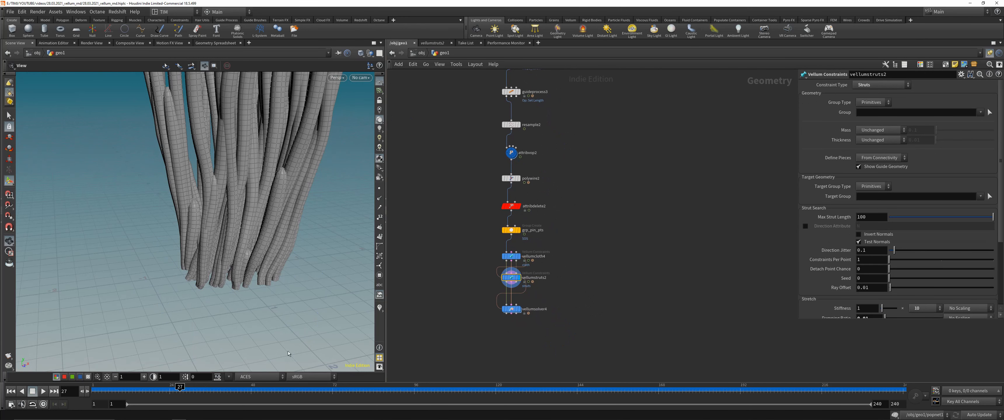
left_click(511, 310)
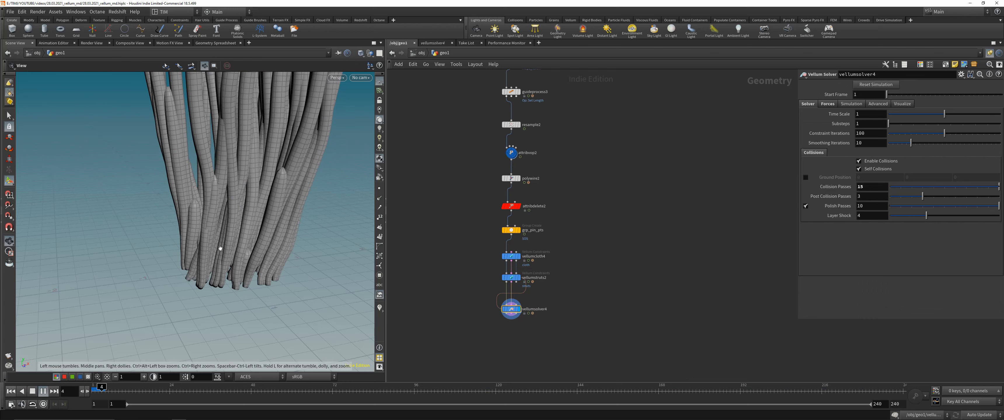
right_click_drag(260, 133, 253, 283)
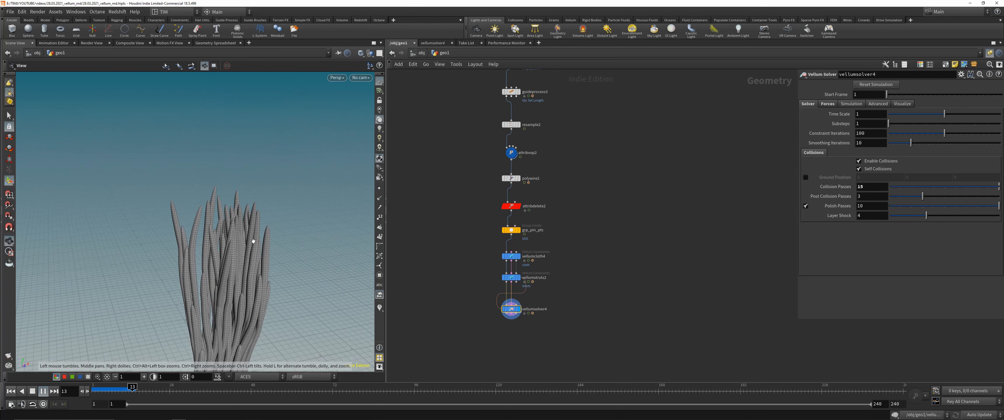
left_click(193, 415)
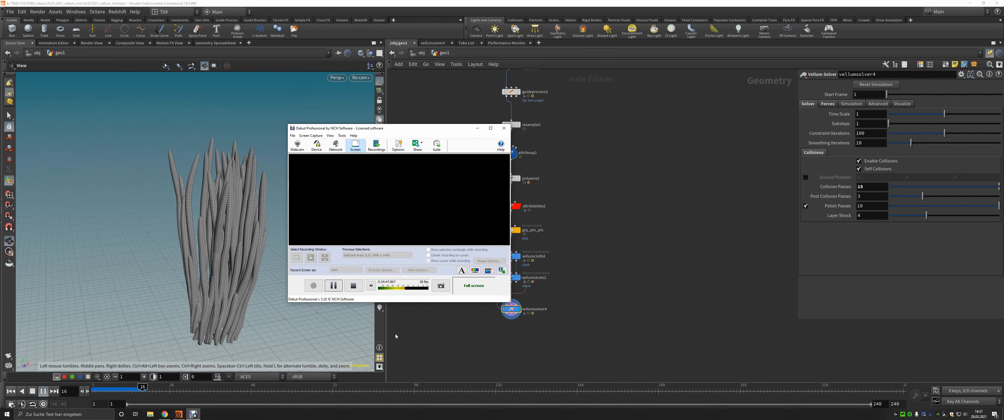
left_click(623, 254)
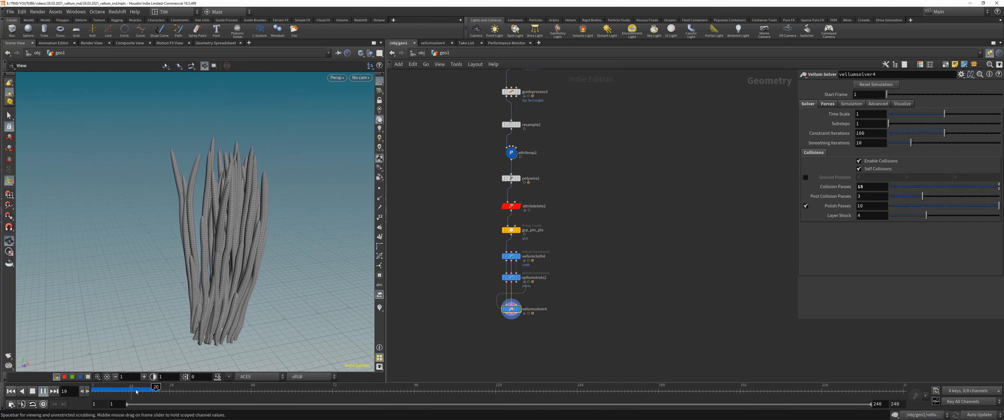
Replay the simulation, scrub back to frame 1, and inspect the strand bundle up close from several angles.
left_click_drag(139, 392, 112, 393)
left_click(43, 391)
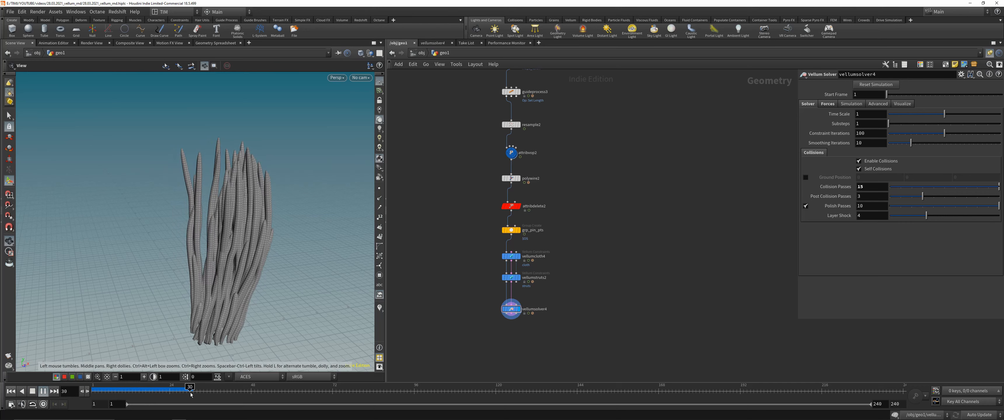
left_click_drag(186, 391, 96, 383)
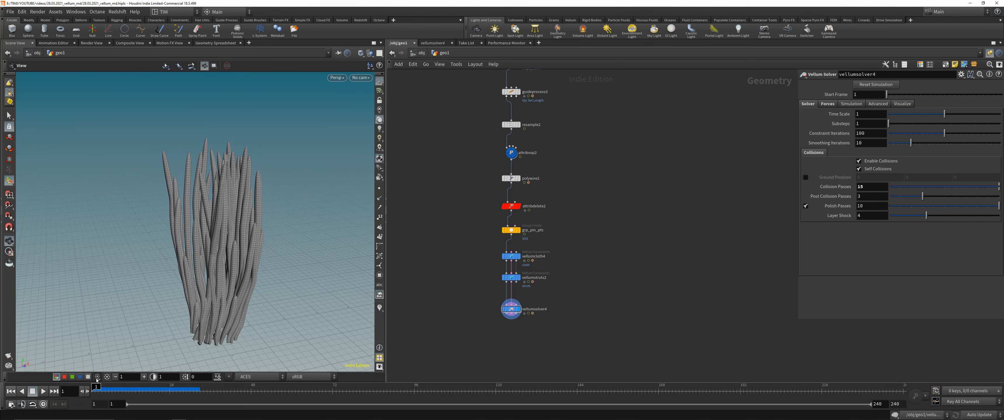
scroll(249, 234, "up", 6)
left_click_drag(249, 233, 203, 233)
left_click_drag(236, 177, 251, 208)
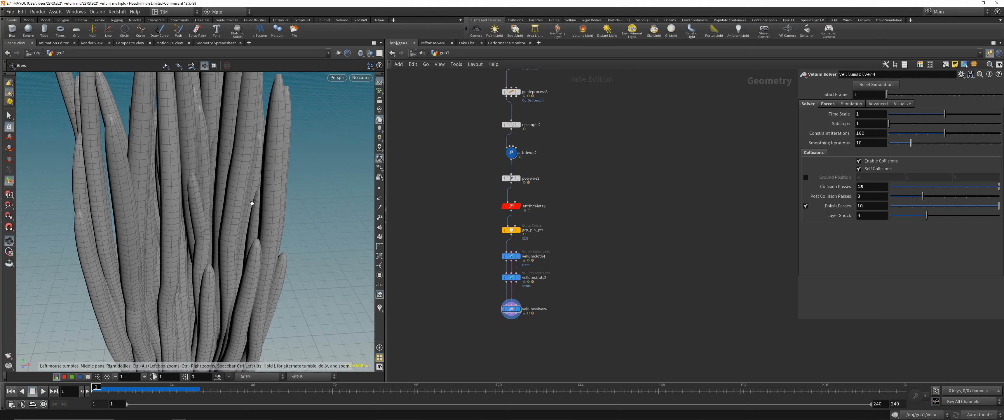
left_click_drag(252, 194, 260, 171)
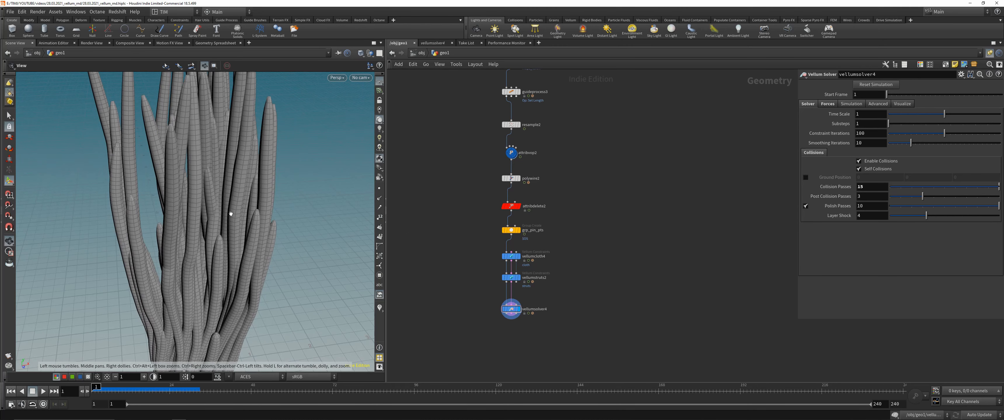
left_click_drag(231, 213, 246, 191)
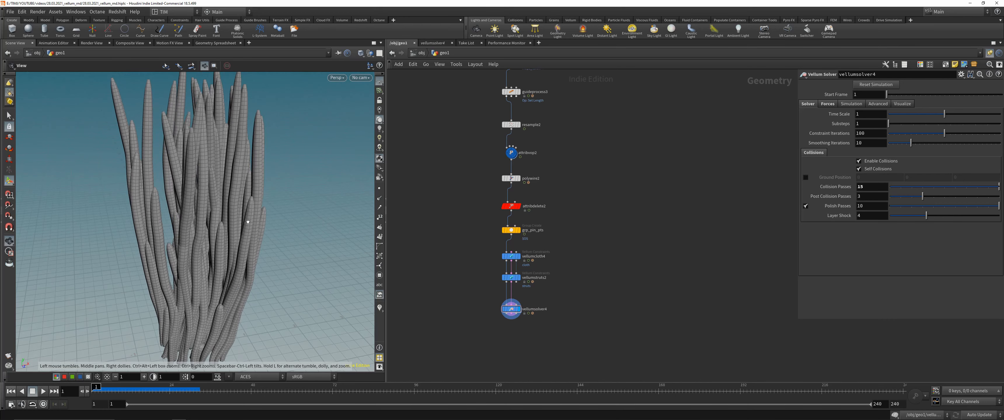
left_click_drag(247, 221, 269, 227)
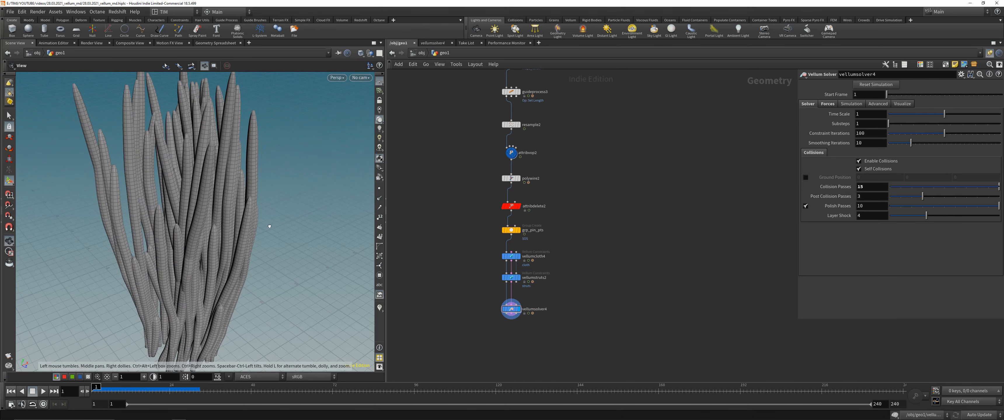
Scrub the strand simulation to frame 21, and return to the VDB branch with convertvdb1 displayed.
left_click_drag(97, 387, 159, 387)
scroll(477, 242, "down", 2)
middle_click_drag(472, 271, 520, 276)
middle_click_drag(427, 274, 608, 266)
left_click(573, 331)
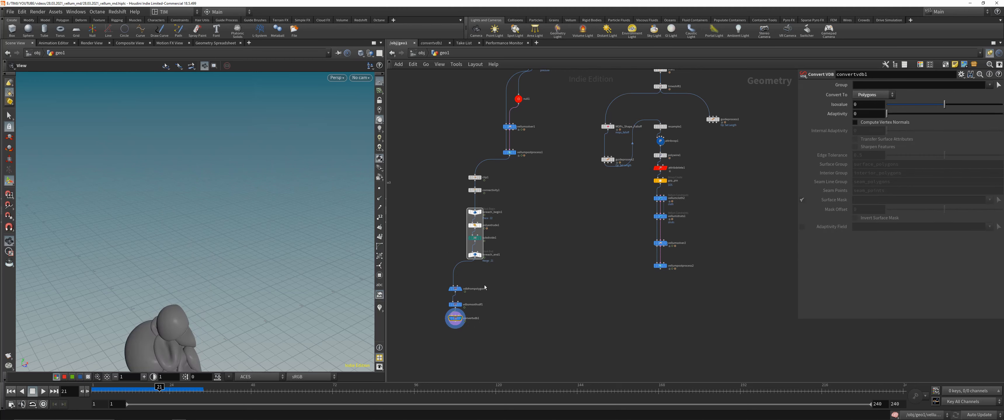
Frame the convertvdb1 mesh and examine its folded interior surface up close.
left_click_drag(276, 317, 219, 341)
middle_click_drag(219, 302, 233, 175)
right_click_drag(233, 175, 229, 275)
middle_click_drag(230, 275, 222, 251)
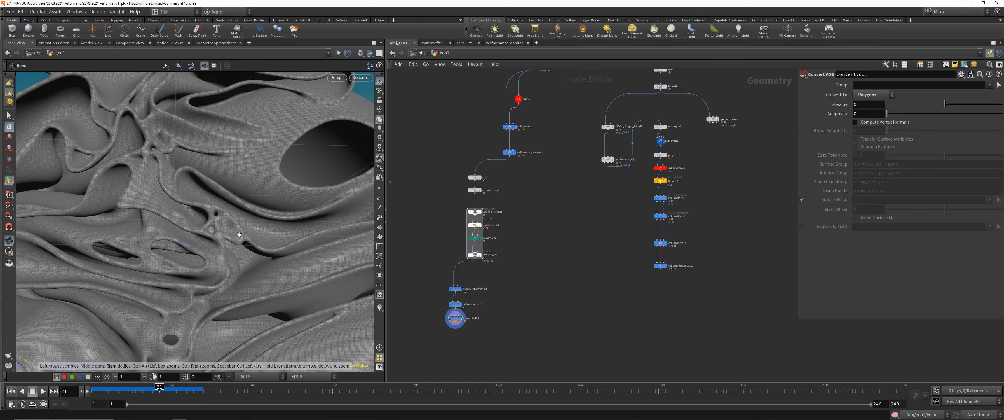
left_click_drag(240, 234, 289, 216)
Align the three VDB nodes at the end of the branch directly beneath the for-each block.
left_click_drag(442, 360, 471, 286)
left_click(458, 318)
left_click_drag(458, 318, 477, 317)
Inspect the whole converted mesh from its folded side and its bulging outer side, including the creases between the bulges.
right_click_drag(254, 240, 187, 304)
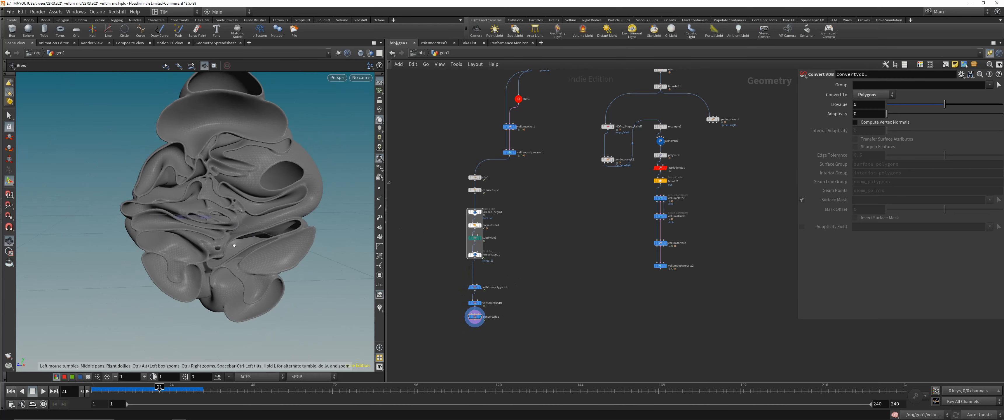
left_click_drag(233, 242, 212, 176)
middle_click_drag(213, 176, 195, 204)
left_click_drag(195, 204, 338, 211)
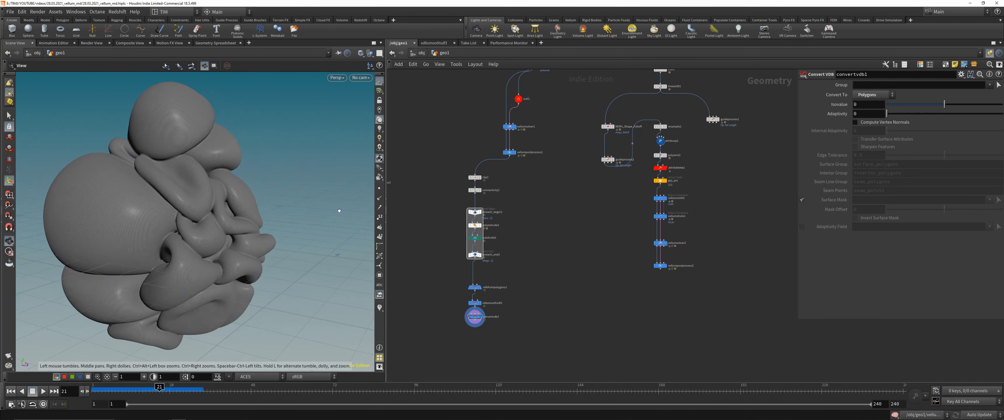
left_click_drag(141, 163, 262, 217)
scroll(194, 176, "up", 5)
right_click_drag(262, 216, 327, 212)
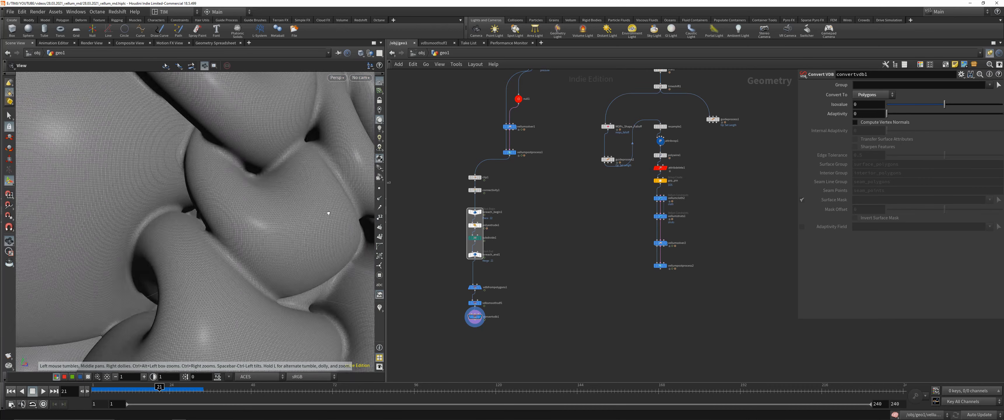
left_click_drag(327, 211, 280, 200)
right_click_drag(280, 200, 224, 202)
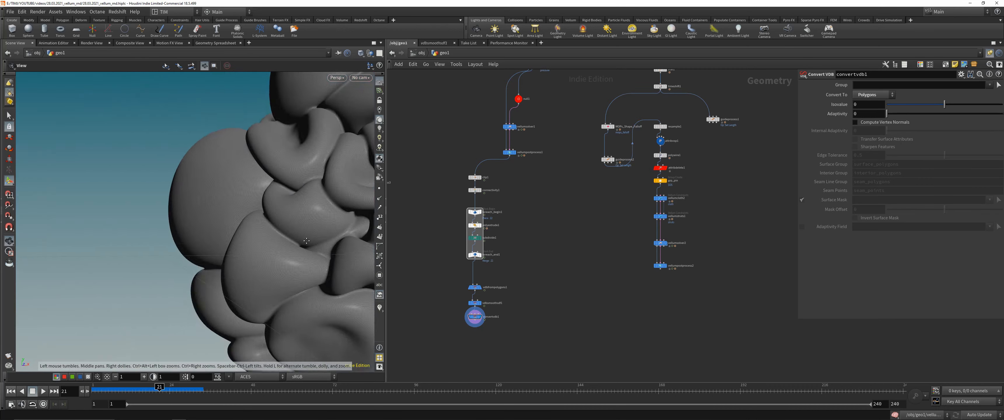
left_click_drag(224, 202, 144, 206)
scroll(144, 206, "up", 4)
middle_click_drag(144, 207, 134, 210)
left_click_drag(133, 210, 220, 217)
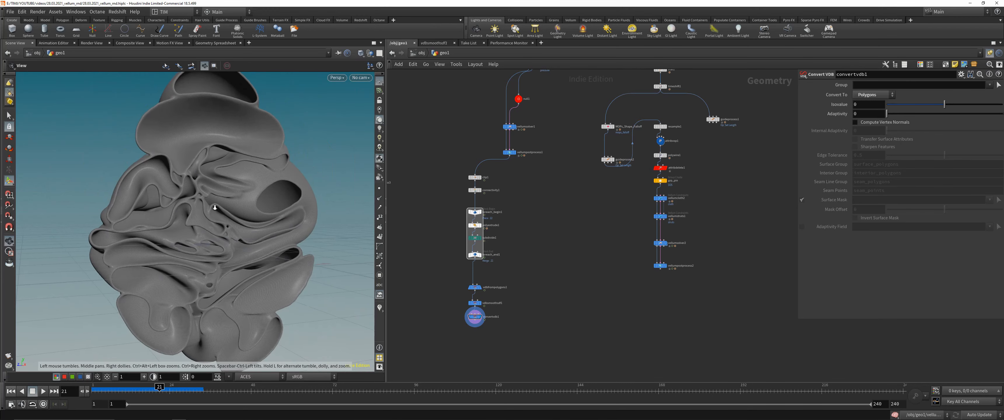
Check the folded surface in wireframe and shaded display up close, and fit all the node chains in the network view.
mouse_move(215, 208)
right_mouse_down()
mouse_move(208, 176)
mouse_move(213, 234)
mouse_move(221, 230)
right_mouse_up()
key("w")
mouse_move(235, 213)
left_mouse_down()
mouse_move(207, 225)
mouse_move(318, 216)
mouse_move(205, 223)
left_mouse_up()
mouse_move(239, 247)
left_mouse_down()
mouse_move(277, 242)
mouse_move(240, 265)
mouse_move(225, 238)
mouse_move(182, 223)
left_mouse_up()
right_click_drag(182, 223, 293, 187)
middle_click_drag(292, 187, 258, 206)
key("w")
key("w")
key("h")
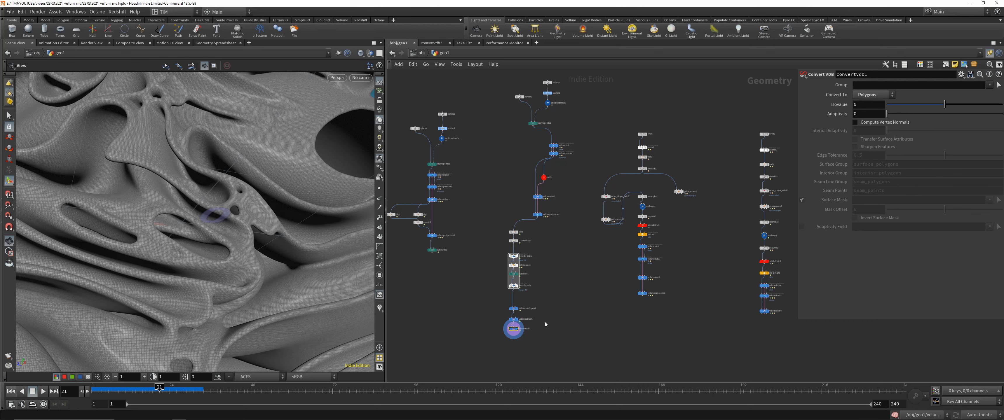
mouse_move(238, 197)
left_mouse_down()
mouse_move(224, 197)
mouse_move(228, 204)
left_mouse_up()
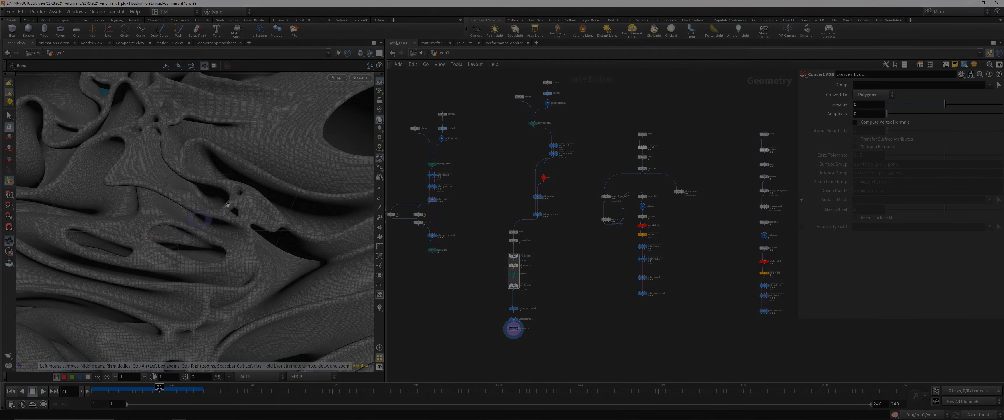